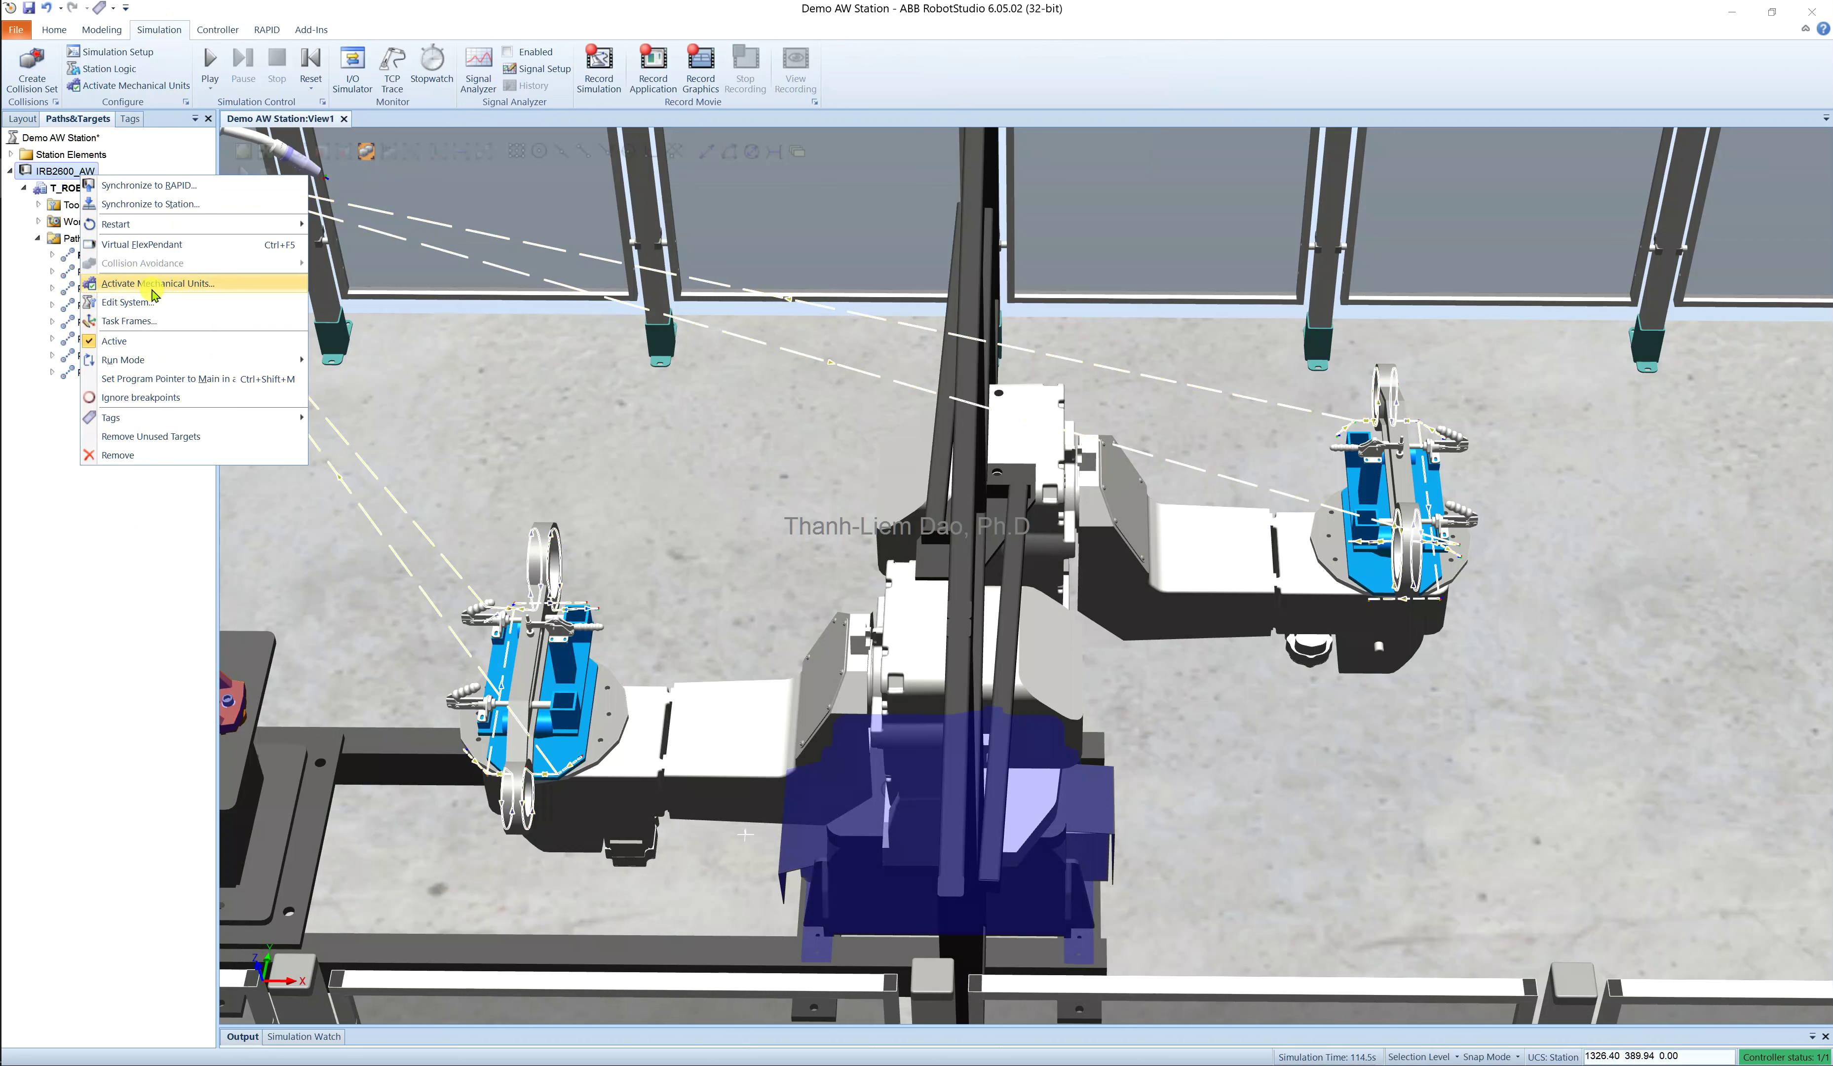
Open the Virtual FlexPendant for IRB2600_AW and review the main routine in its Program Editor
left_click(161, 244)
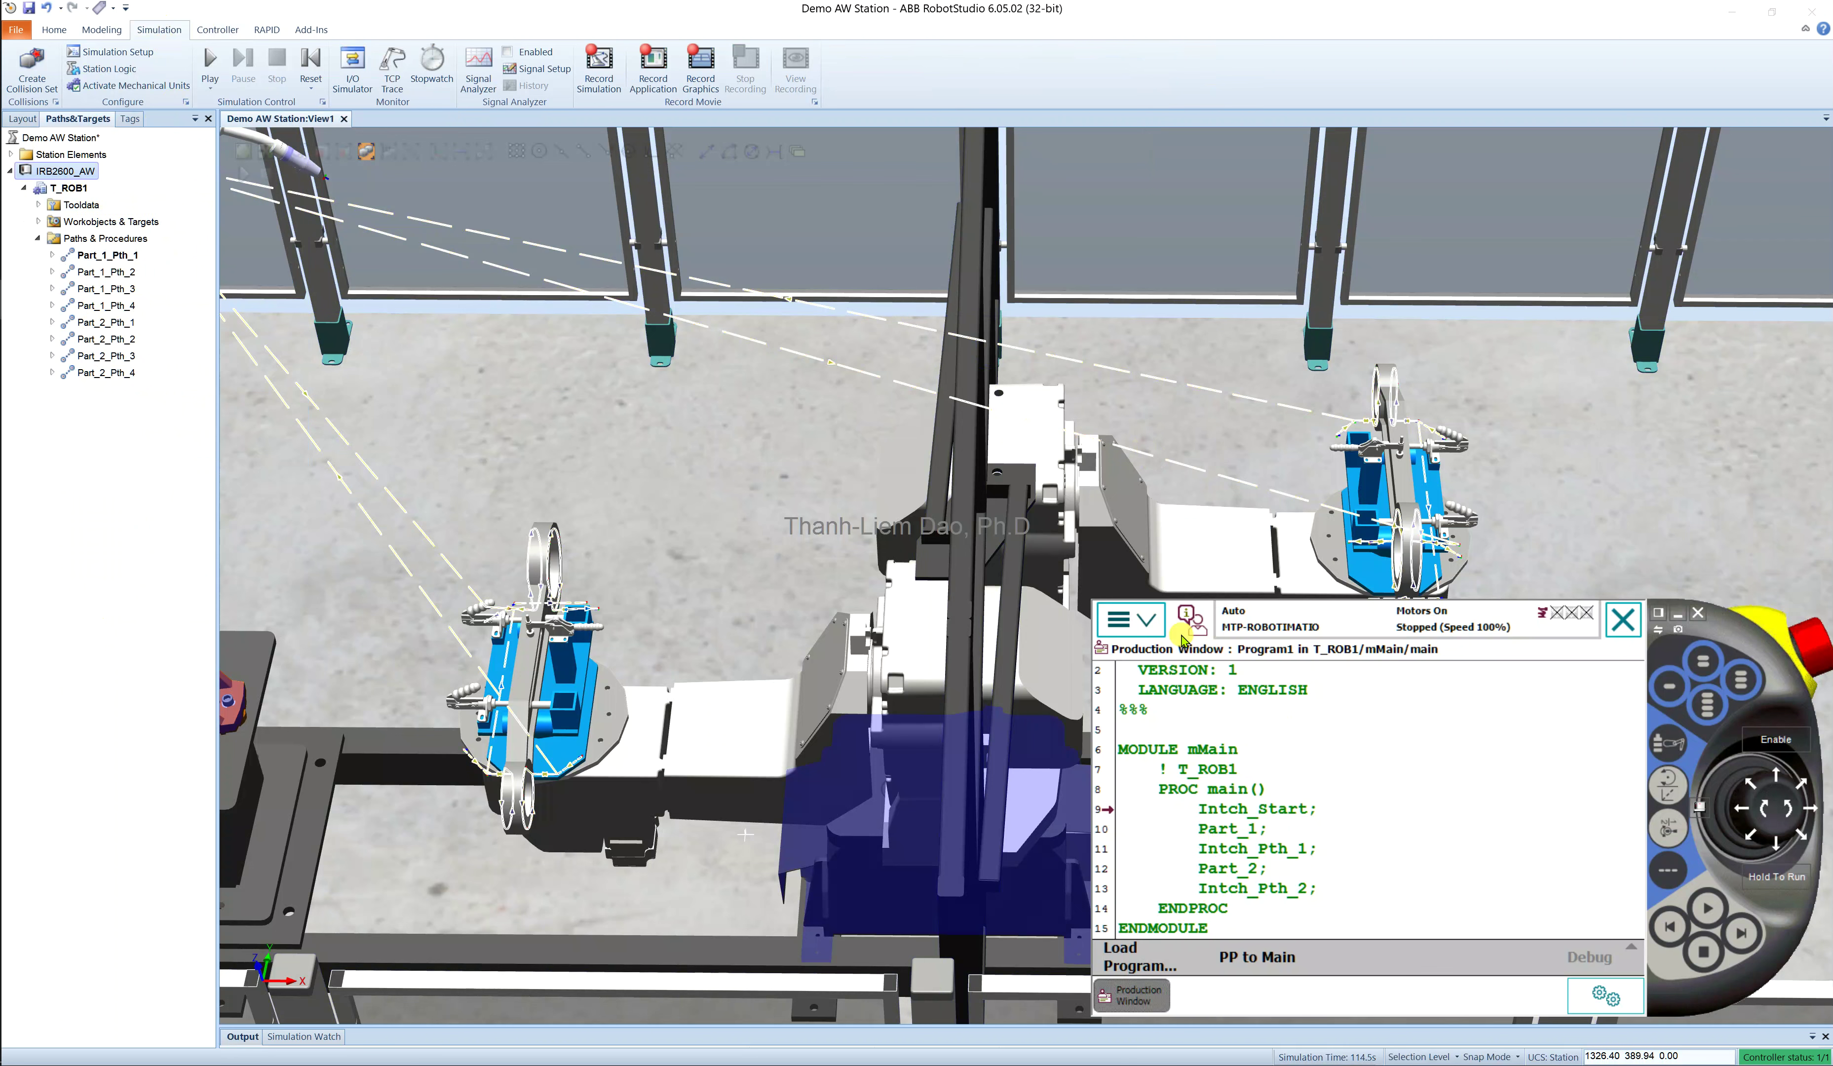
left_click(1393, 618)
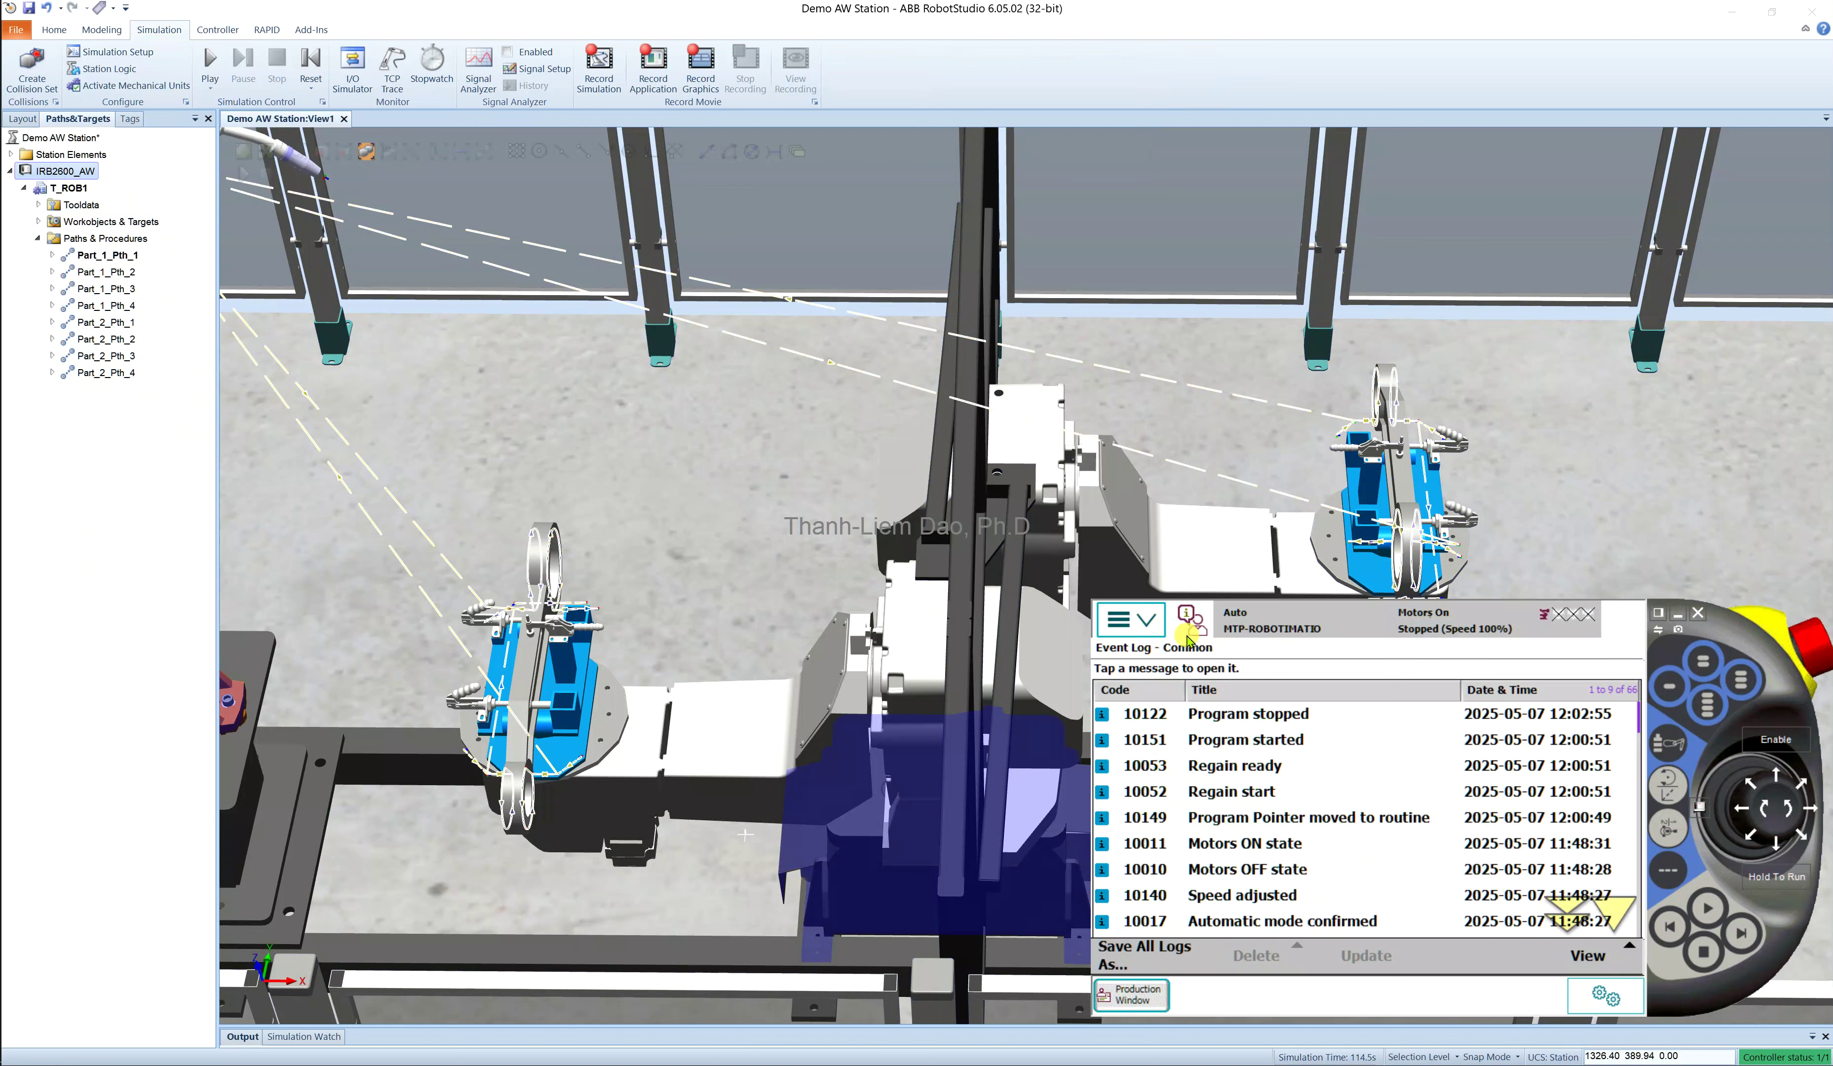
left_click(1128, 619)
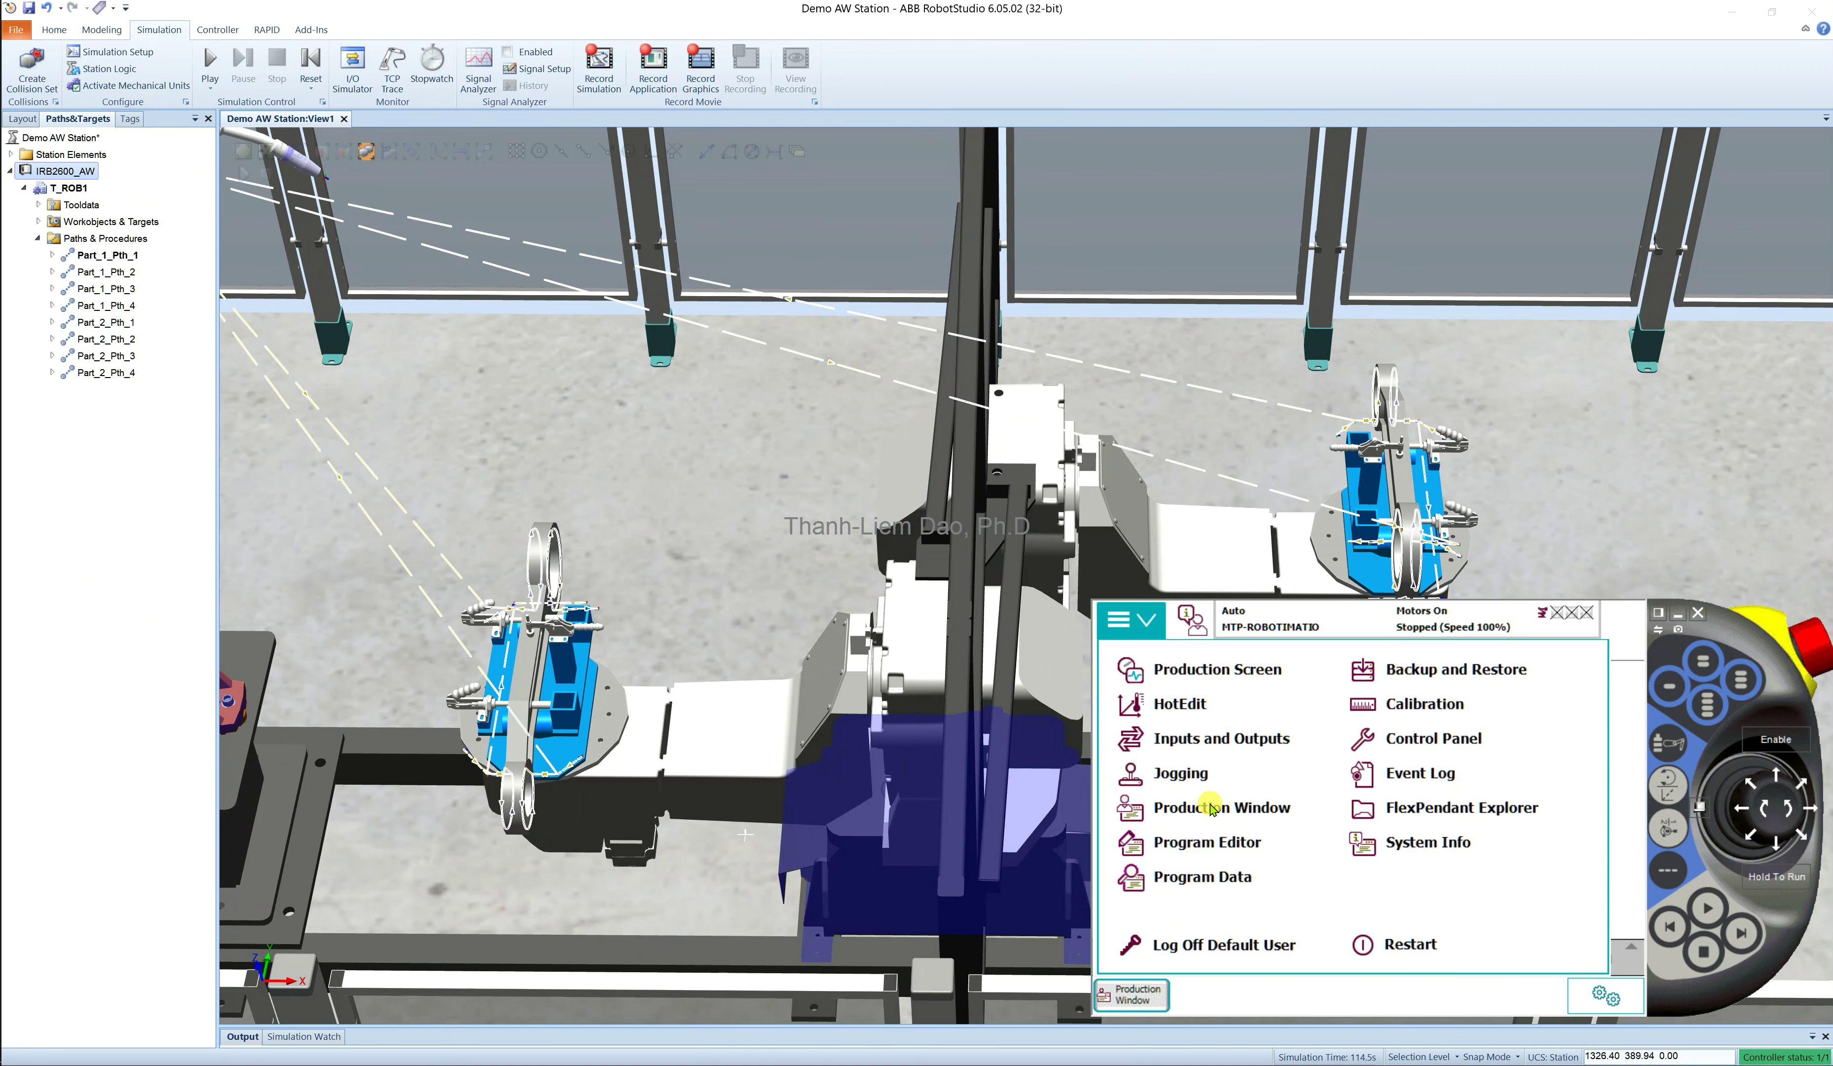
left_click(1206, 853)
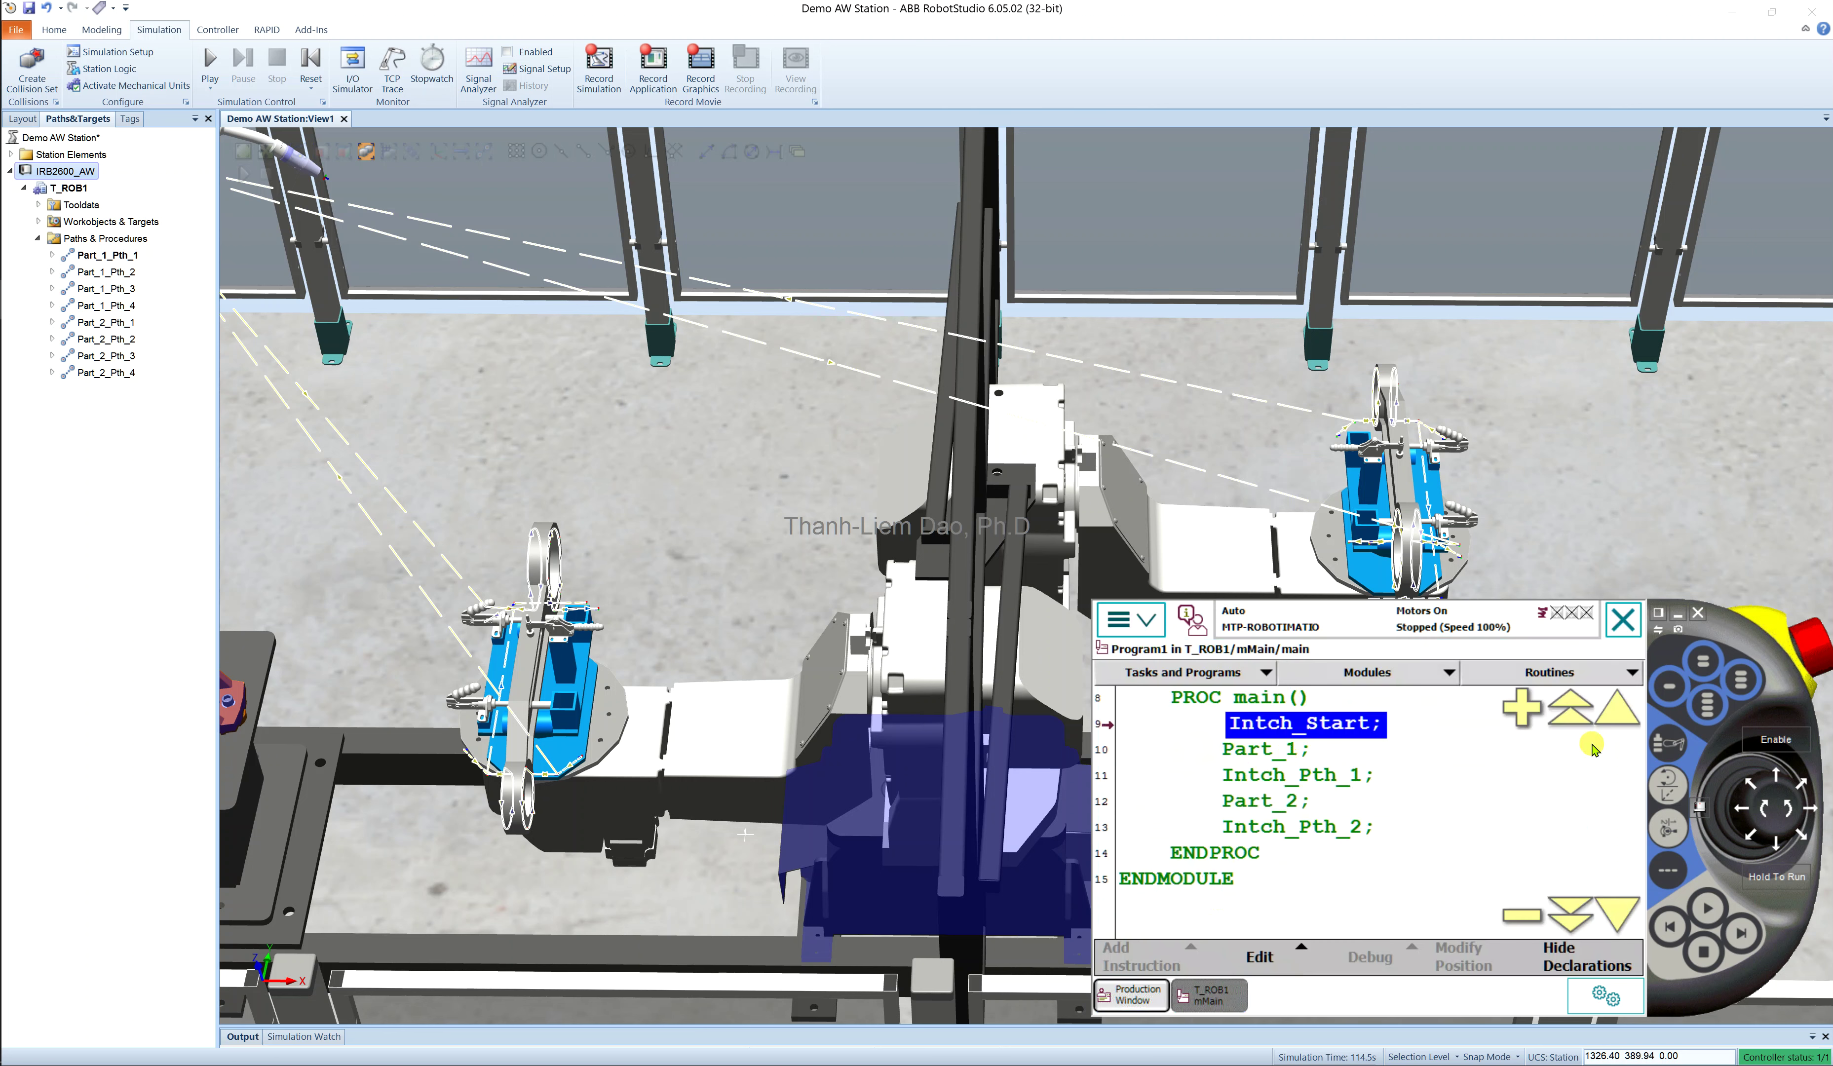
left_click(1627, 715)
left_click(1616, 921)
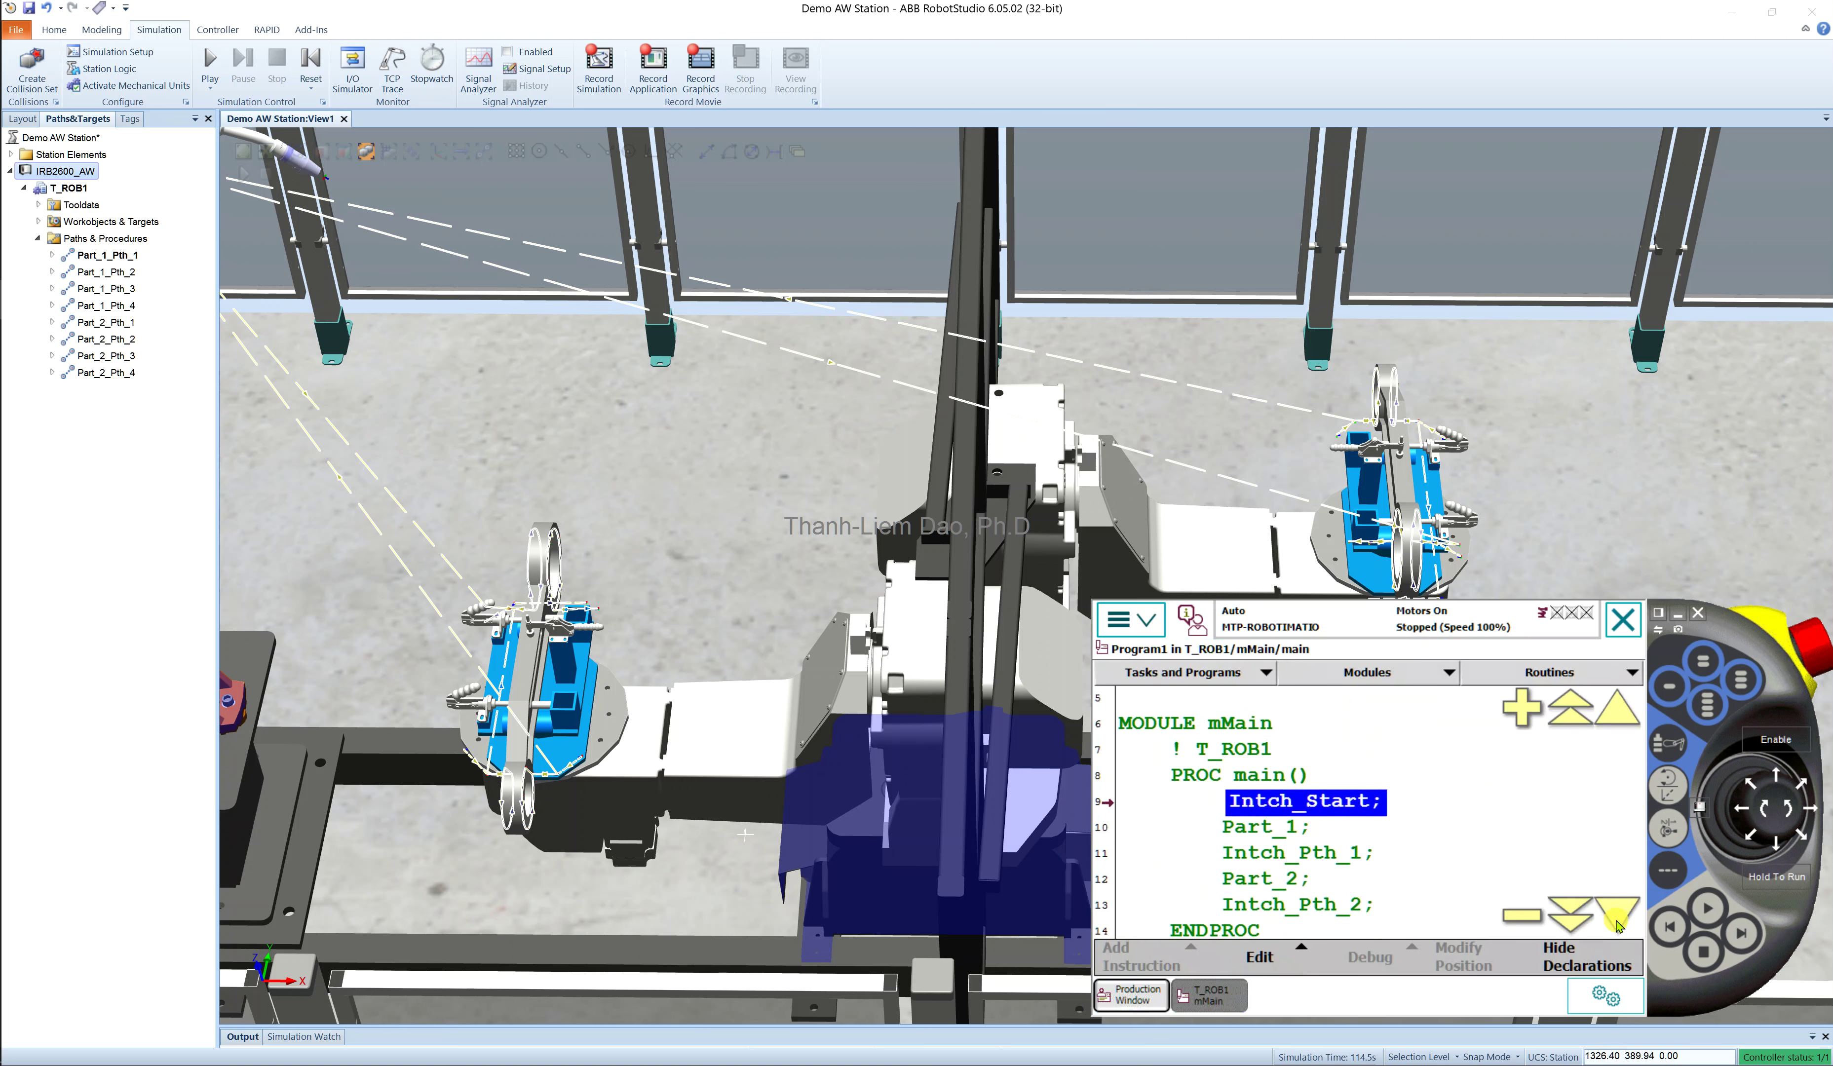
left_click(1618, 714)
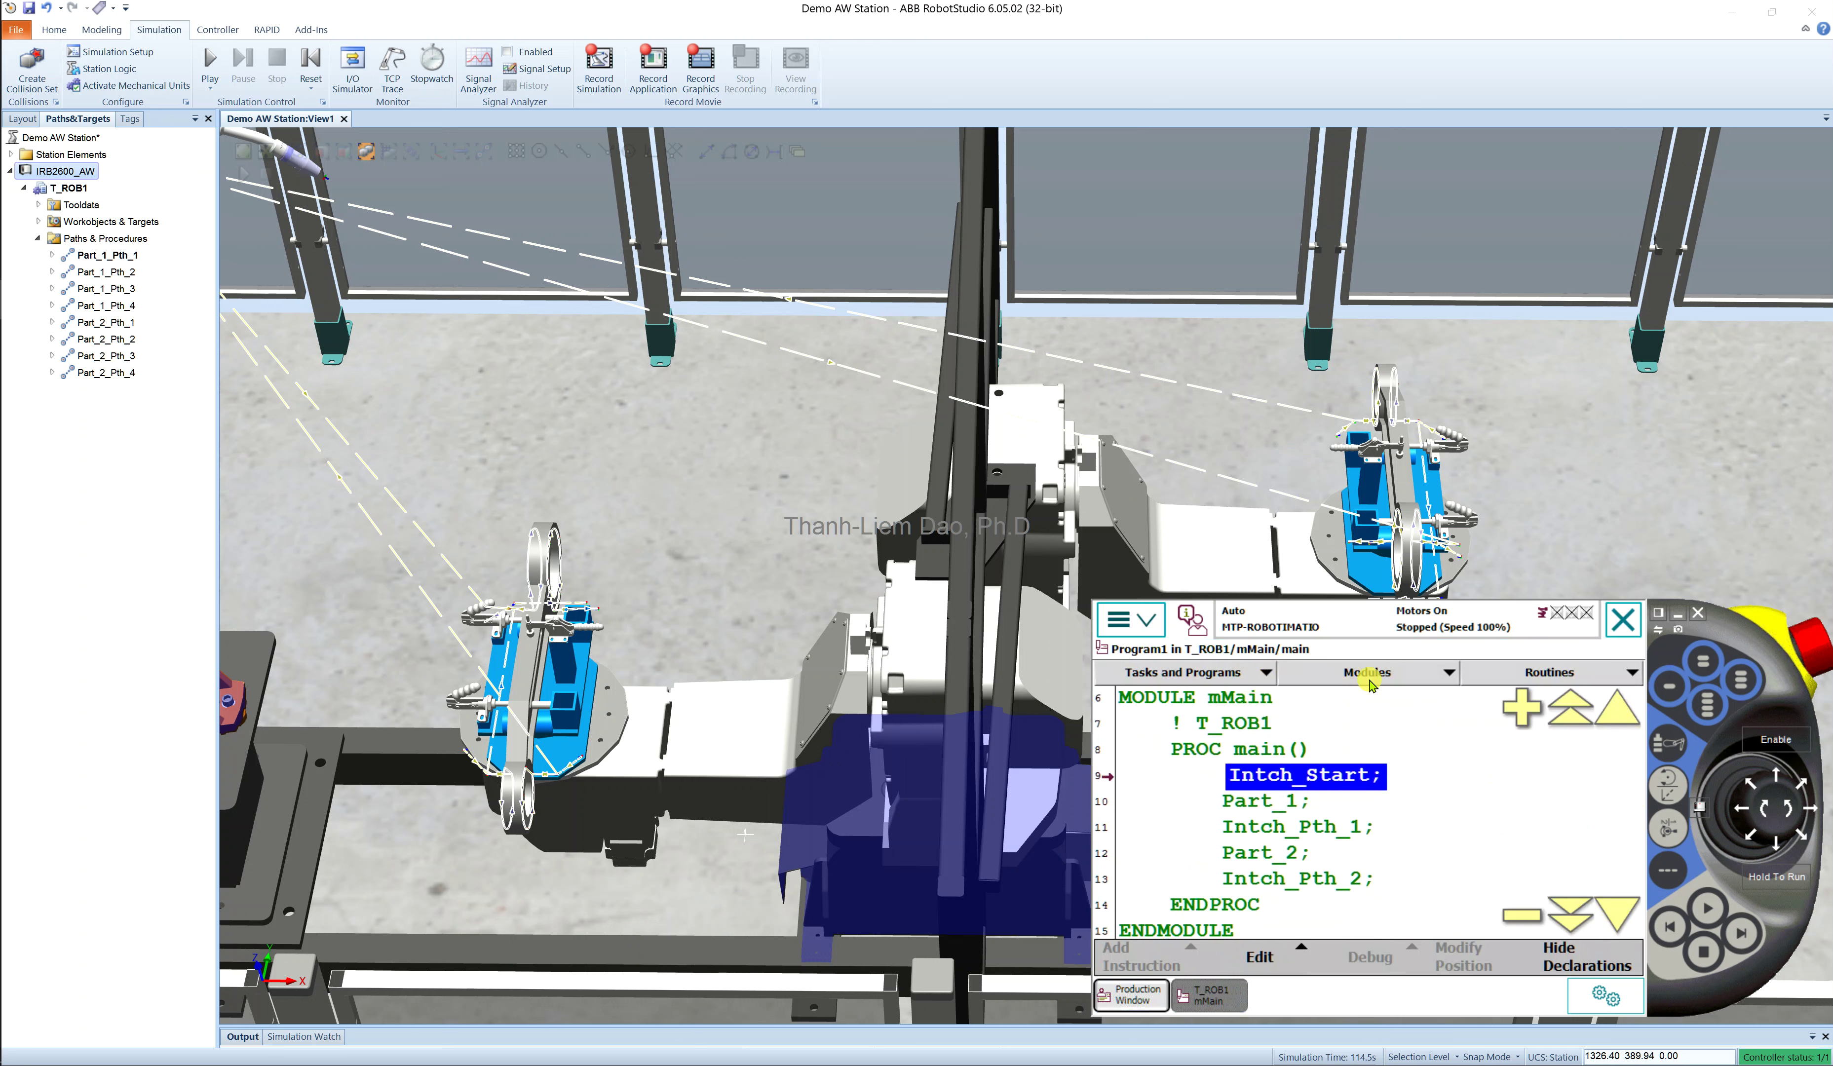
Display the Intch routine of program module mPart_1
left_click(1450, 674)
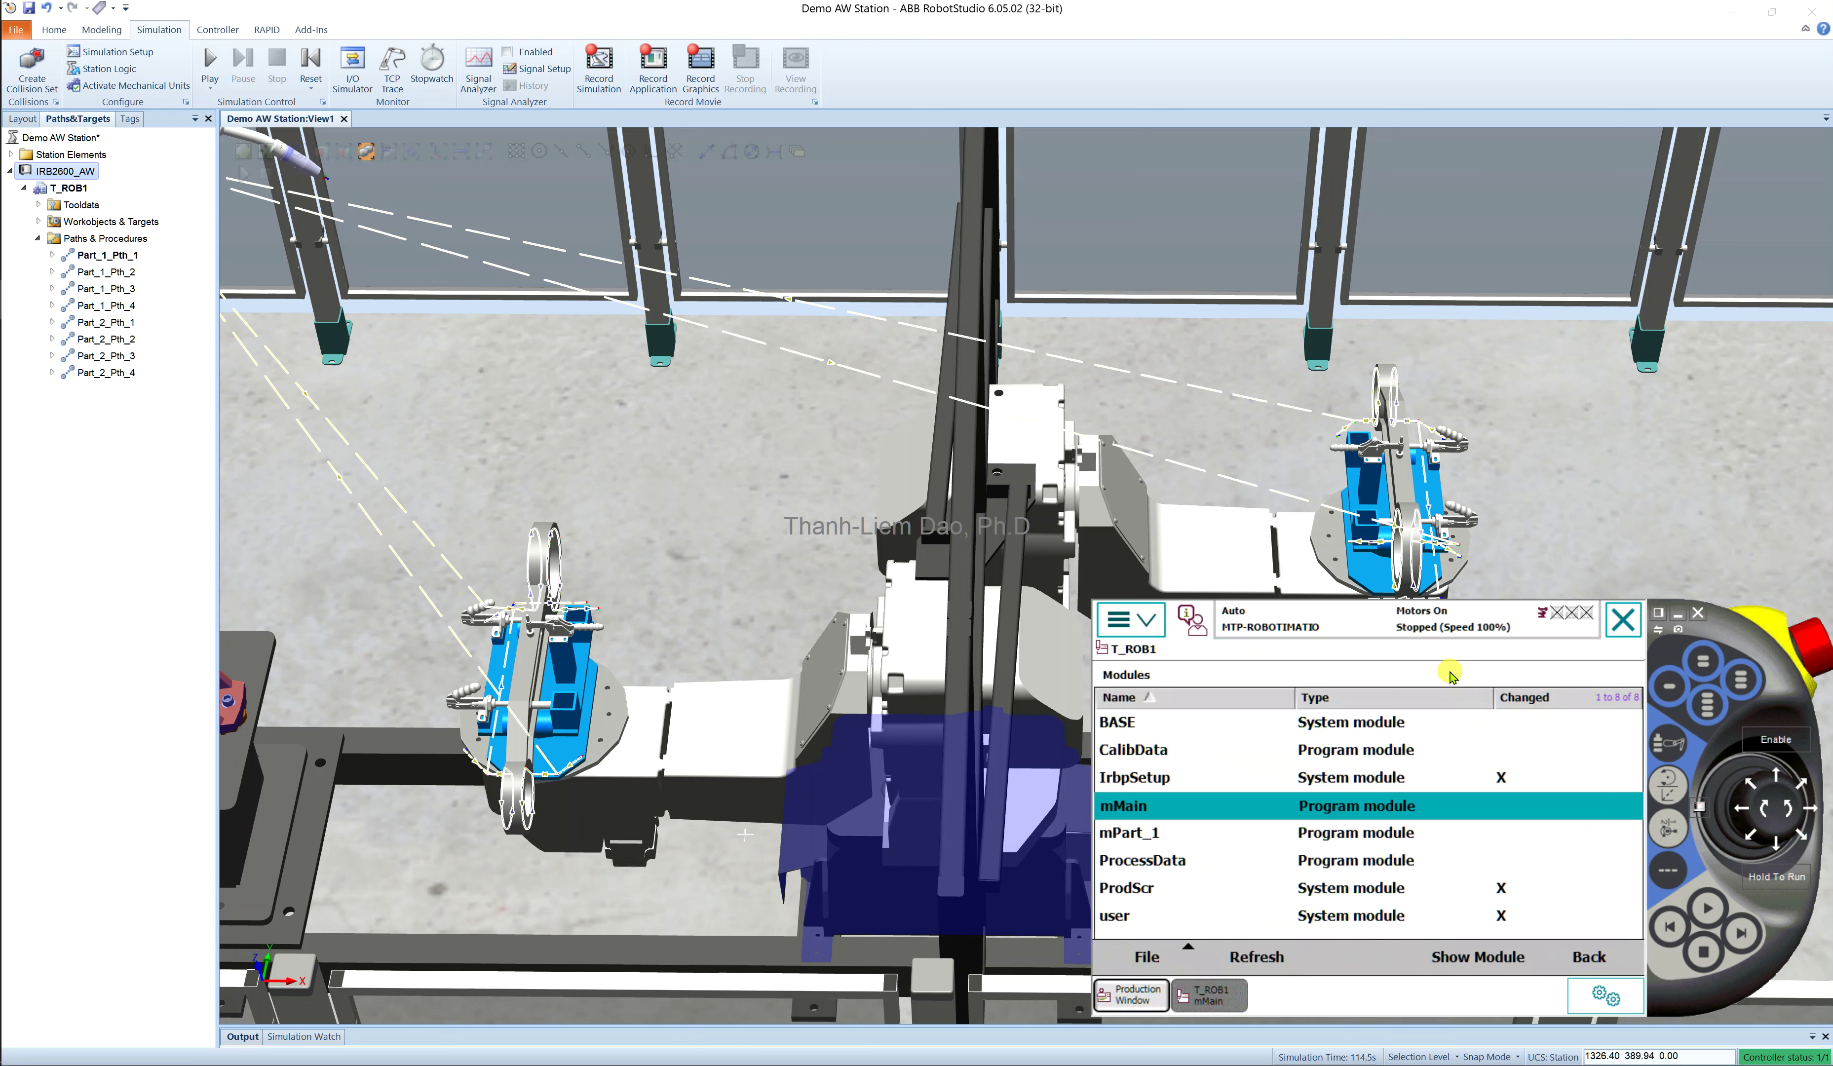
double_click(1138, 835)
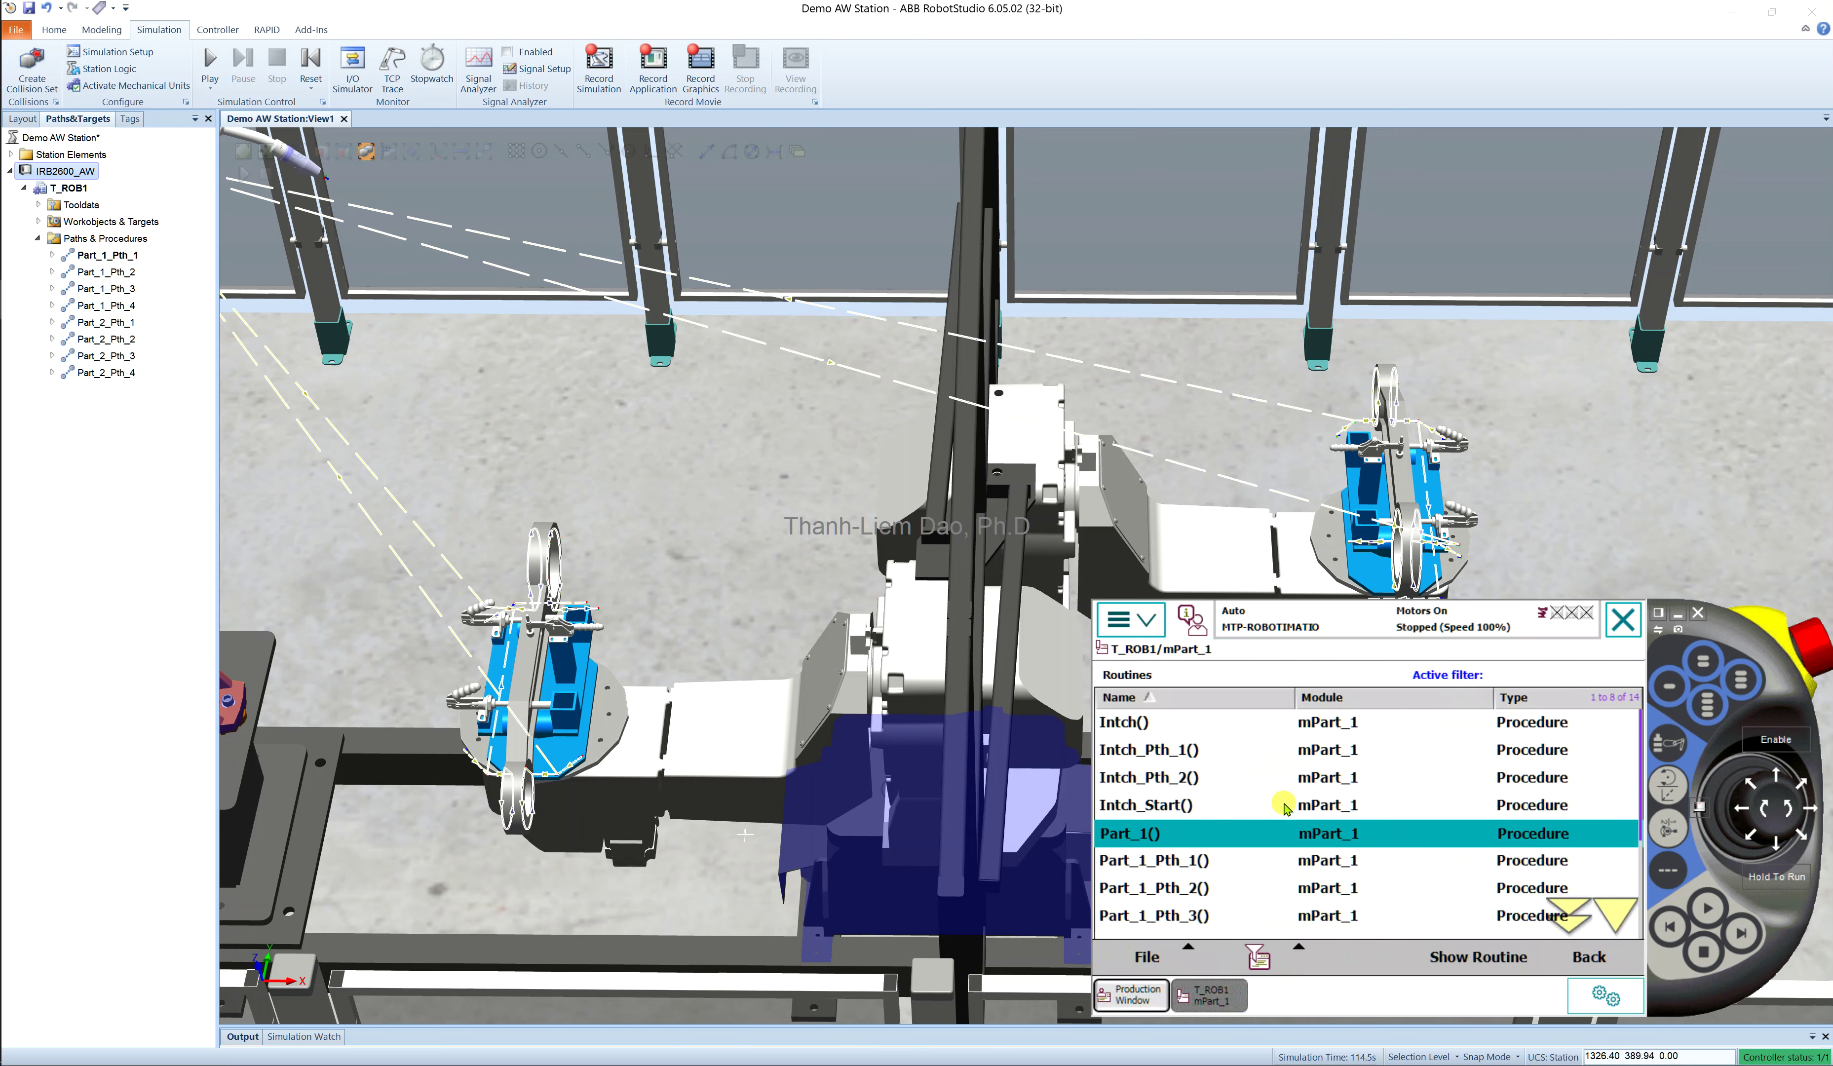
double_click(1160, 725)
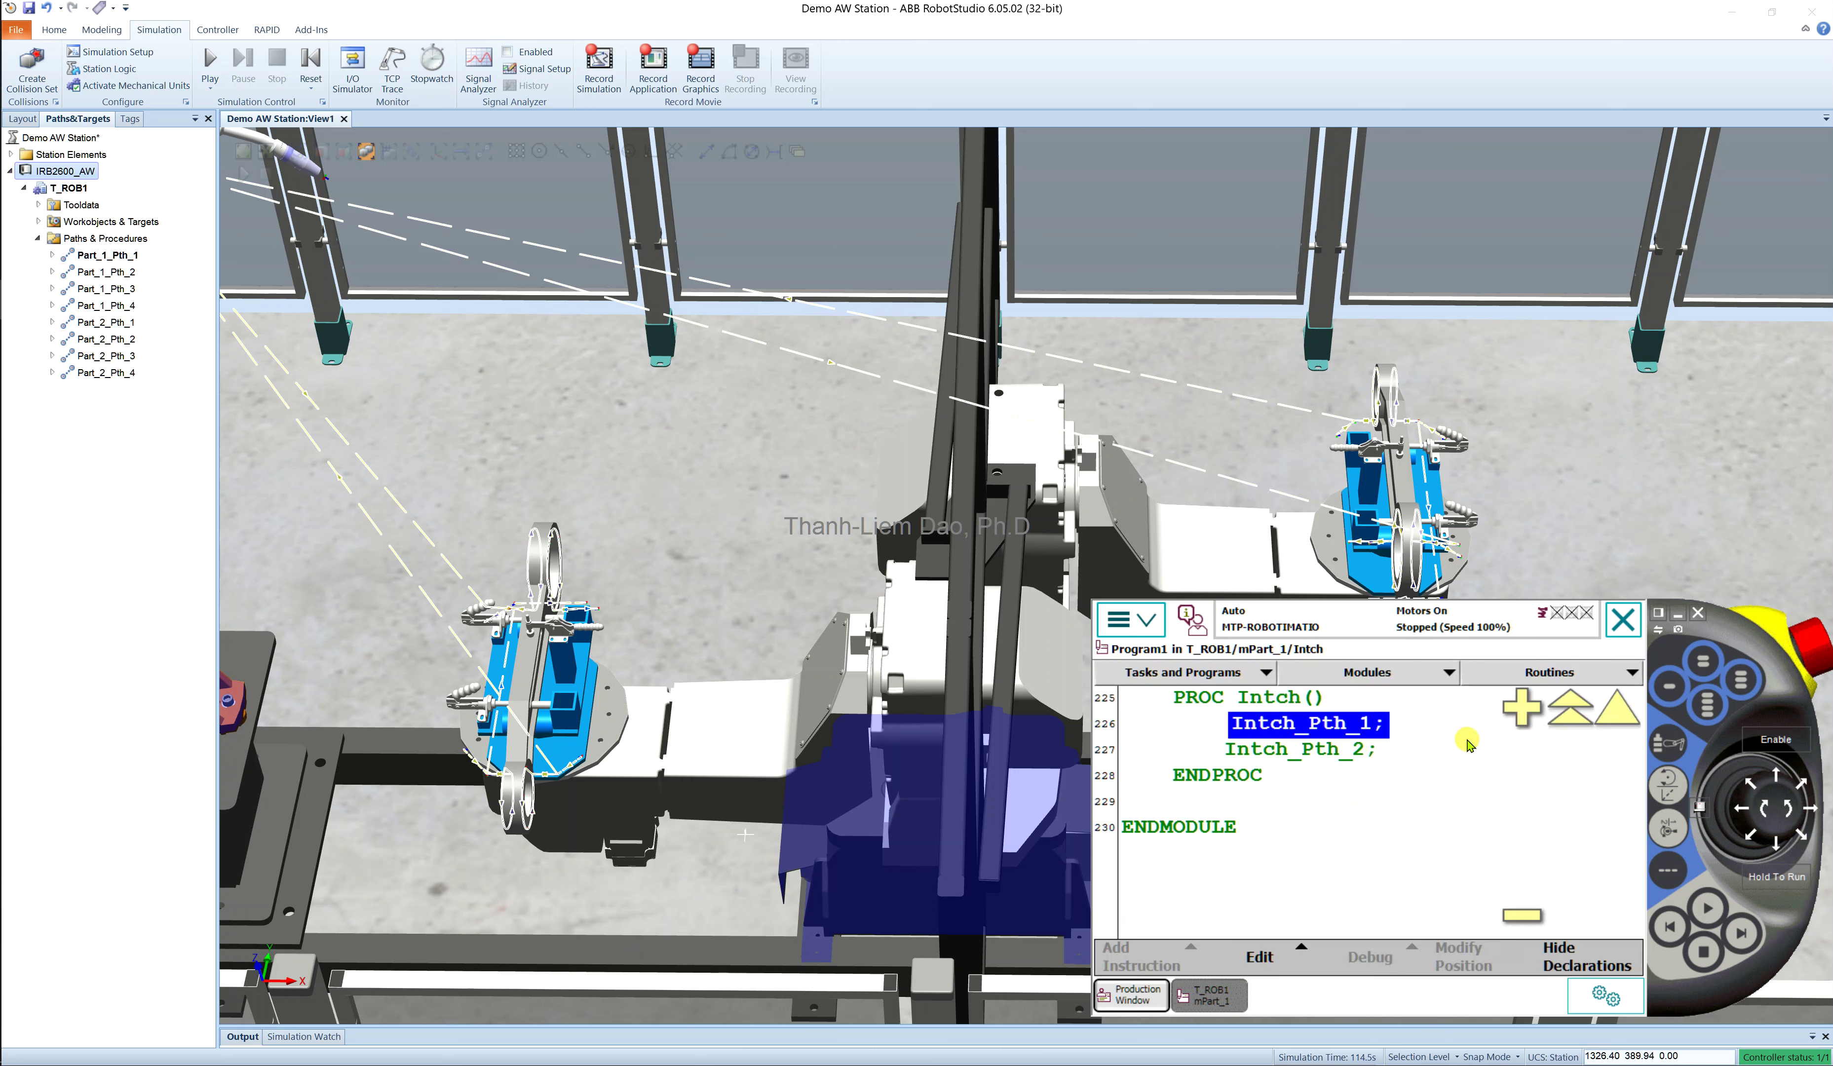
Return to the main routine of module mMain in the Program Editor
left_click(1361, 620)
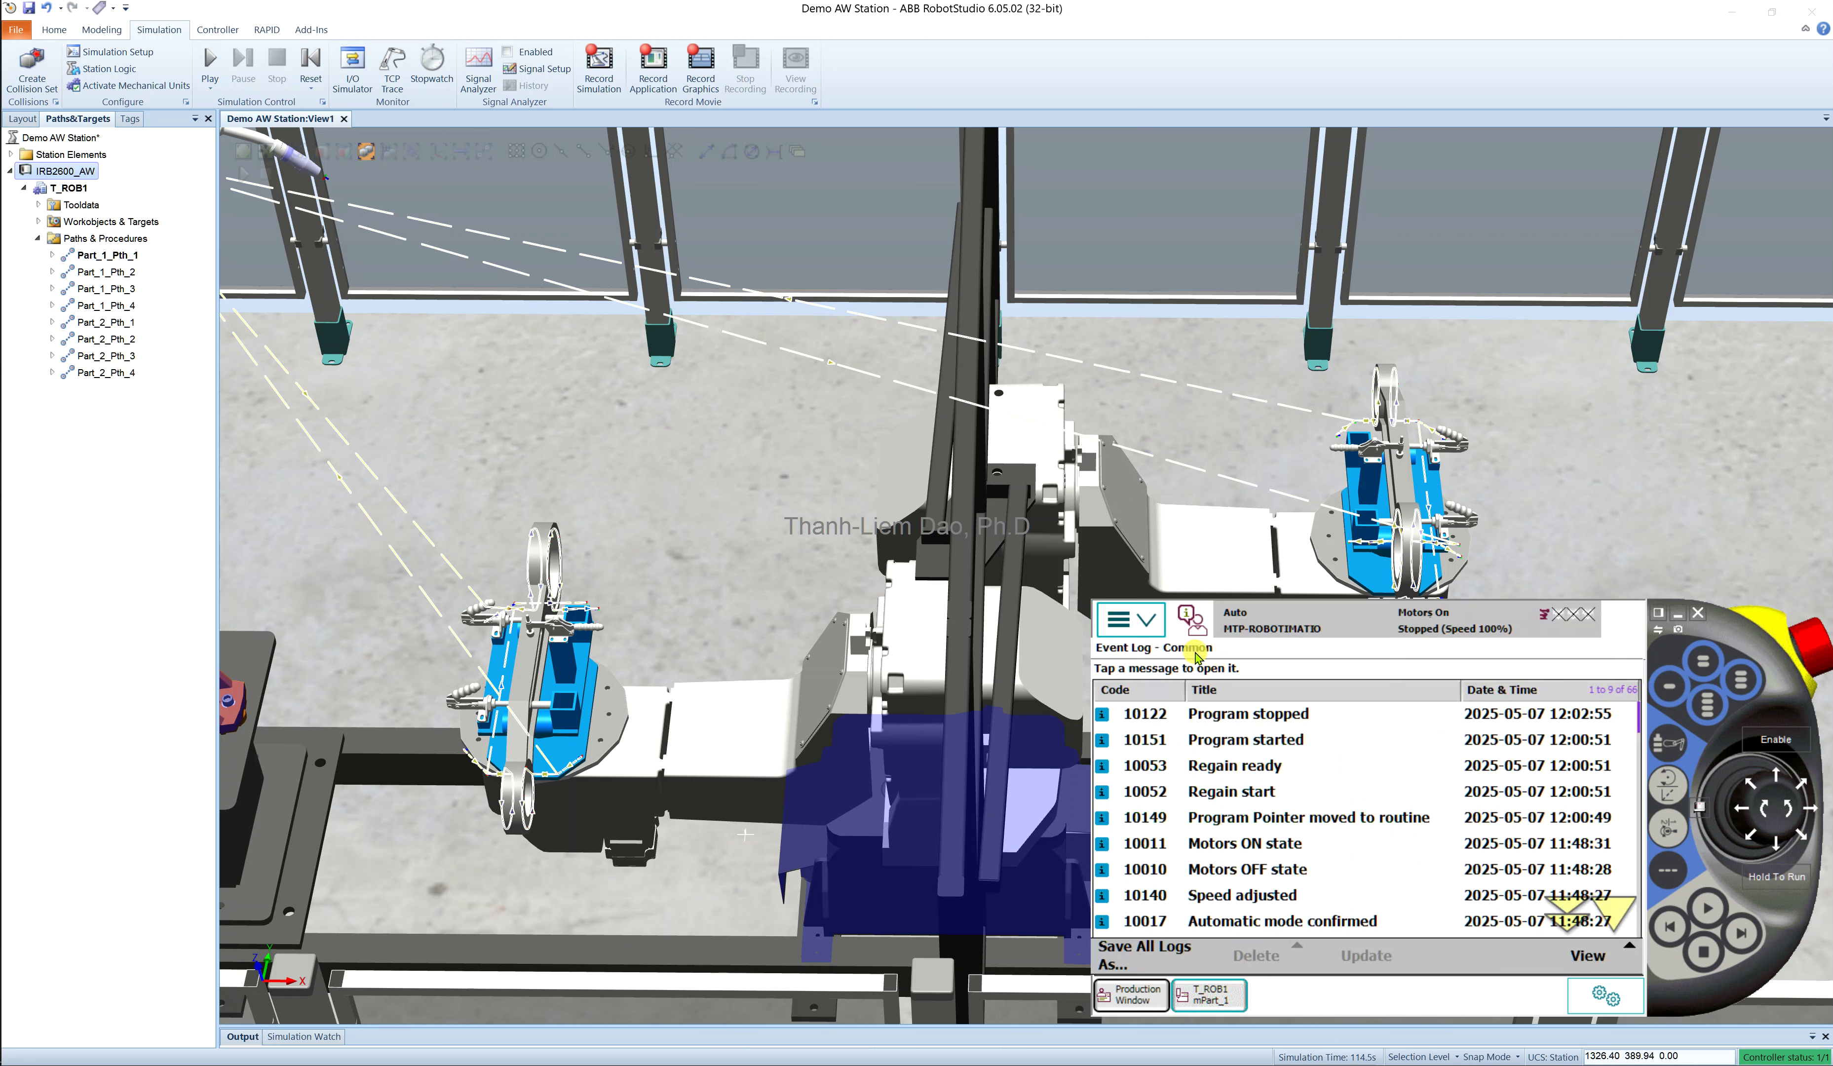
left_click(1150, 627)
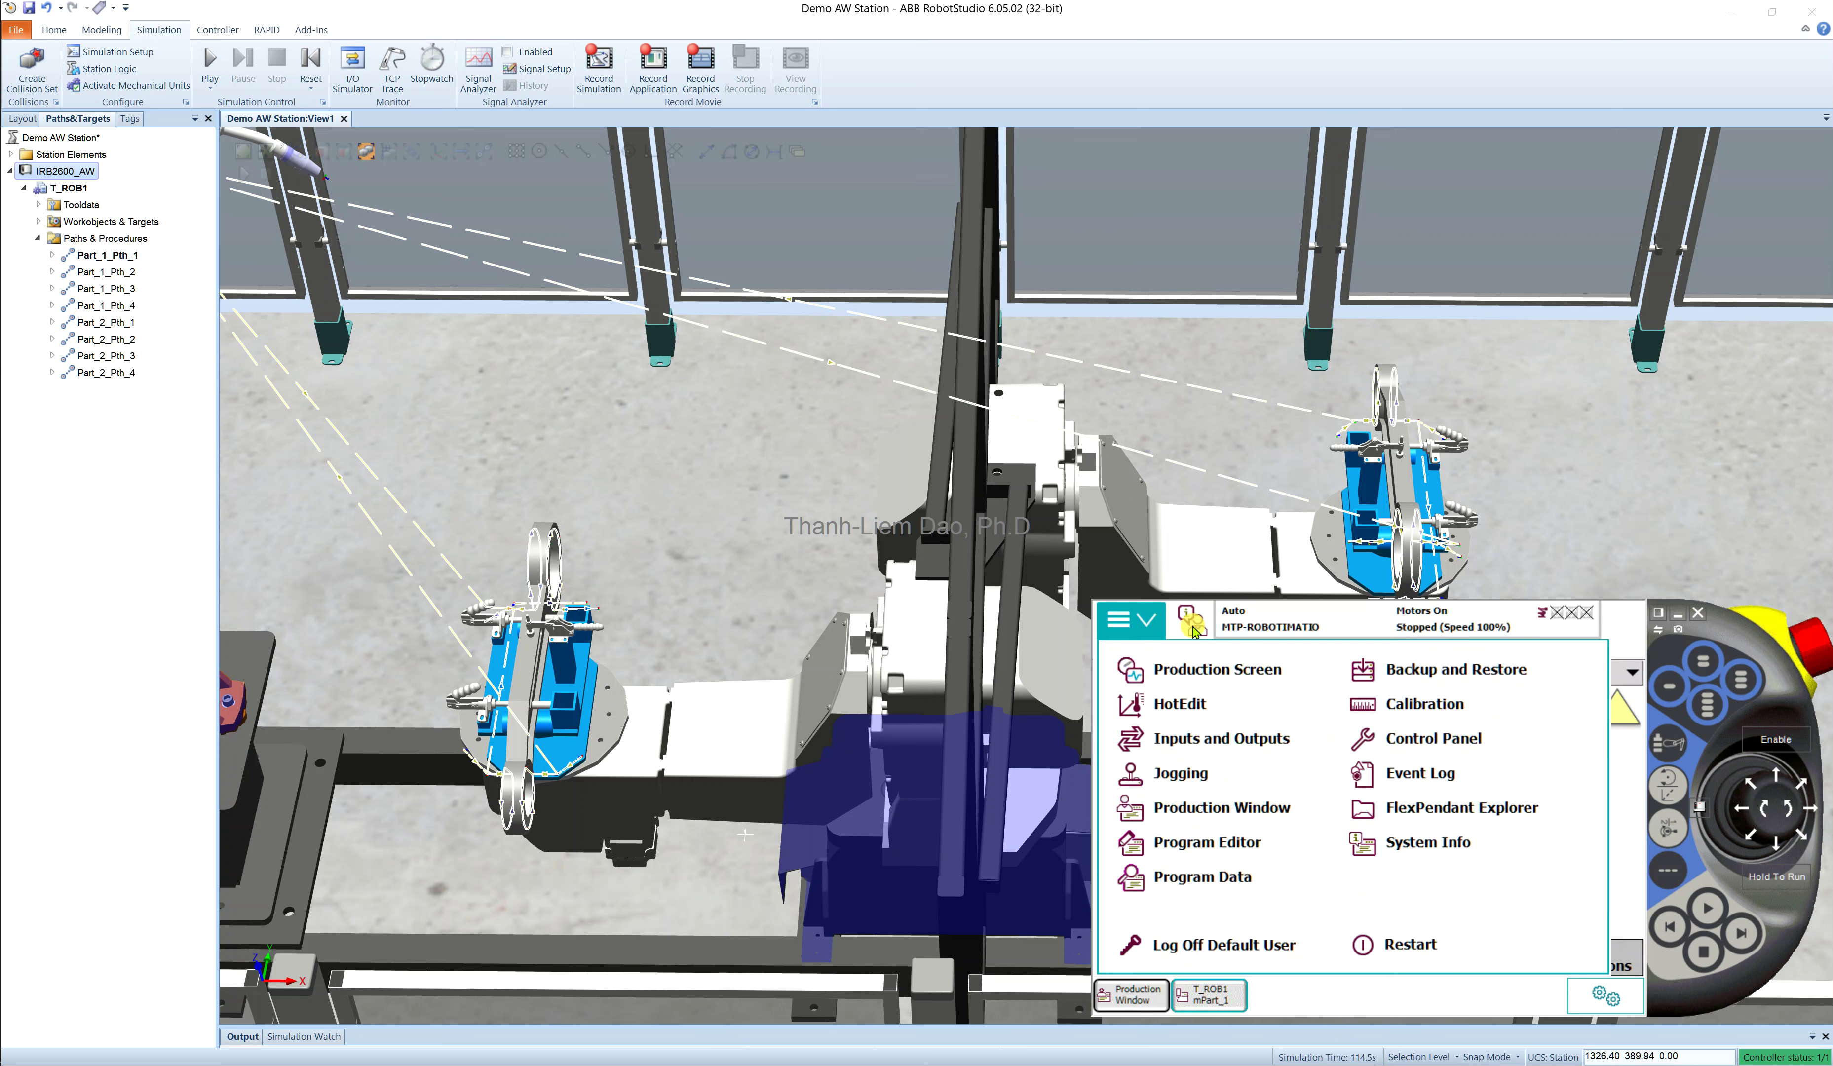
left_click(1186, 857)
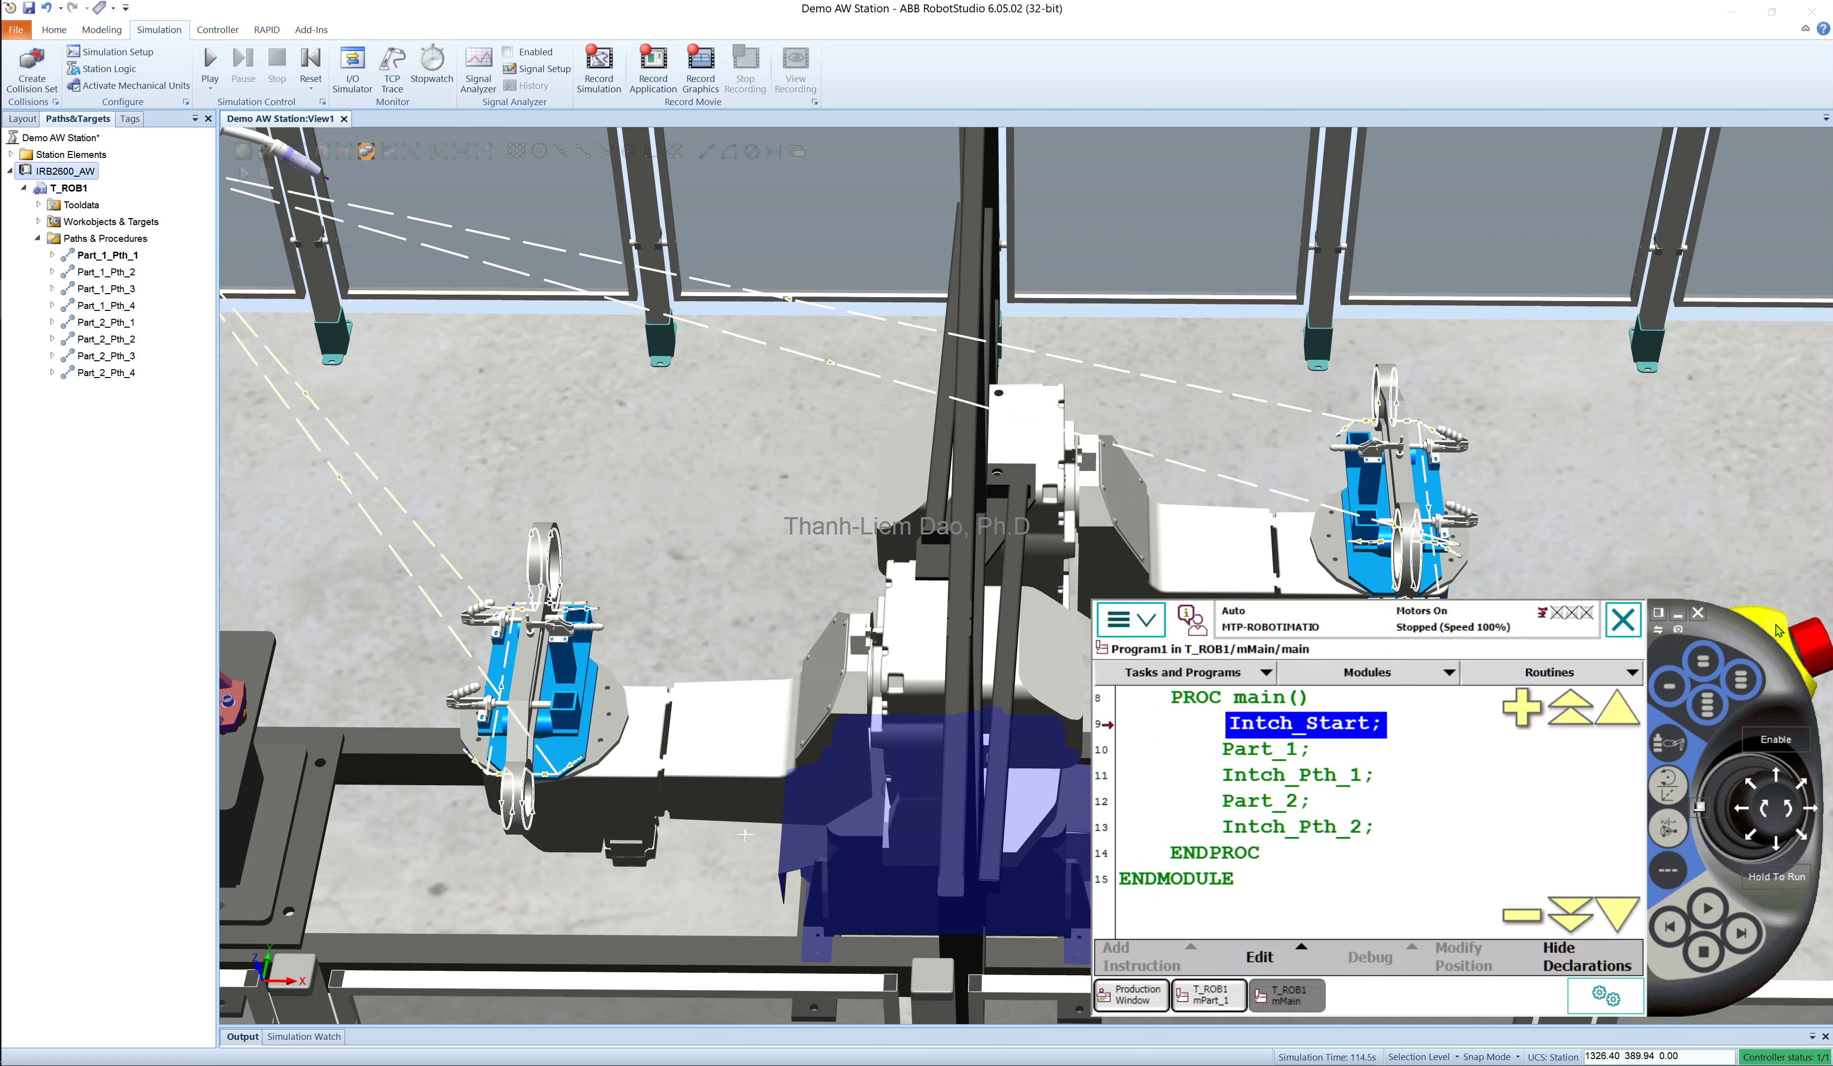
Reposition the FlexPendant window beside the robot cell and reopen module mMain from the module list
left_click_drag(1762, 644, 1767, 443)
scroll(817, 526, "down", 5)
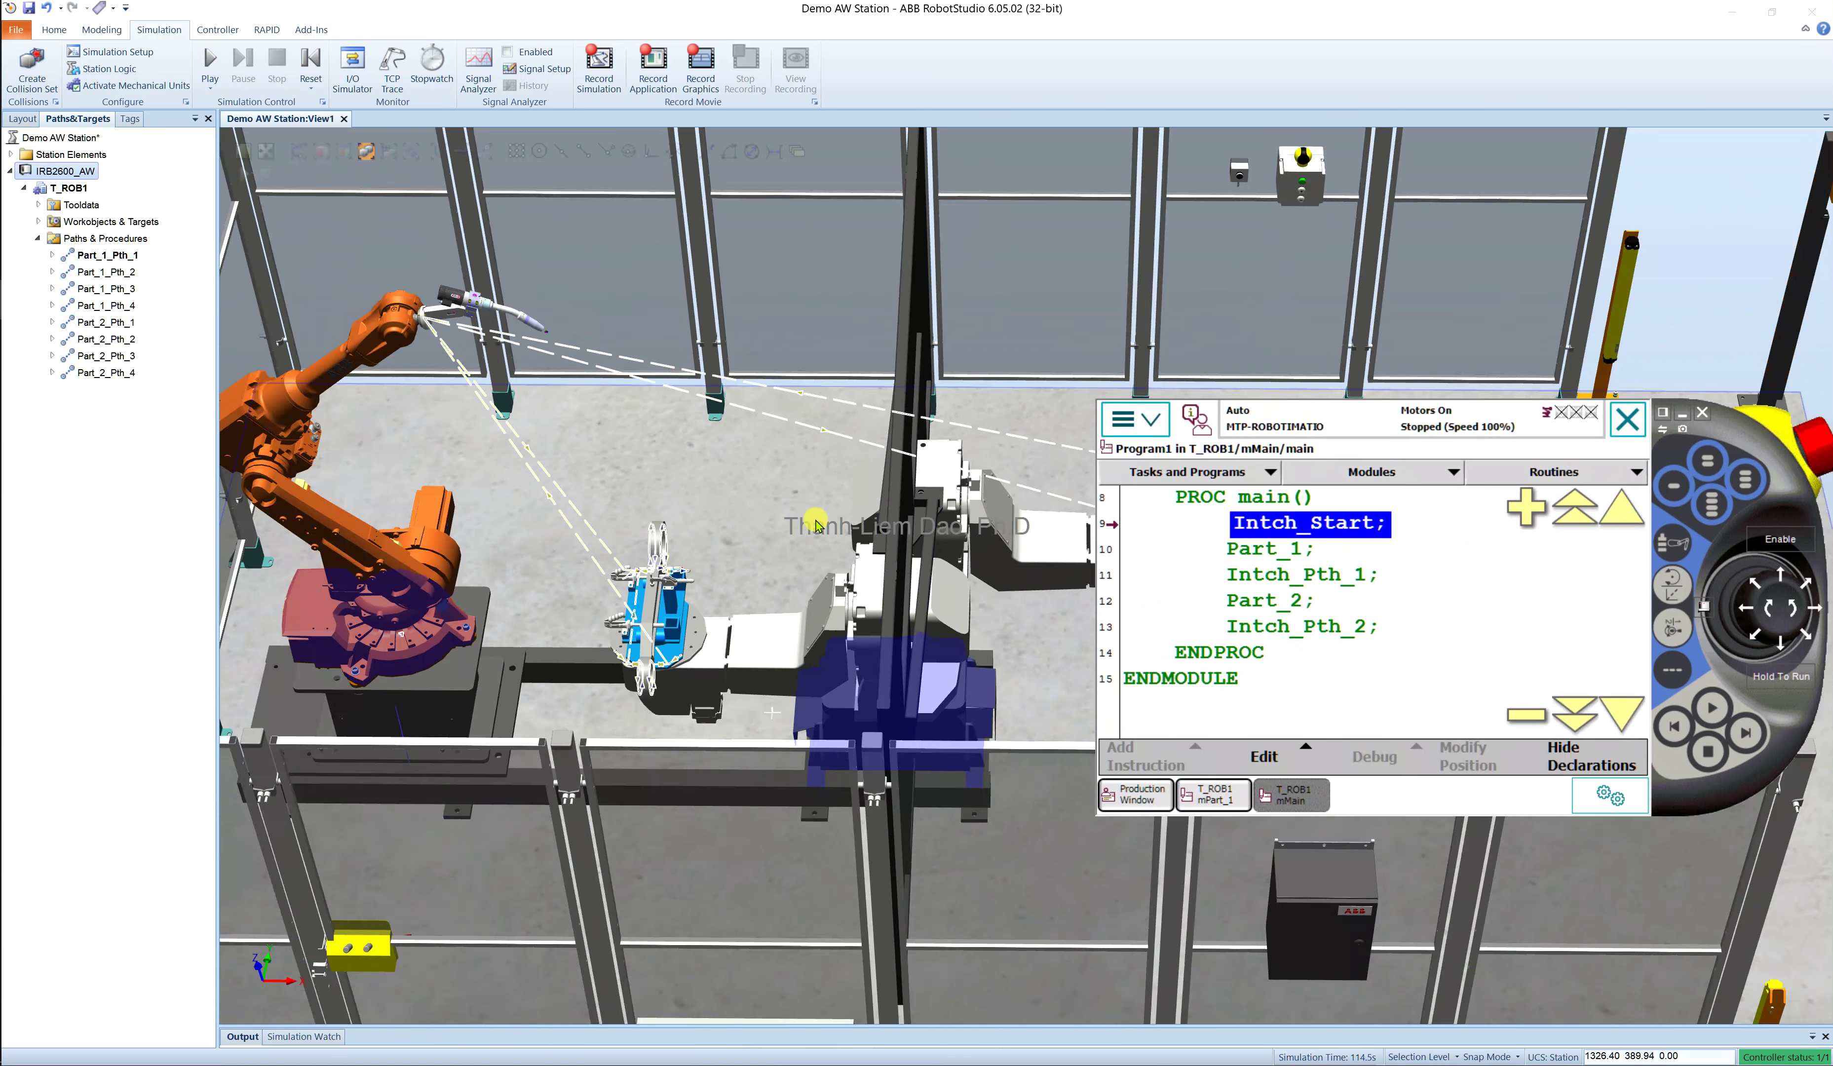
scroll(818, 526, "down", 2)
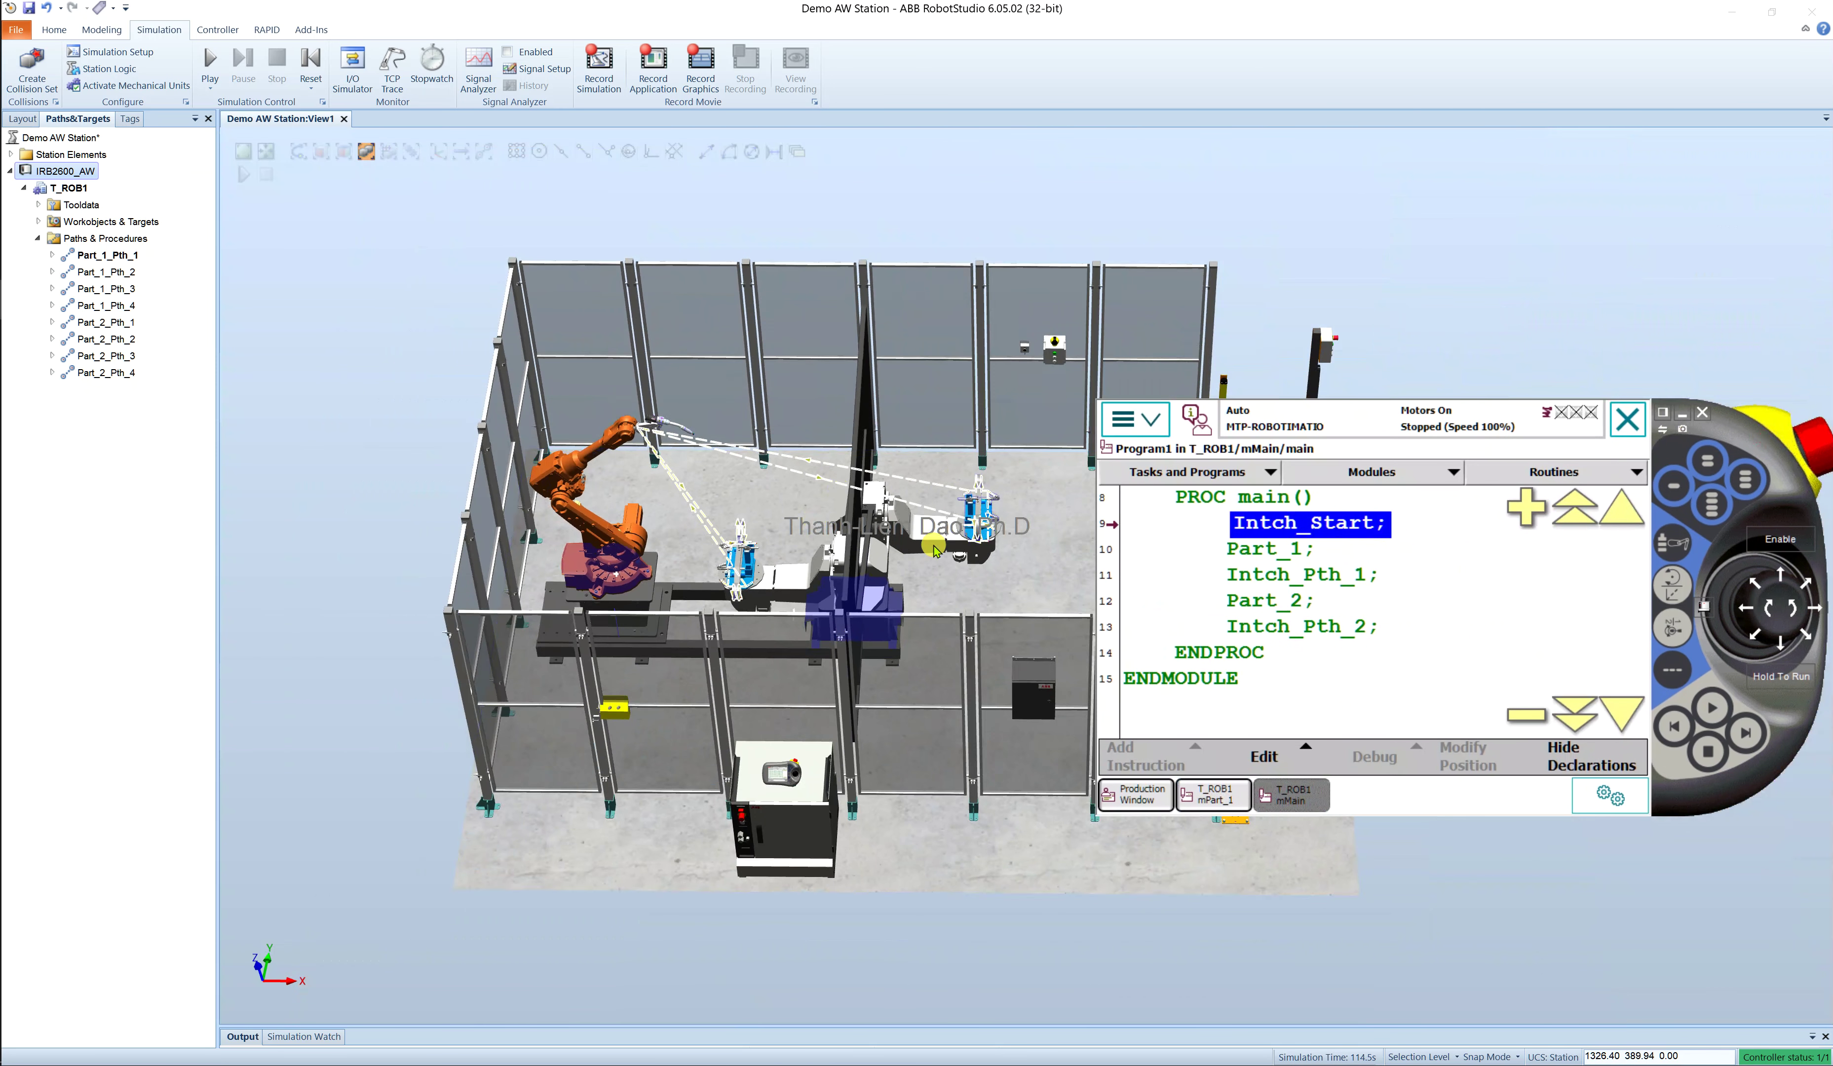
scroll(907, 541, "up", 4)
scroll(907, 542, "down", 1)
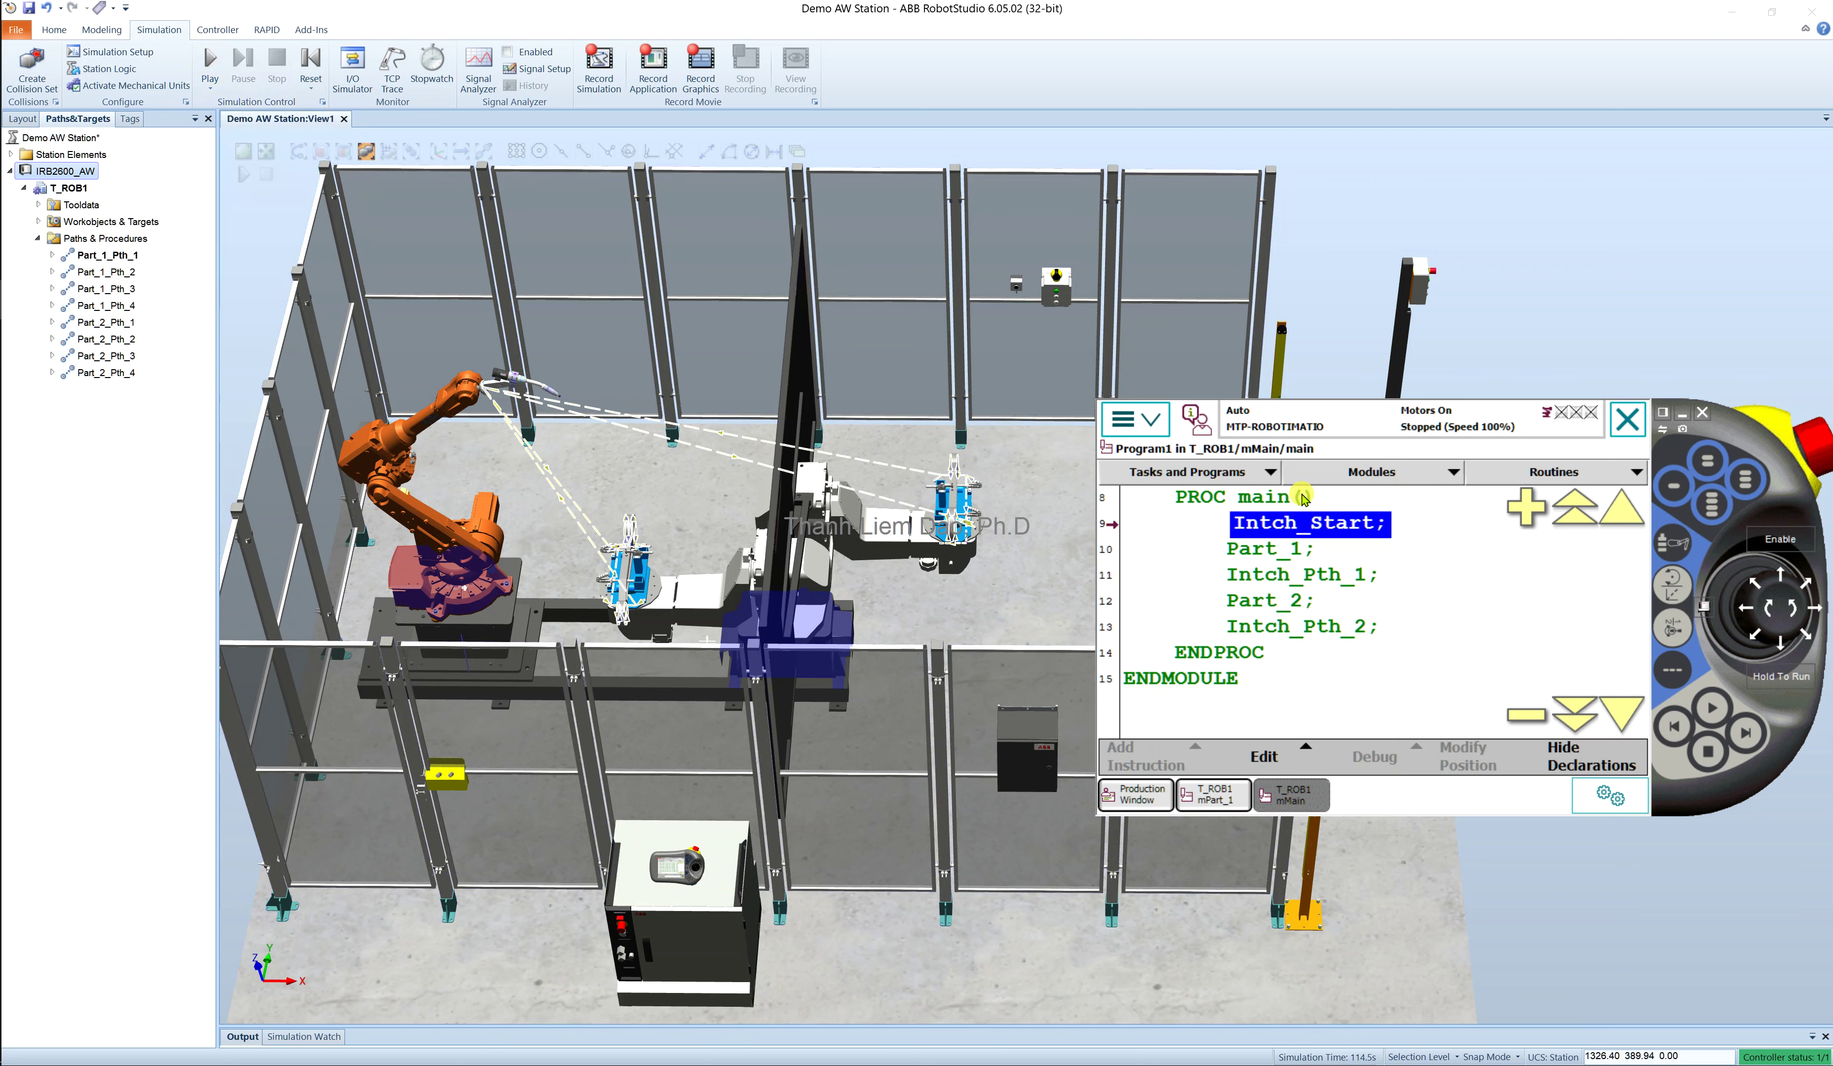
left_click(1371, 472)
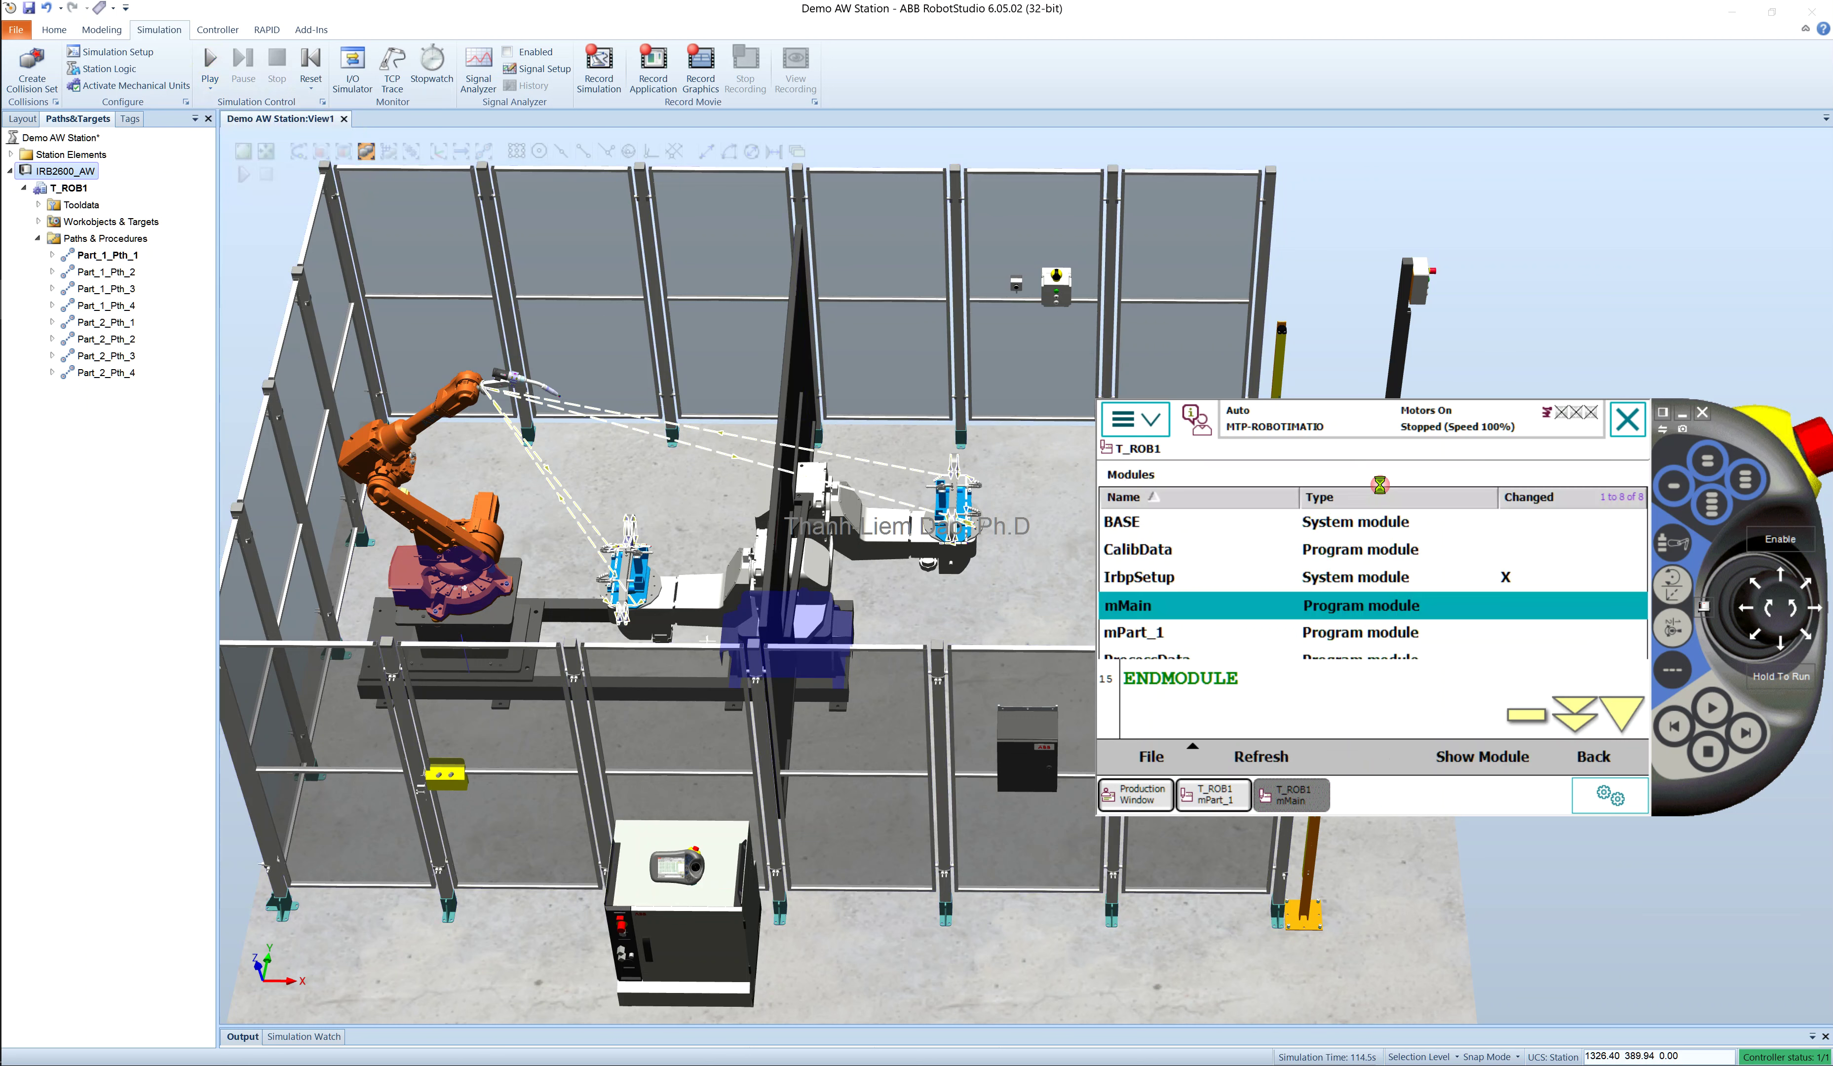
double_click(1160, 607)
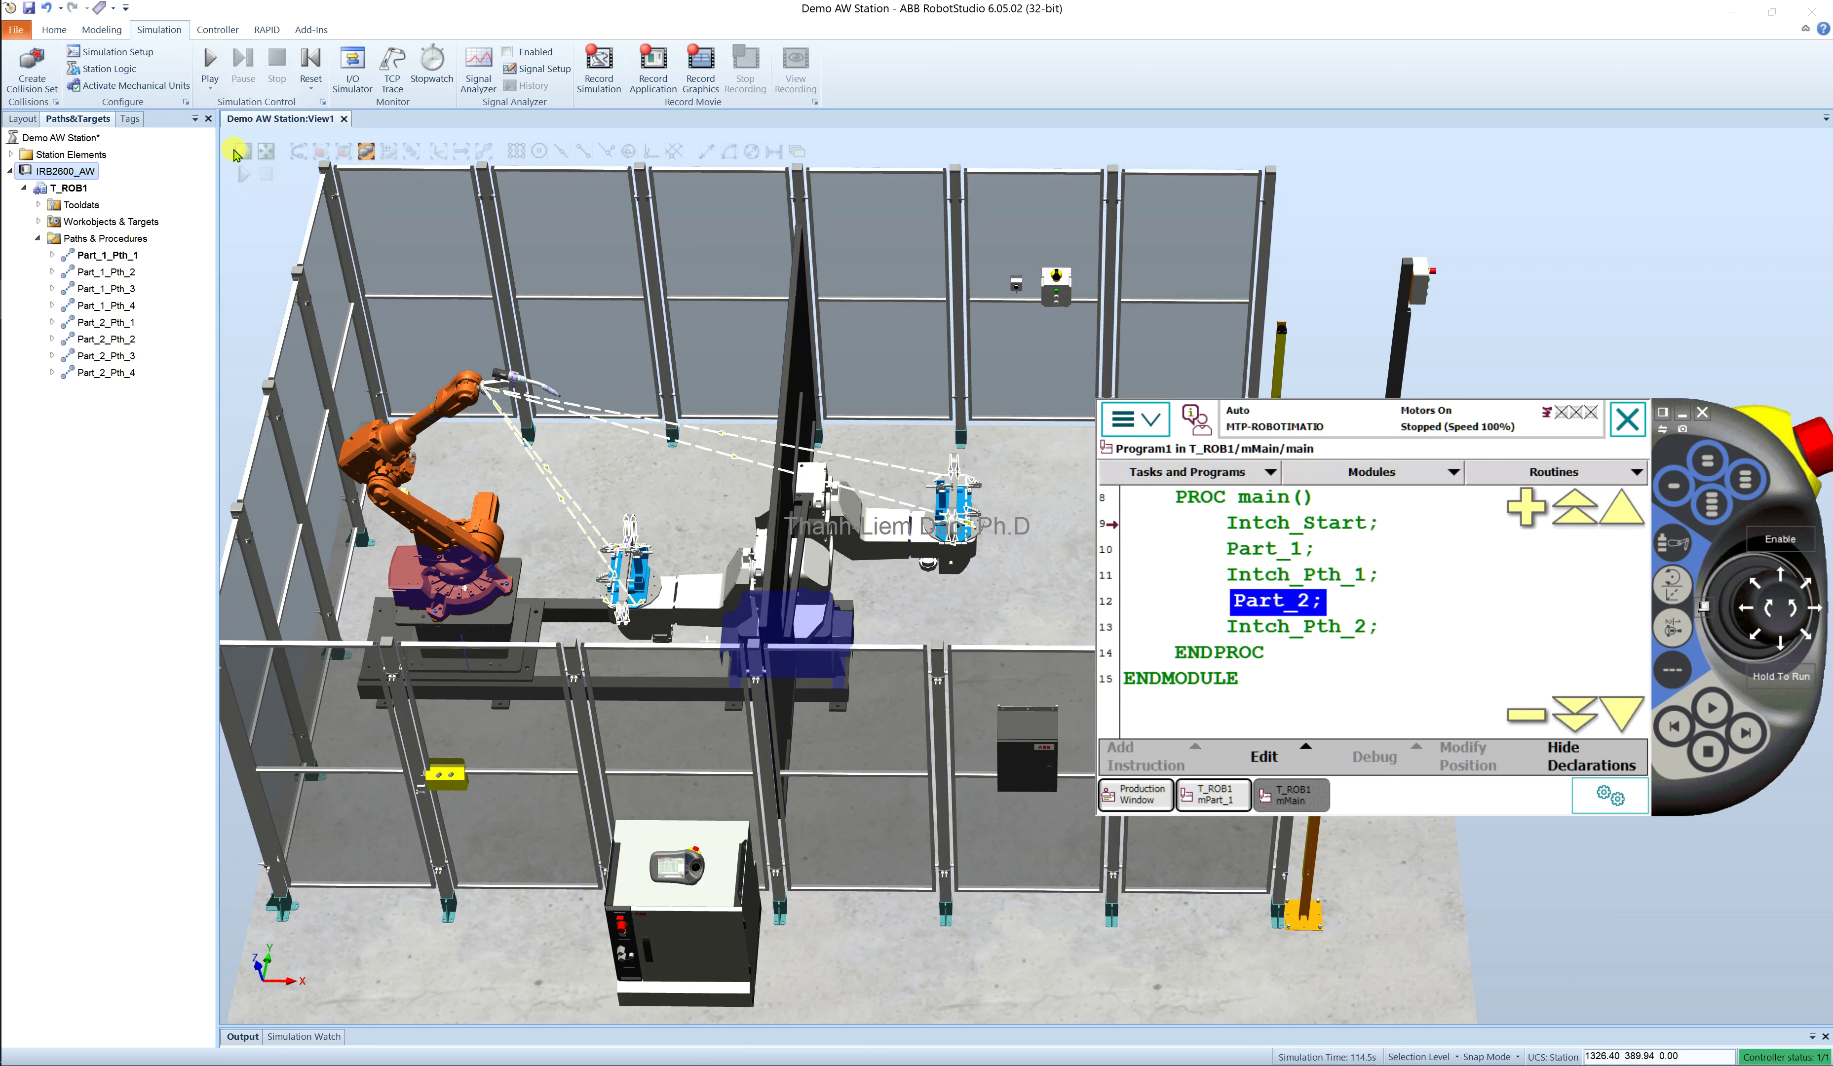
Start the station simulation and look closely at the robot working on the part held by the near positioner arm
left_click(244, 174)
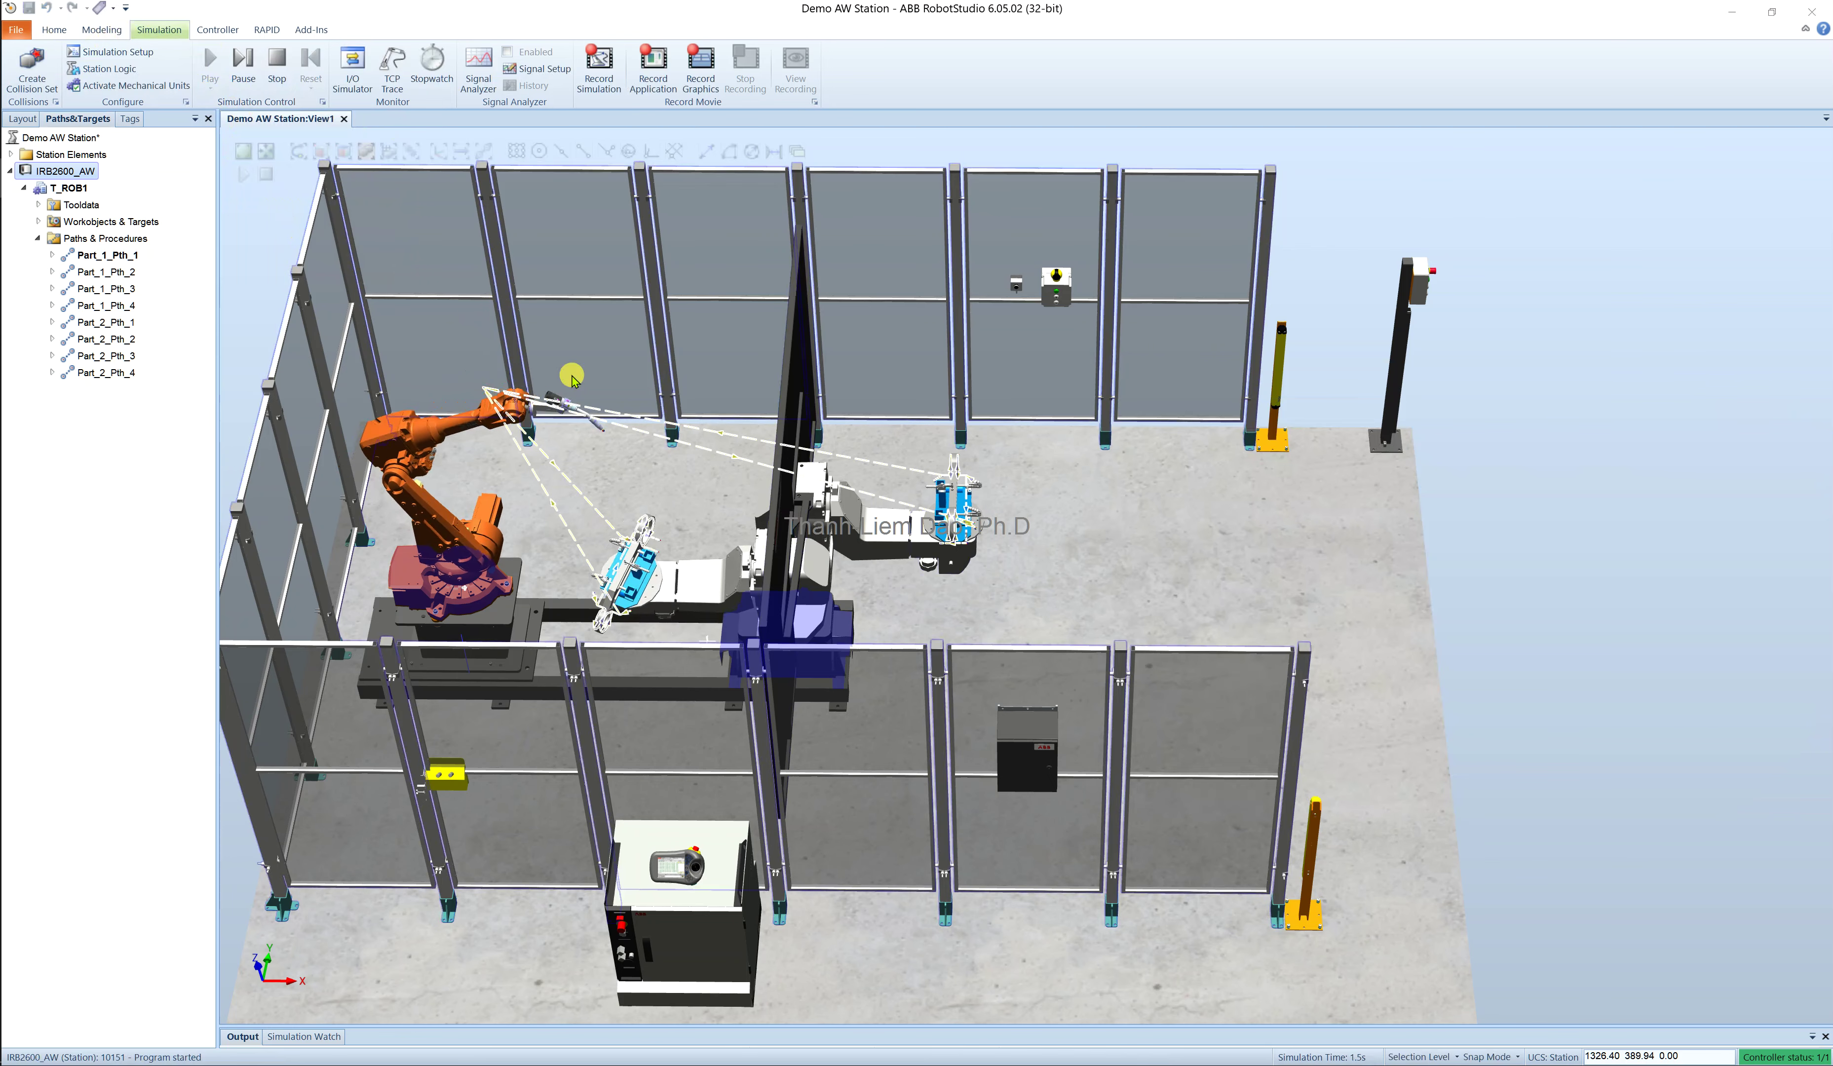
scroll(554, 498, "up", 2)
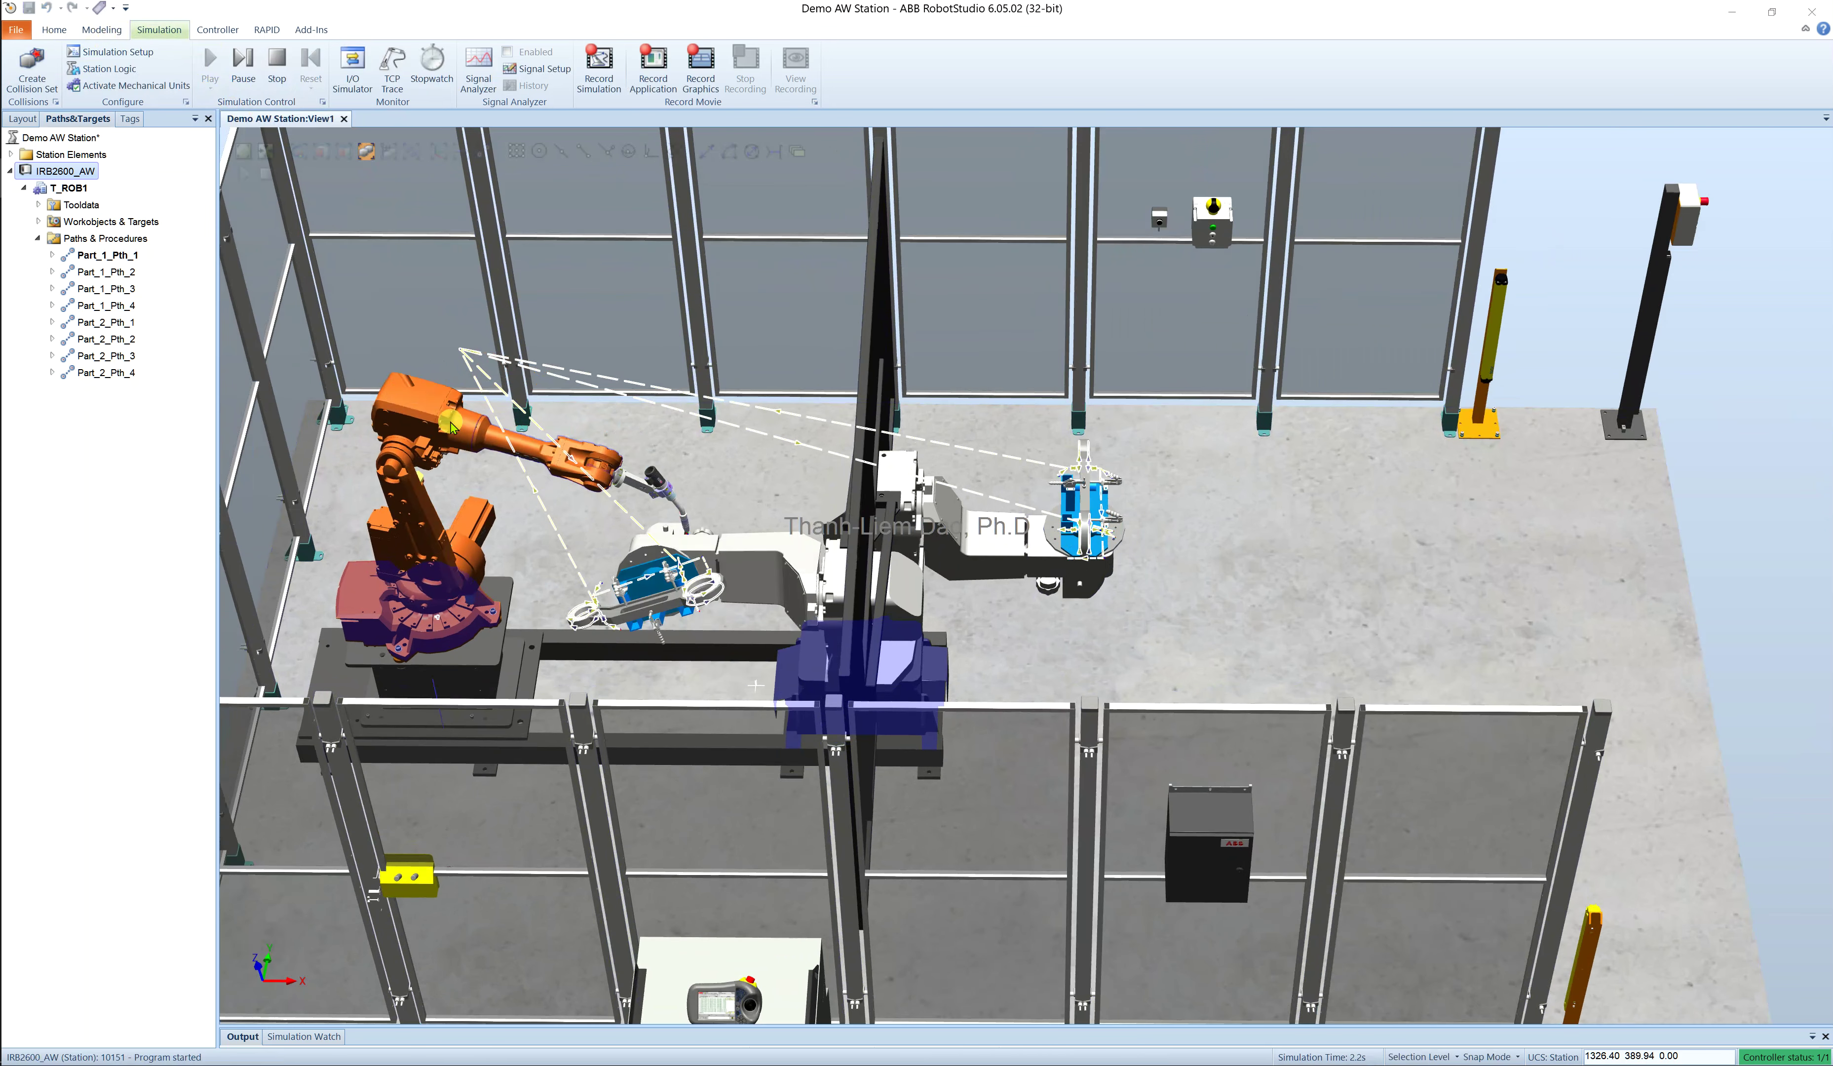
right_click(75, 173)
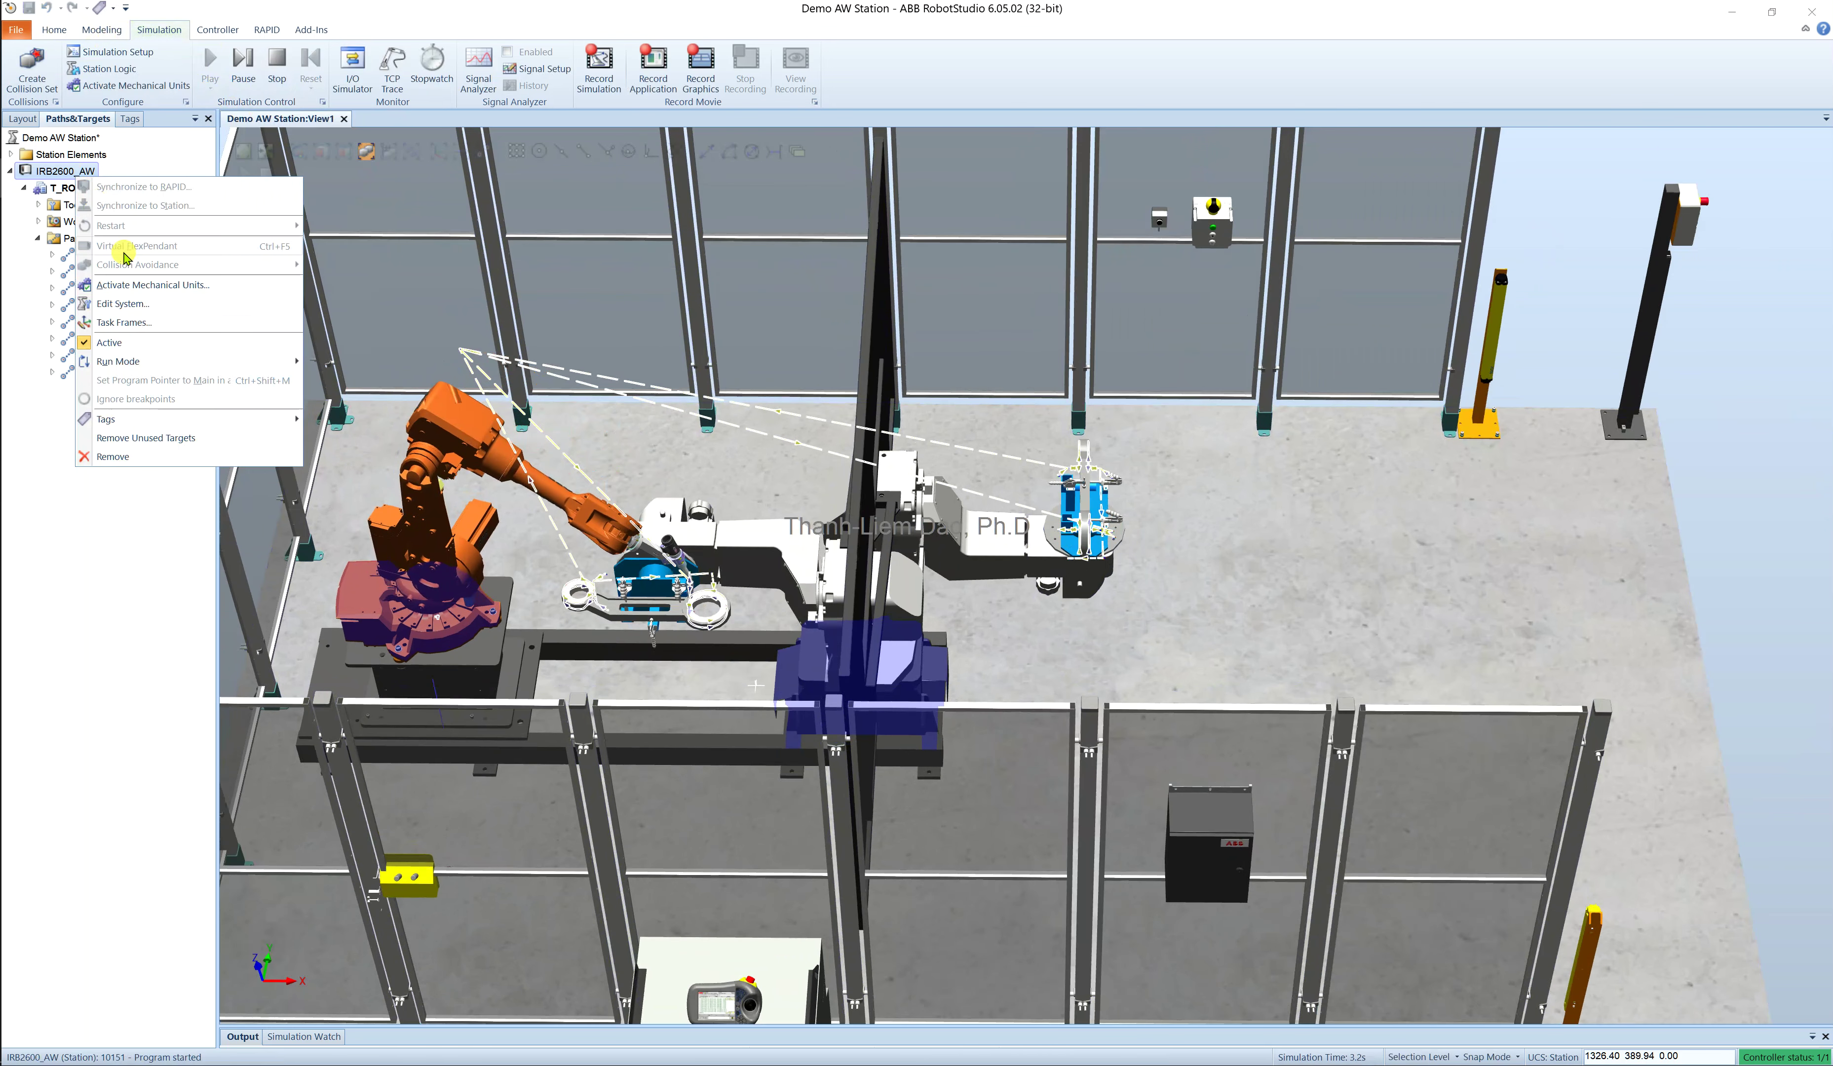
left_click(86, 514)
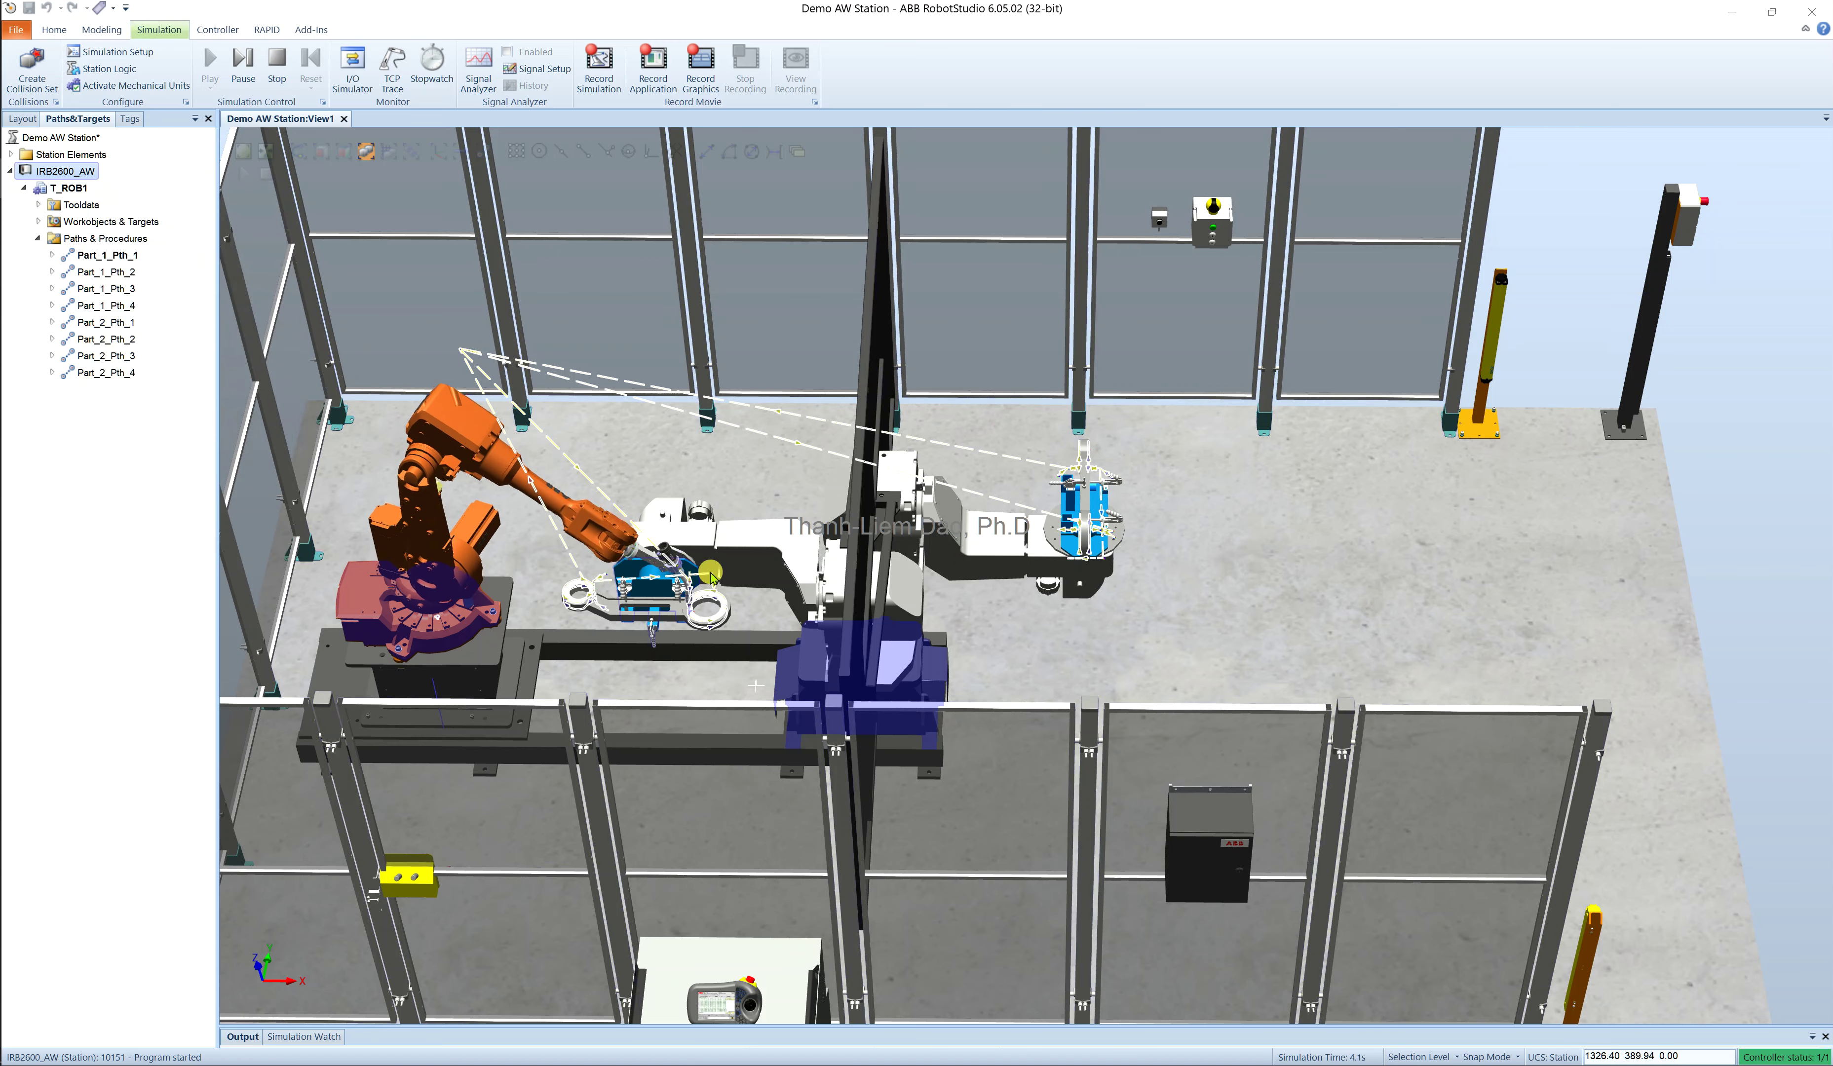
scroll(637, 590, "up", 2)
scroll(786, 575, "up", 1)
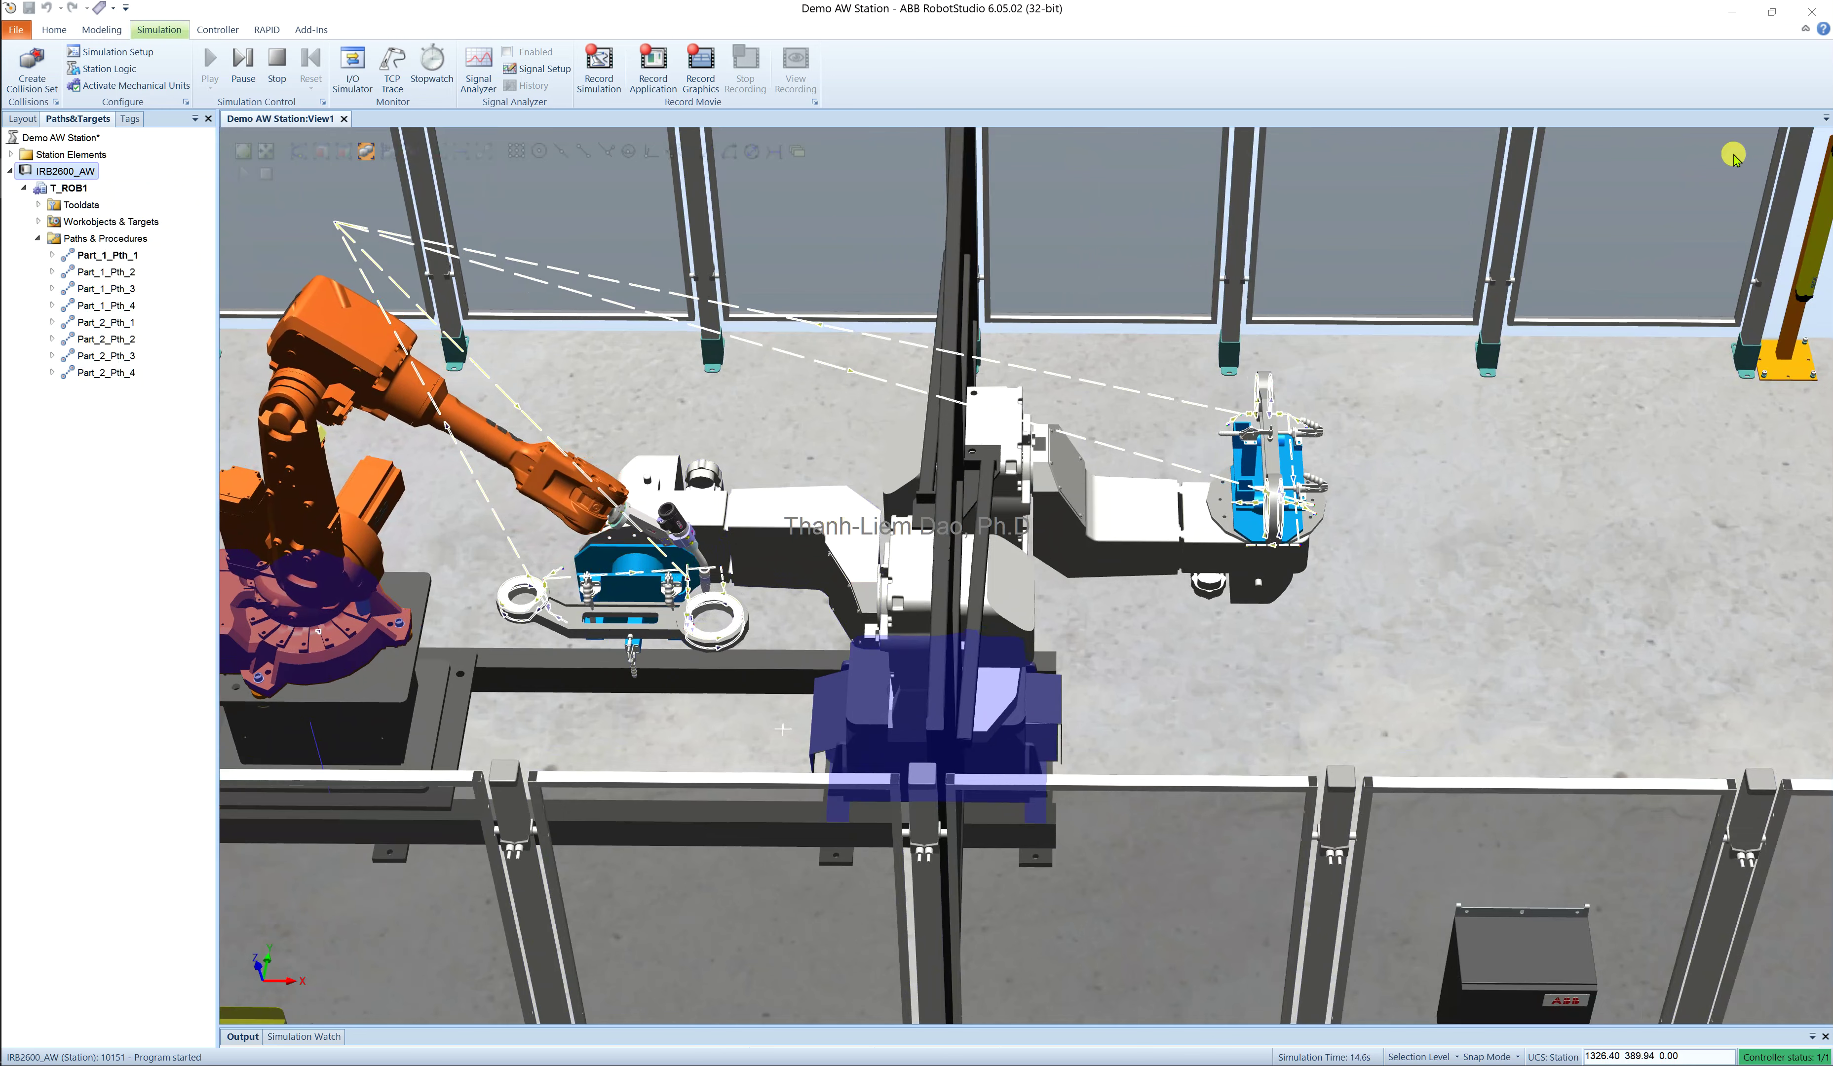
Show the running cell from an oblique angle, fit the entire station in view and clear the selection
left_click(618, 442)
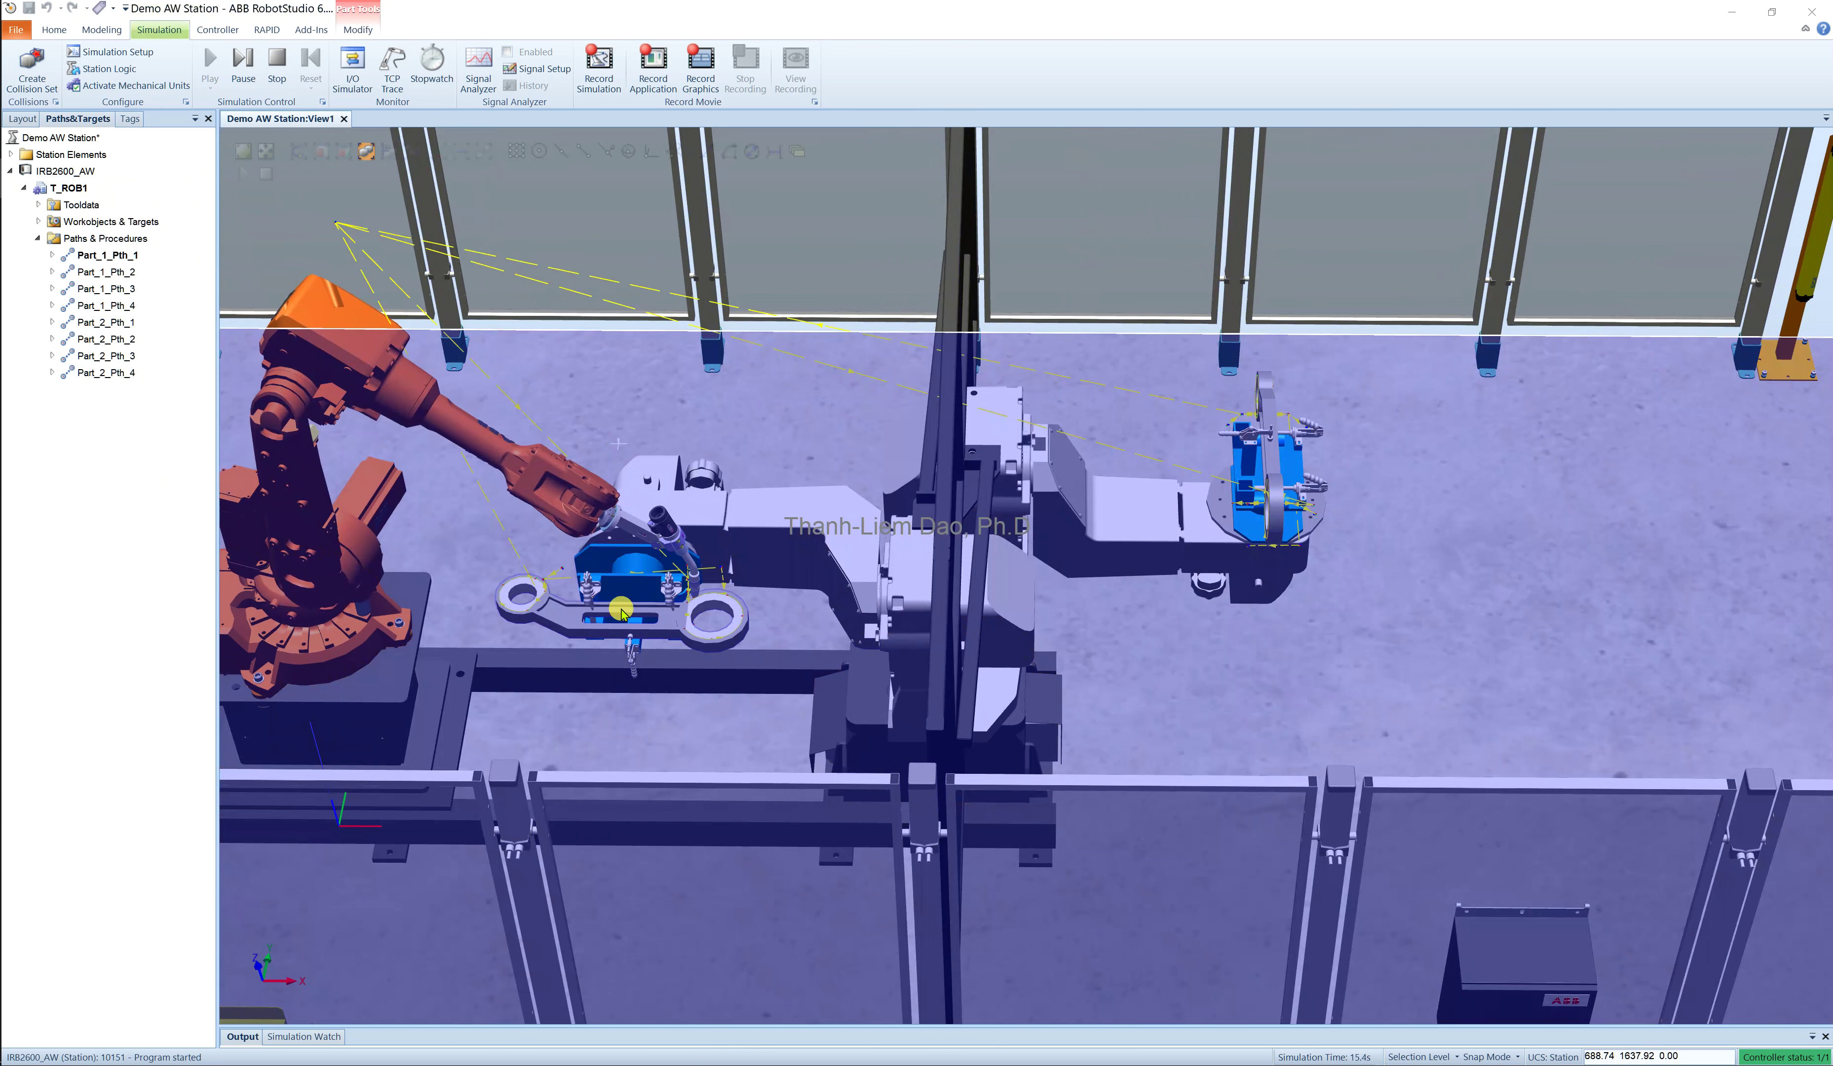
left_click(777, 255)
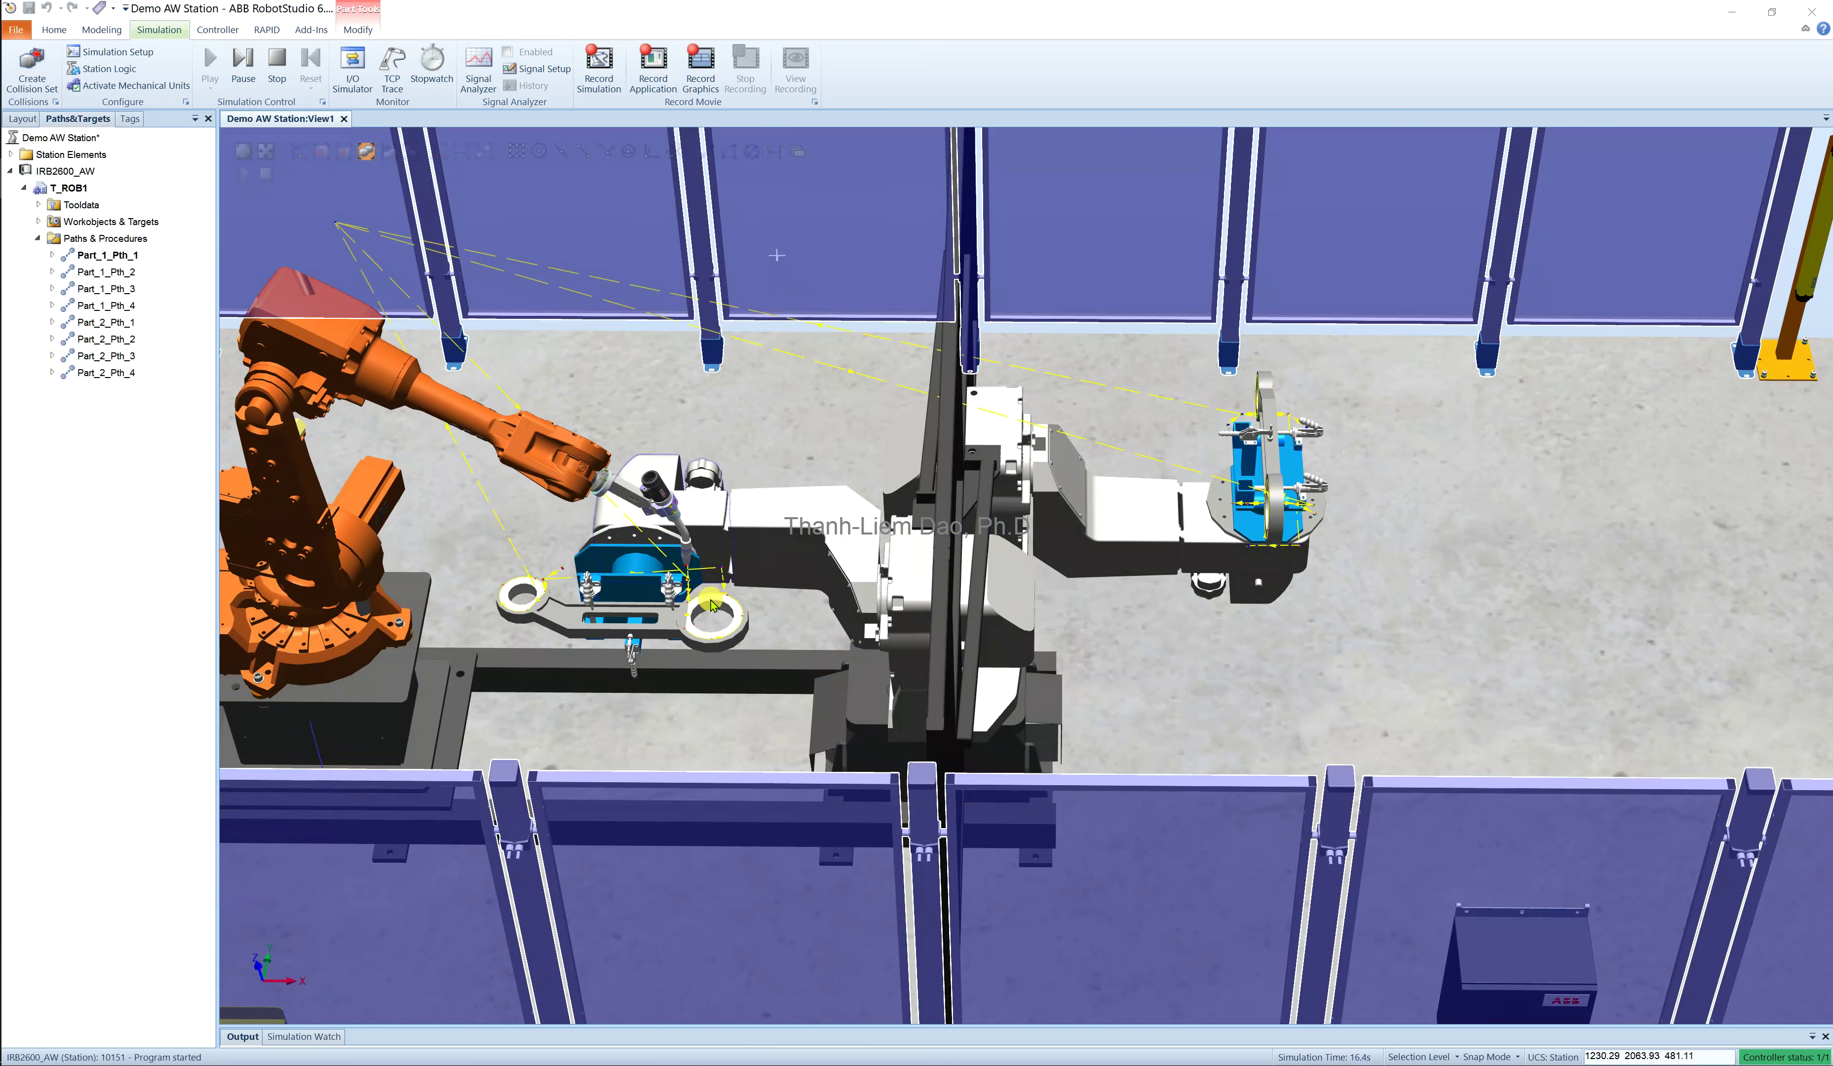
scroll(710, 604, "down", 3)
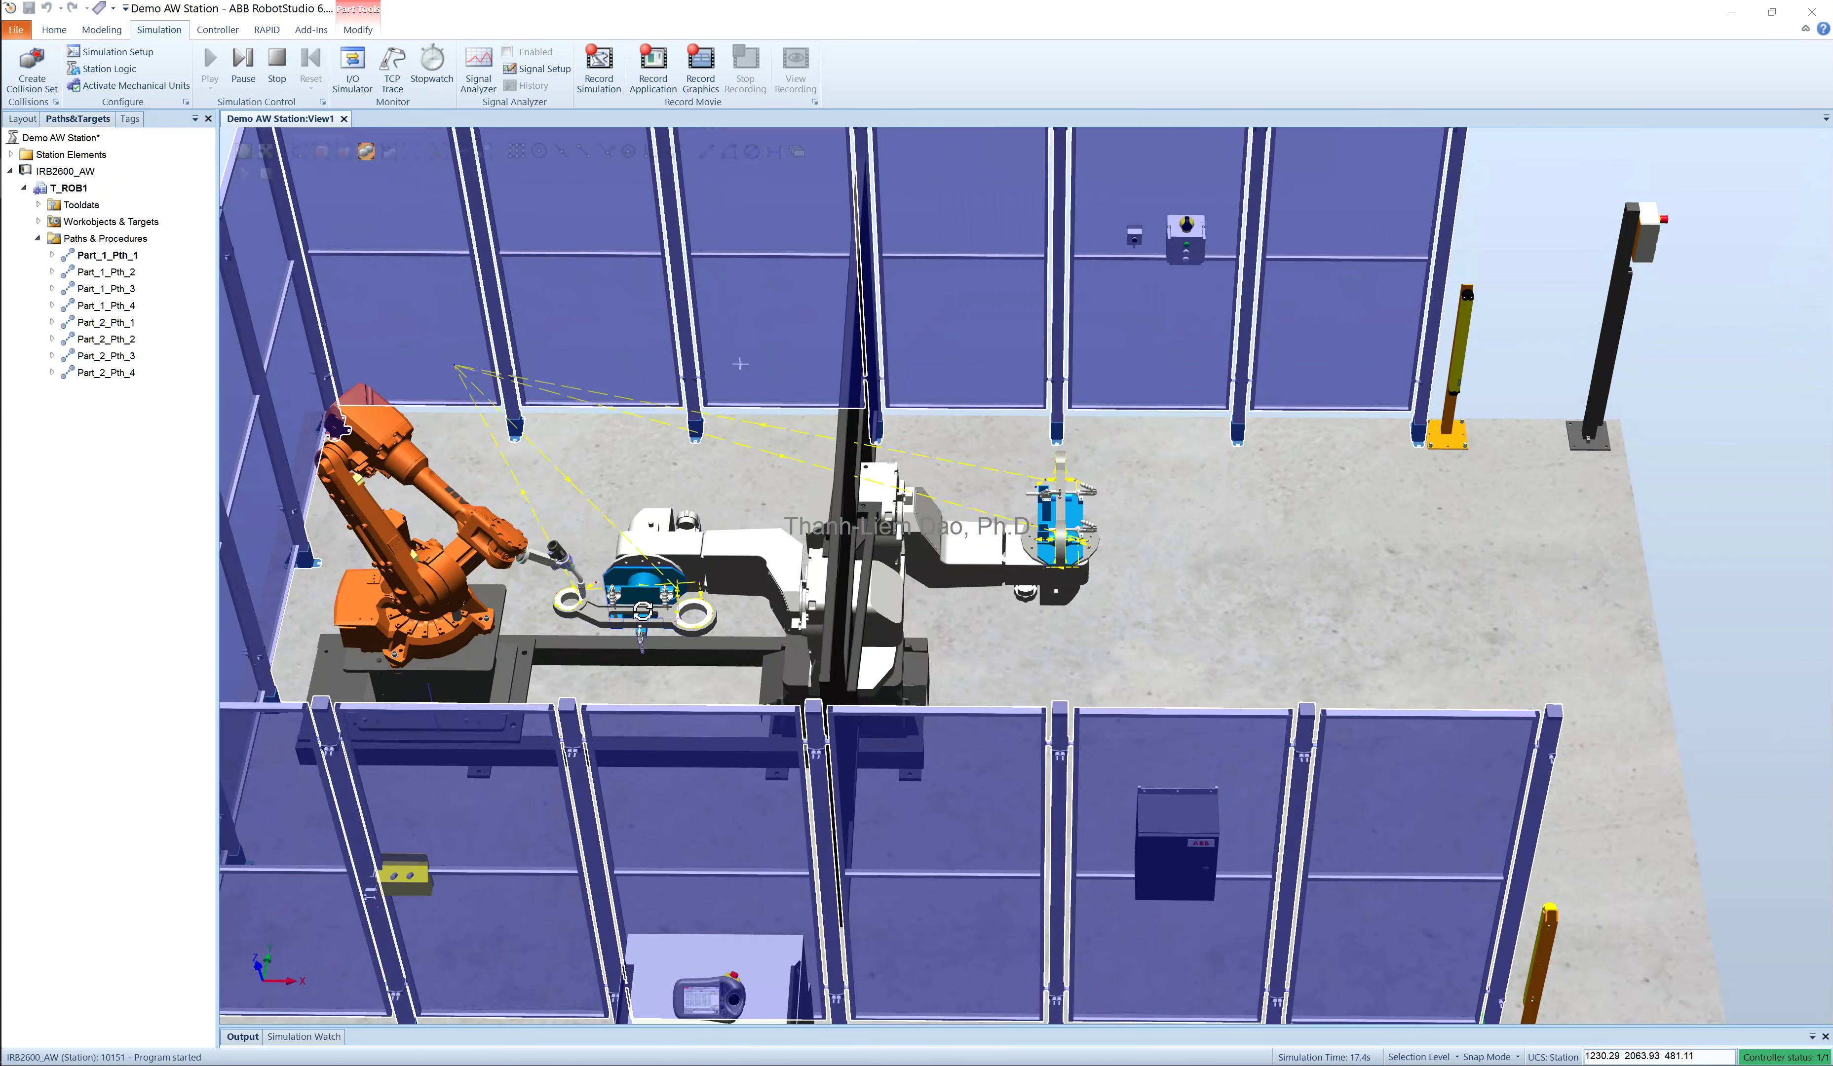
right_click_drag(642, 610, 664, 614)
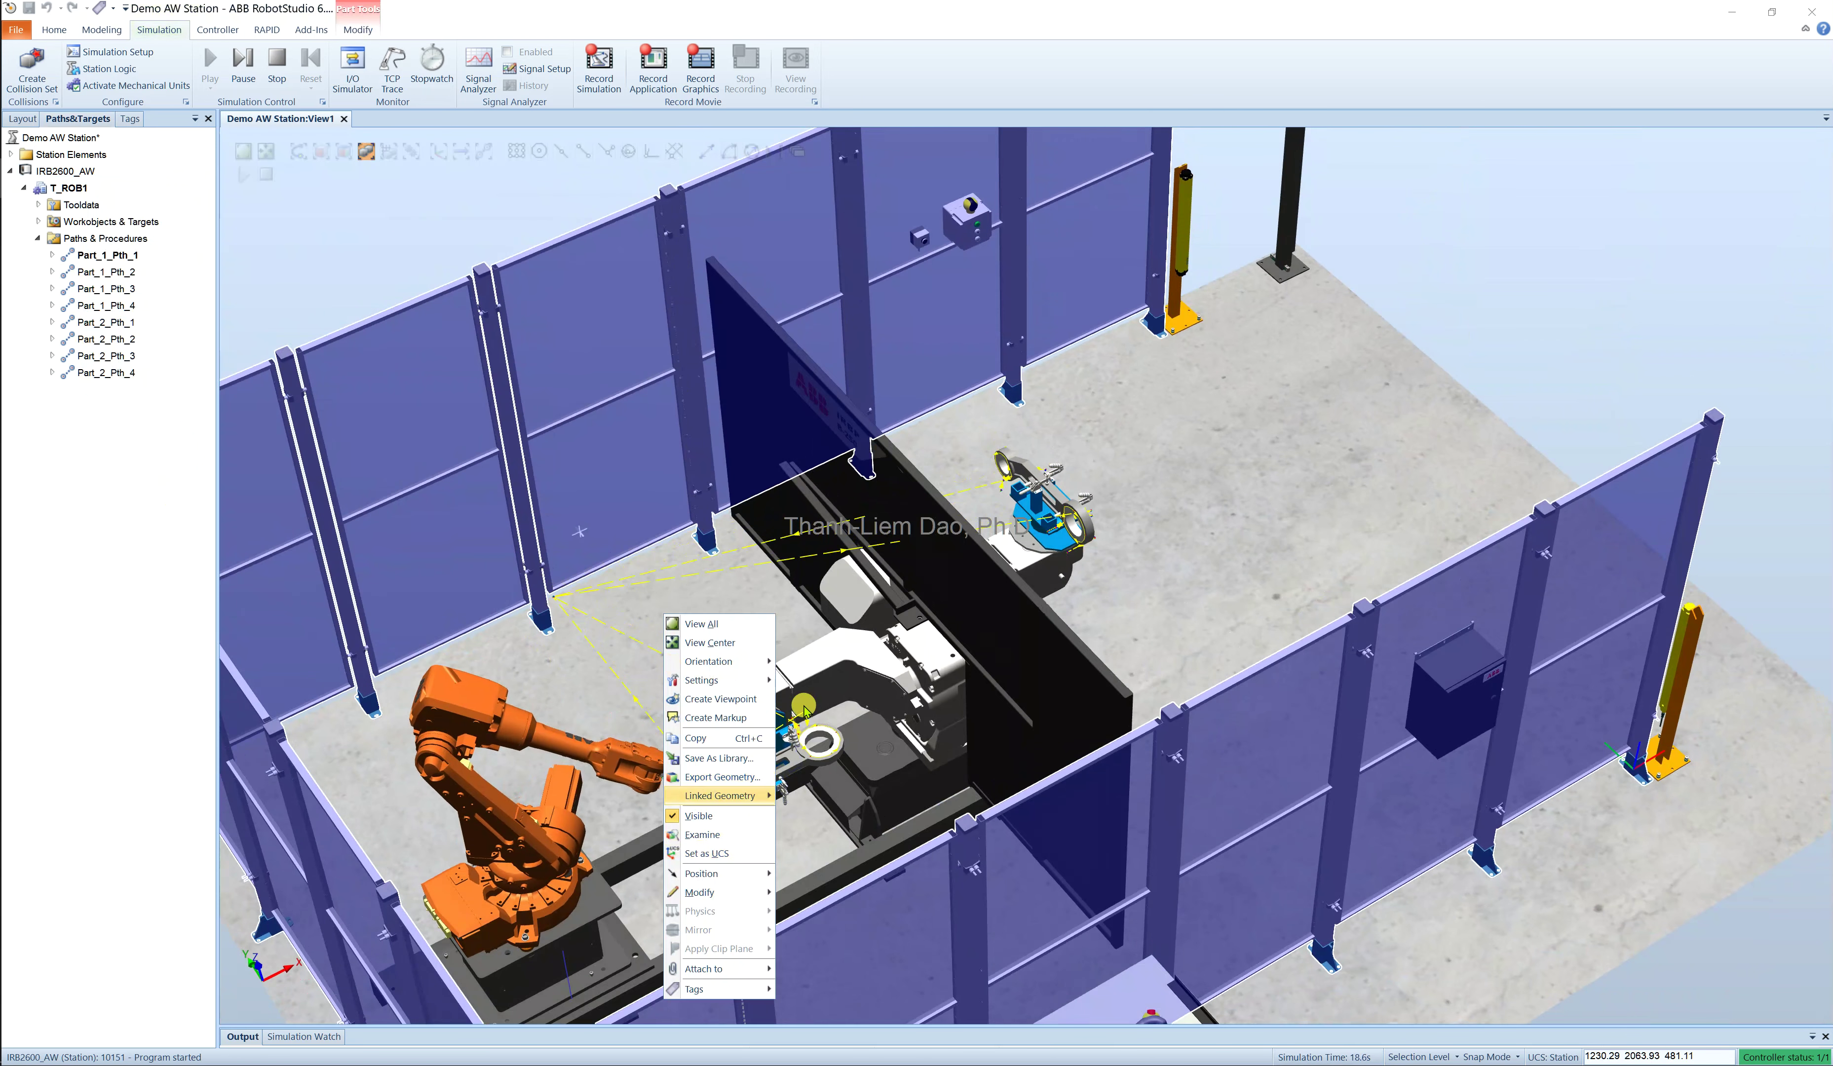
left_click(814, 690)
right_click(778, 652)
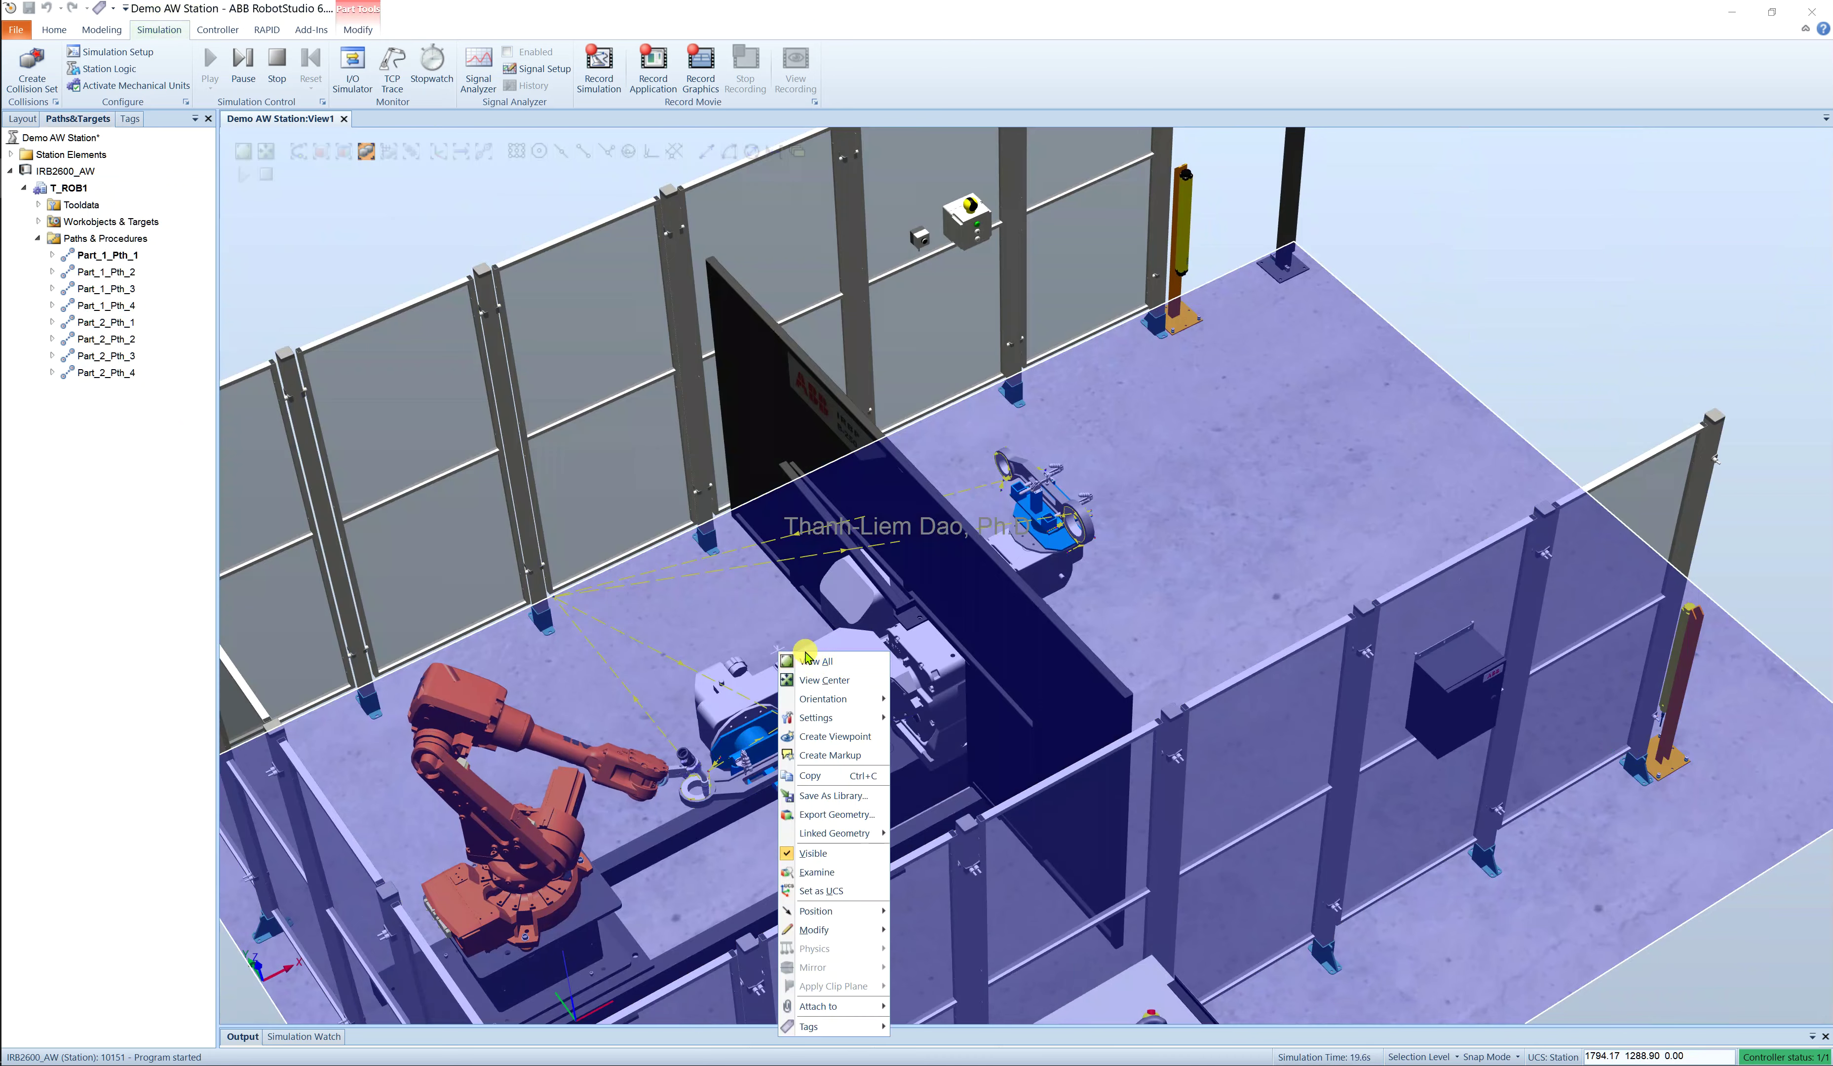
left_click(814, 661)
left_click(667, 753)
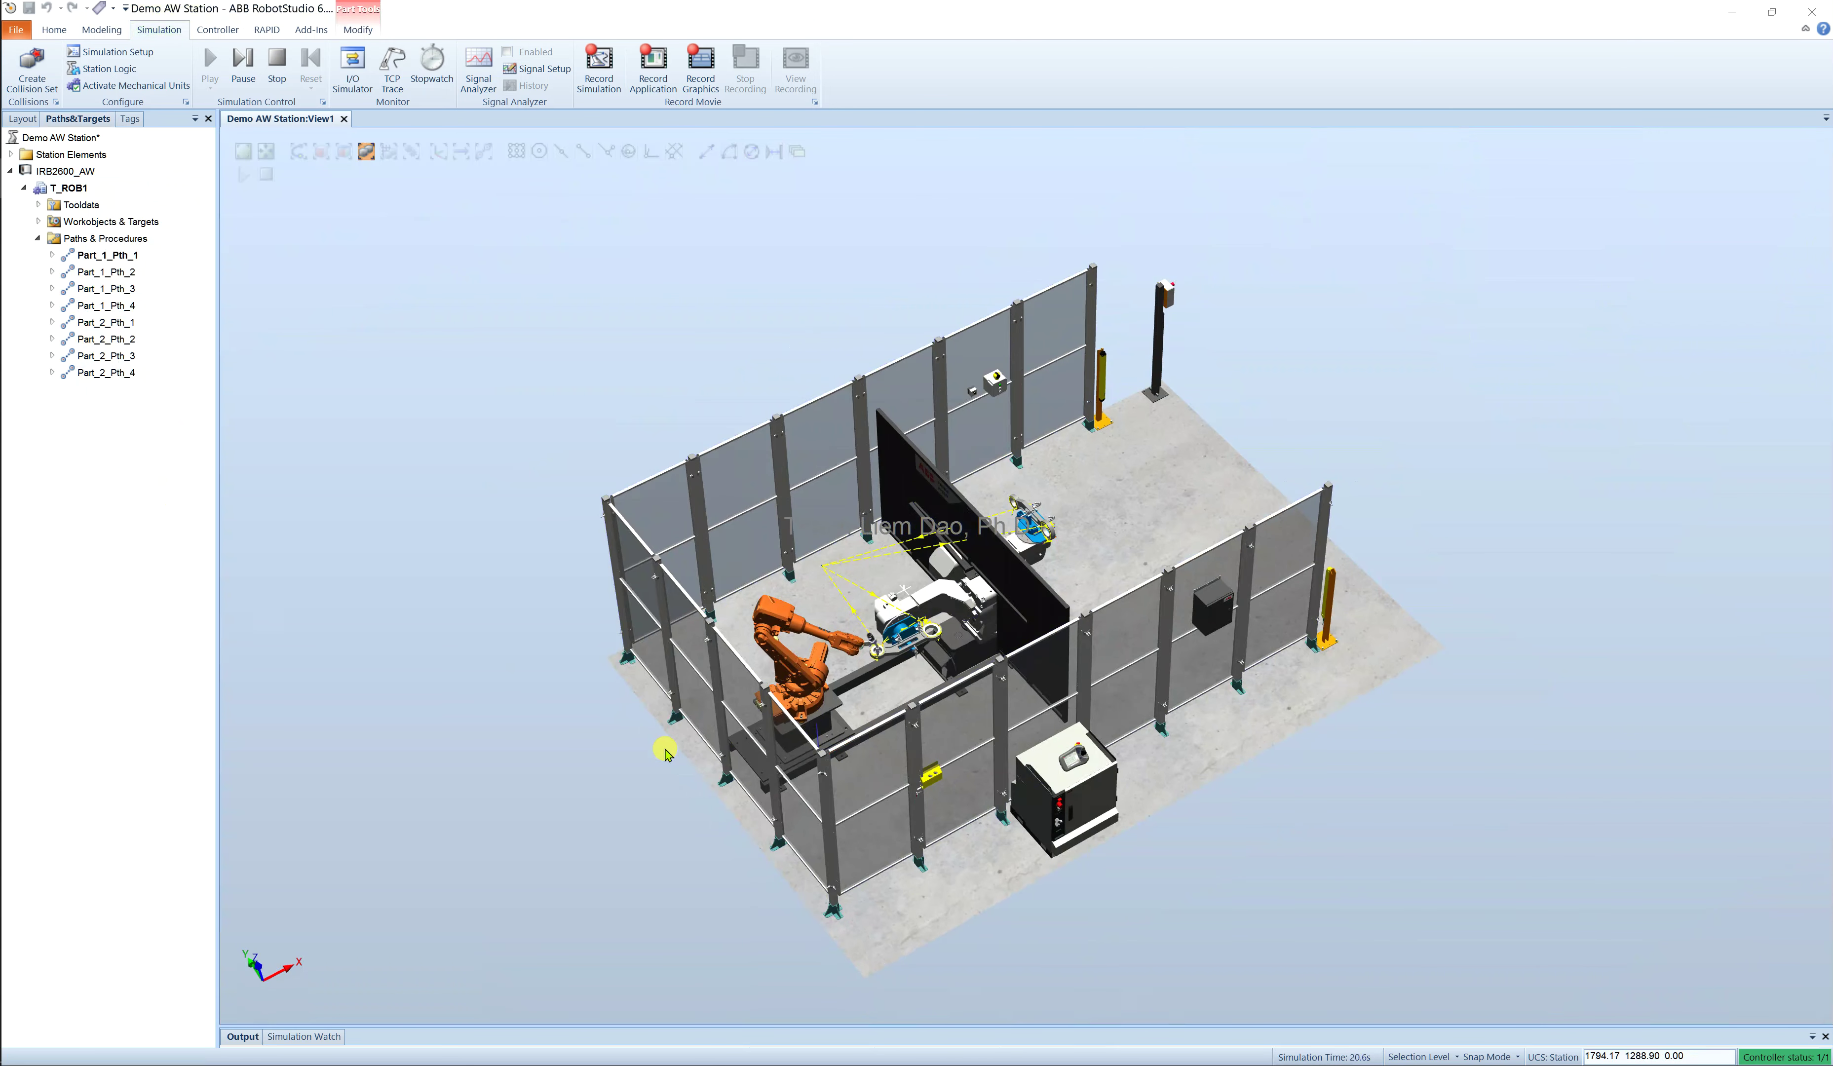
Examine the robot and positioner motion inside the fenced cell while the simulation runs
scroll(939, 623, "up", 5)
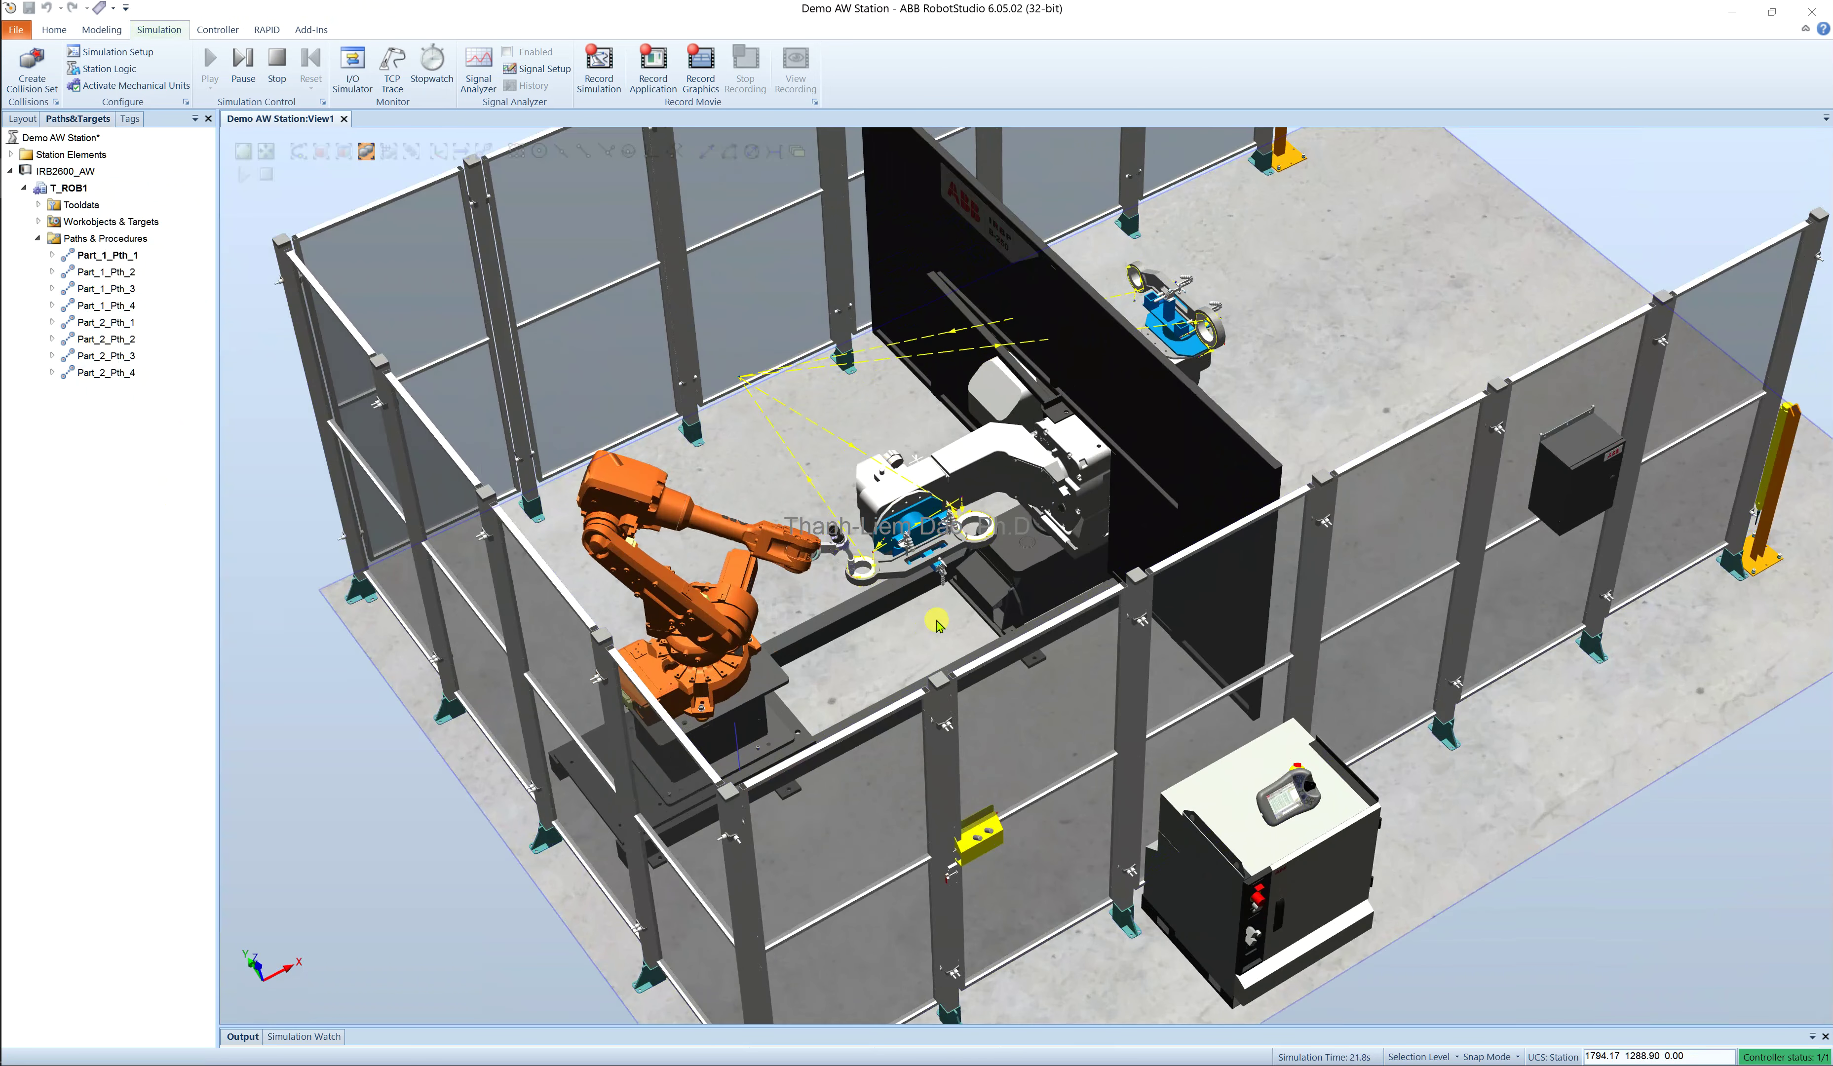
scroll(939, 622, "up", 1)
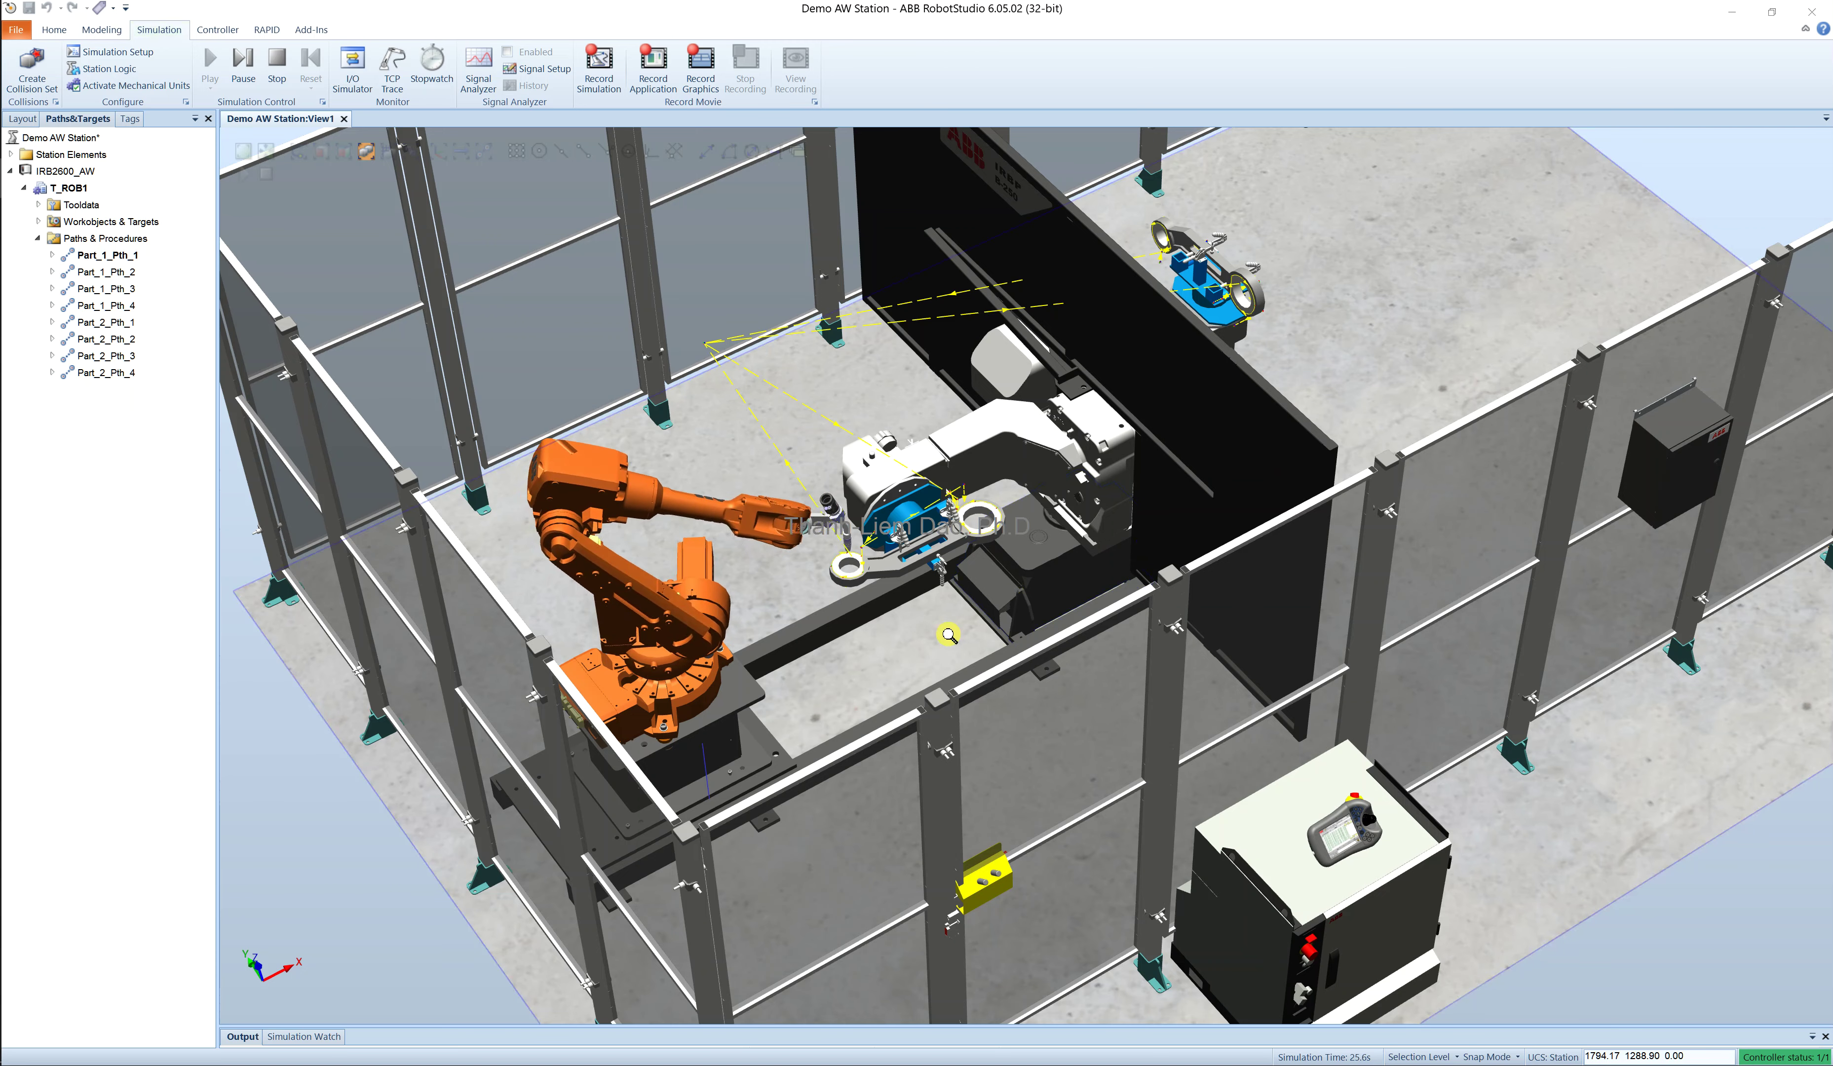
left_click_drag(948, 634, 962, 635, "ctrl+shift")
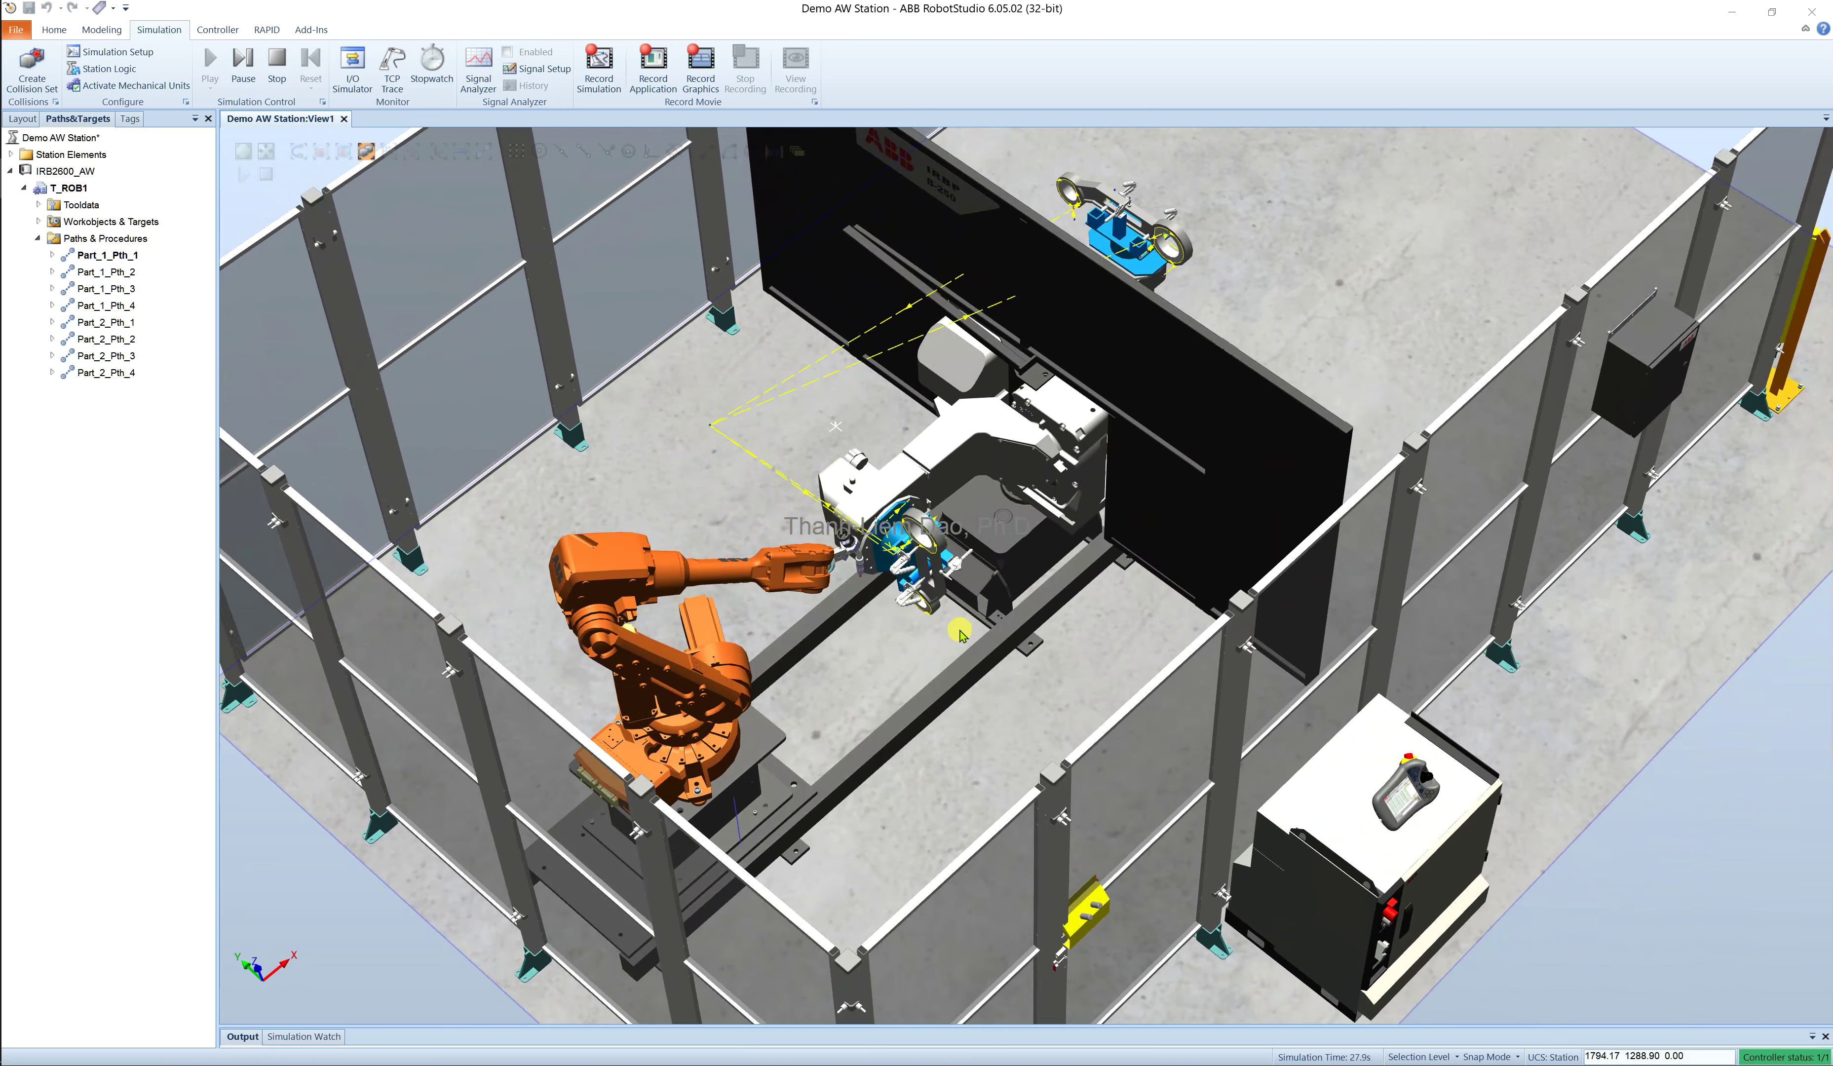
scroll(962, 636, "down", 2)
scroll(900, 362, "up", 1)
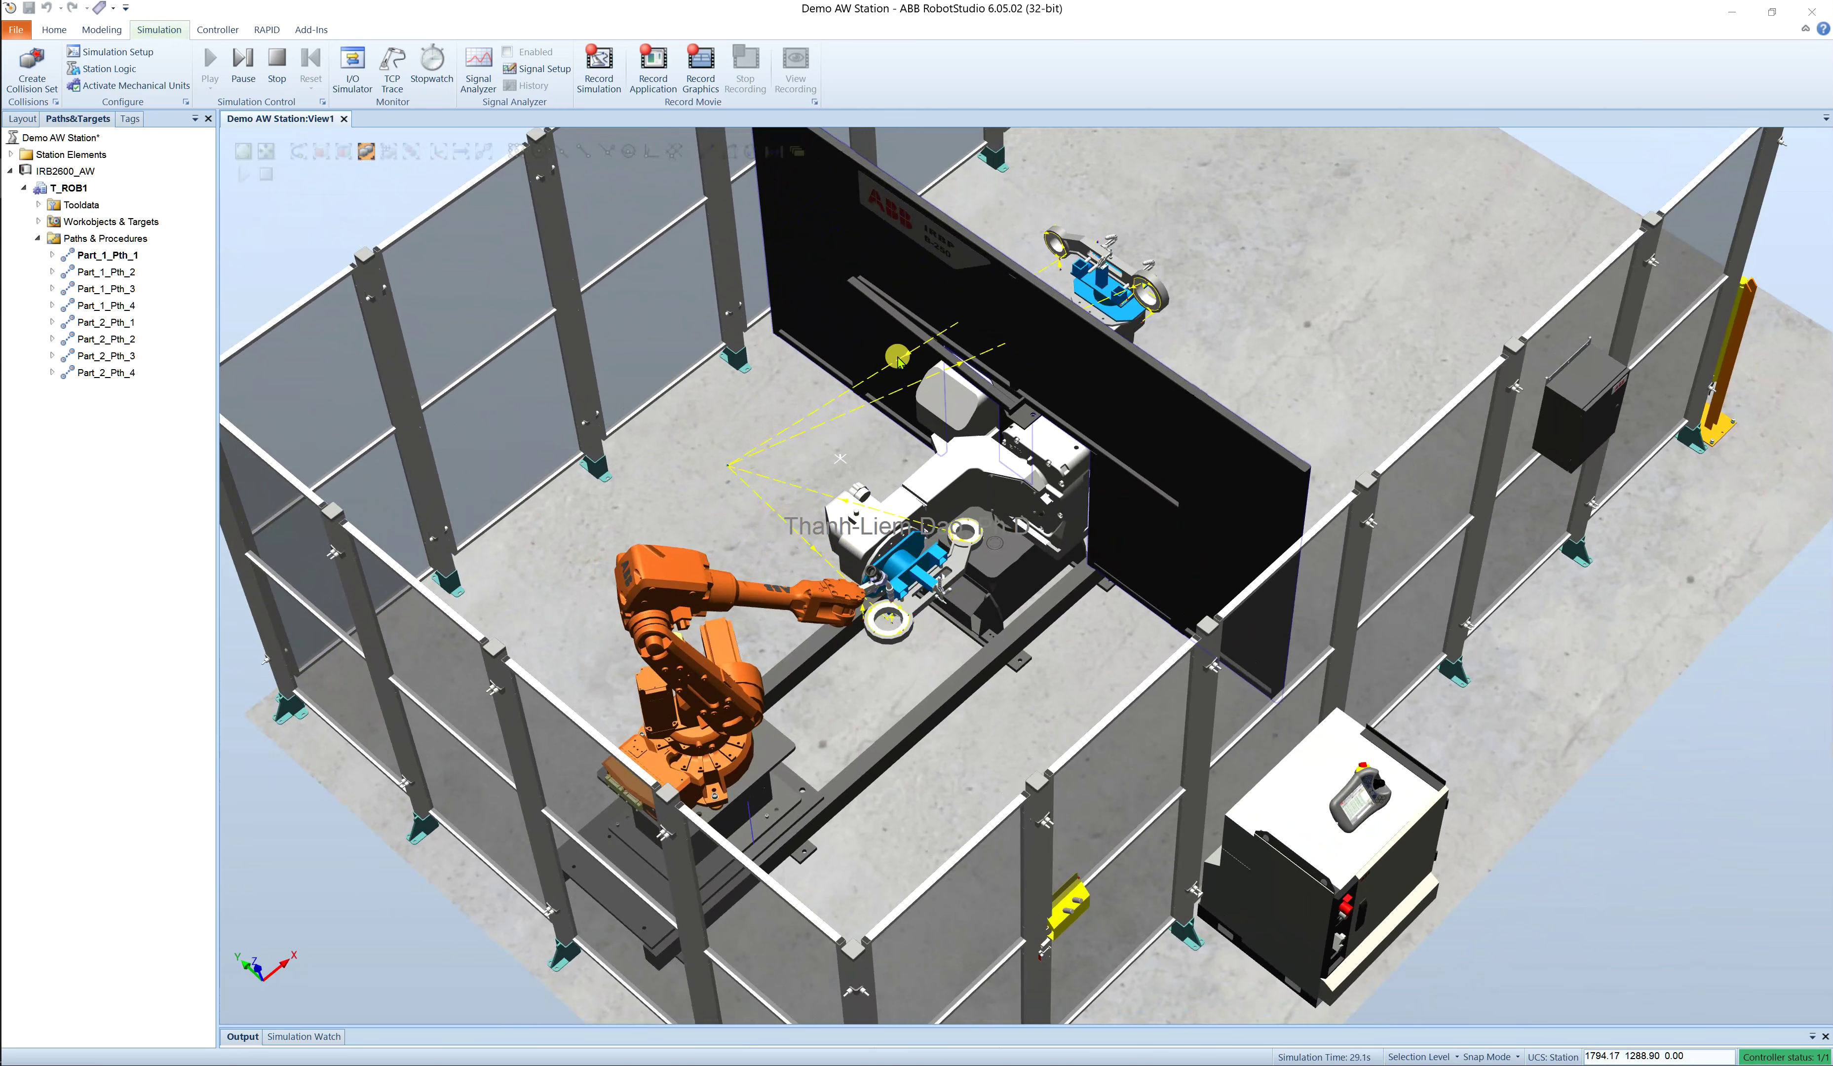
scroll(899, 361, "up", 1)
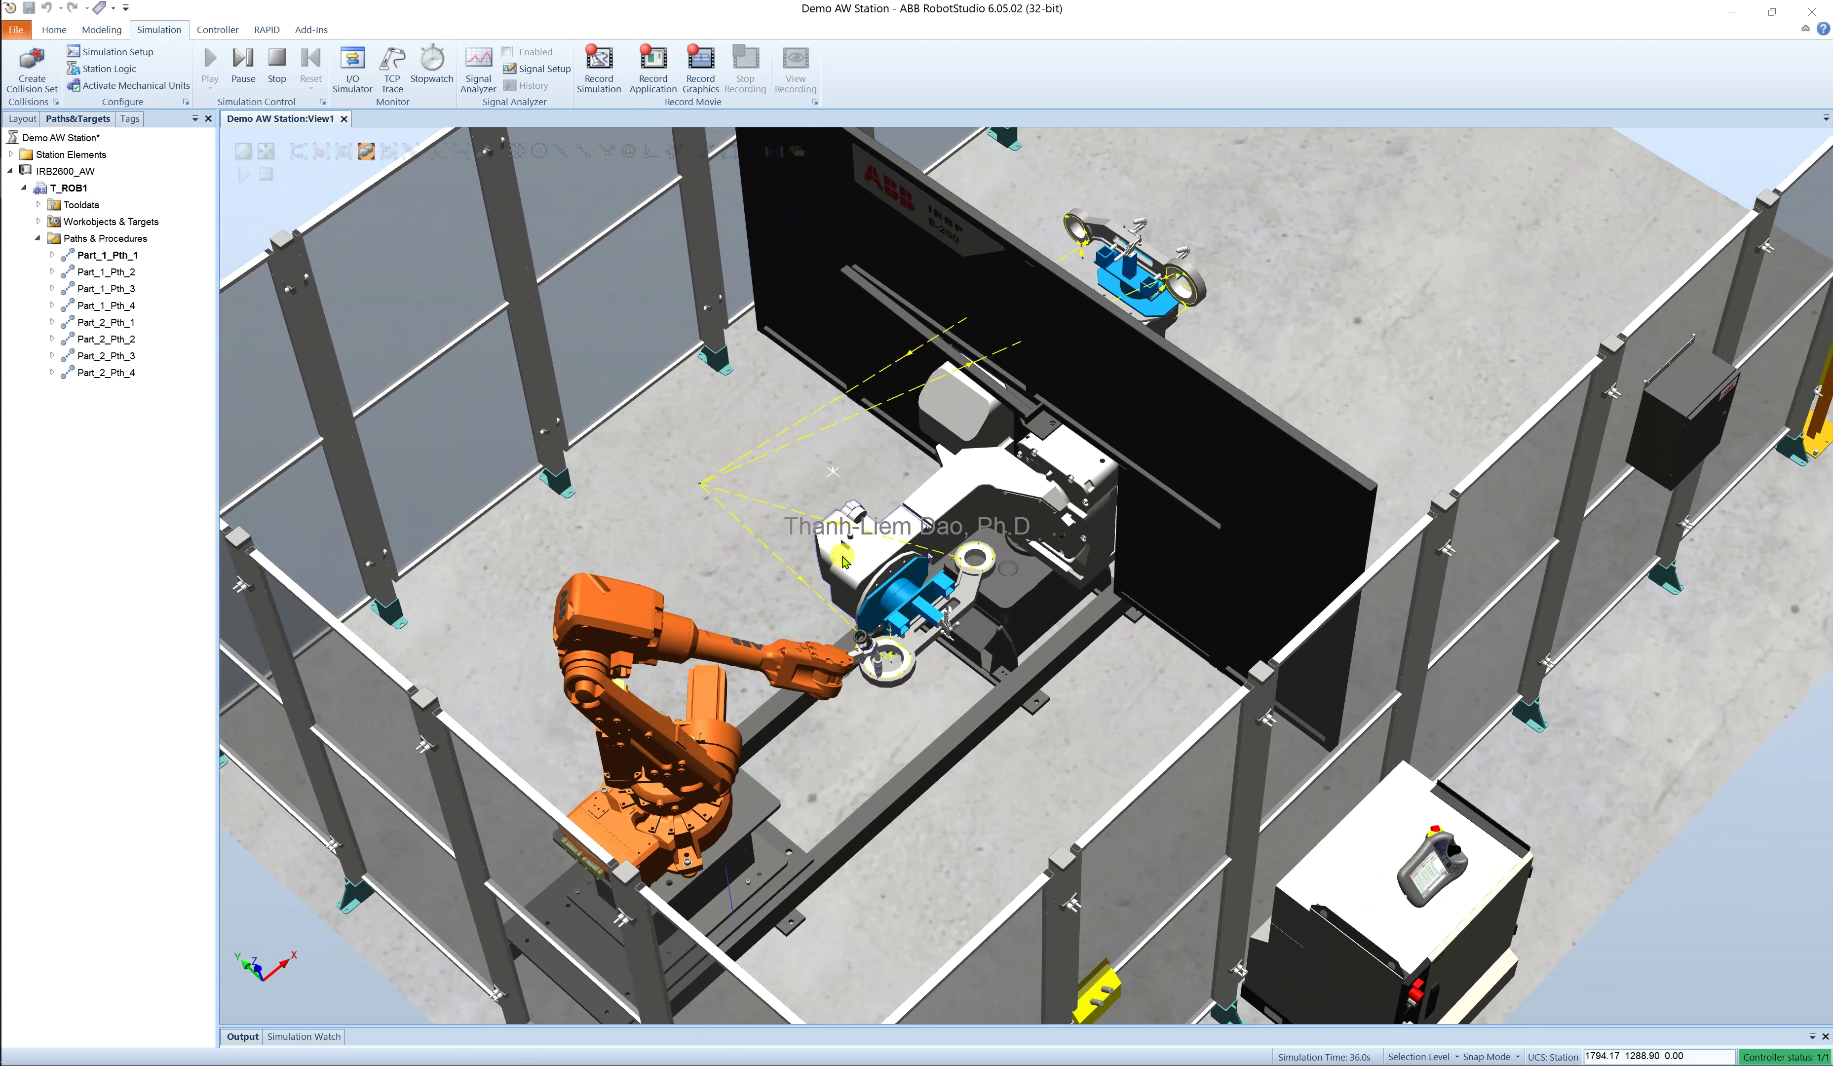
scroll(789, 517, "down", 1)
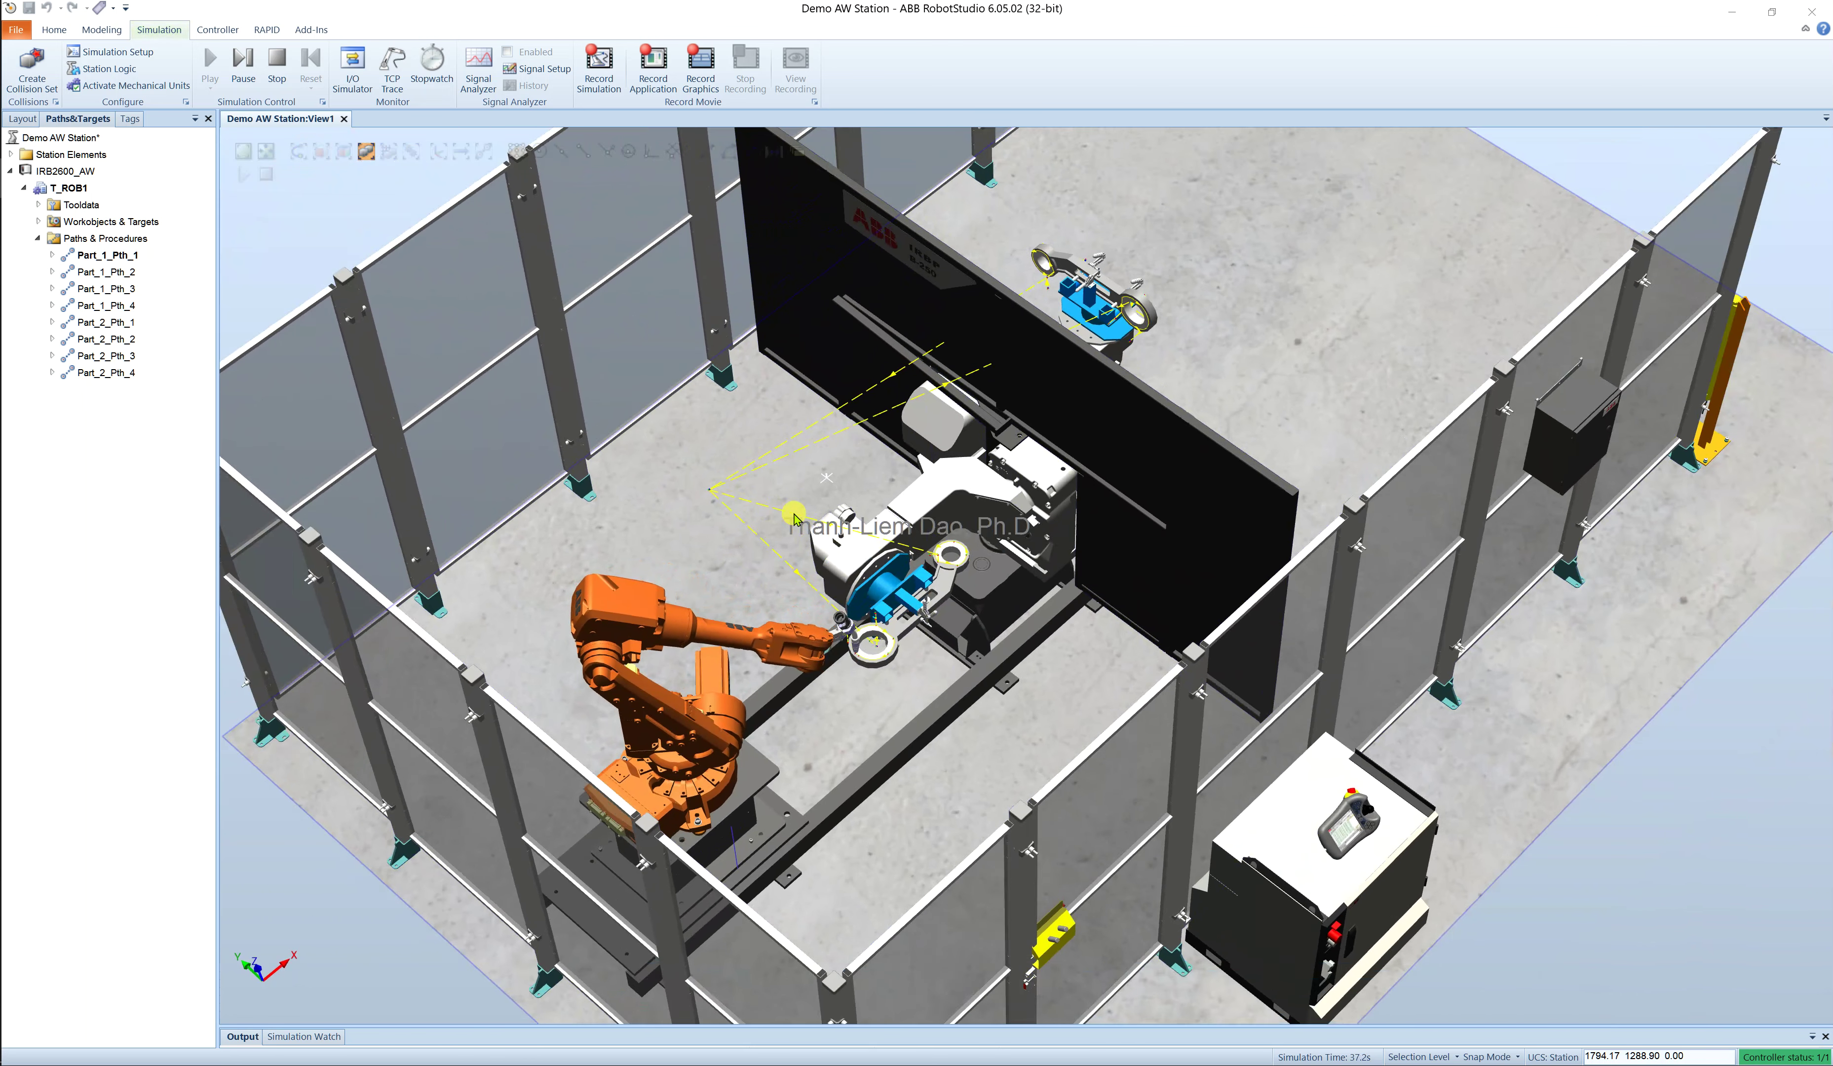
scroll(796, 517, "down", 1)
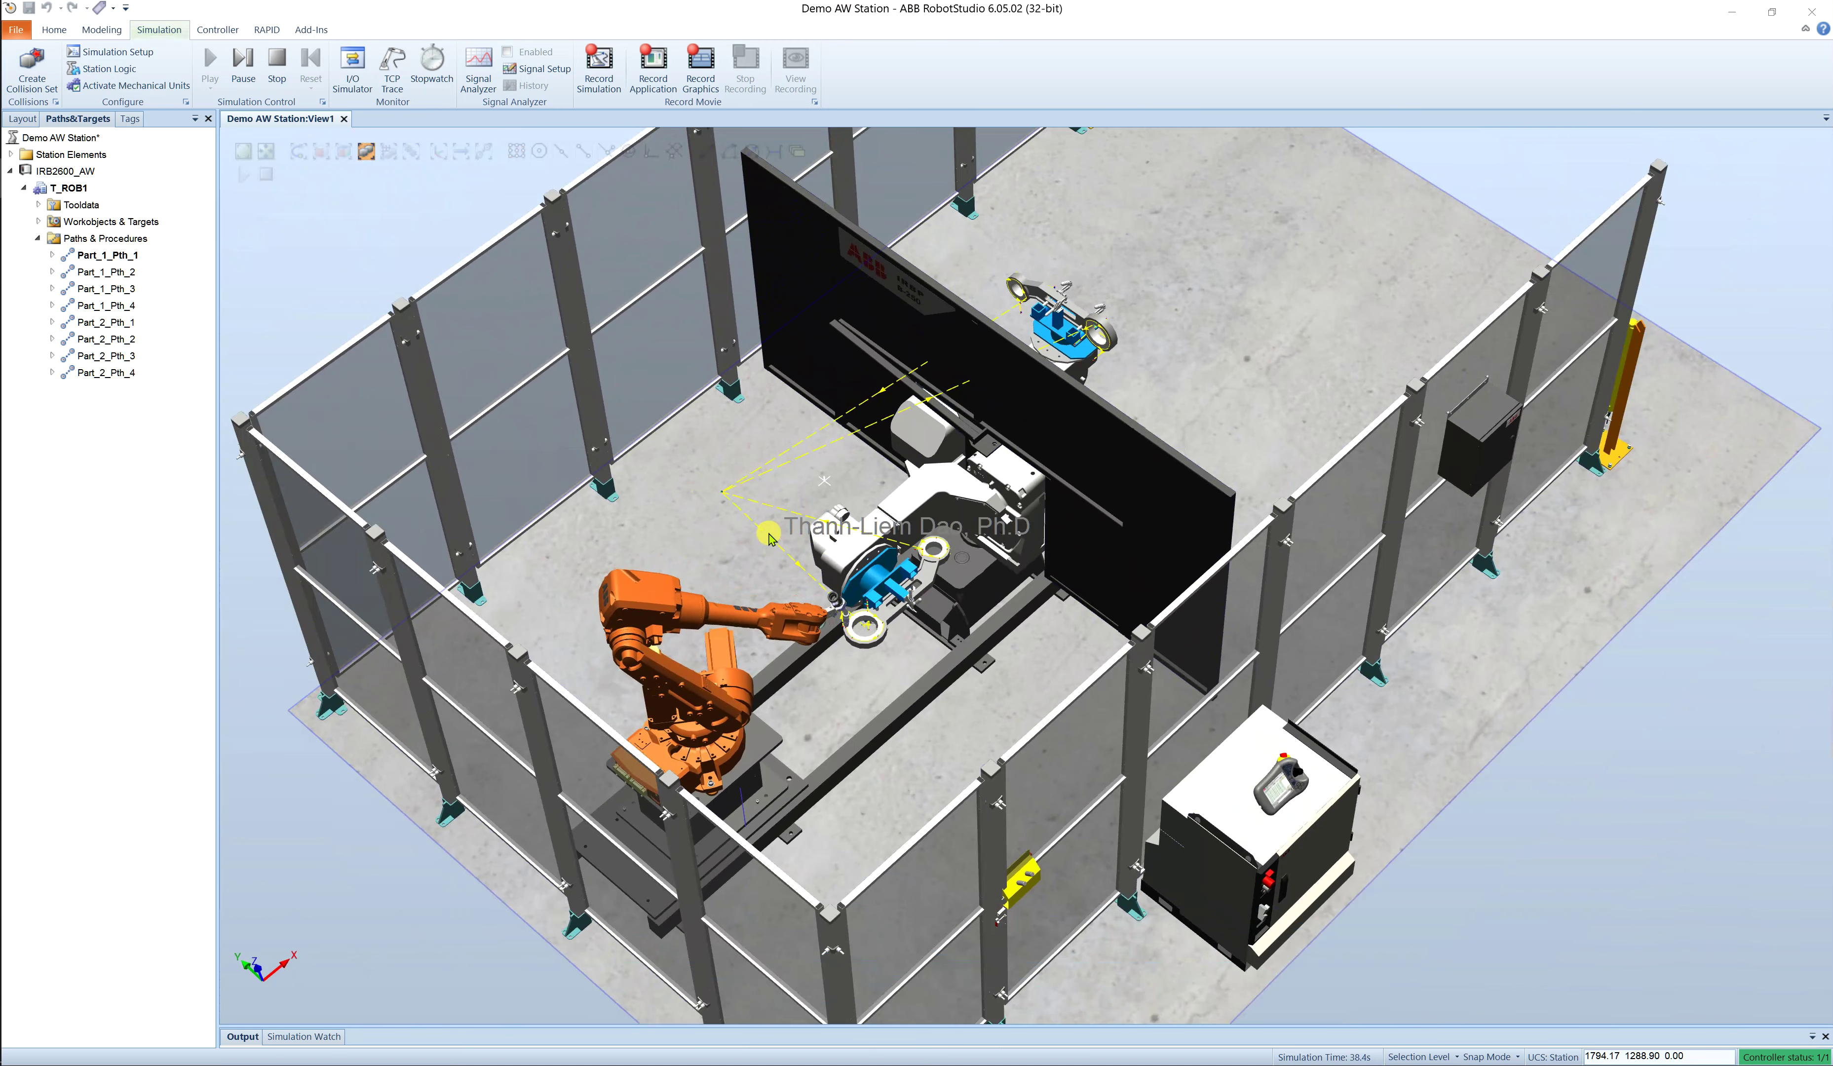
Examine the robot and both positioner arms on either side of the black partition from above while the simulation runs
left_click_drag(768, 529, 742, 541, "ctrl+shift")
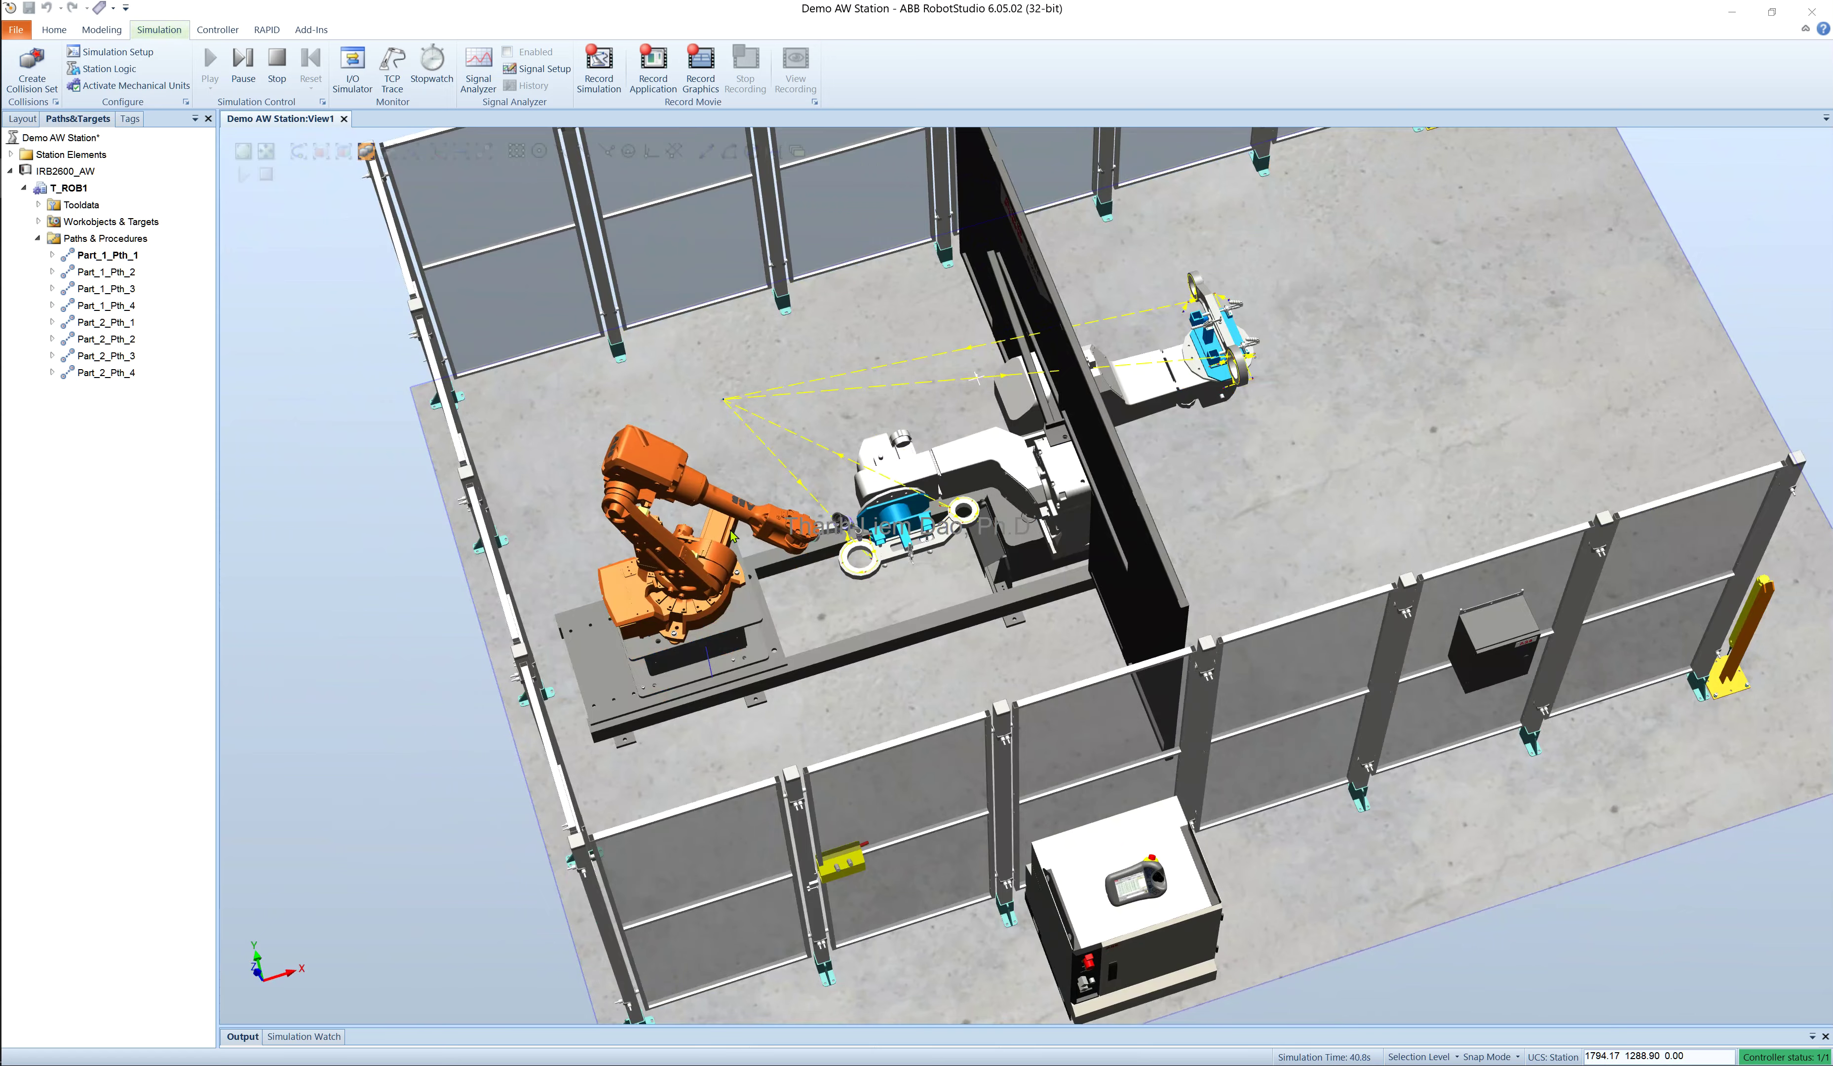
scroll(1060, 428, "up", 2)
scroll(1227, 384, "up", 2)
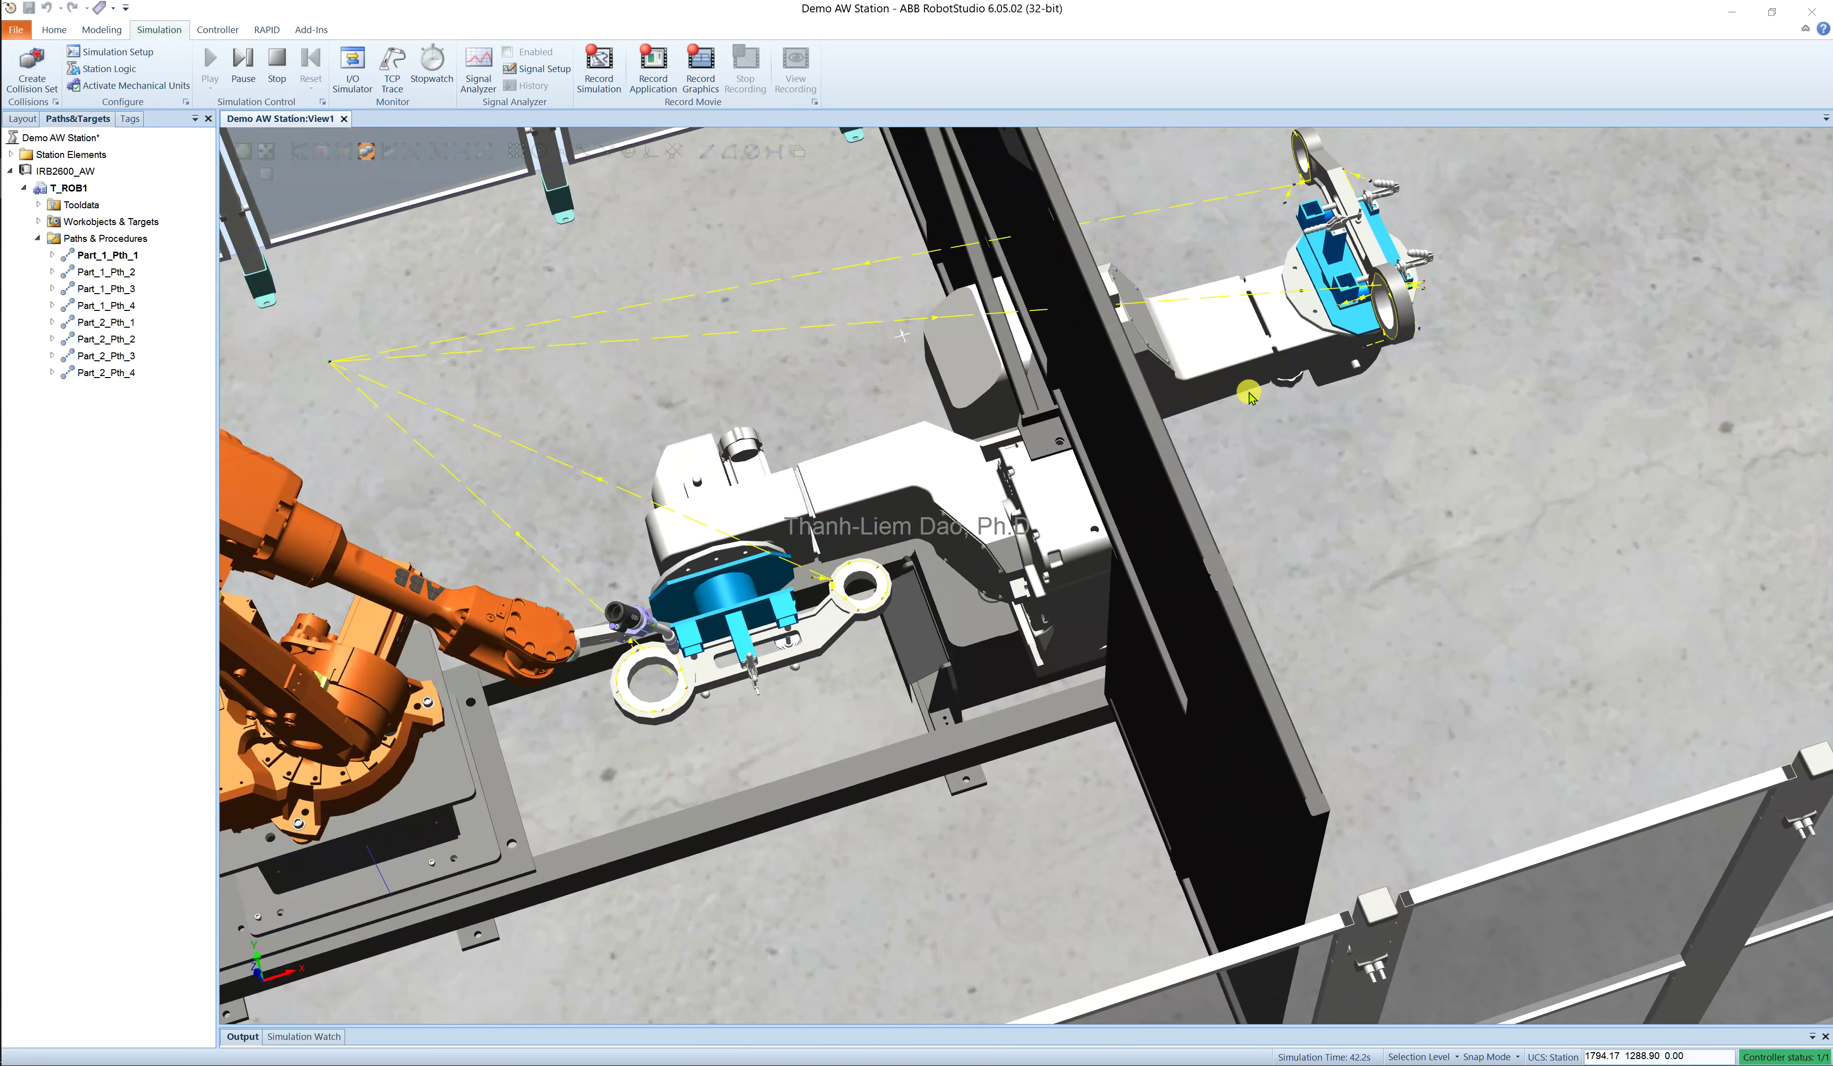
scroll(1249, 393, "down", 1)
left_click_drag(1249, 392, 1170, 458, "ctrl+shift")
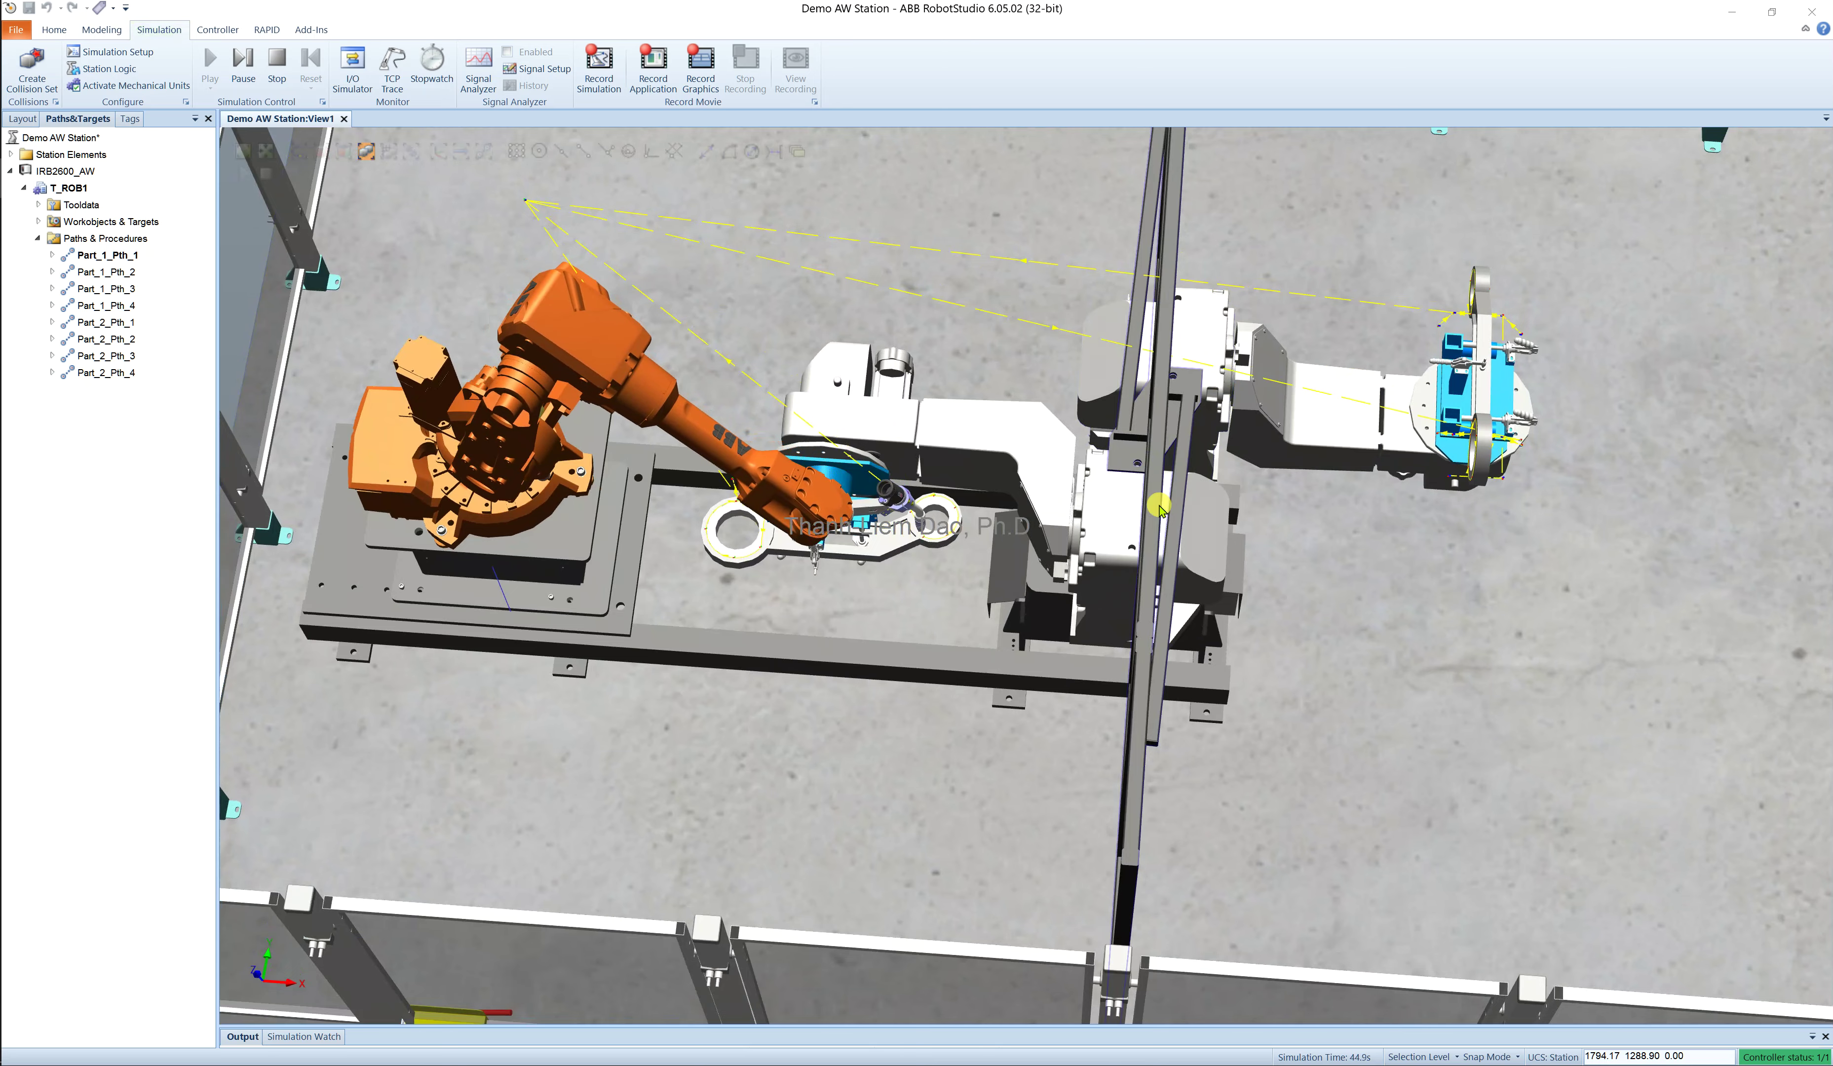
left_click_drag(1171, 458, 1132, 496, "ctrl+shift")
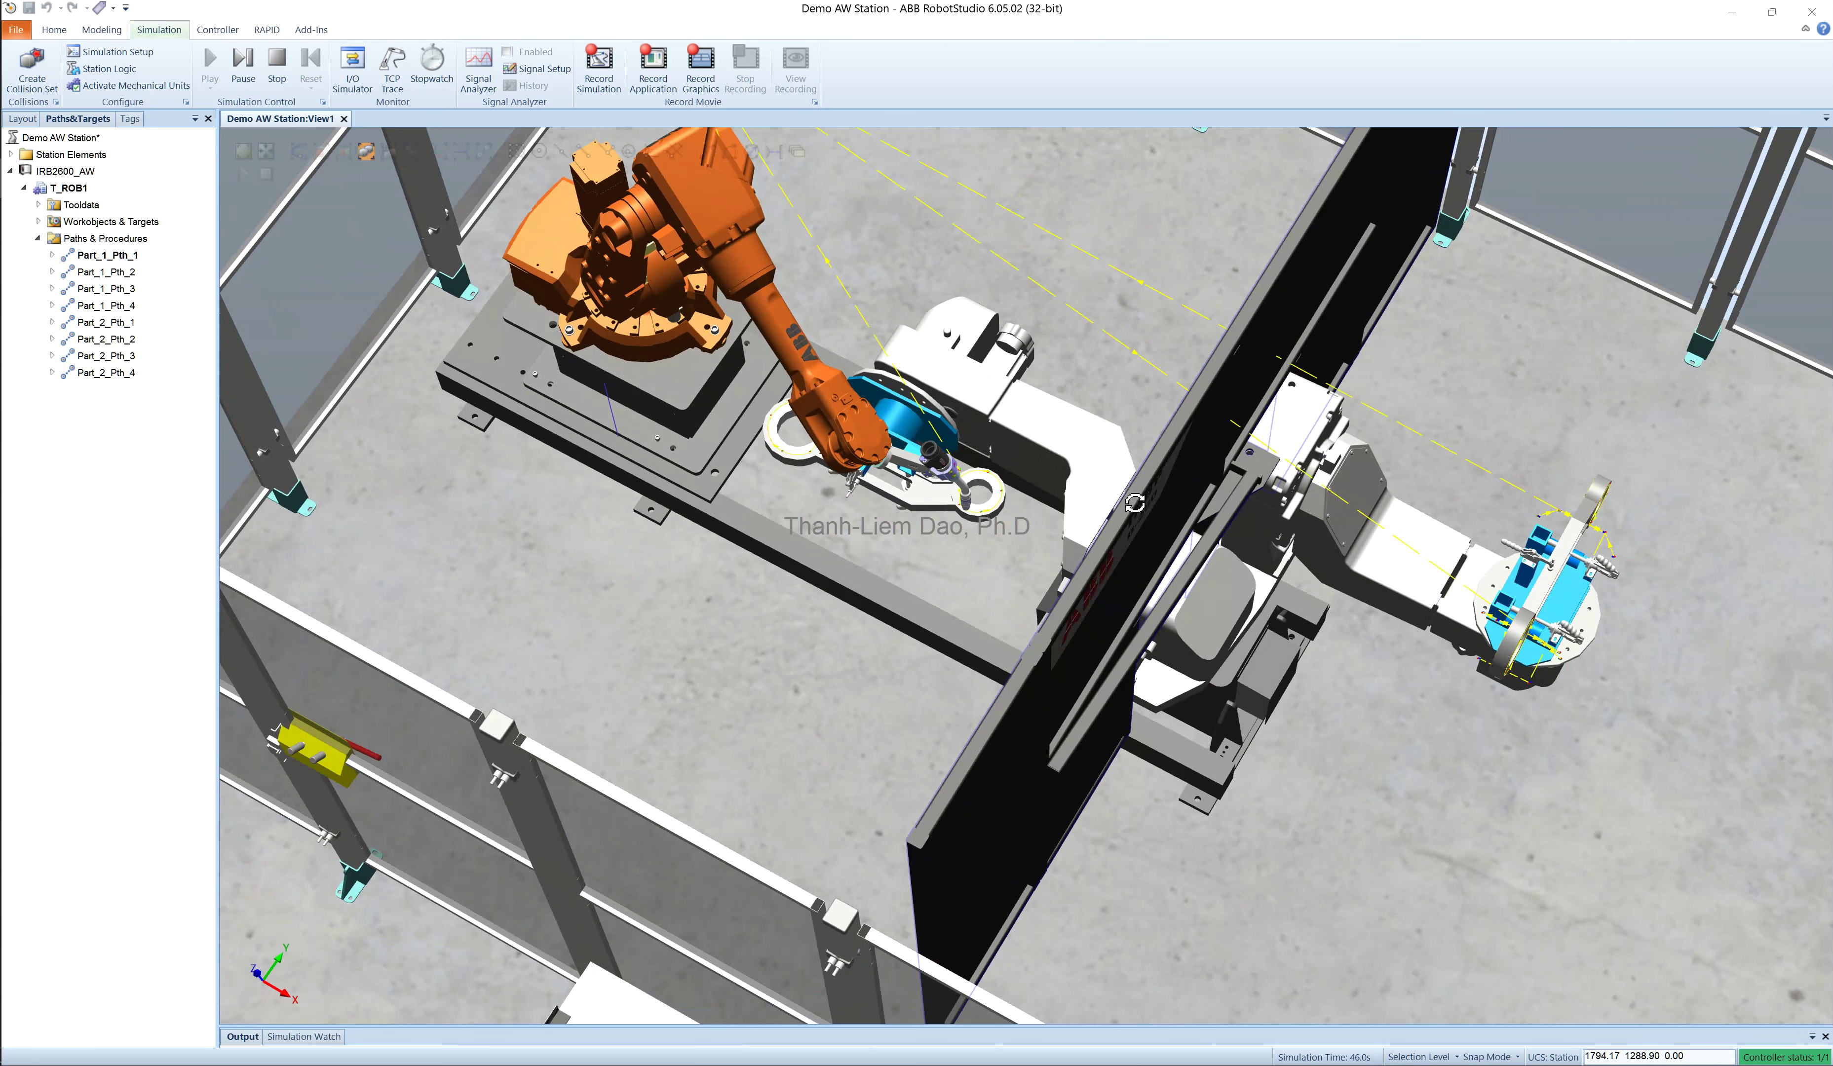
scroll(1077, 418, "down", 1)
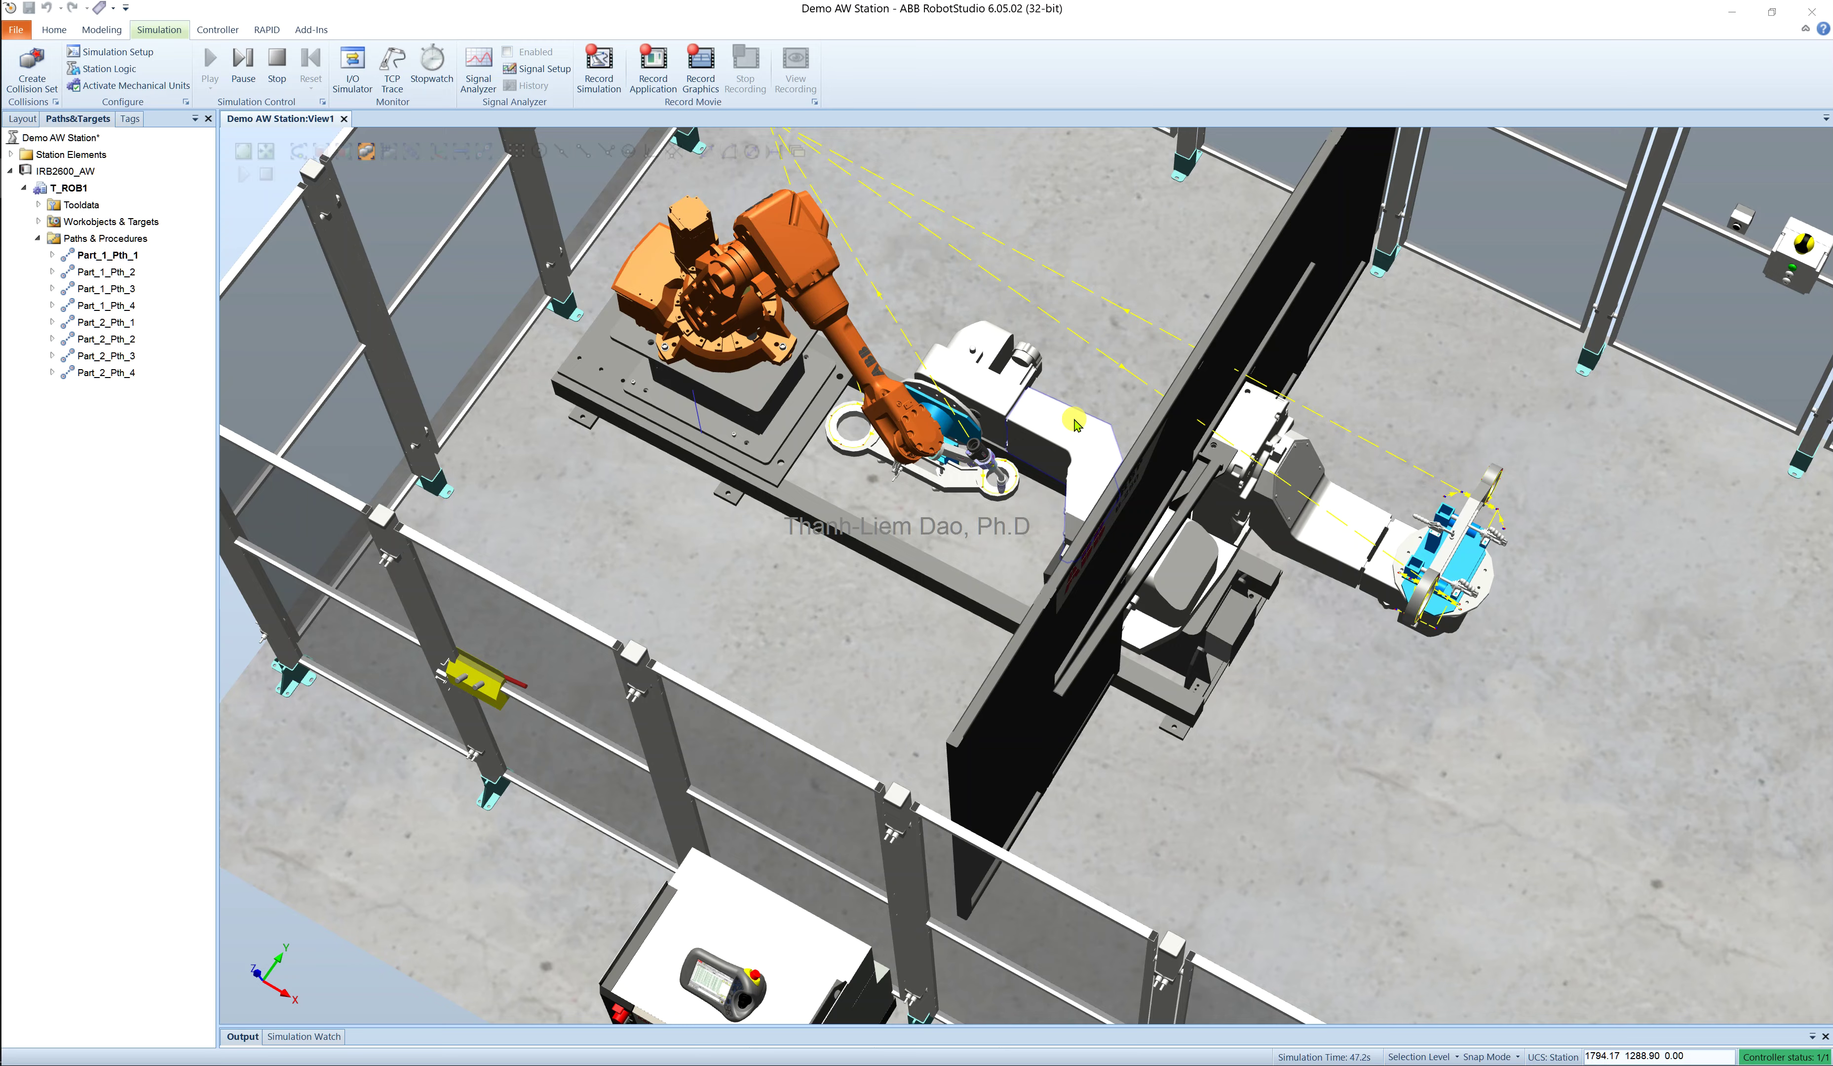
scroll(1029, 379, "down", 1)
scroll(1029, 379, "down", 1)
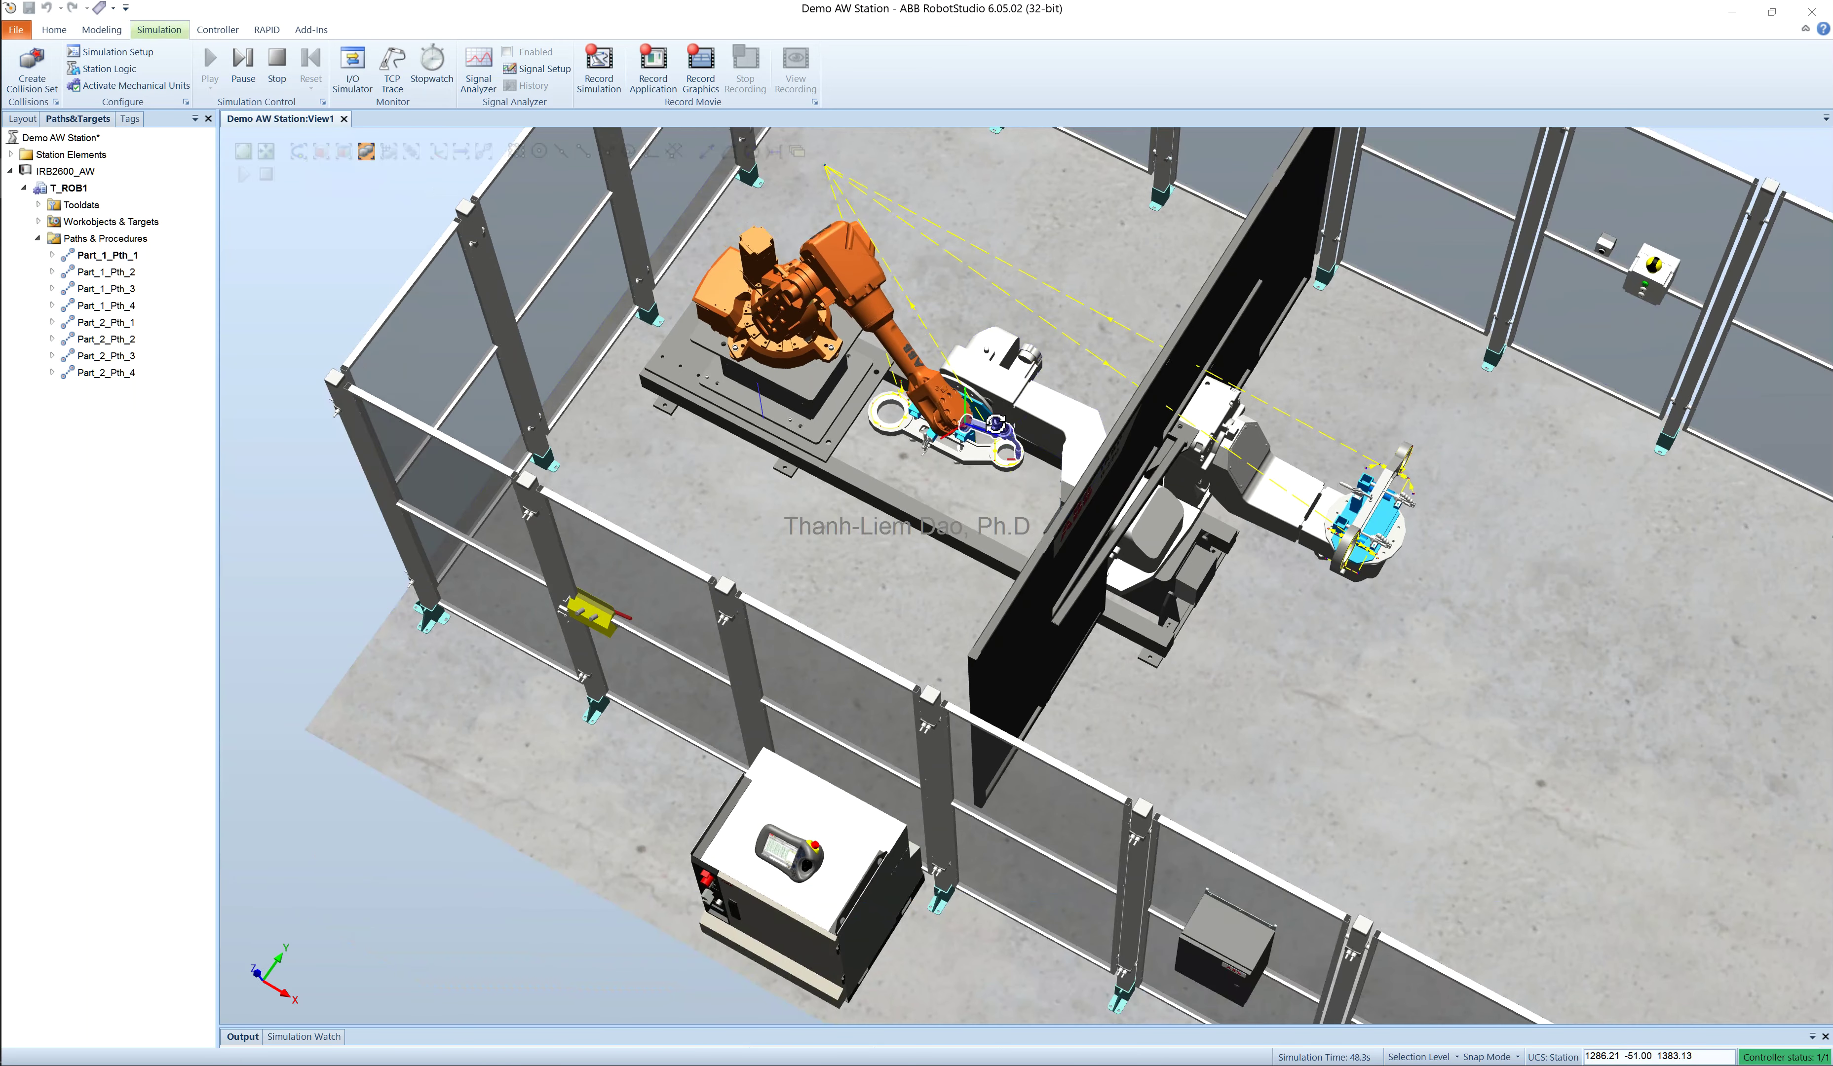
Look closely at the welding torch working around the ring of the clamped part
mouse_move(1029, 379)
left_mouse_down("ctrl+shift")
mouse_move(1015, 395)
mouse_move(1031, 410)
left_mouse_up("ctrl+shift")
scroll(866, 528, "up", 5)
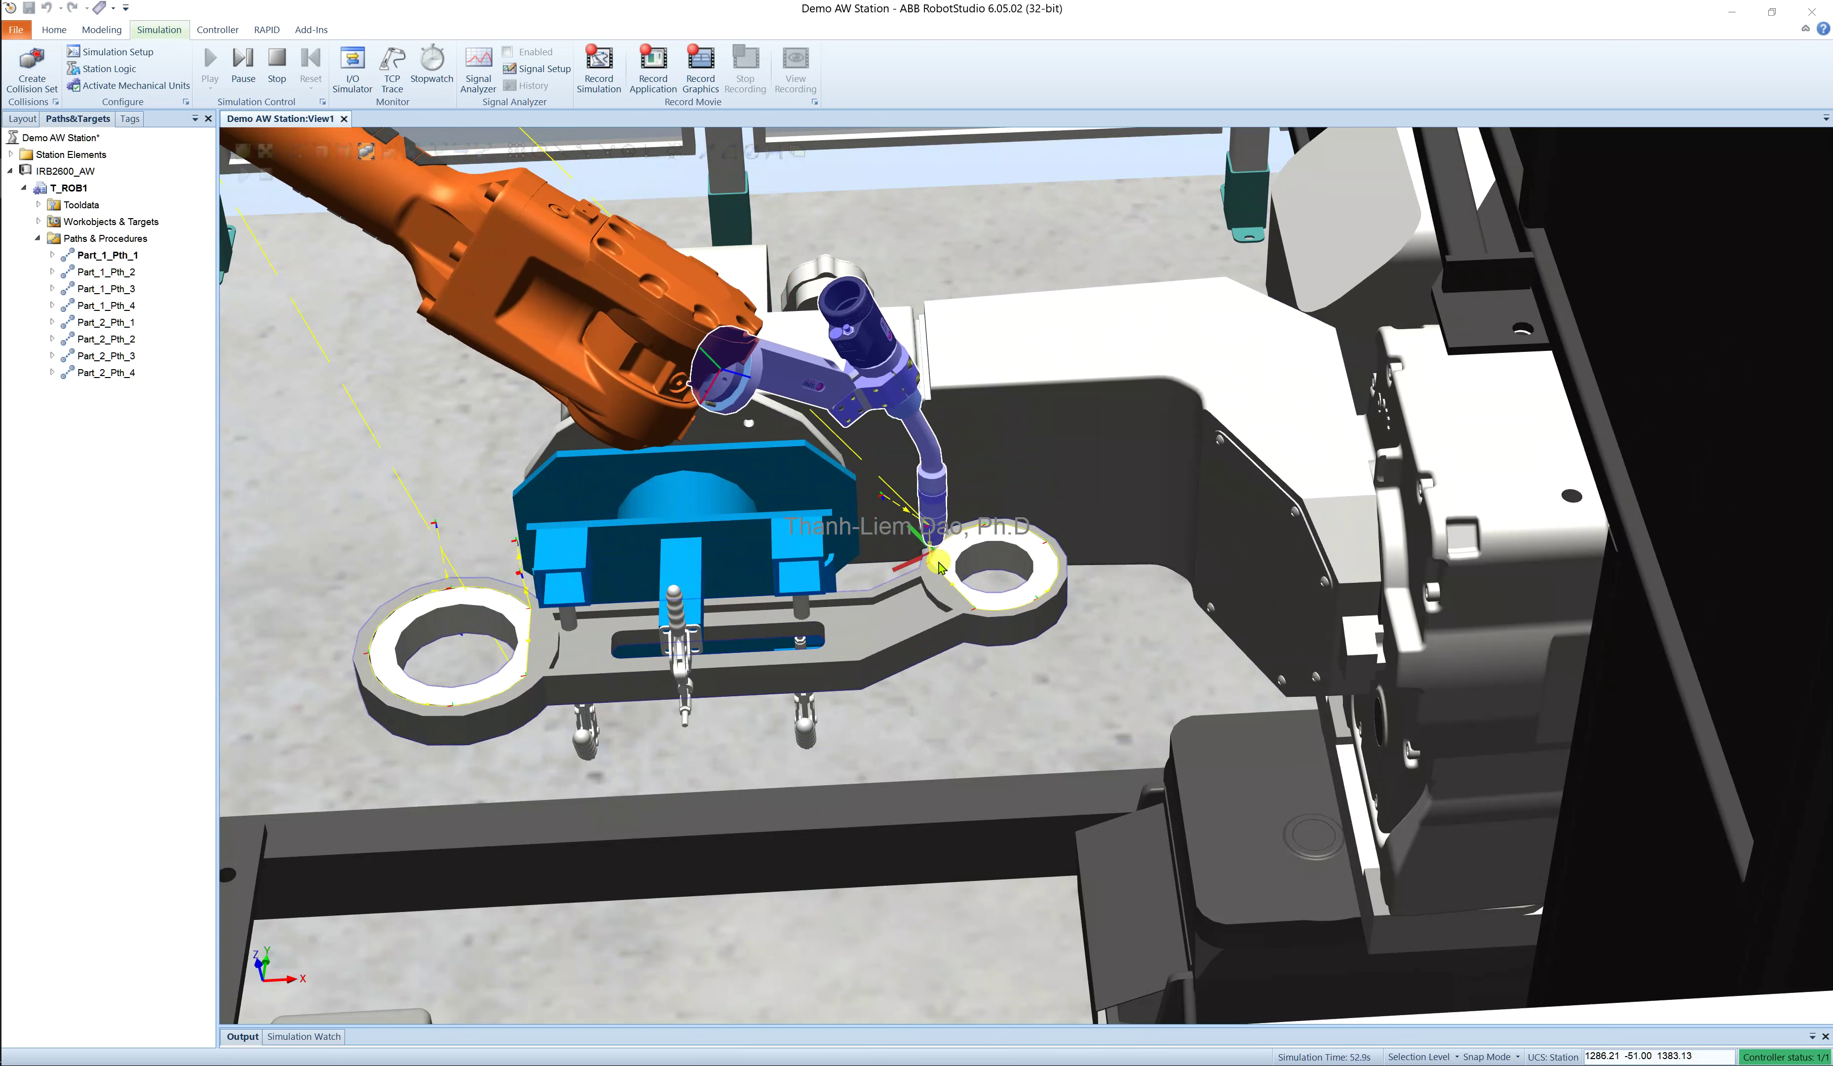
scroll(939, 564, "down", 10)
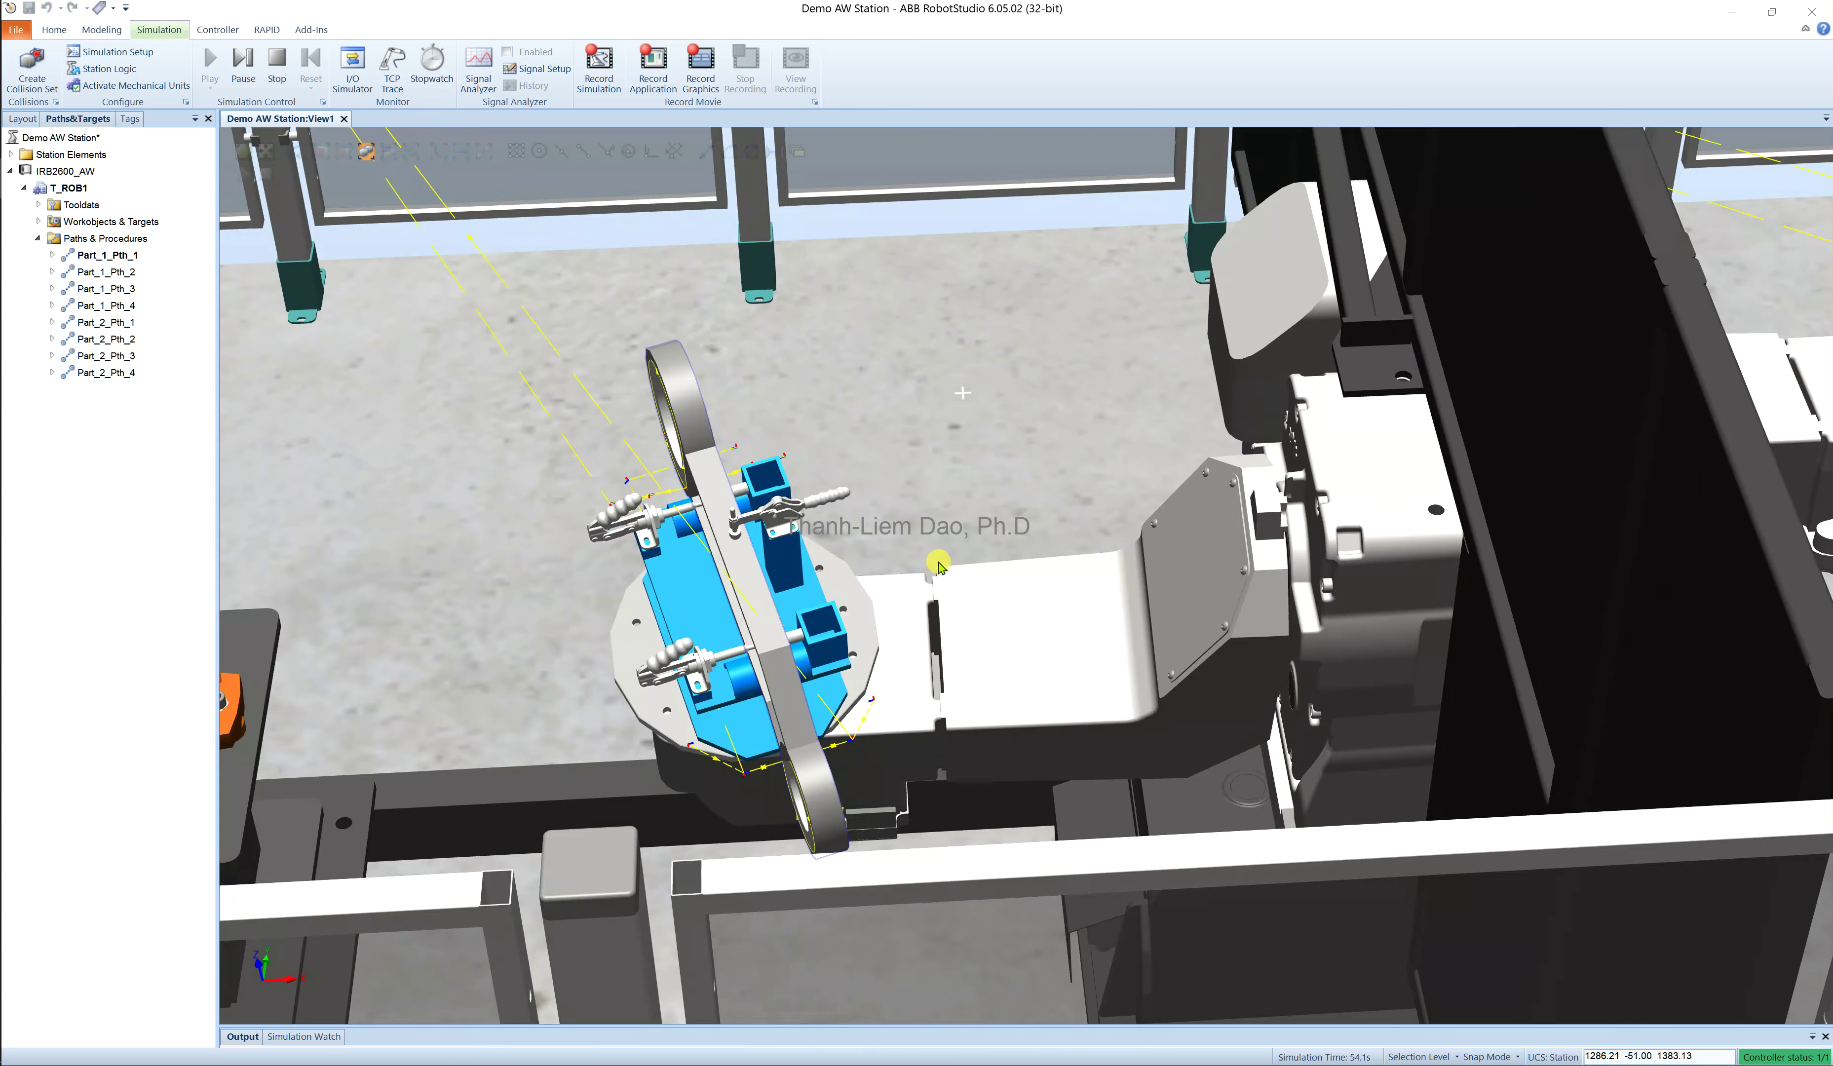
Turn the fenced cell to an oblique angle and fit the entire station in view
scroll(940, 564, "down", 10)
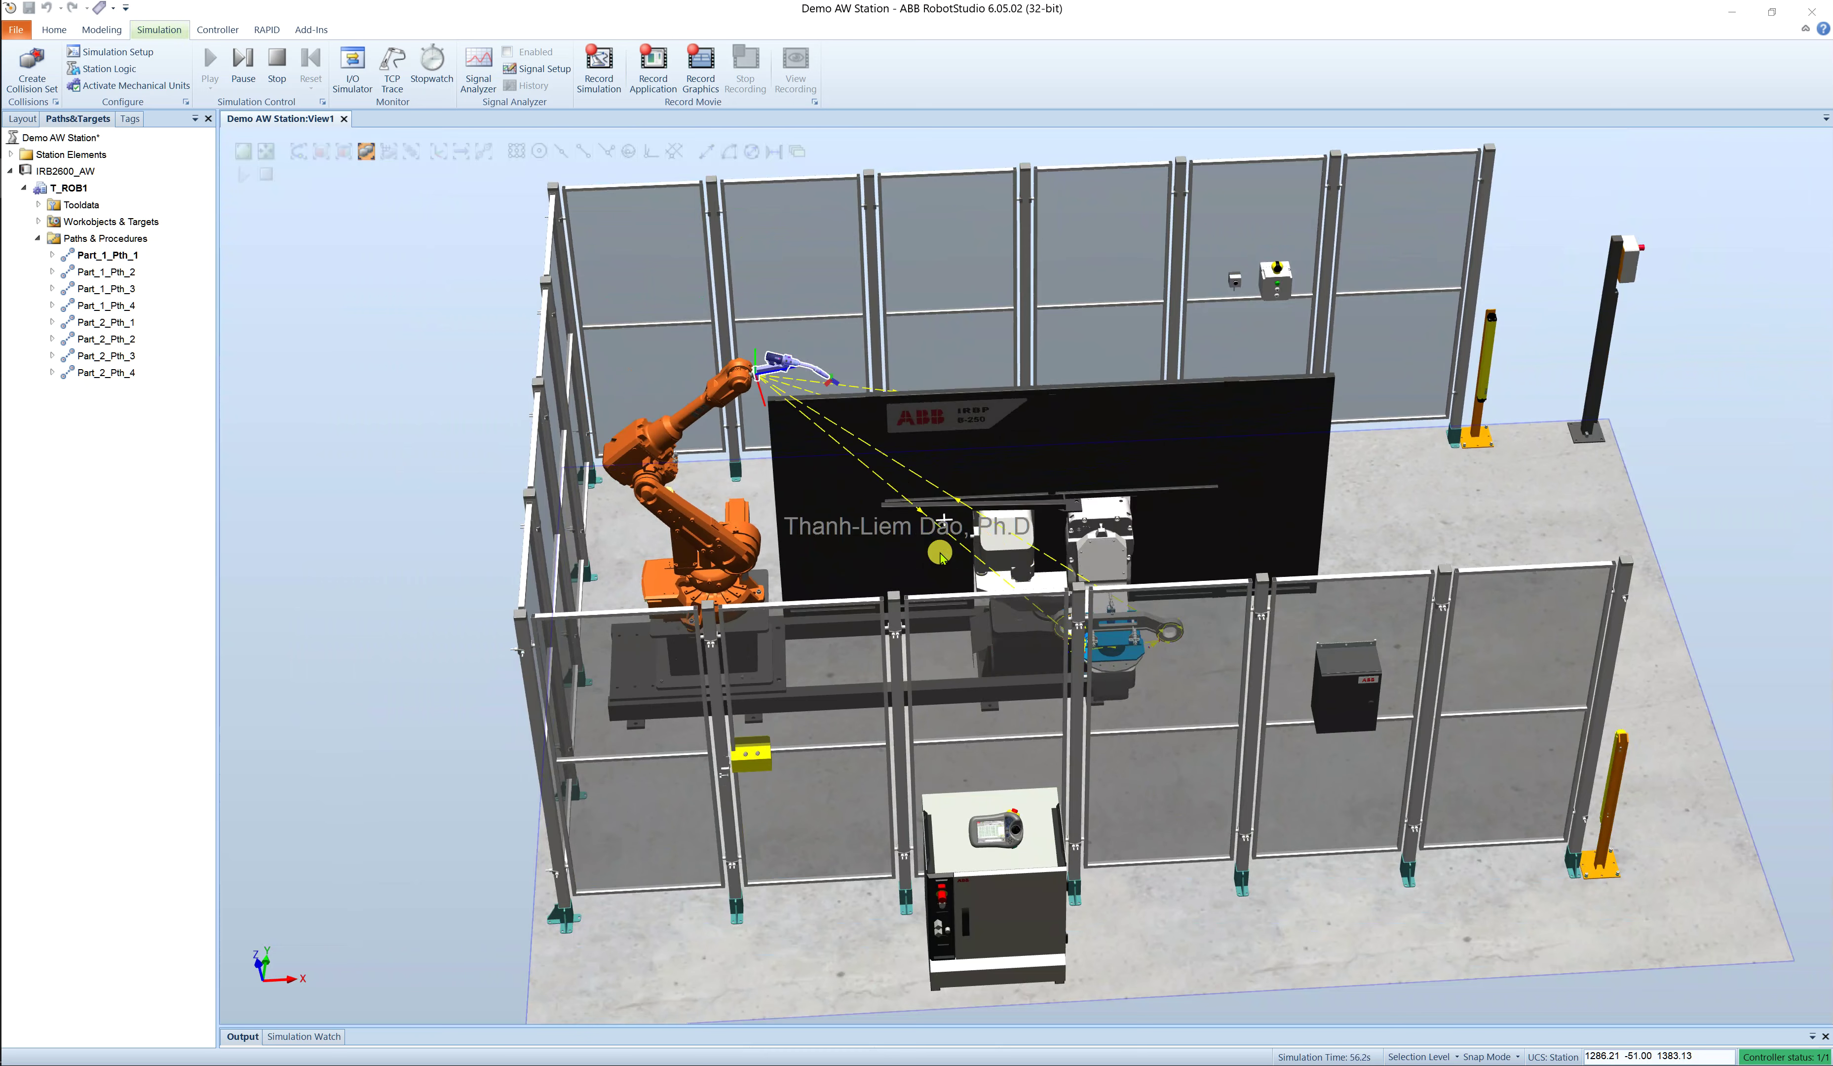
left_click_drag(941, 556, 971, 554, "ctrl+shift")
right_click(973, 555)
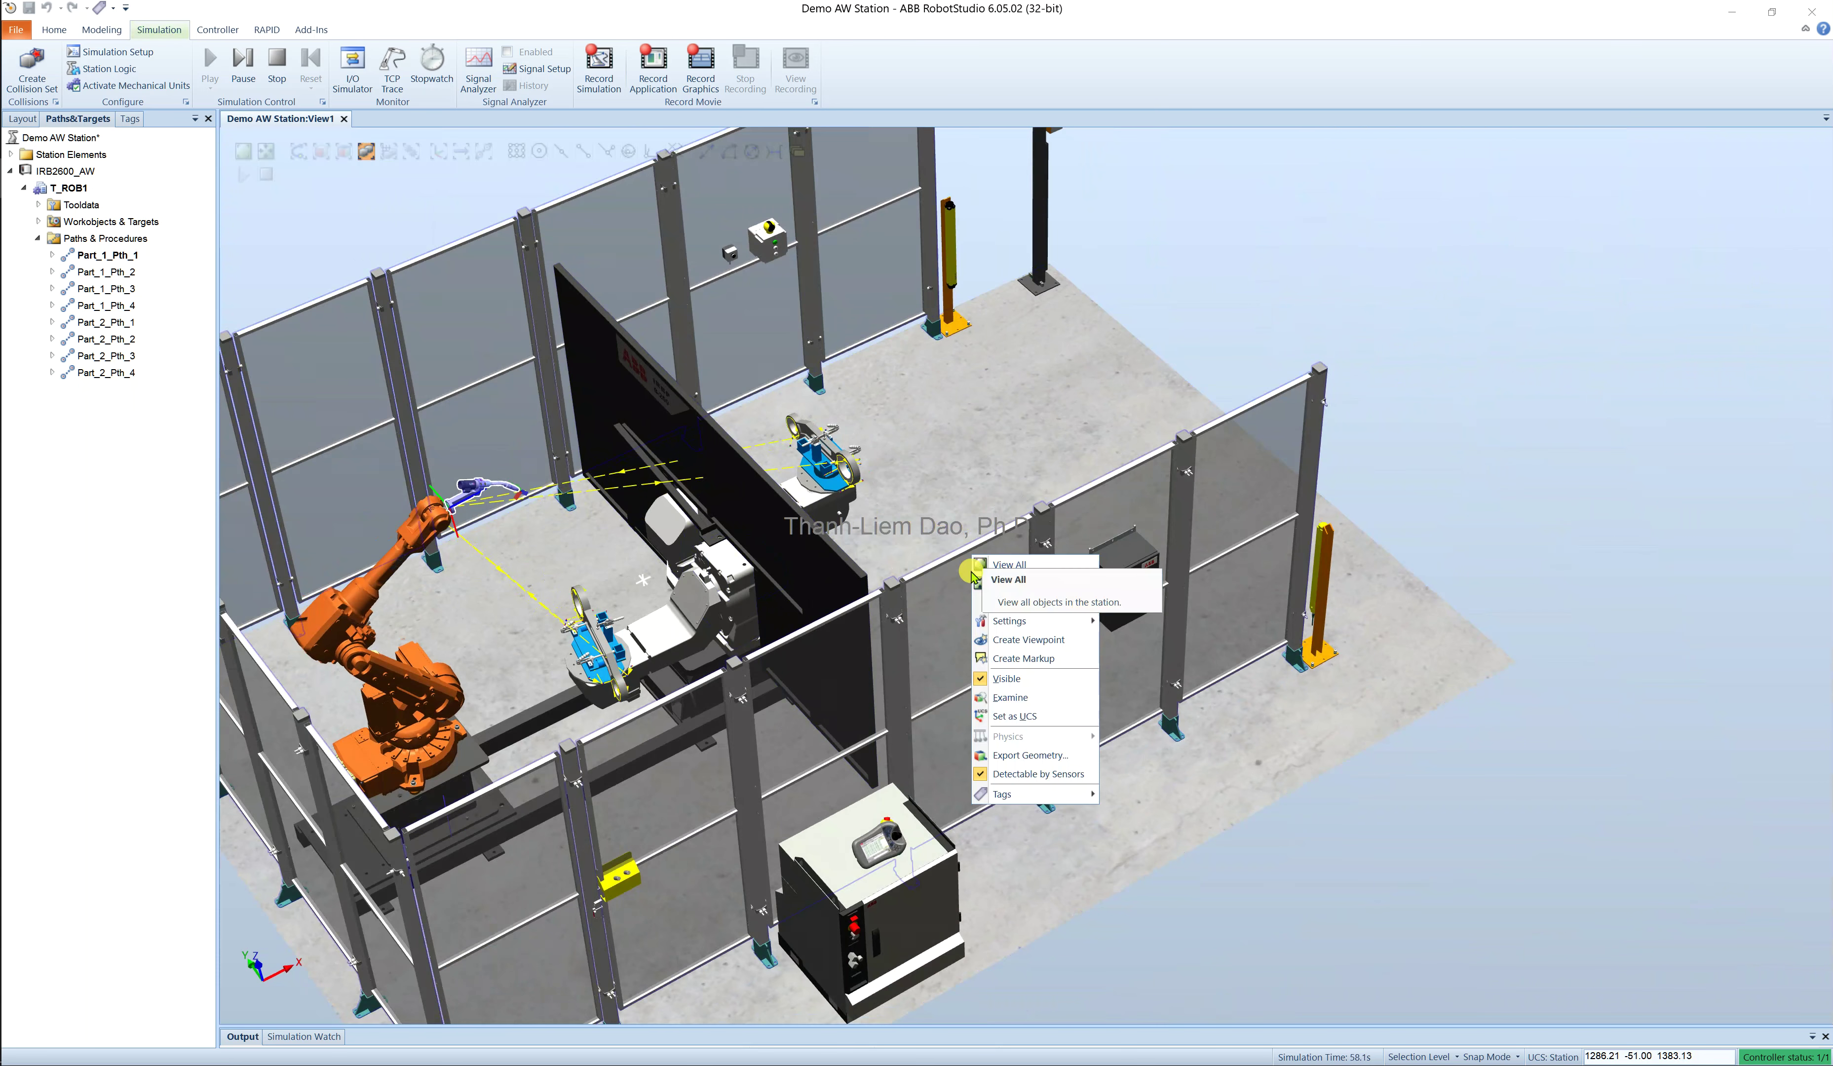
left_click(1009, 565)
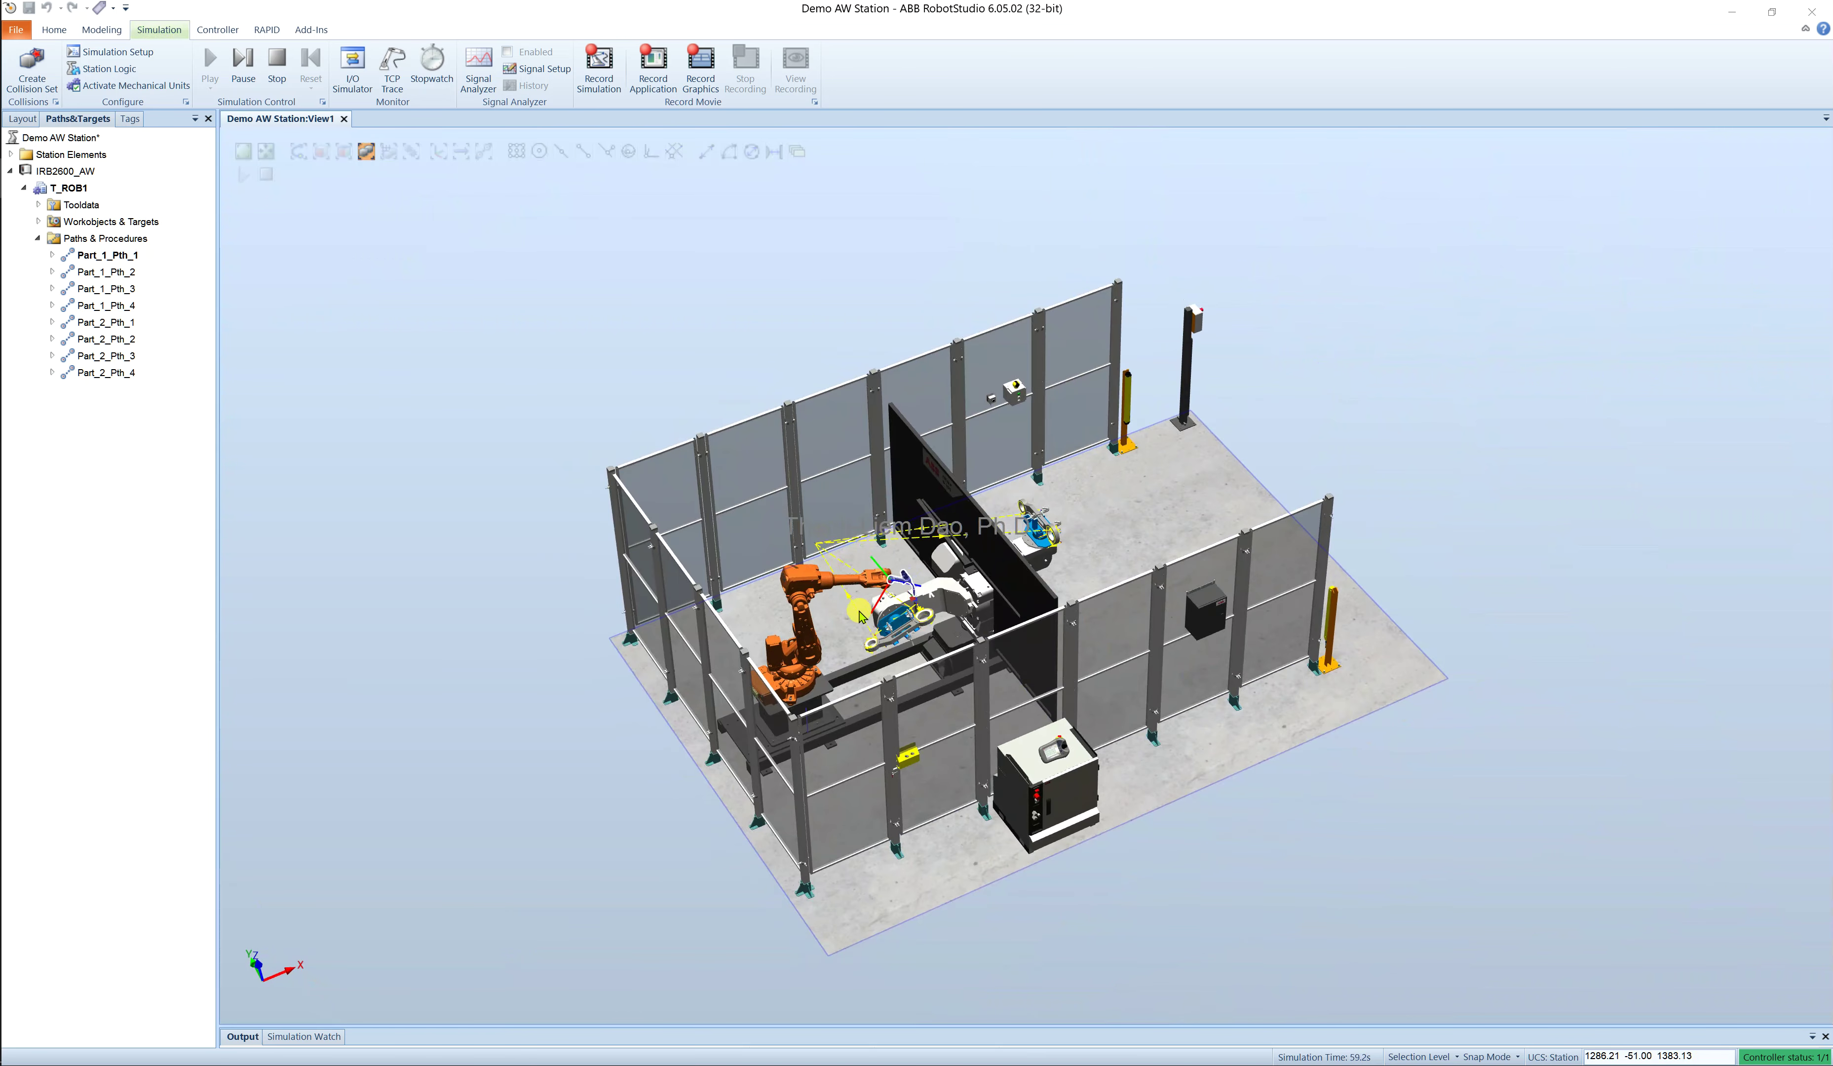
Inspect the robot arm and its torch at the part from behind the robot
scroll(865, 616, "up", 5)
scroll(866, 641, "up", 4)
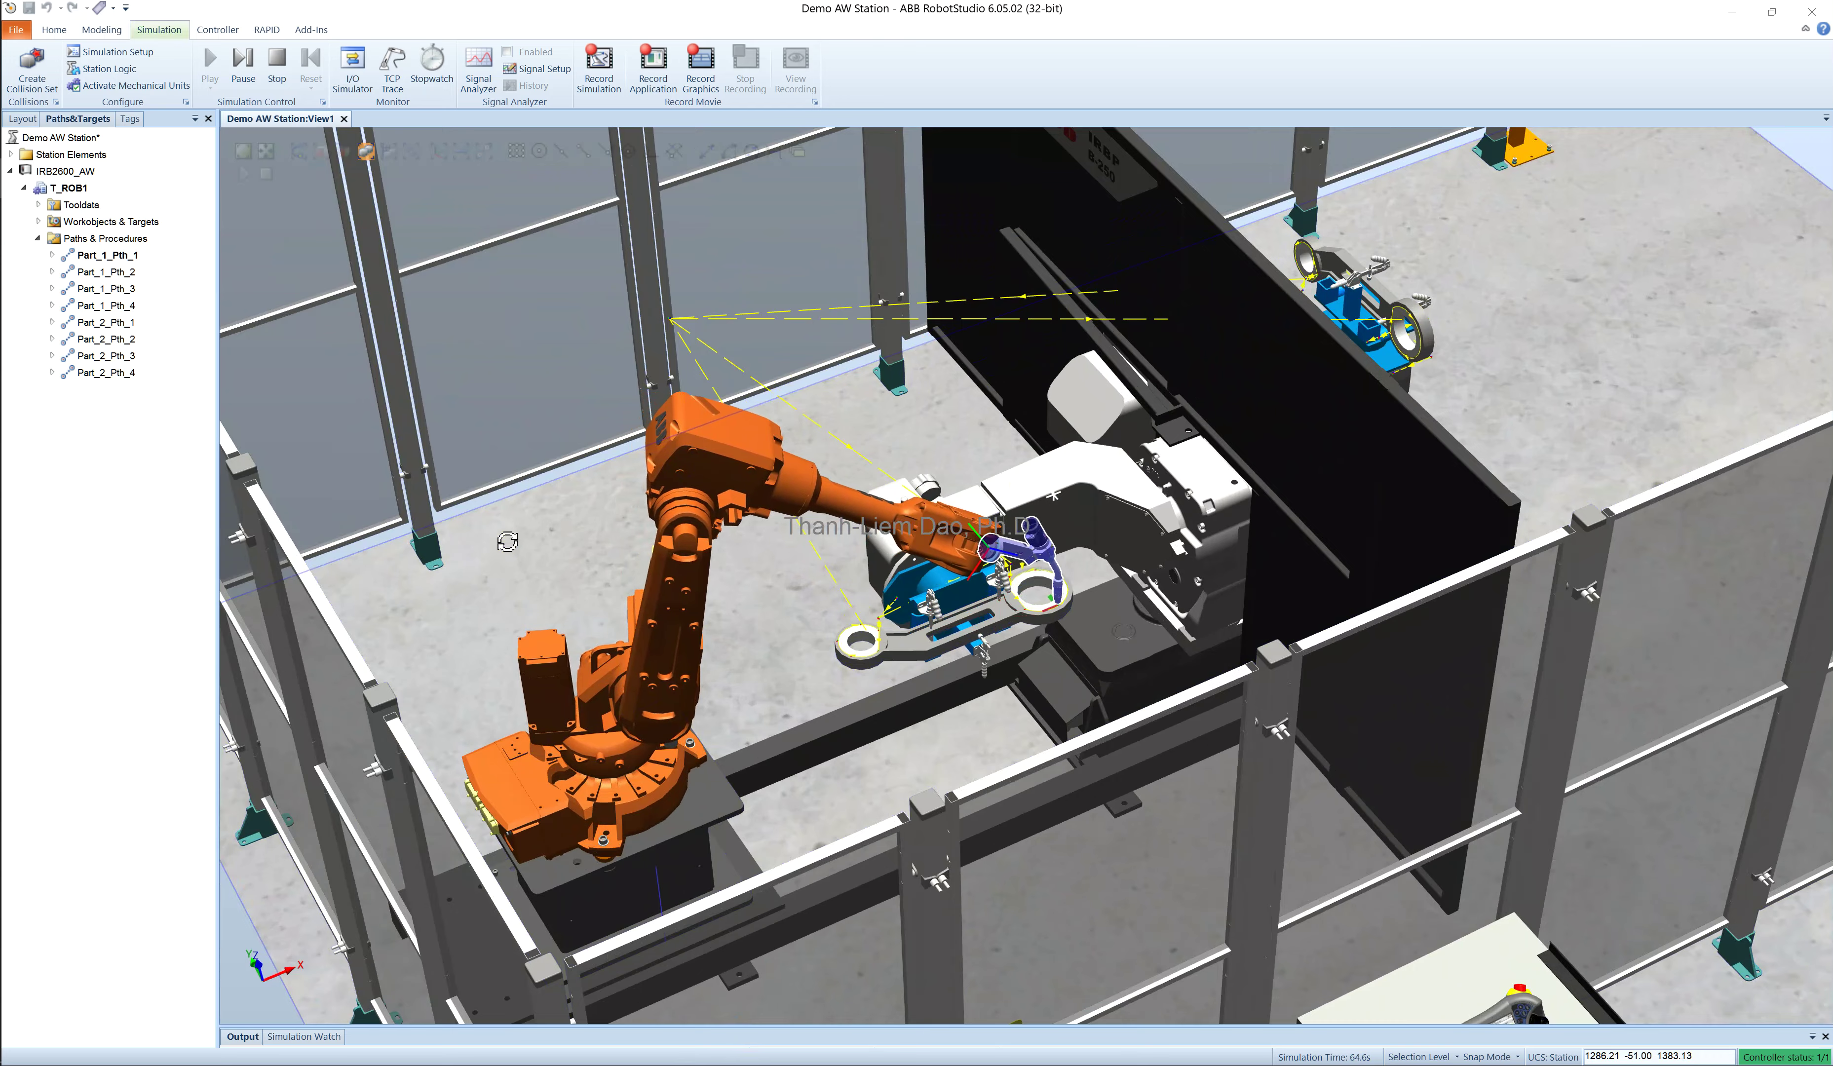
right_click_drag(507, 542, 543, 541)
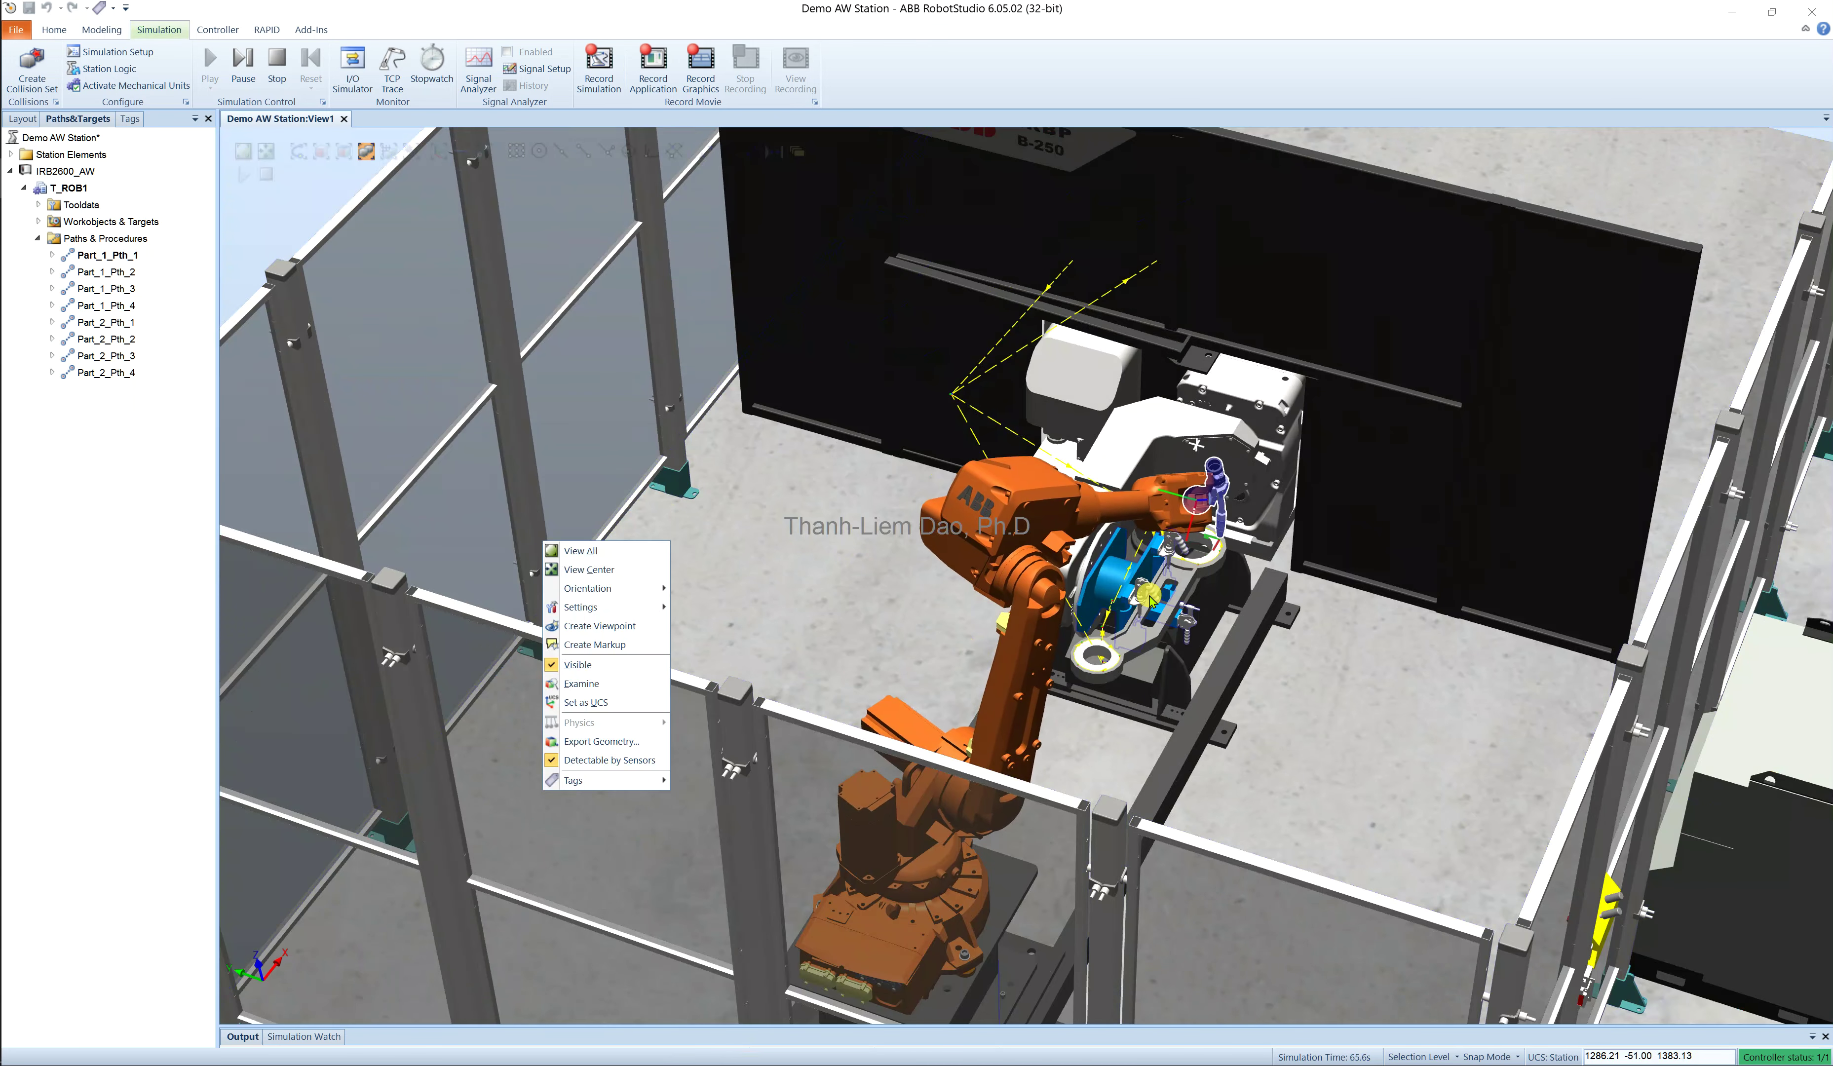
left_click(1243, 558)
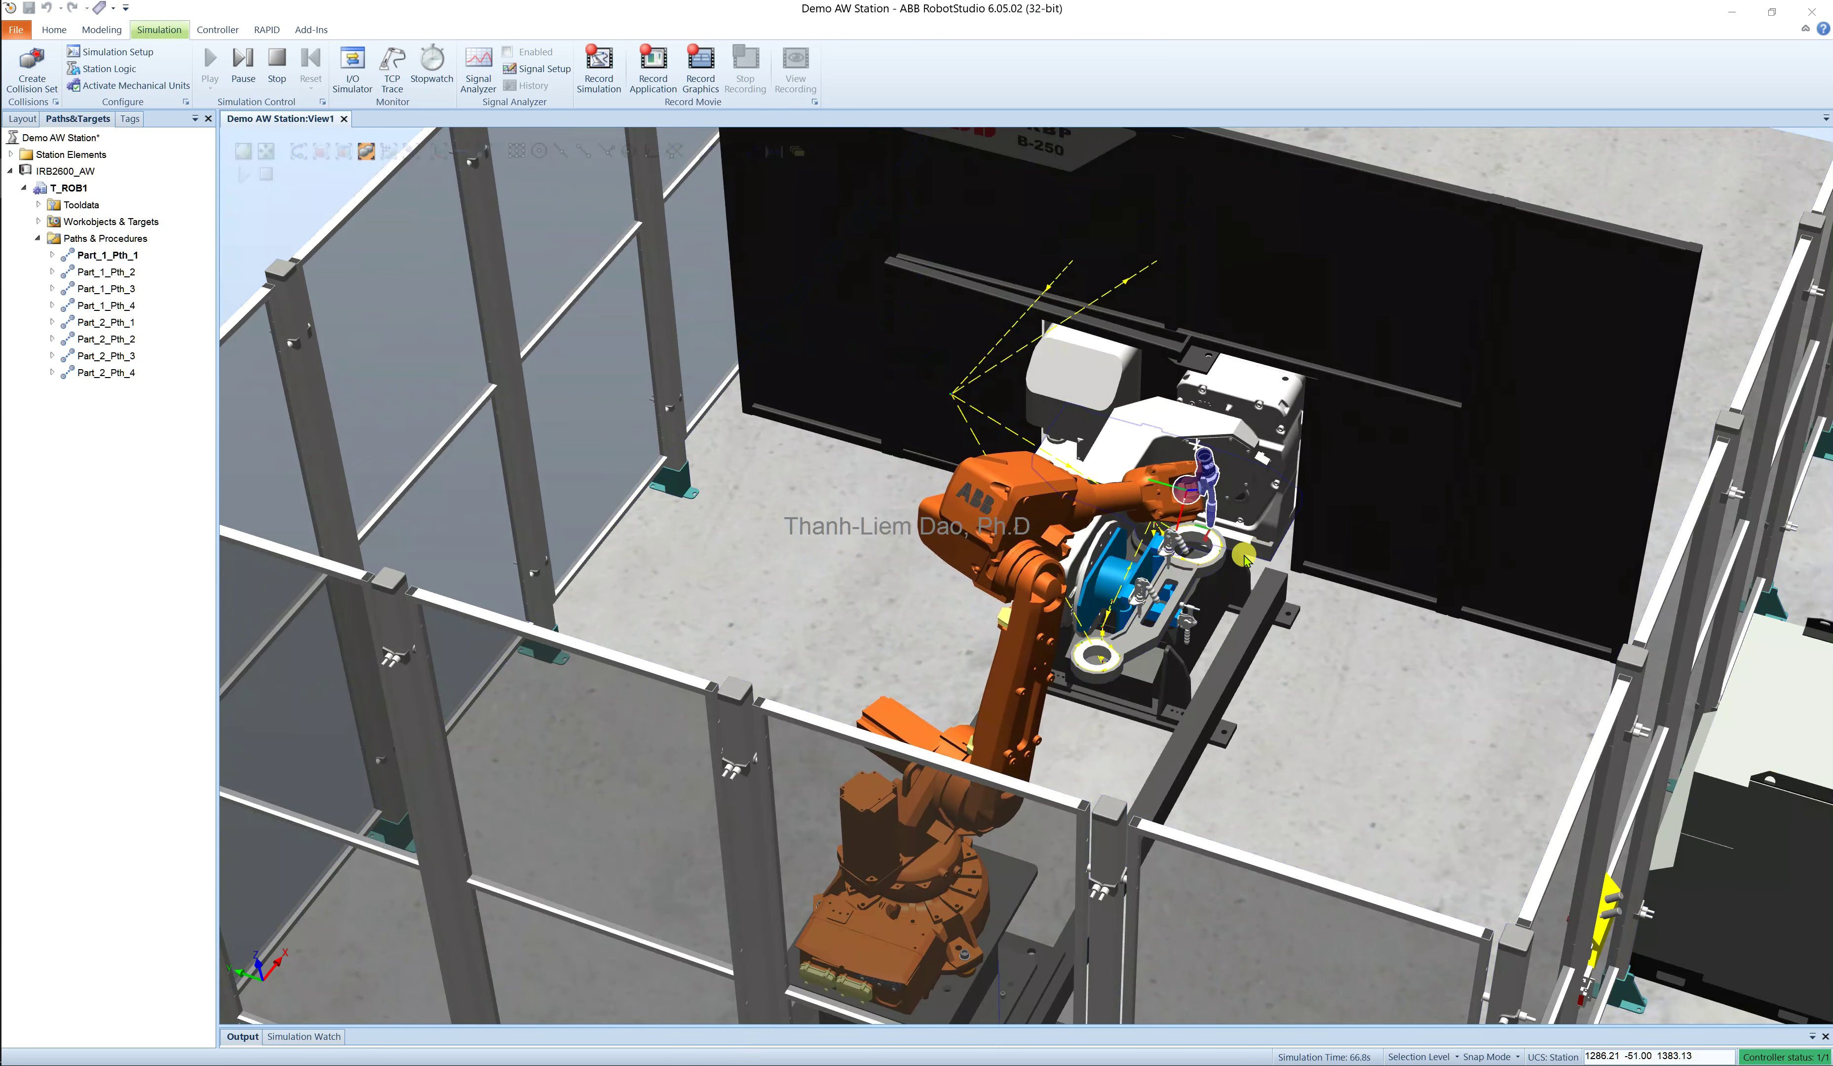
scroll(1243, 558, "up", 2)
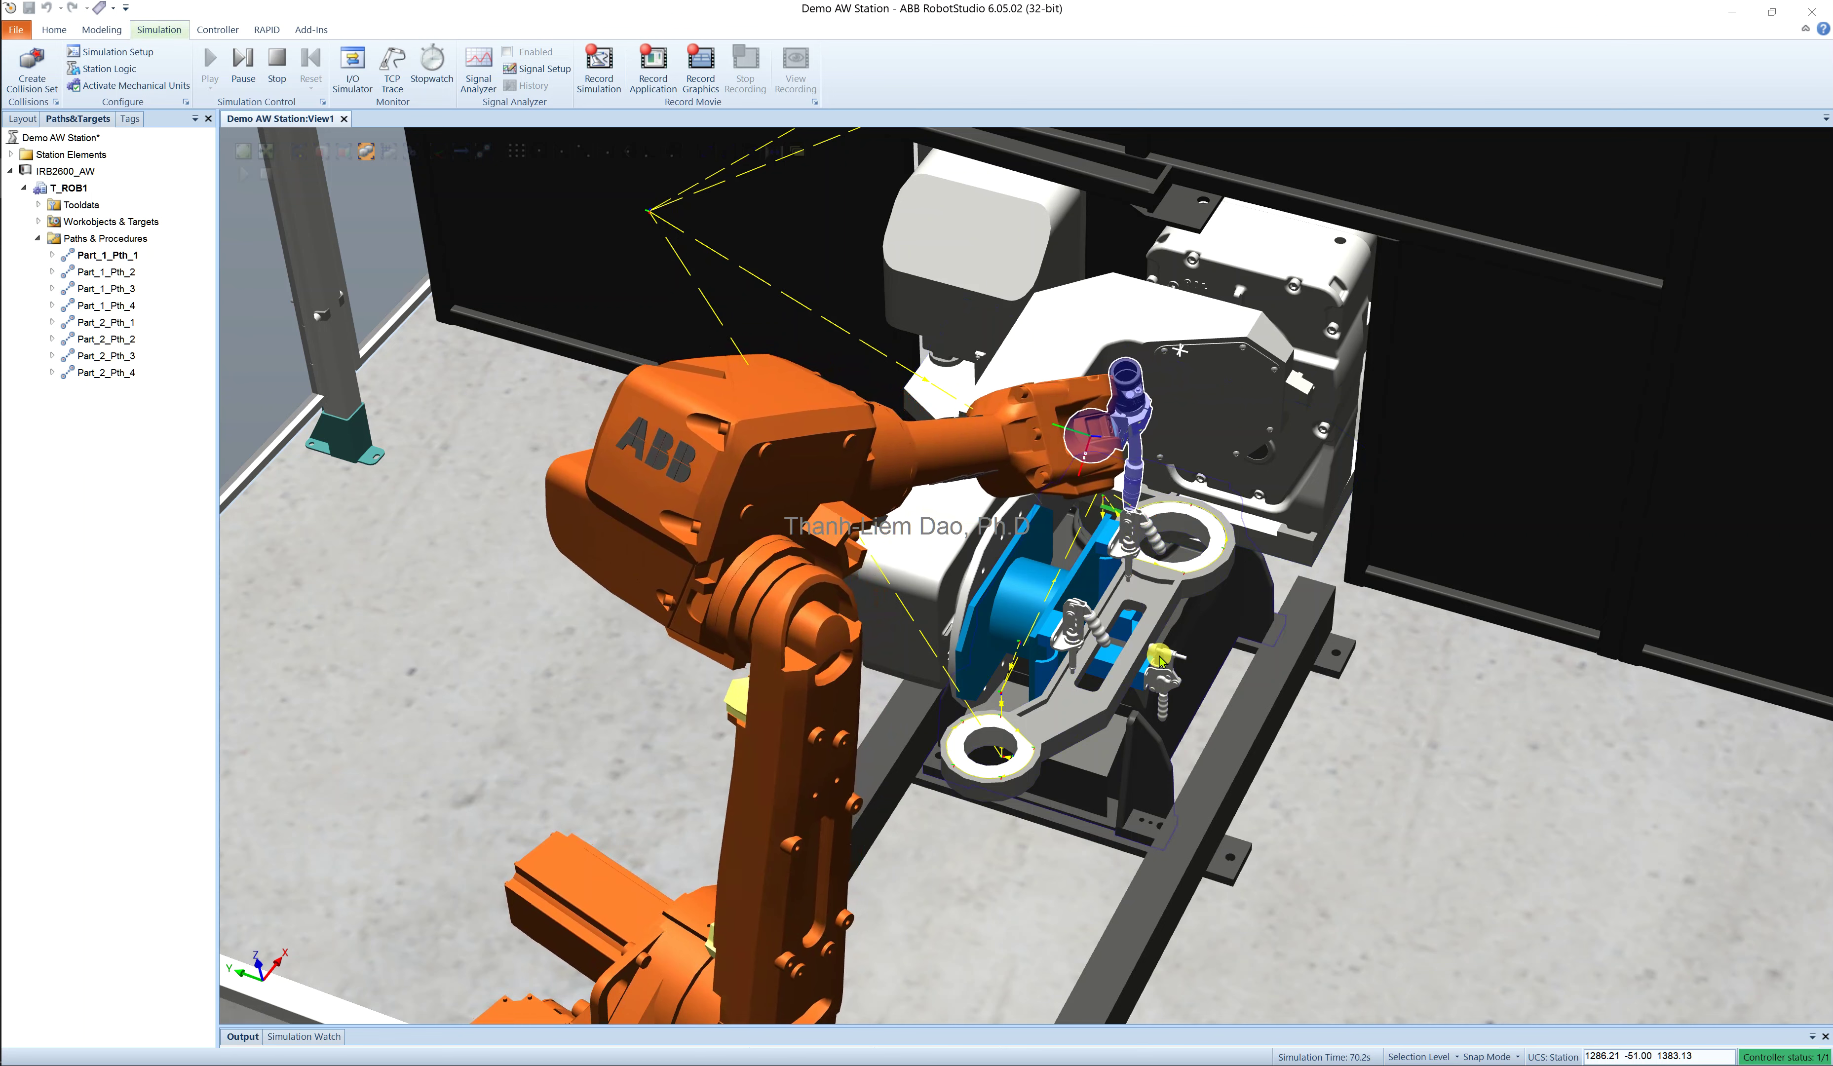
Show the station's layout tree of mechanisms and components and view the whole fenced cell from the controller cabinet side
left_click(17, 119)
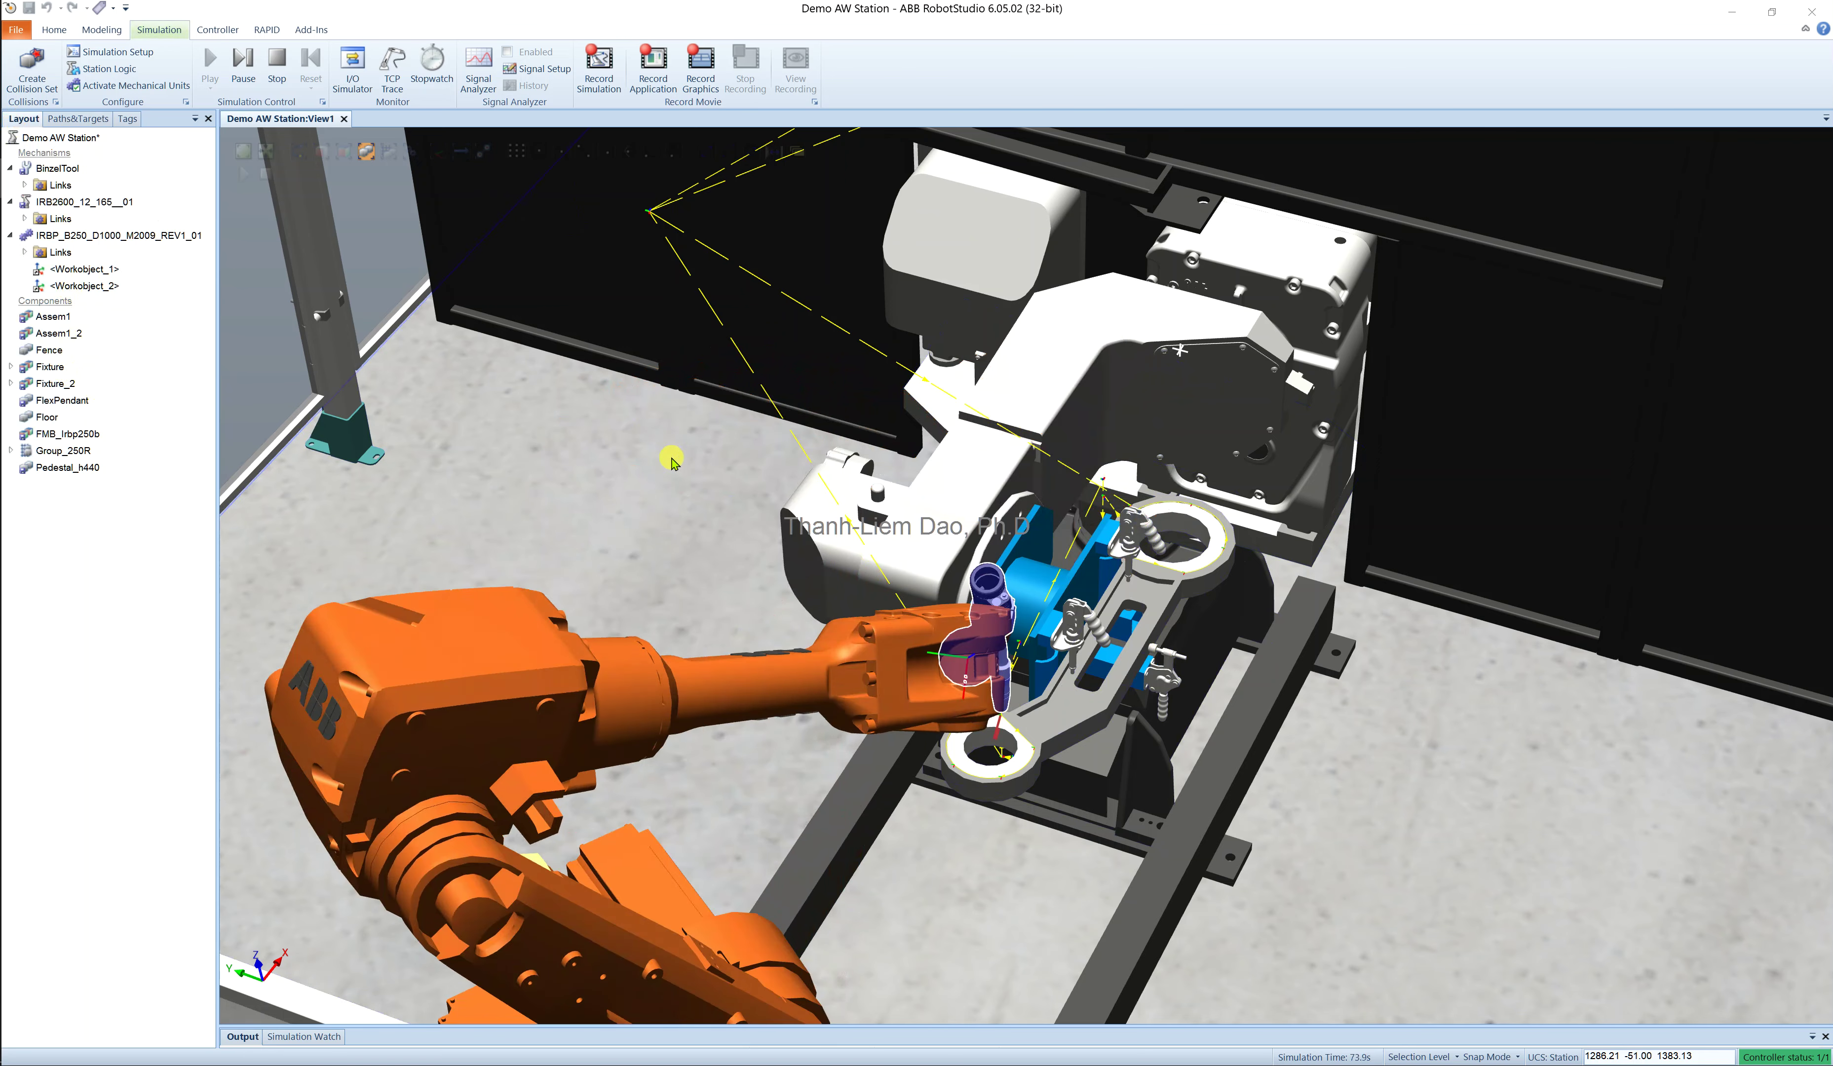
scroll(672, 462, "down", 5)
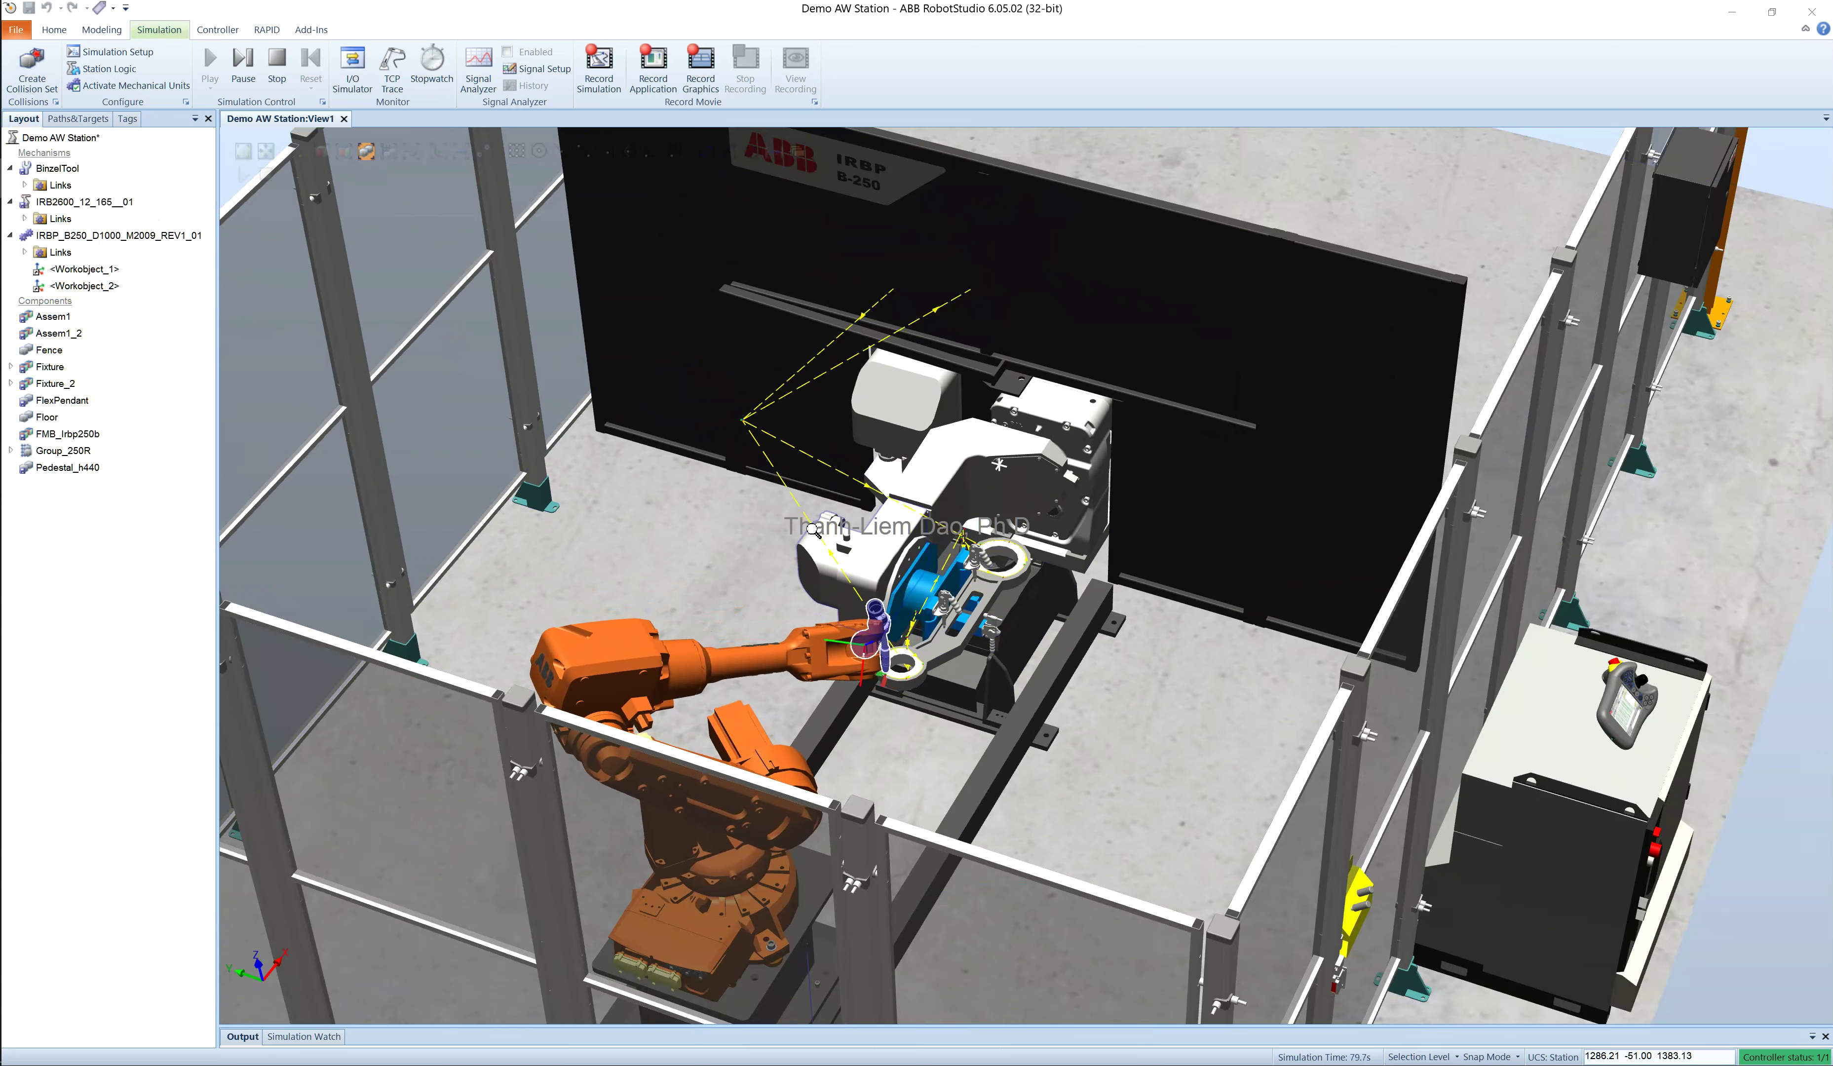
left_click_drag(815, 534, 776, 527, "ctrl+shift")
scroll(776, 527, "down", 3)
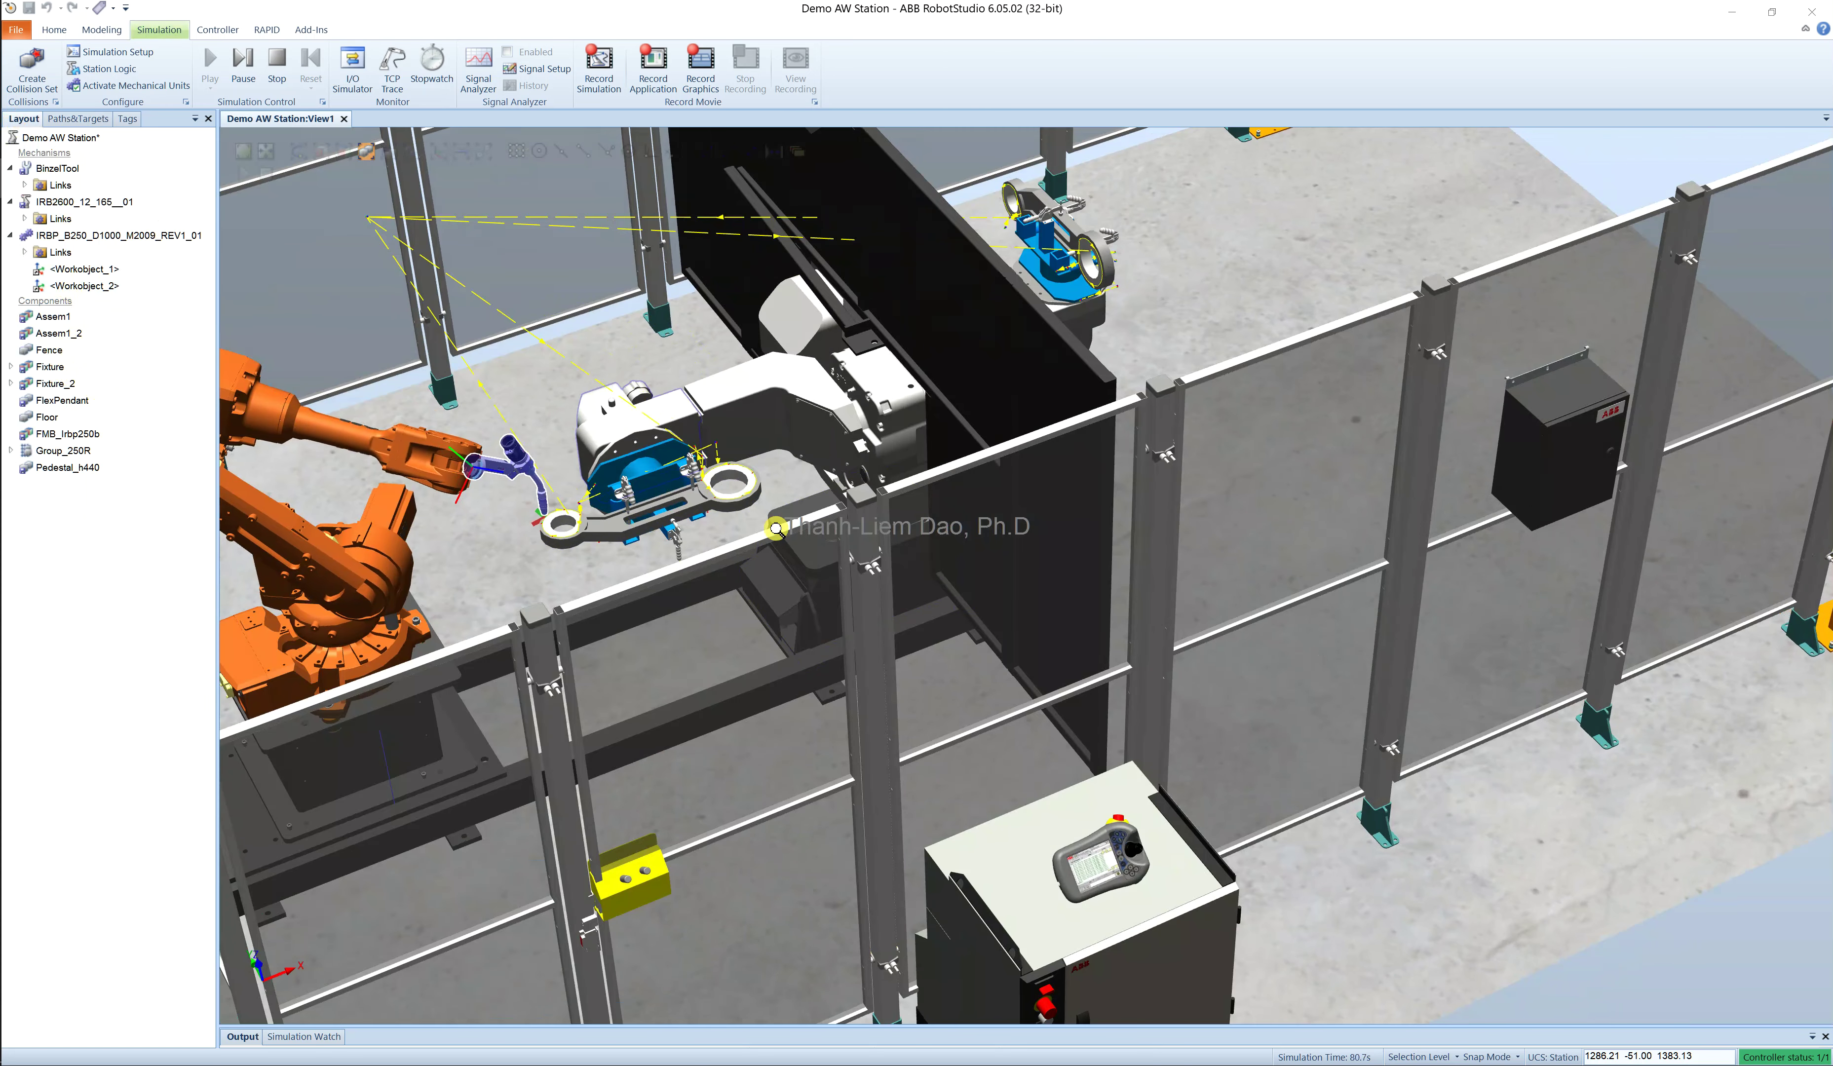
scroll(695, 406, "down", 4)
scroll(697, 406, "down", 1)
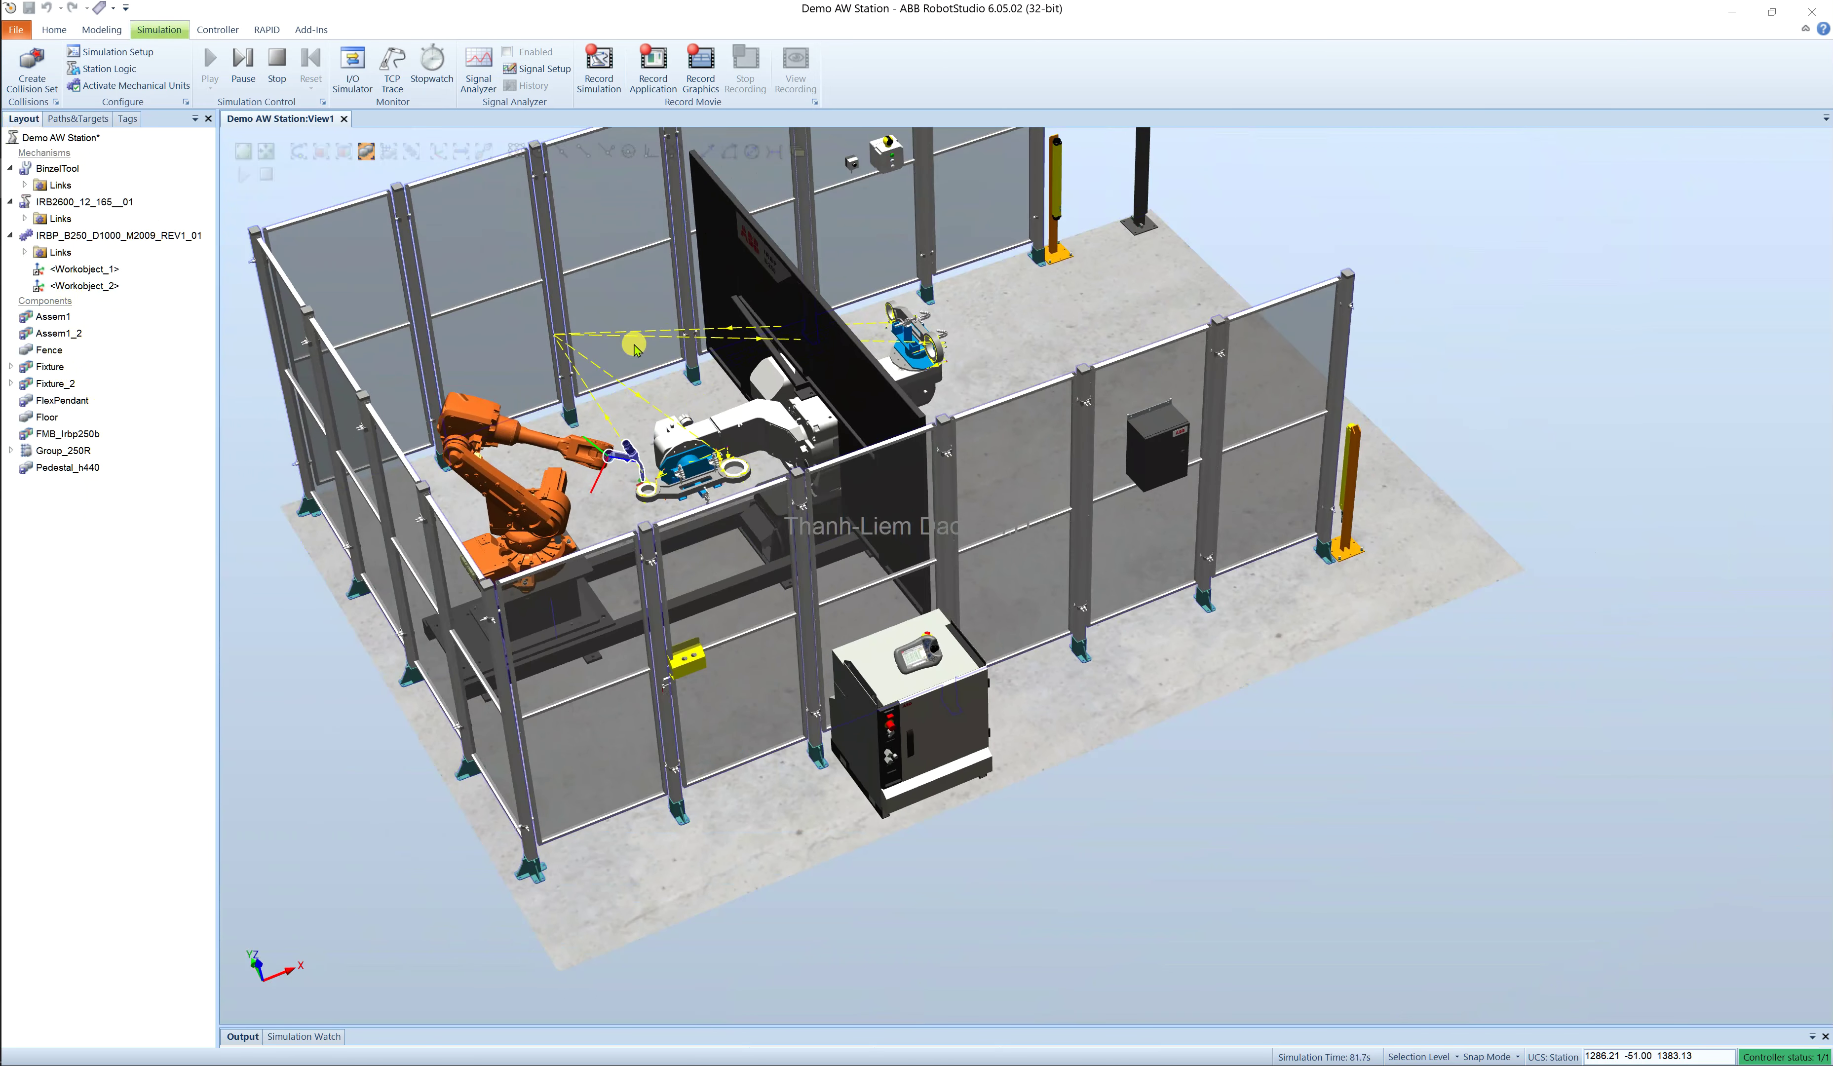
Examine the running cell facing the controller cabinet, with the partition seen edge-on between the two positioner sides
scroll(460, 219, "up", 3)
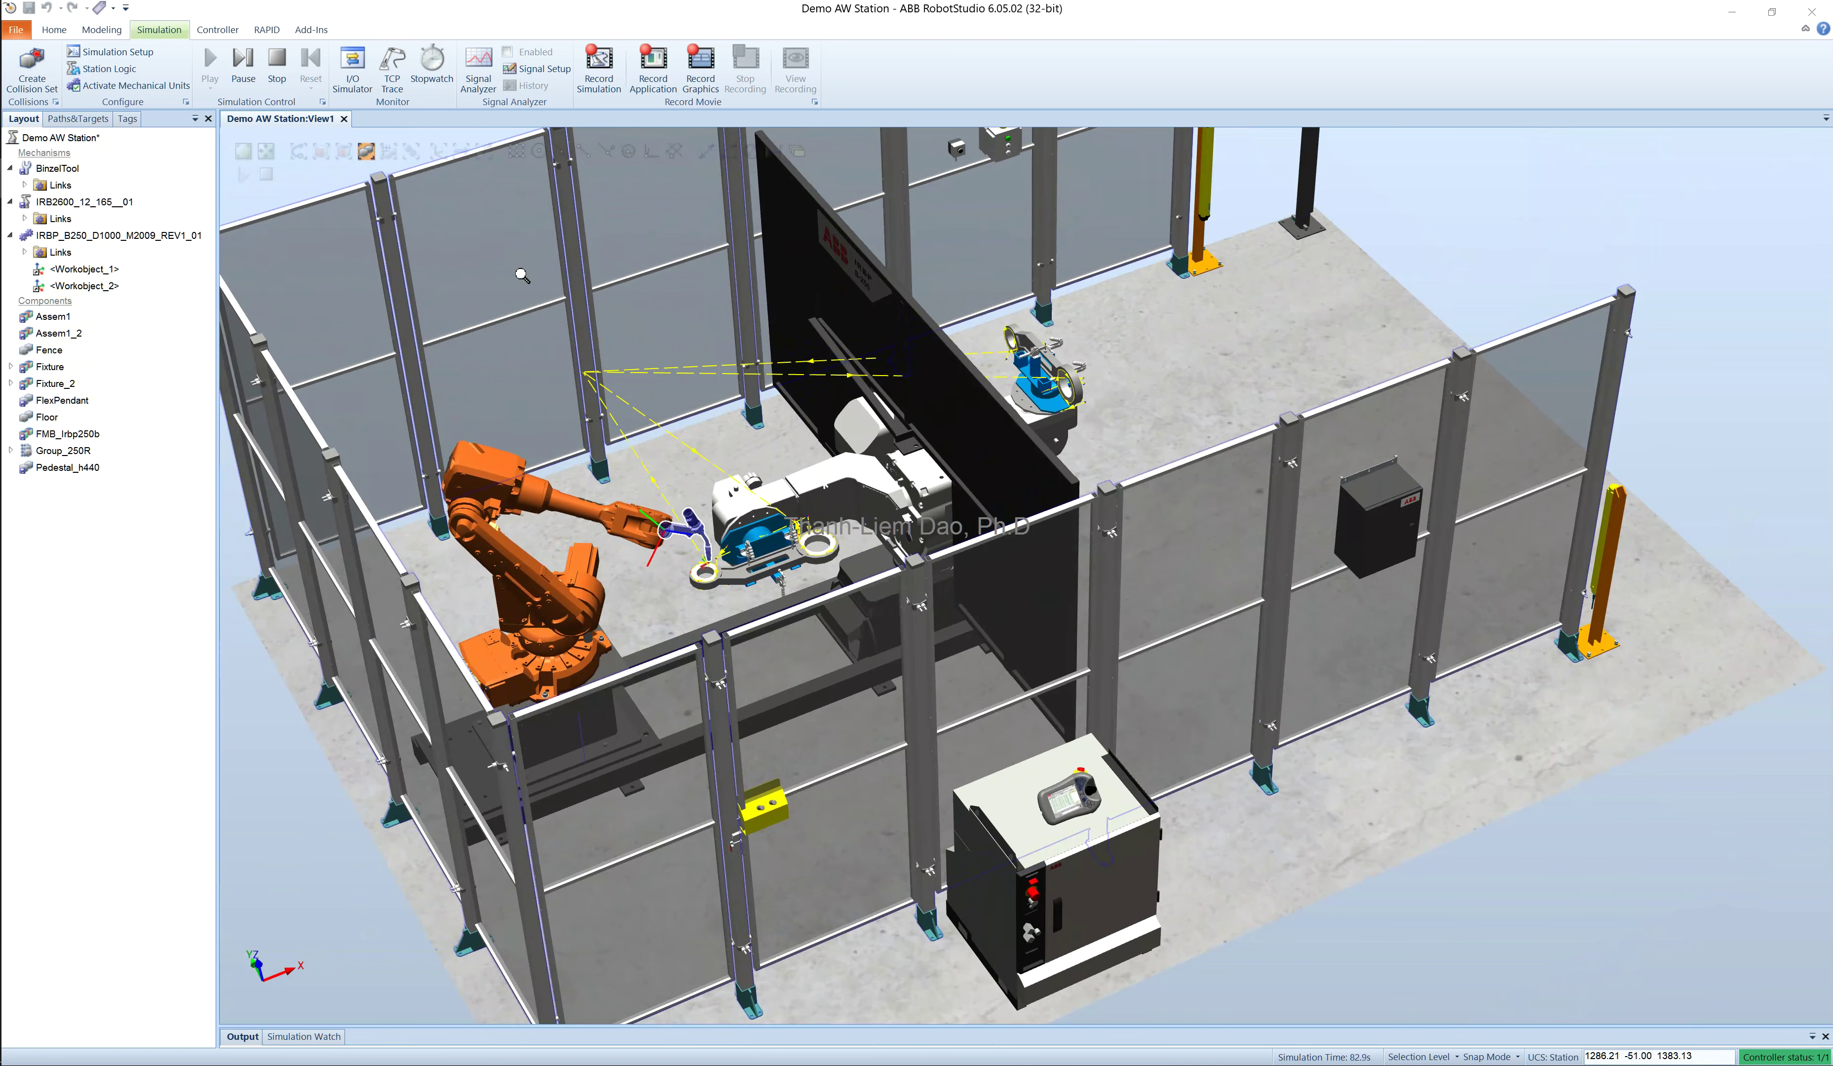
left_click_drag(520, 277, 489, 267, "ctrl+shift")
right_click(489, 271)
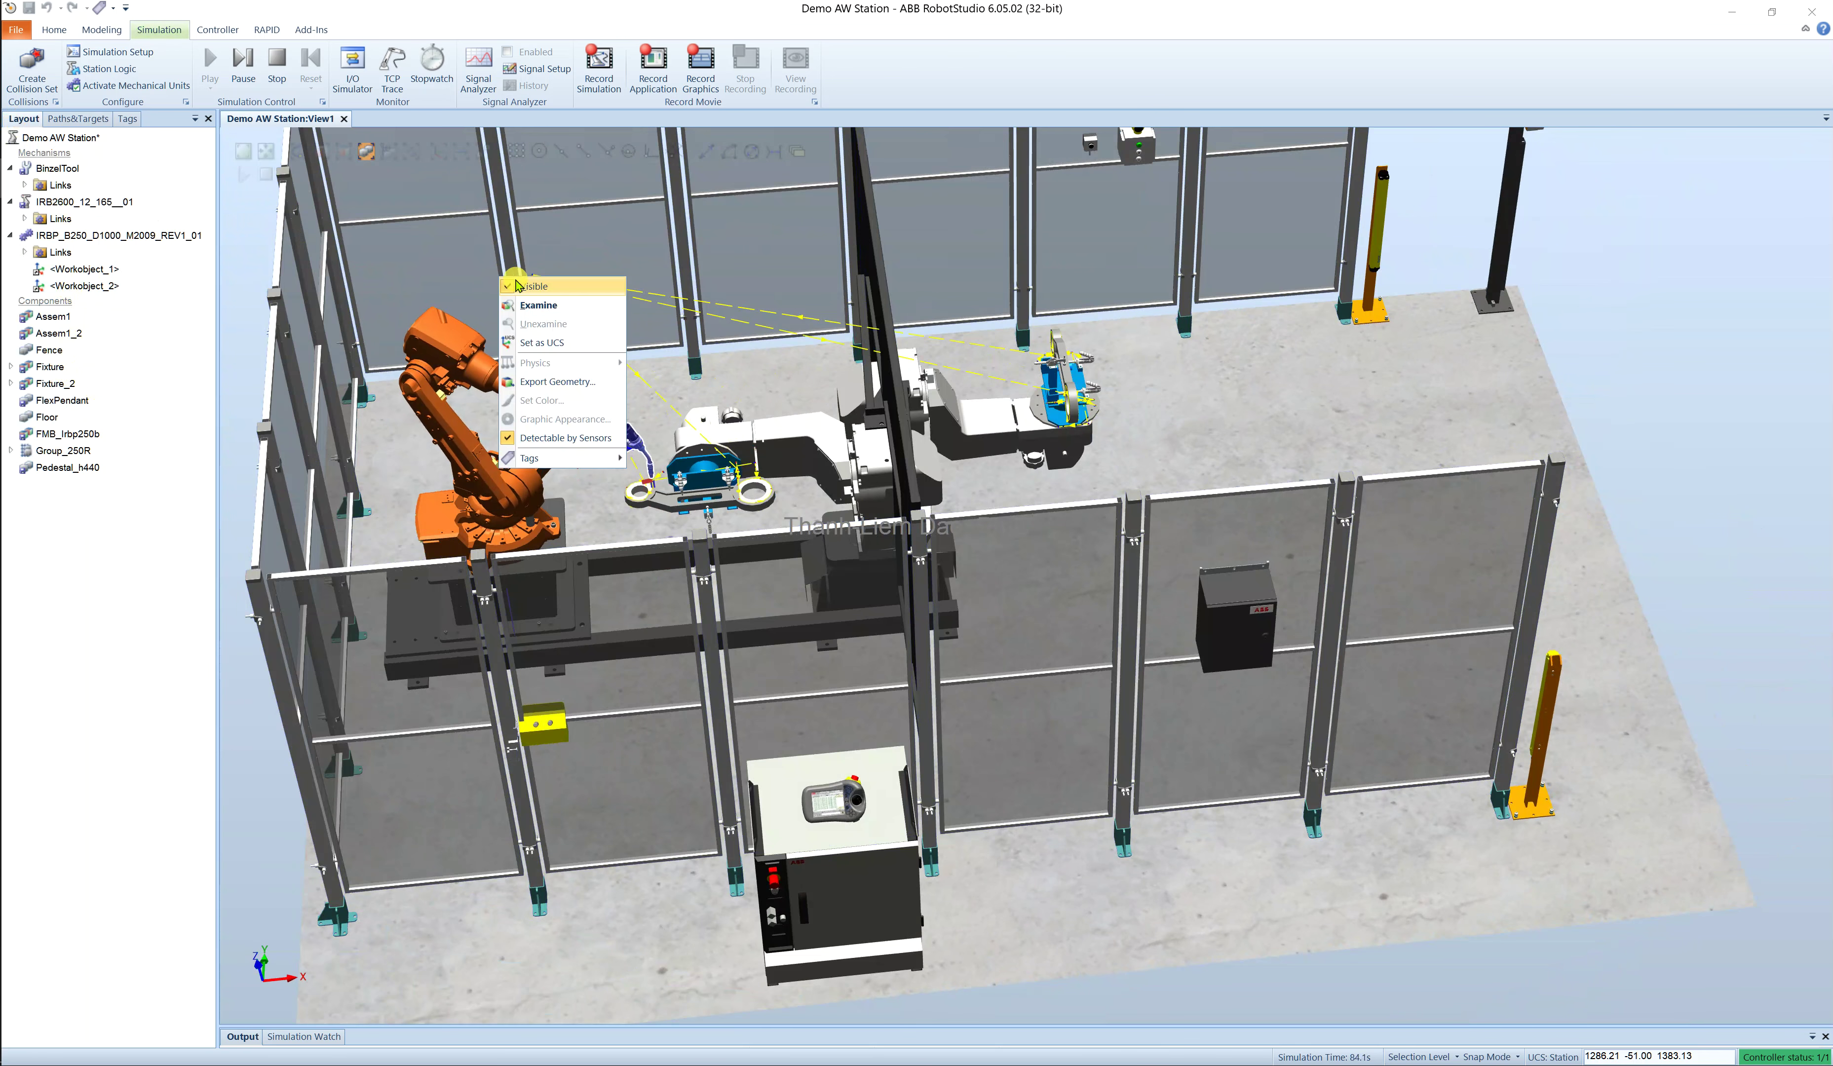
left_click(608, 274)
scroll(604, 268, "down", 2)
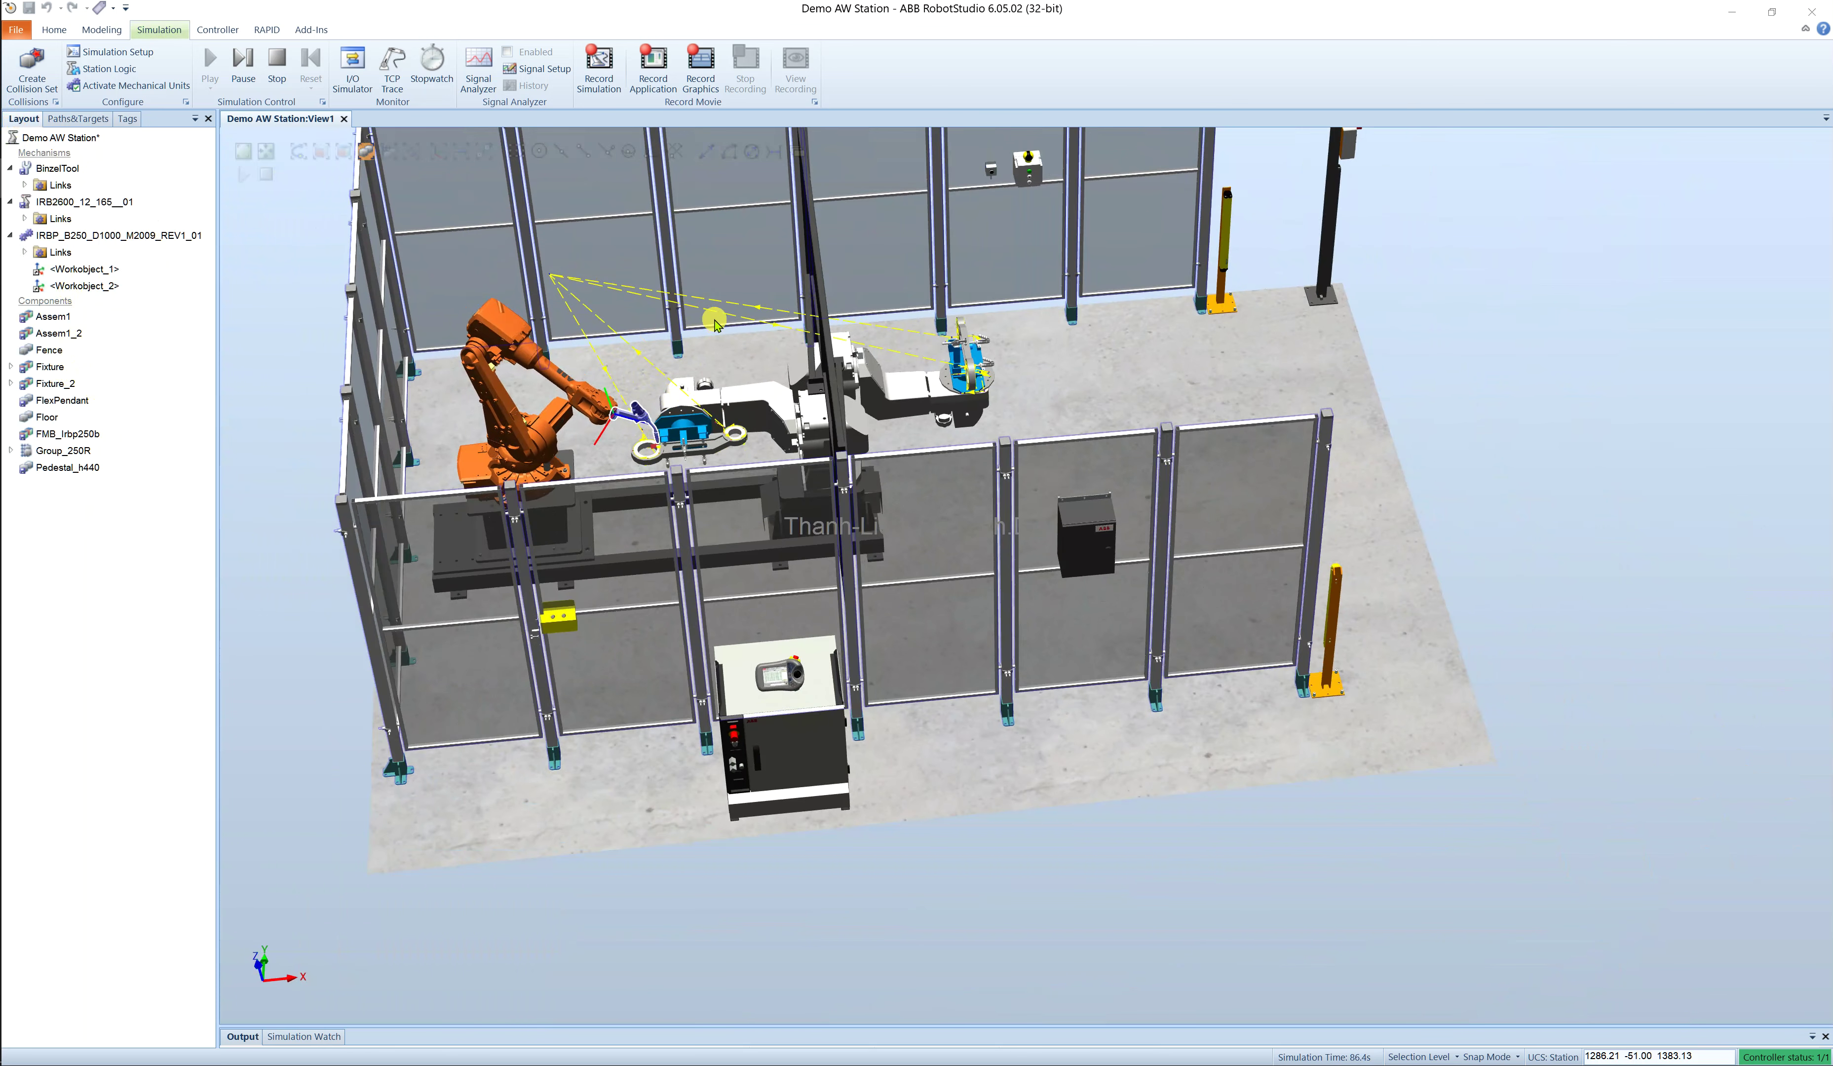
scroll(928, 833, "down", 2)
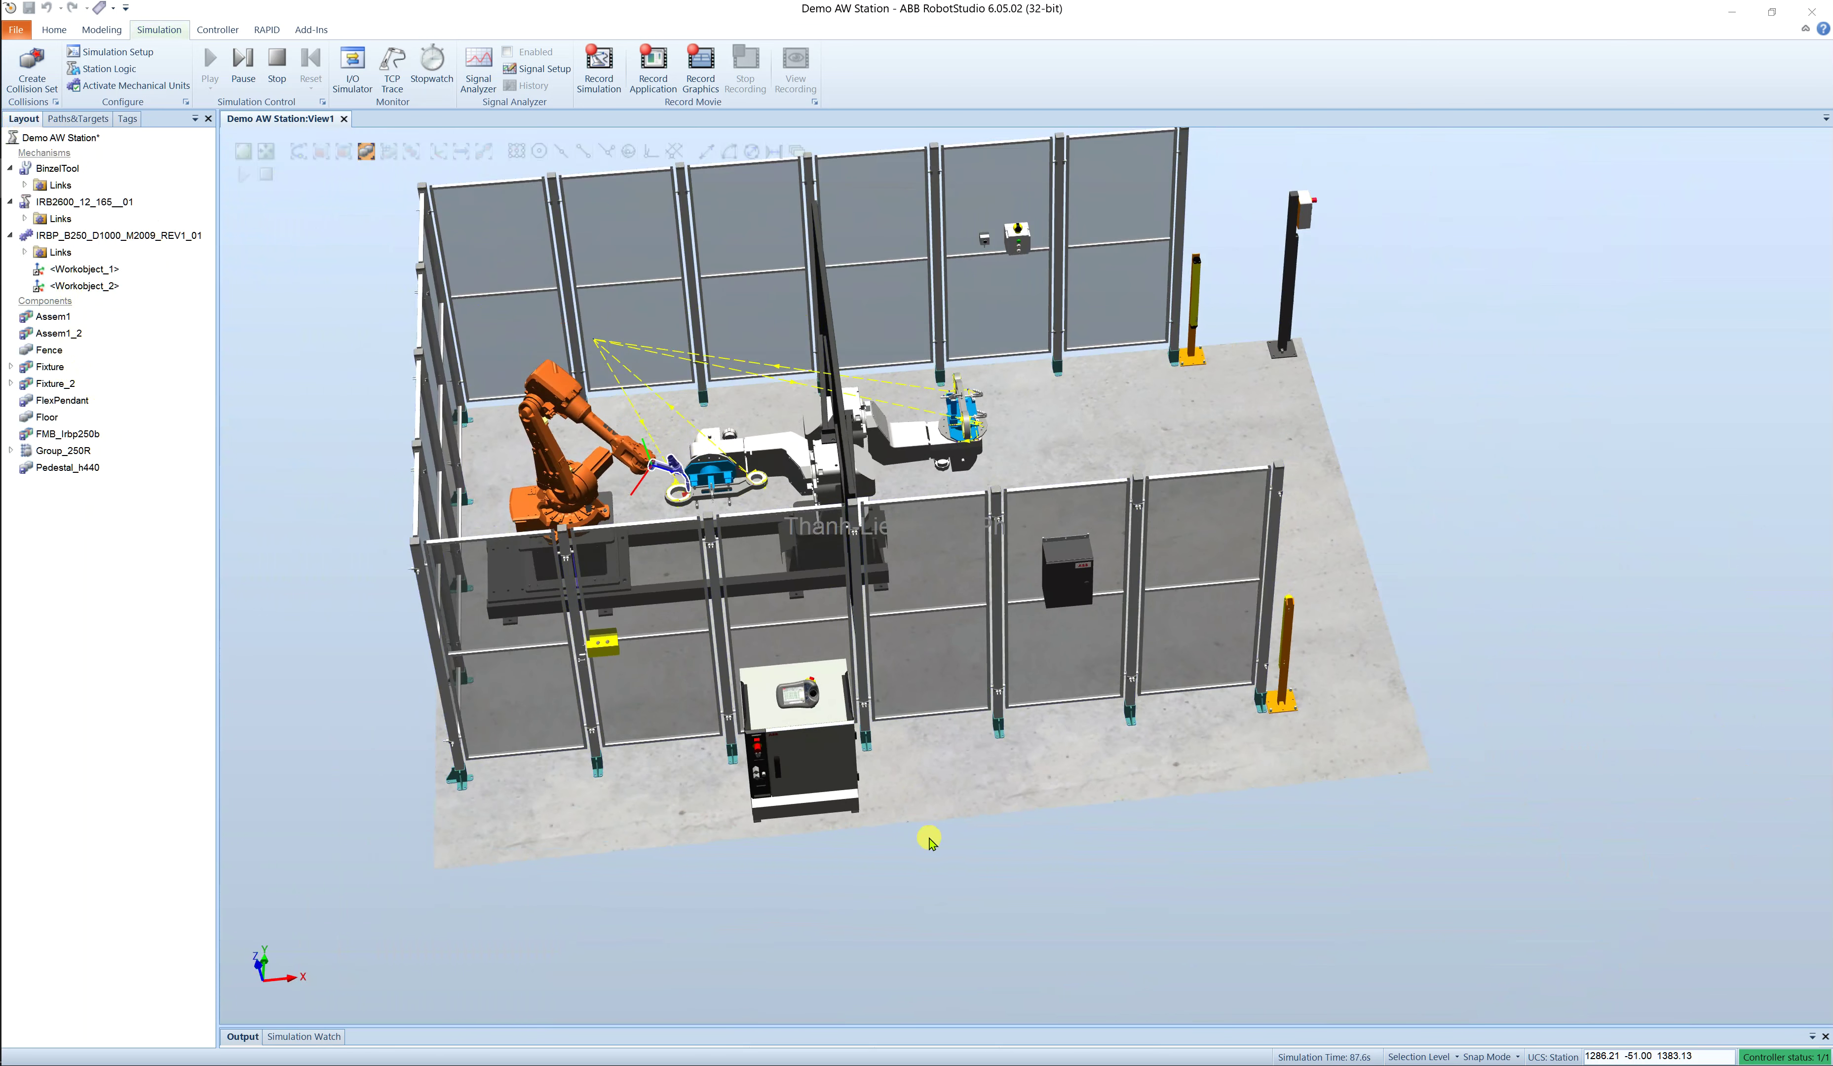
scroll(811, 547, "up", 1)
scroll(809, 545, "up", 2)
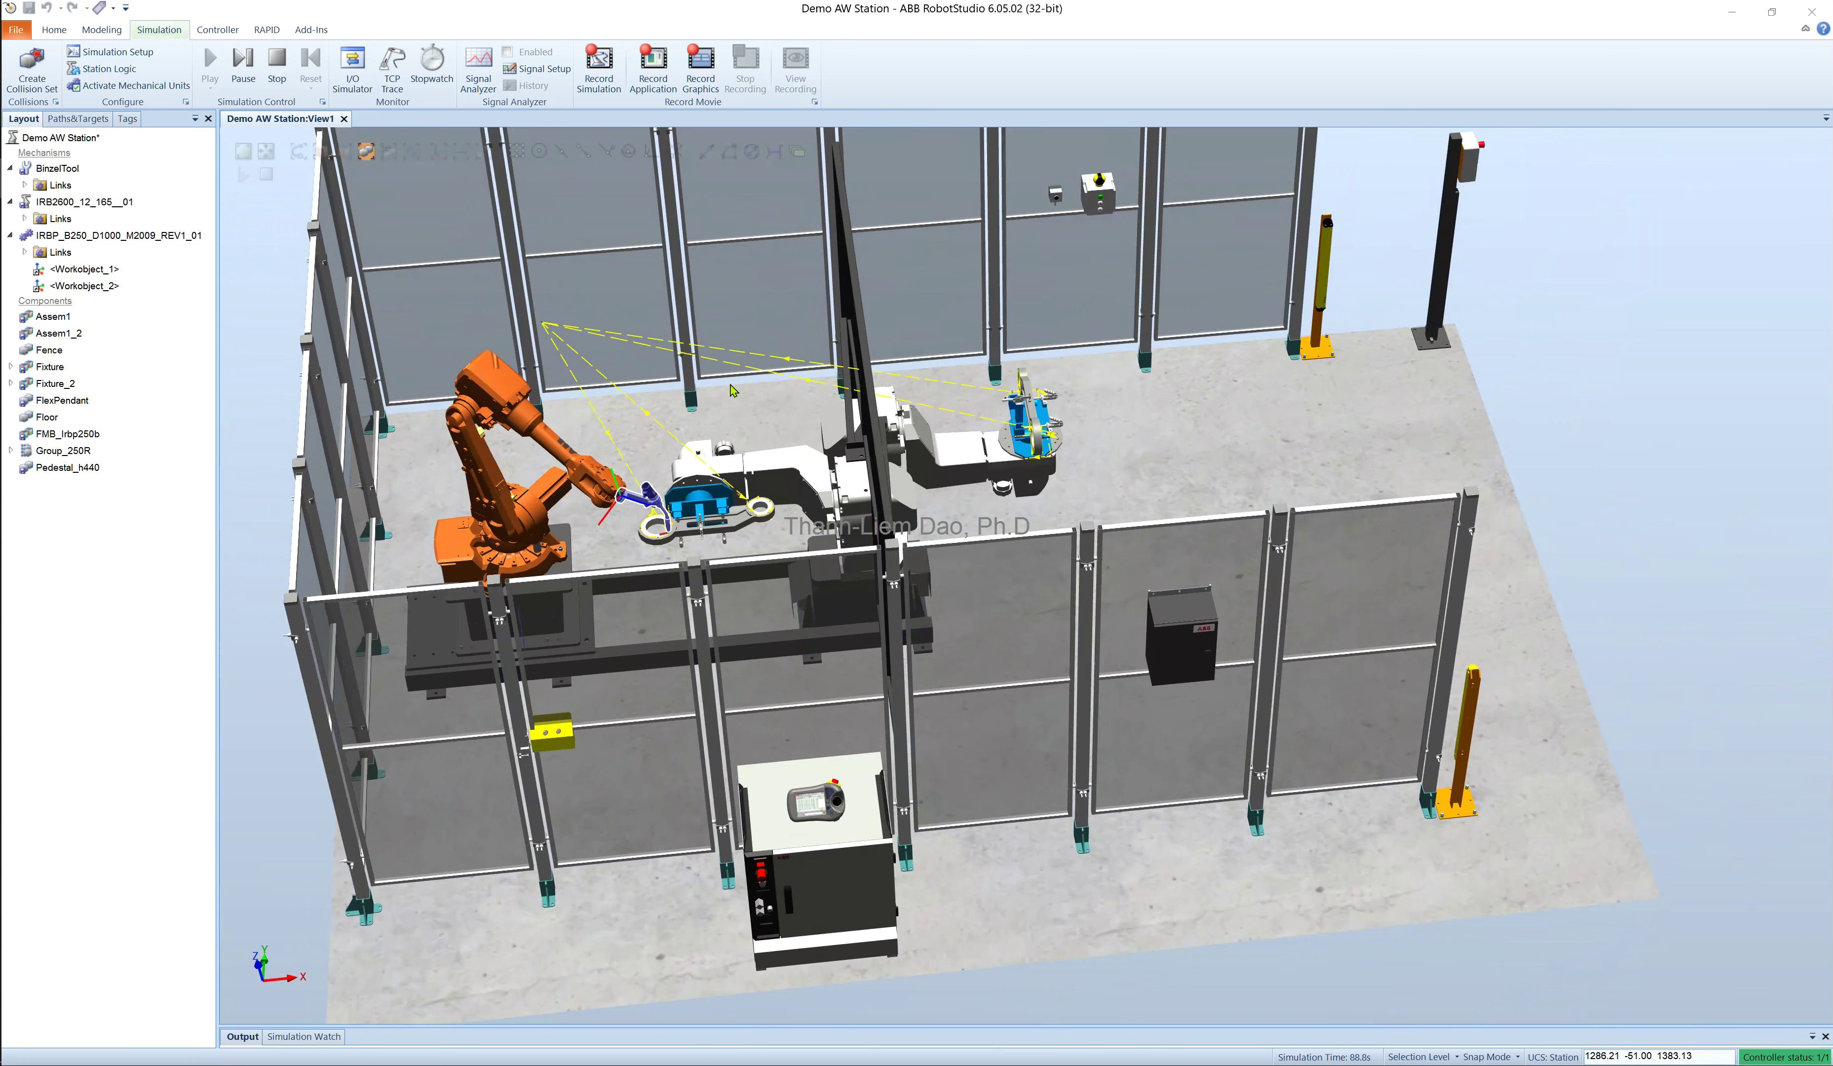
Watch the robot weld the part over the front fence from the loading side of the partition
left_click_drag(730, 383, 706, 379, "ctrl+shift")
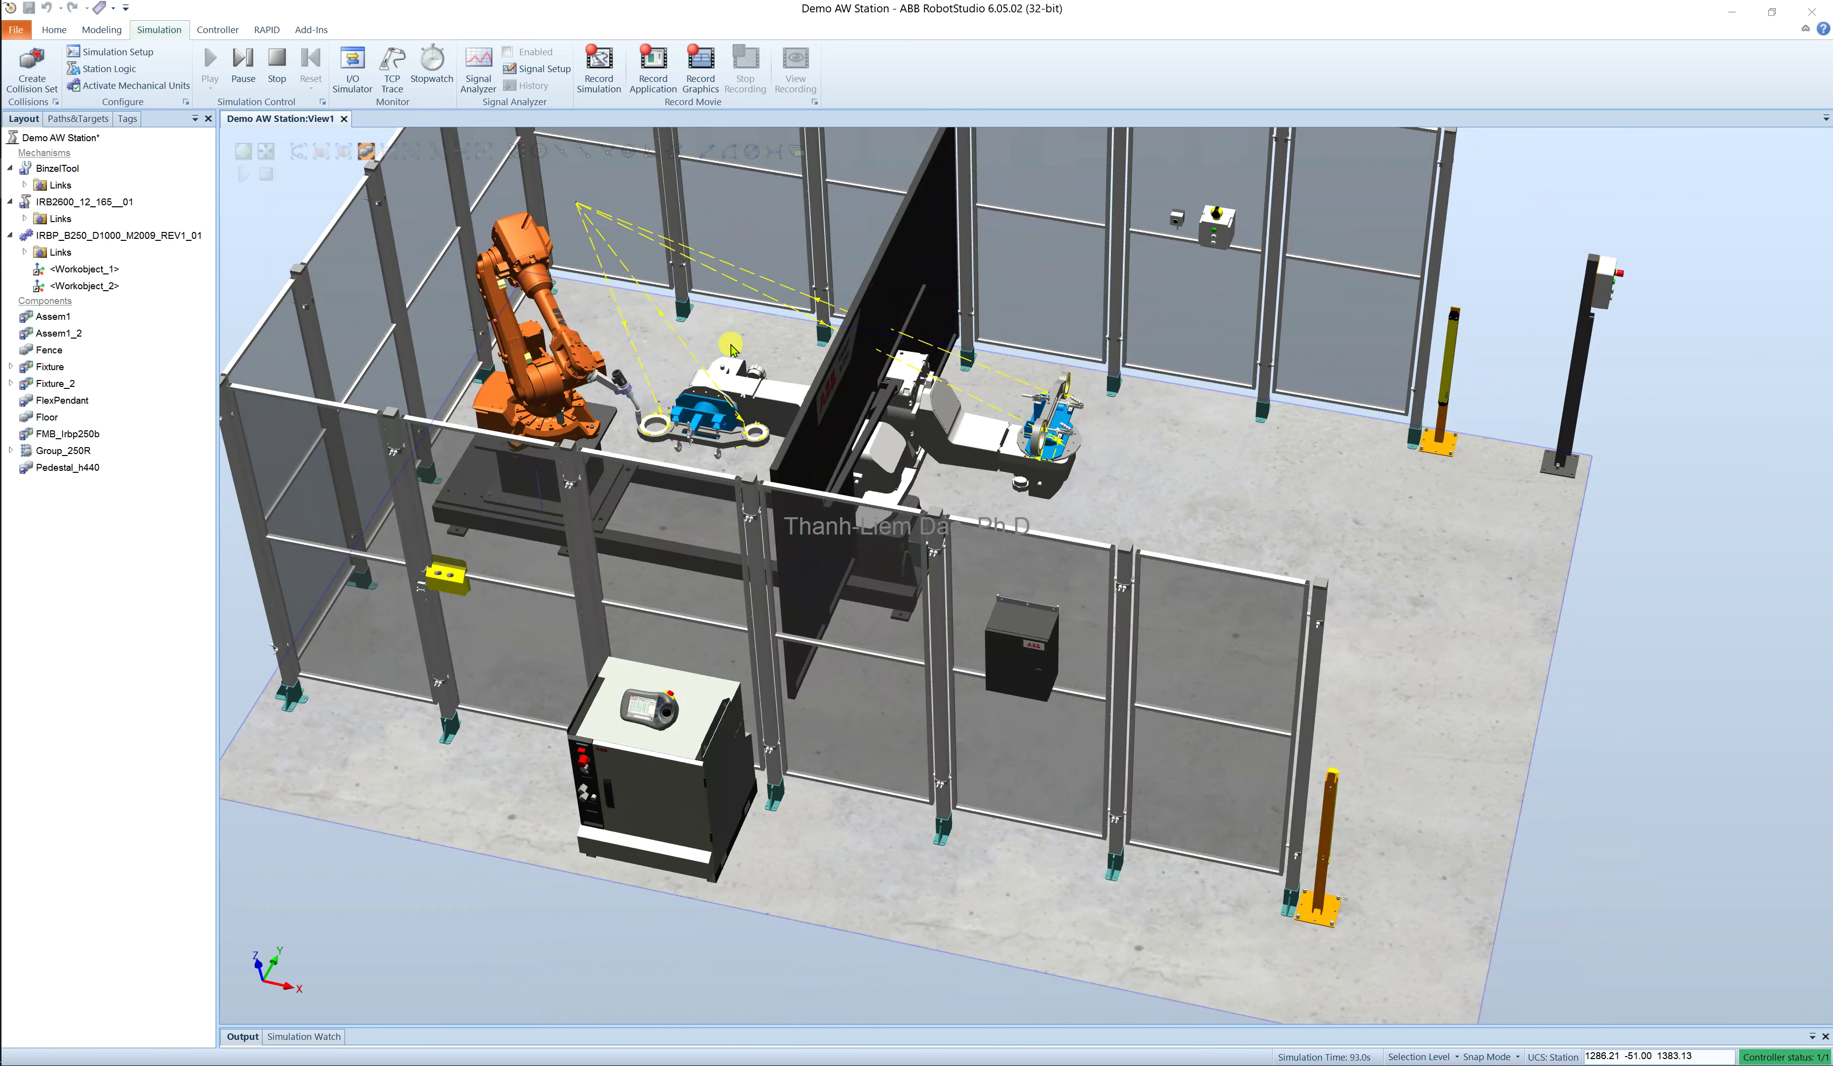
scroll(732, 348, "down", 2)
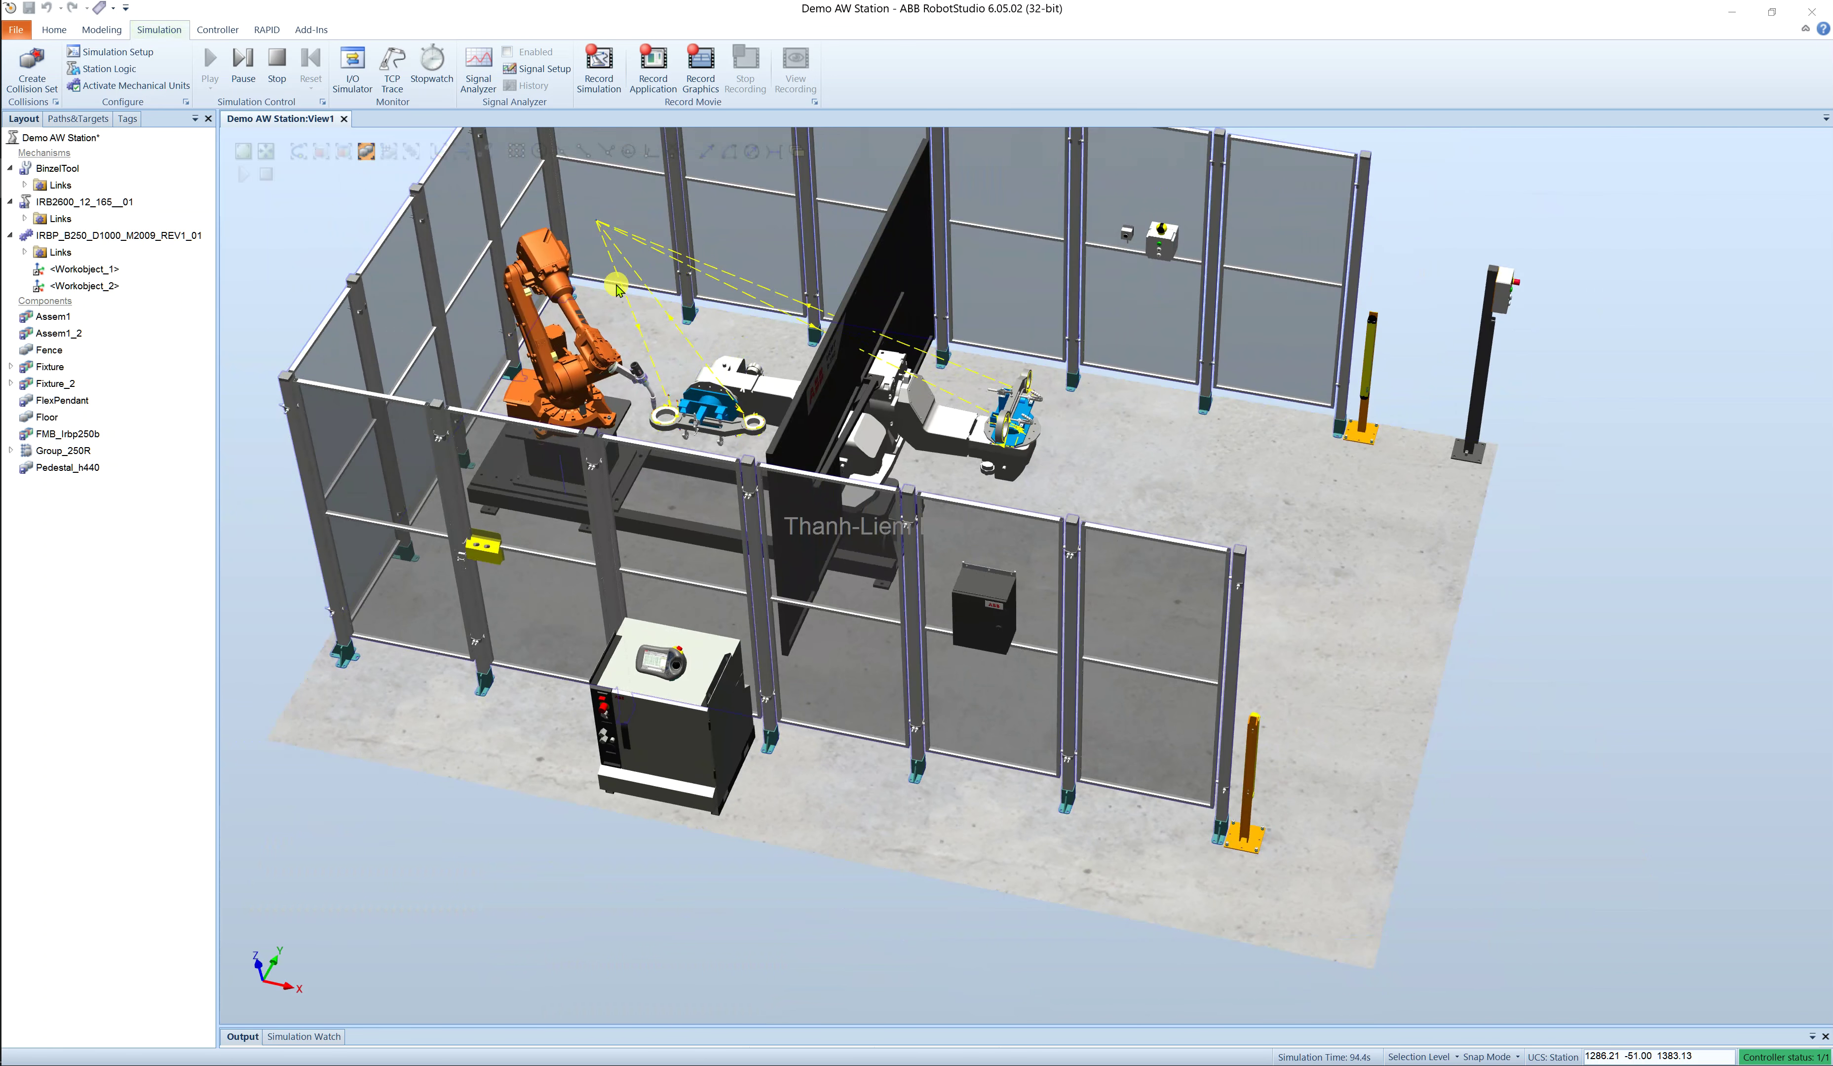
scroll(616, 288, "up", 2)
scroll(616, 288, "up", 1)
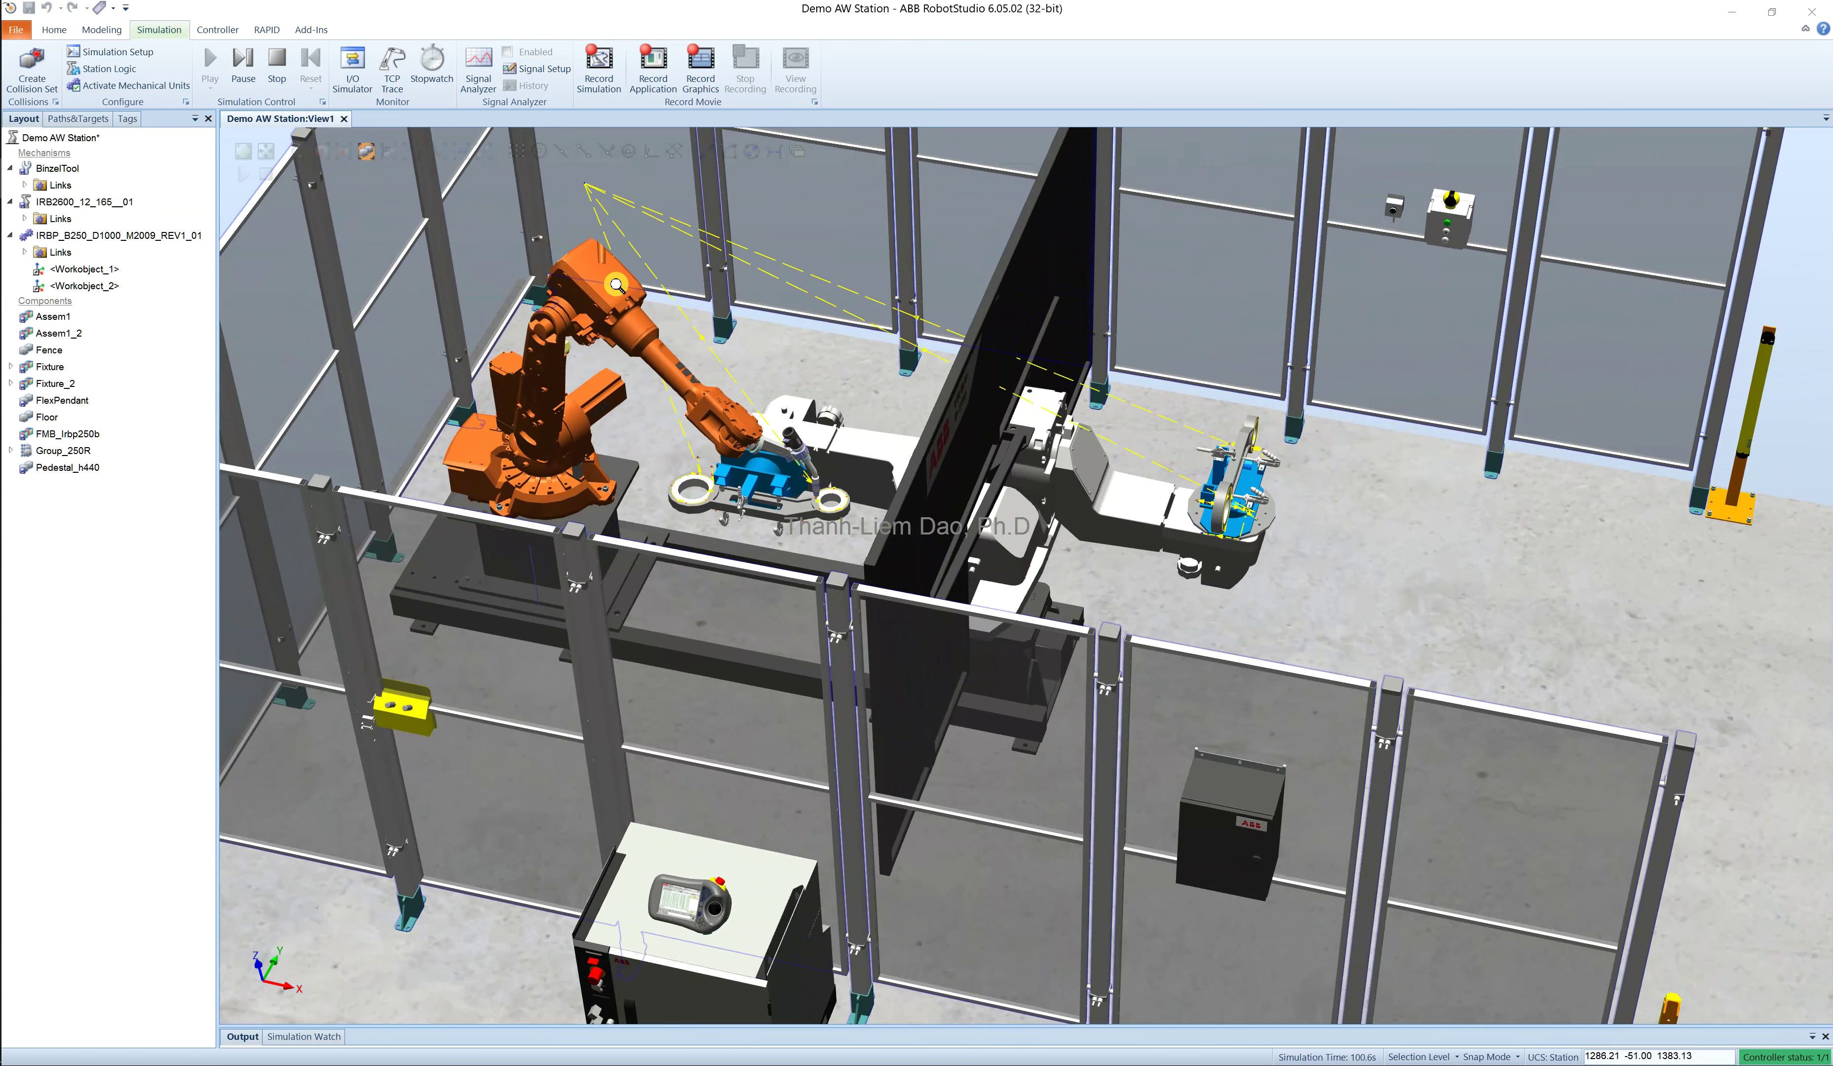
Examine the robot and positioner motion from a steep top view of the cell
mouse_move(615, 284)
middle_mouse_down()
mouse_move(565, 284)
mouse_move(626, 328)
middle_mouse_up()
scroll(592, 303, "down", 2)
scroll(586, 304, "up", 3)
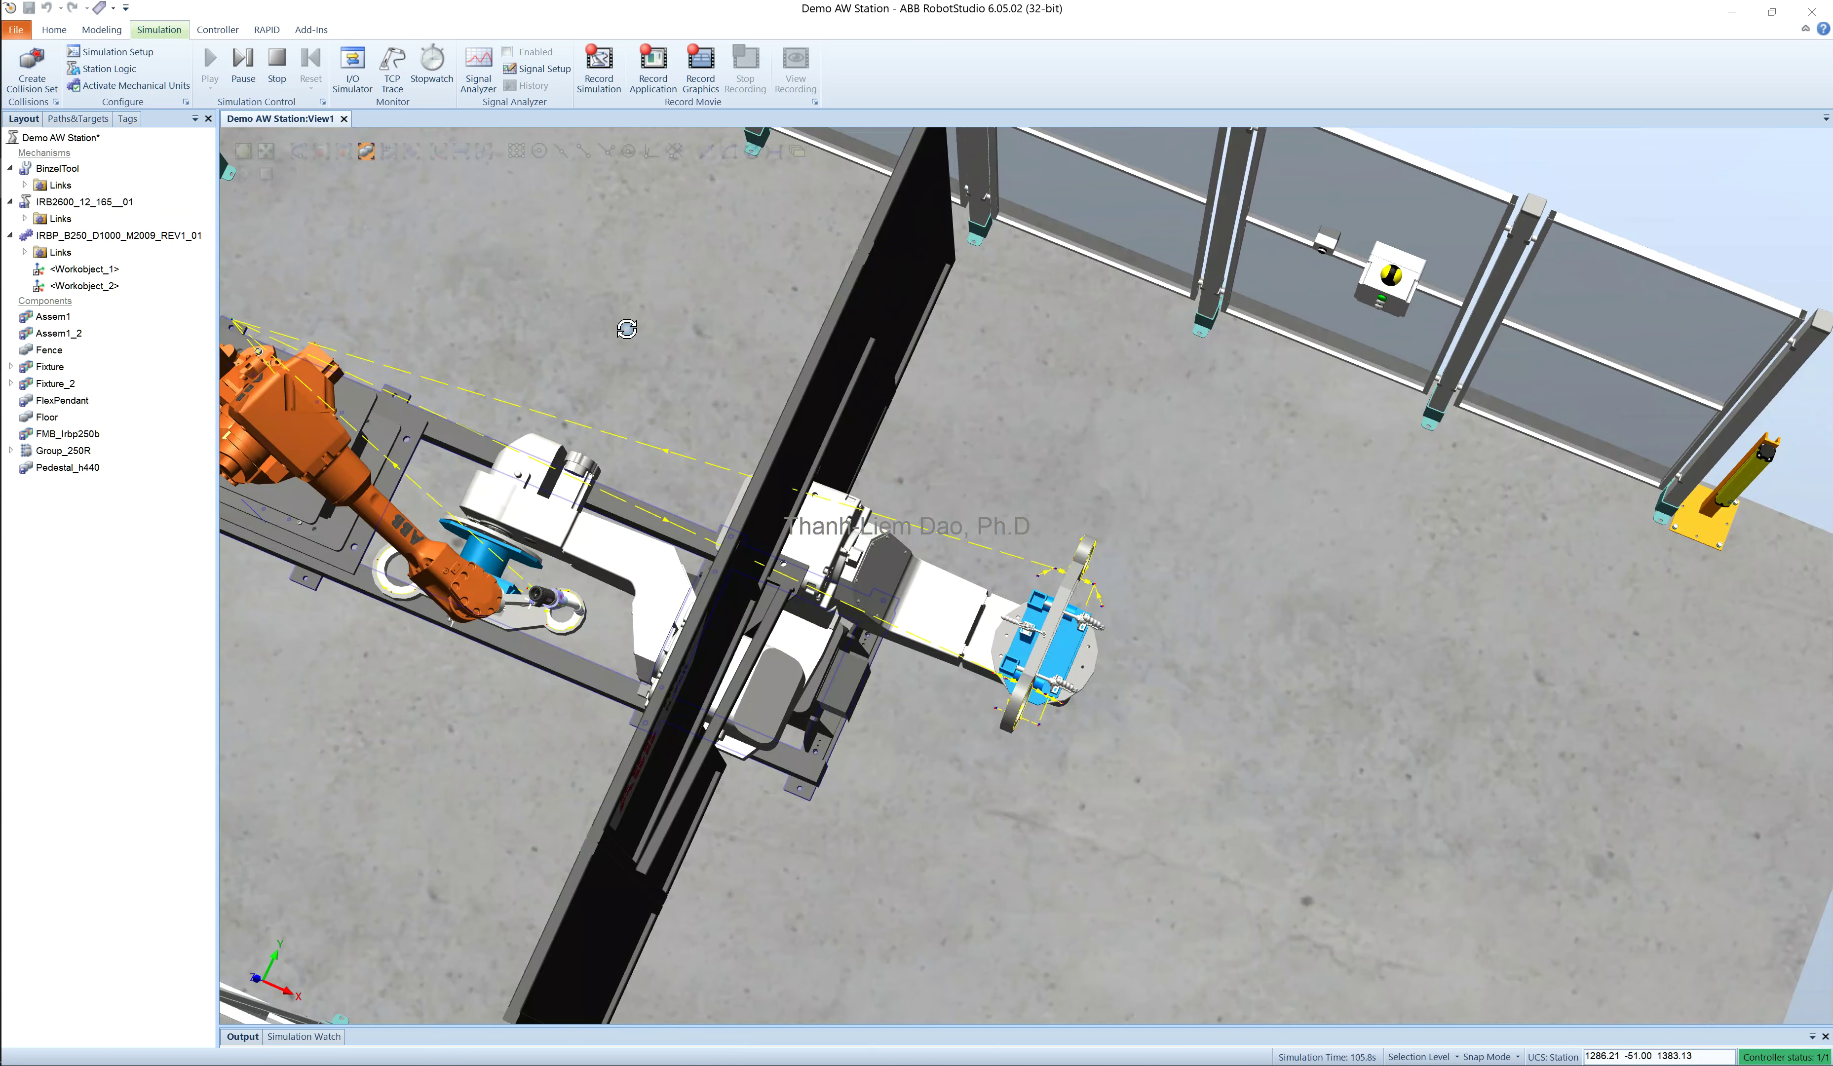
scroll(757, 460, "down", 1)
scroll(806, 565, "down", 2)
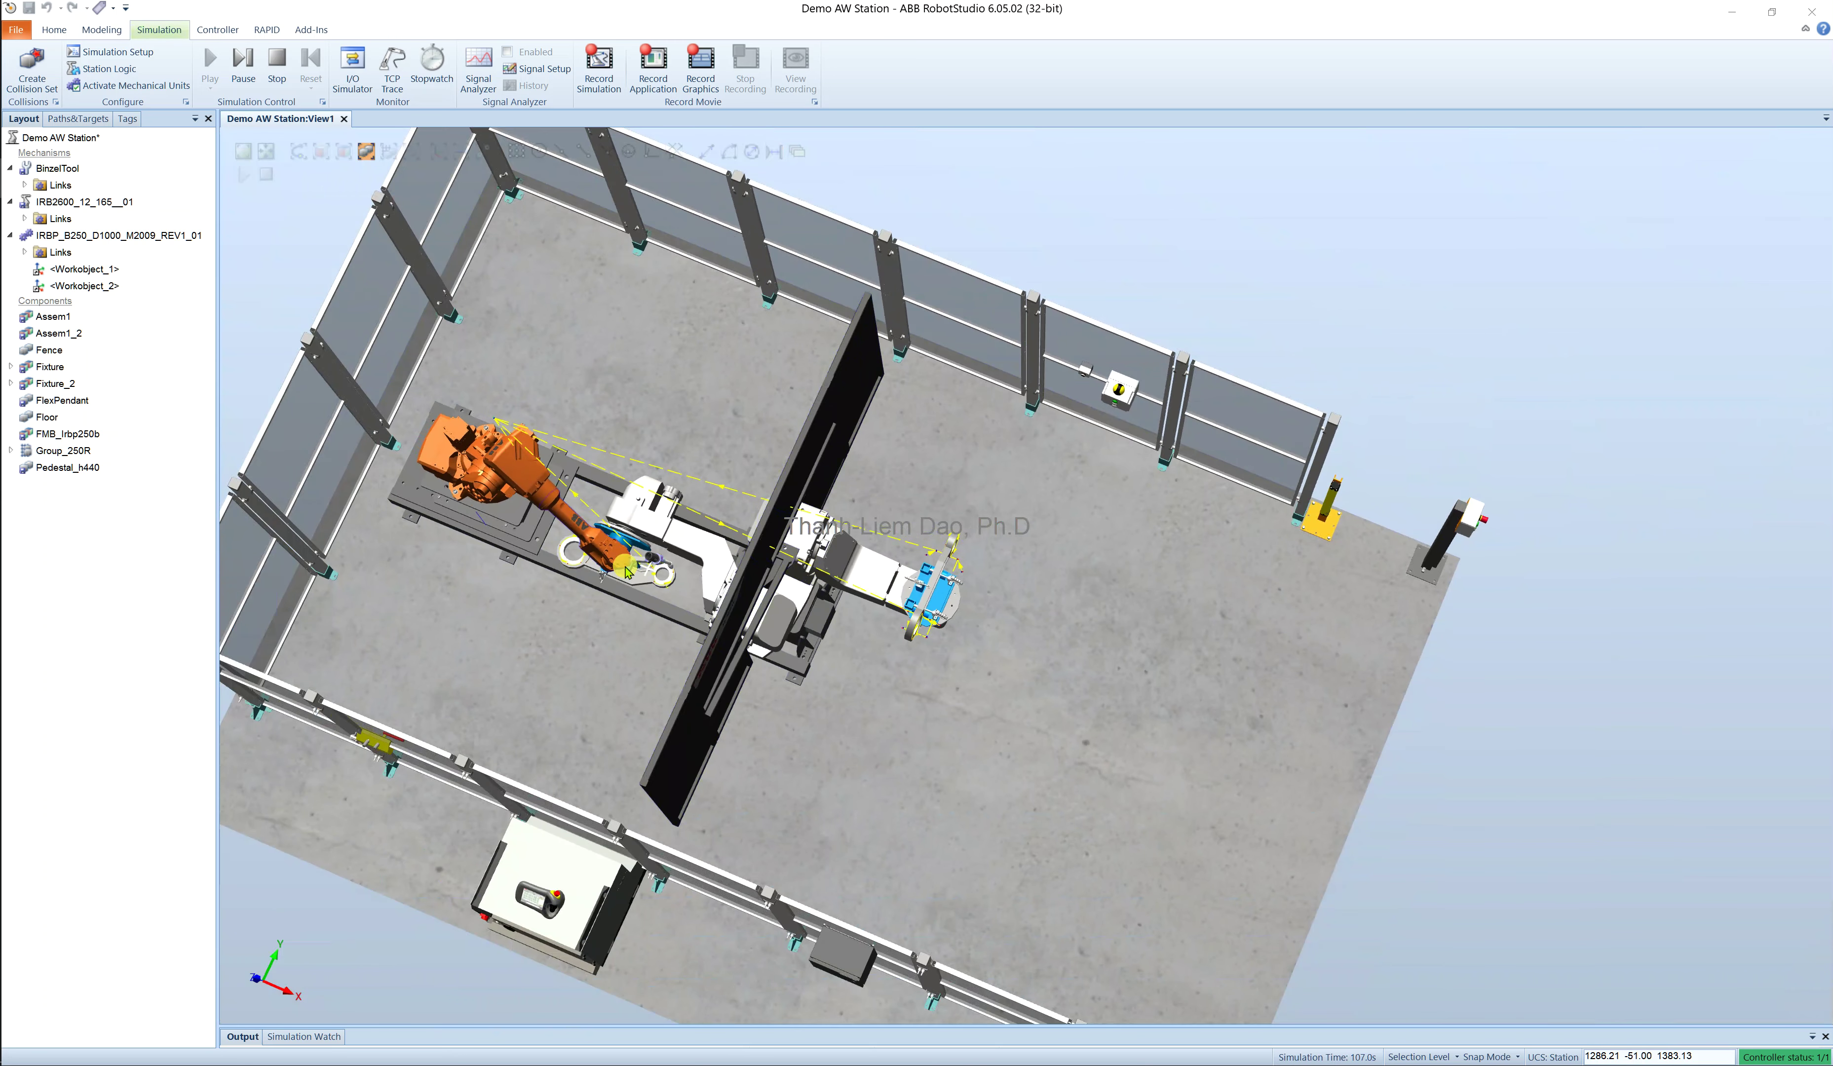
scroll(366, 550, "up", 3)
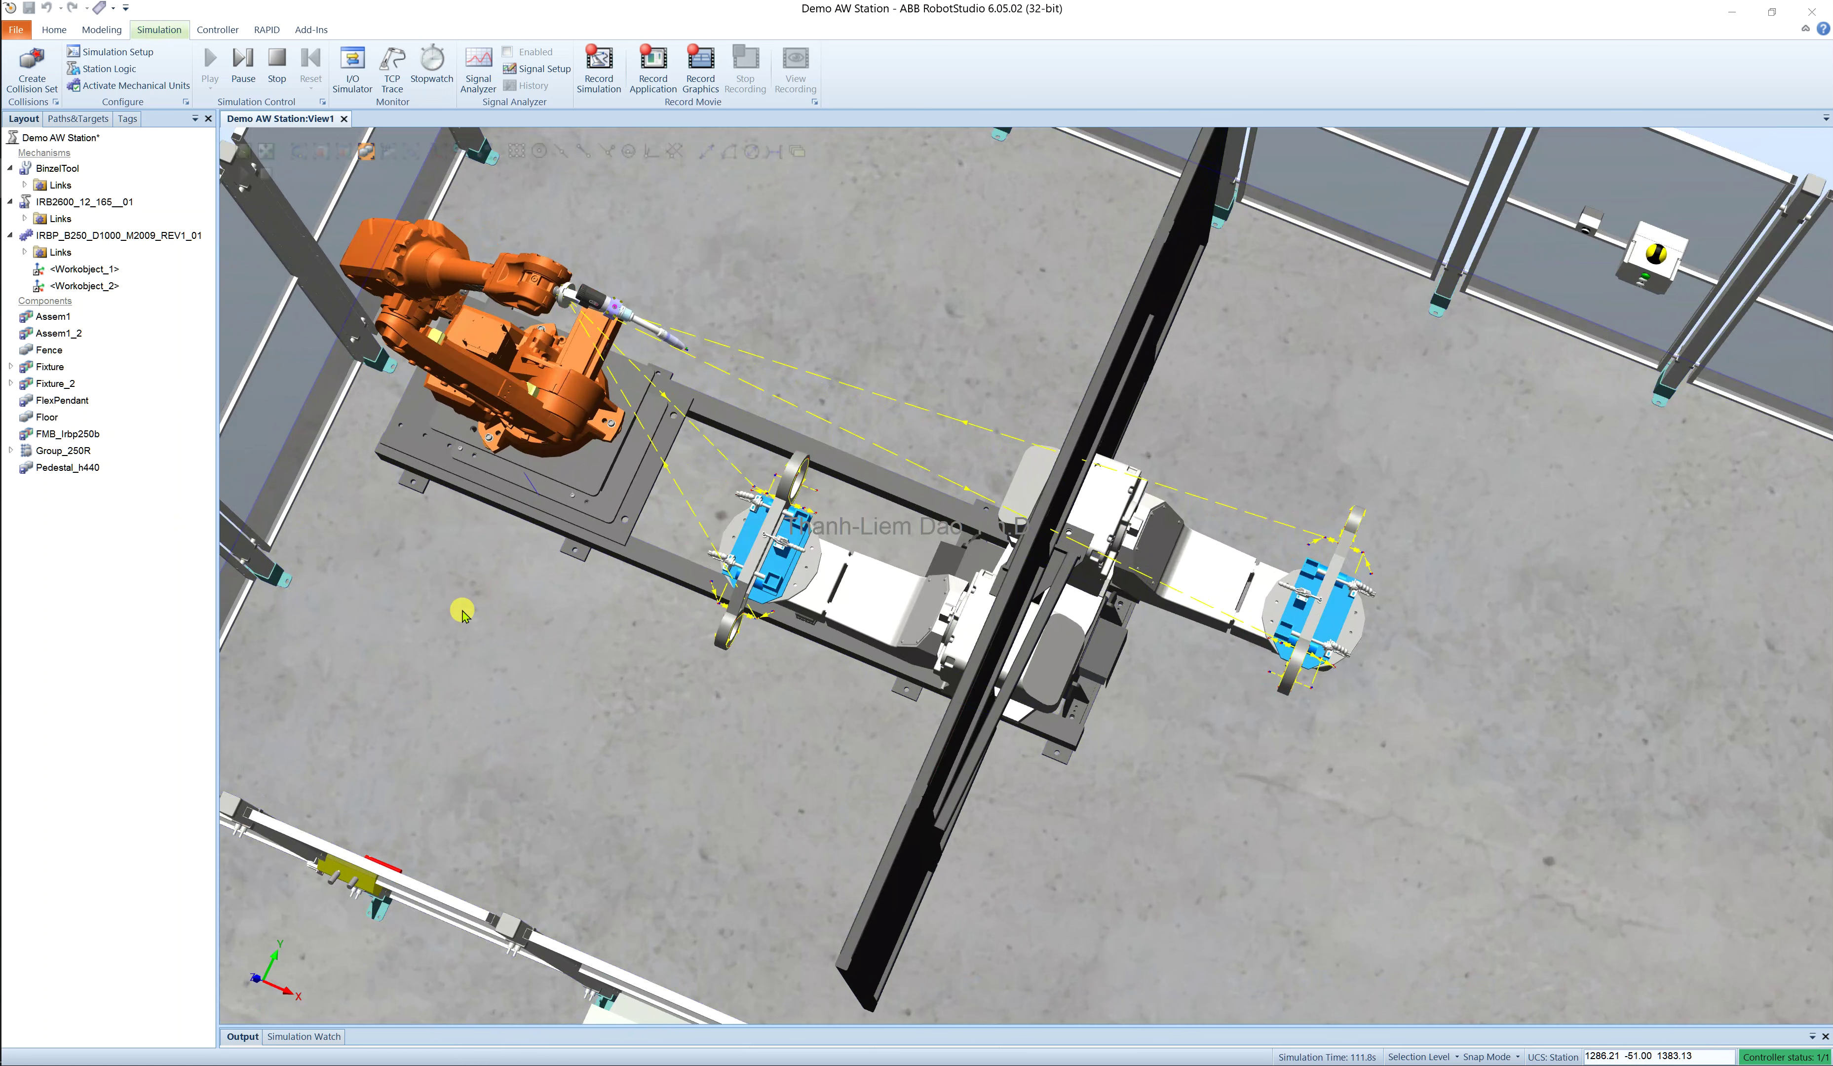
Bring the cell from the top view back to an oblique overview from the robot side
scroll(633, 623, "down", 2)
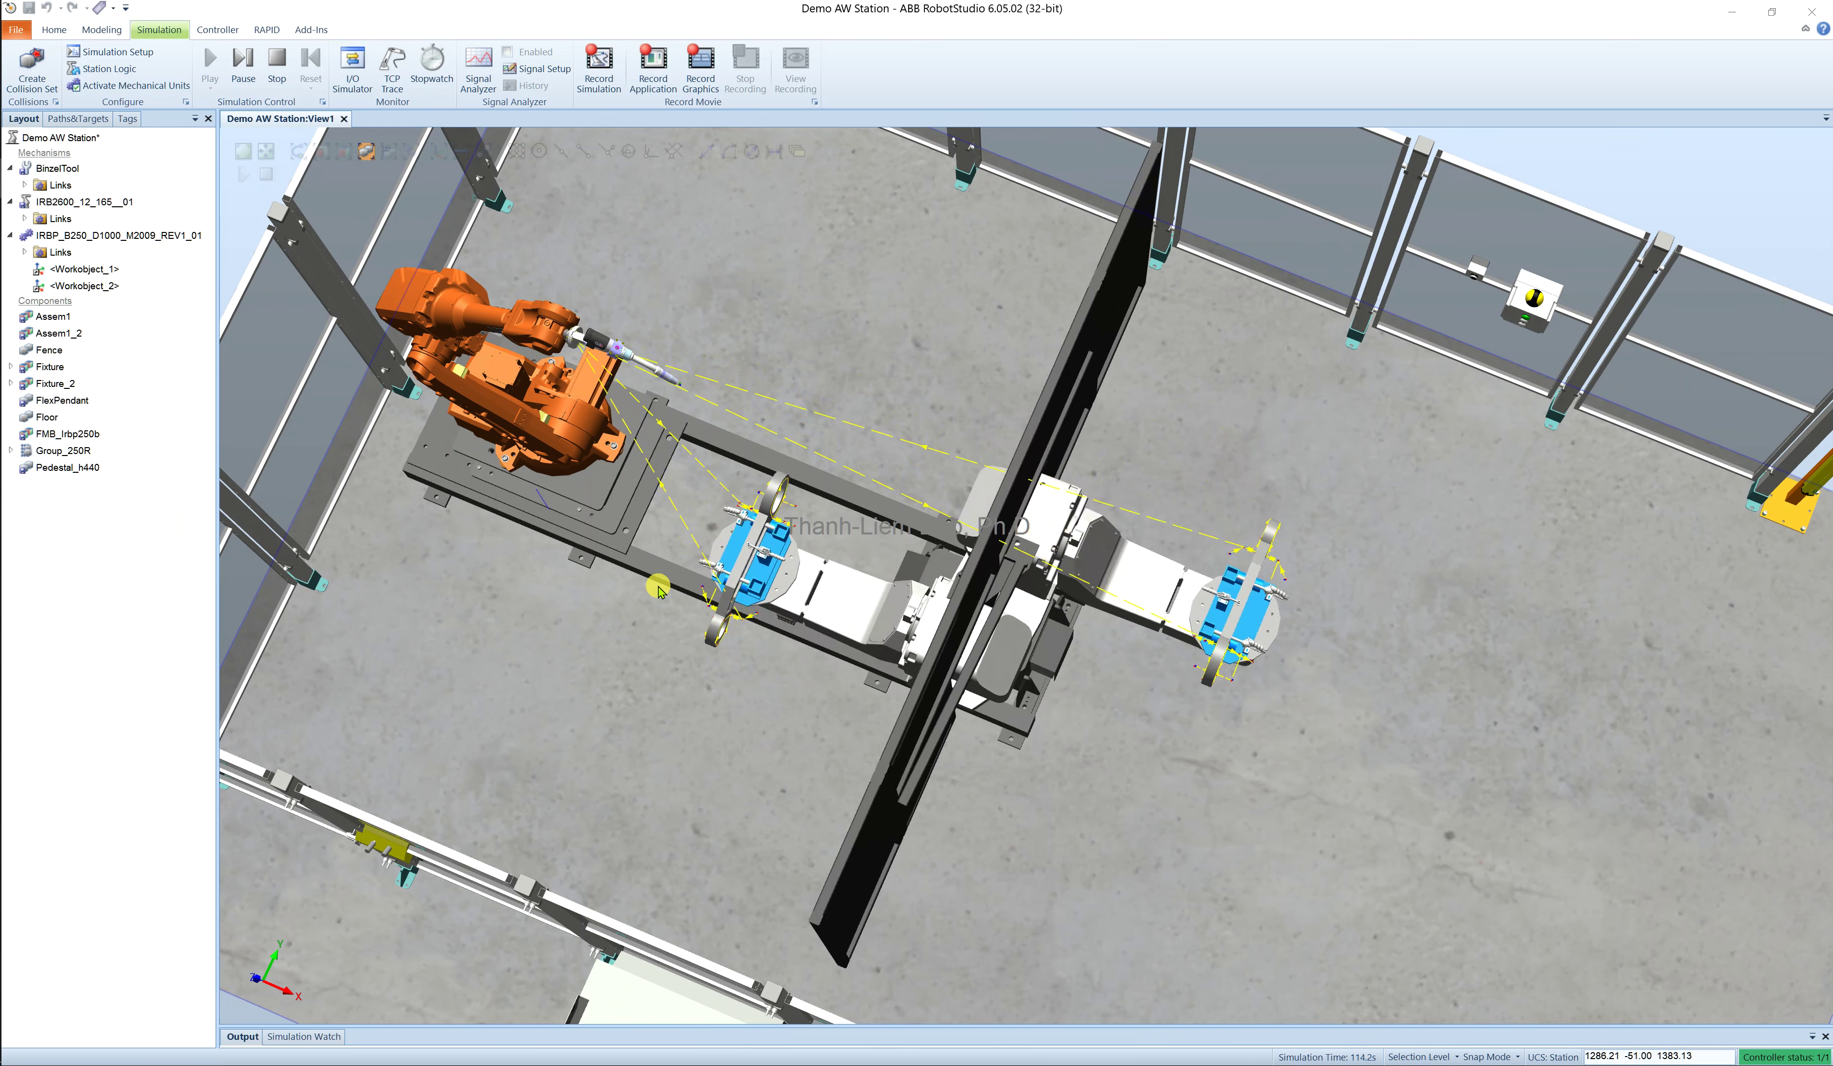
scroll(658, 591, "down", 3)
left_click_drag(658, 590, 716, 558, "ctrl+shift")
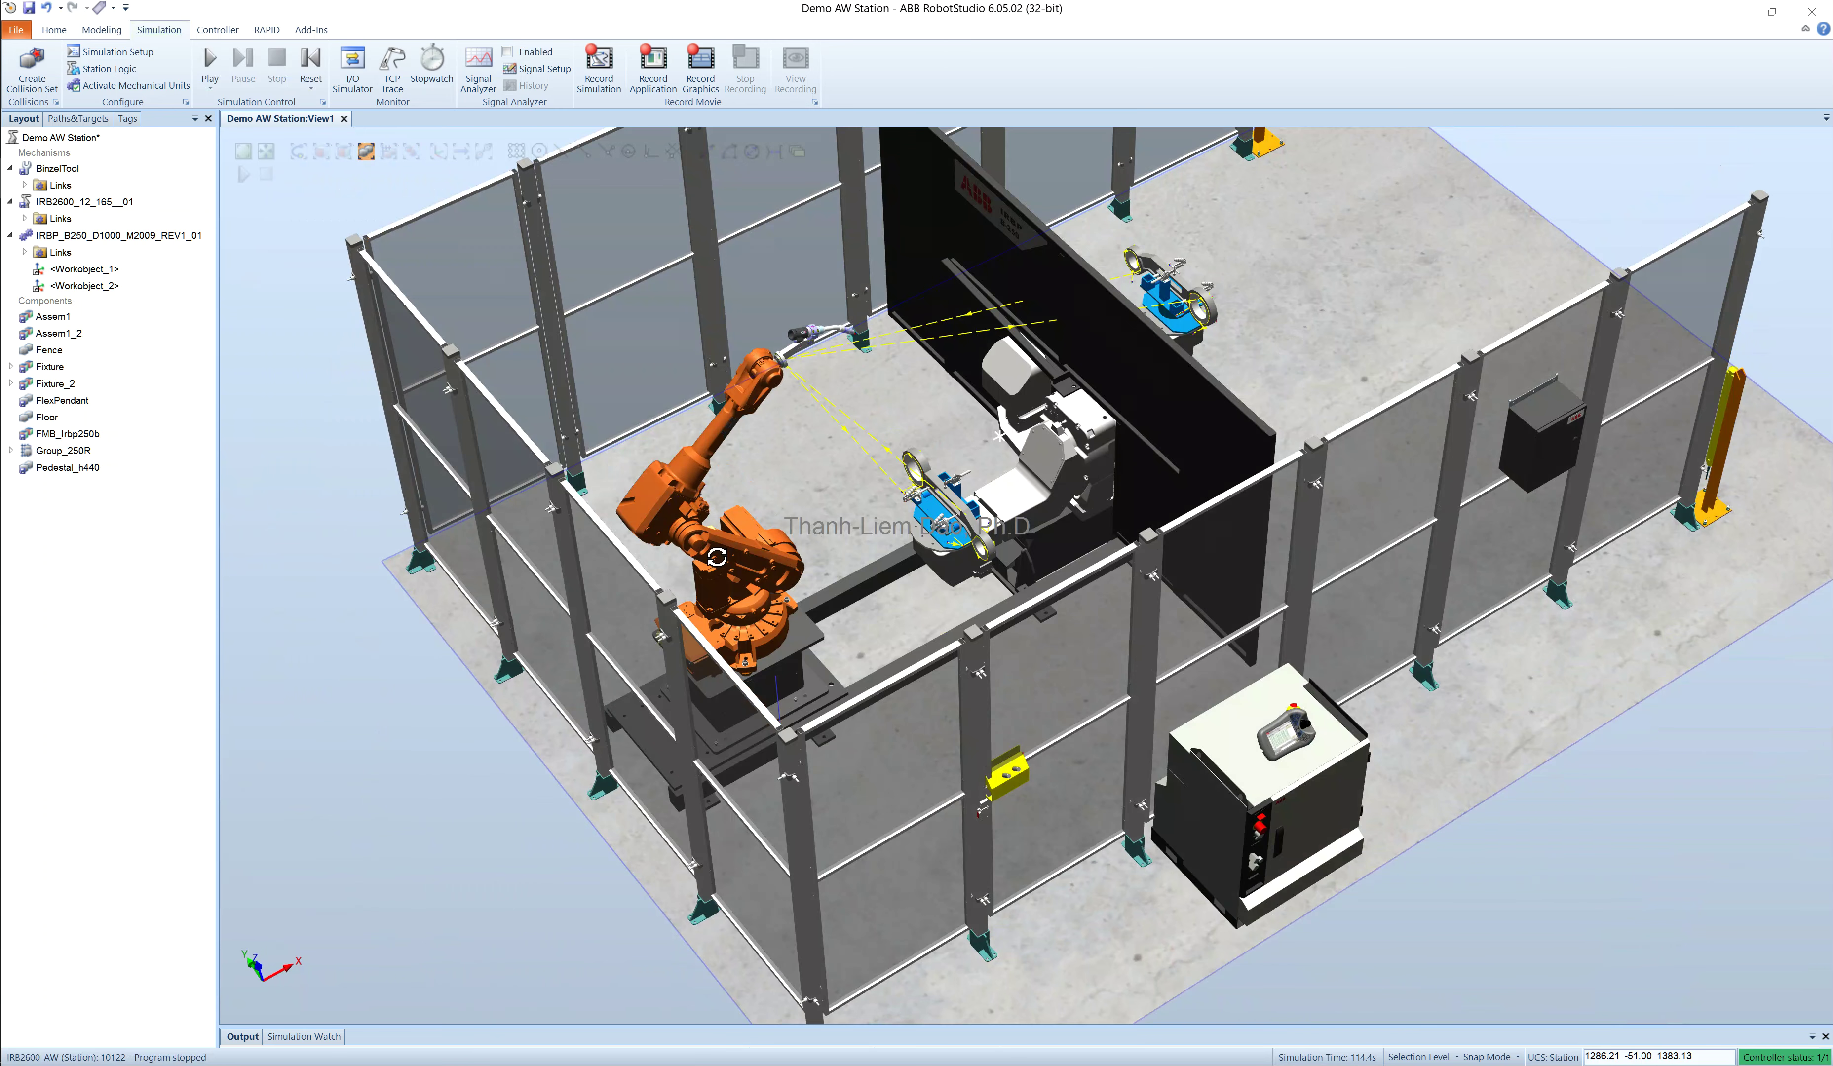
scroll(717, 558, "down", 2)
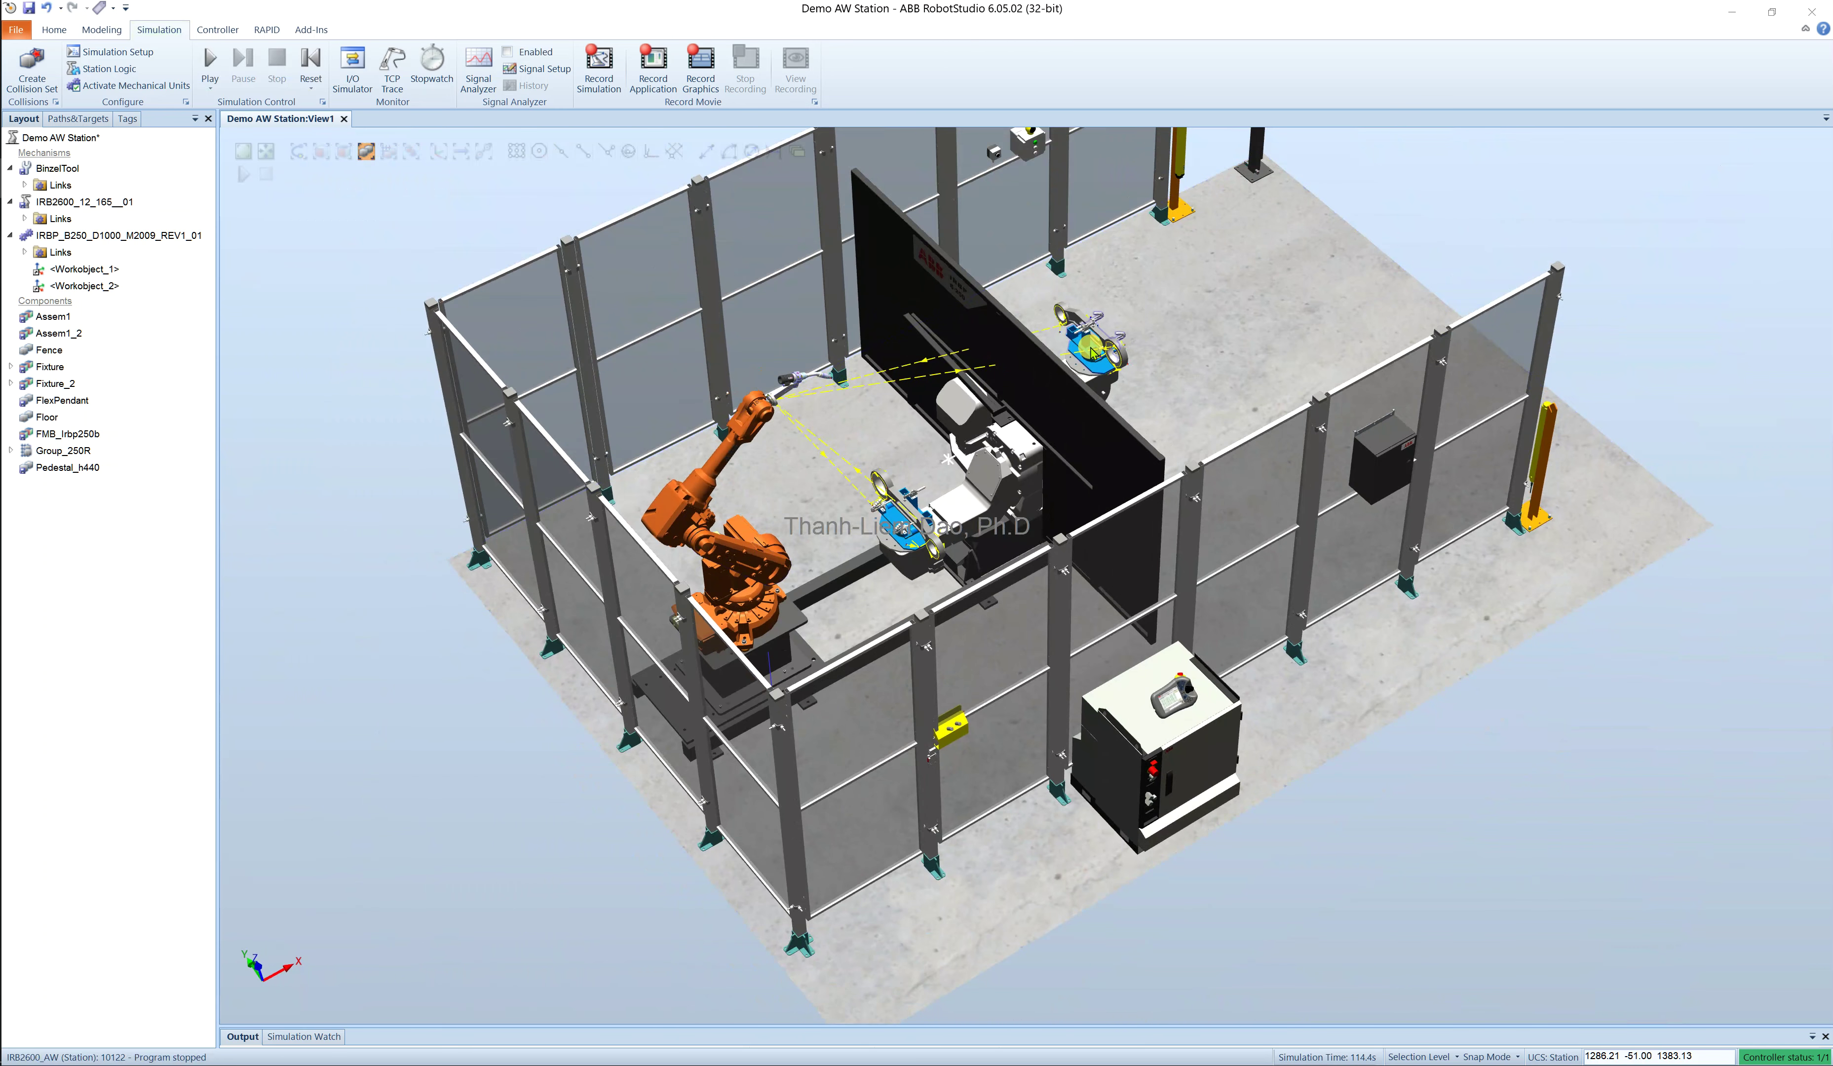
View the station from above the opposite fence, with the loading area in the foreground
left_click(1000, 441)
left_click_drag(1000, 440, 1098, 468, "ctrl+shift")
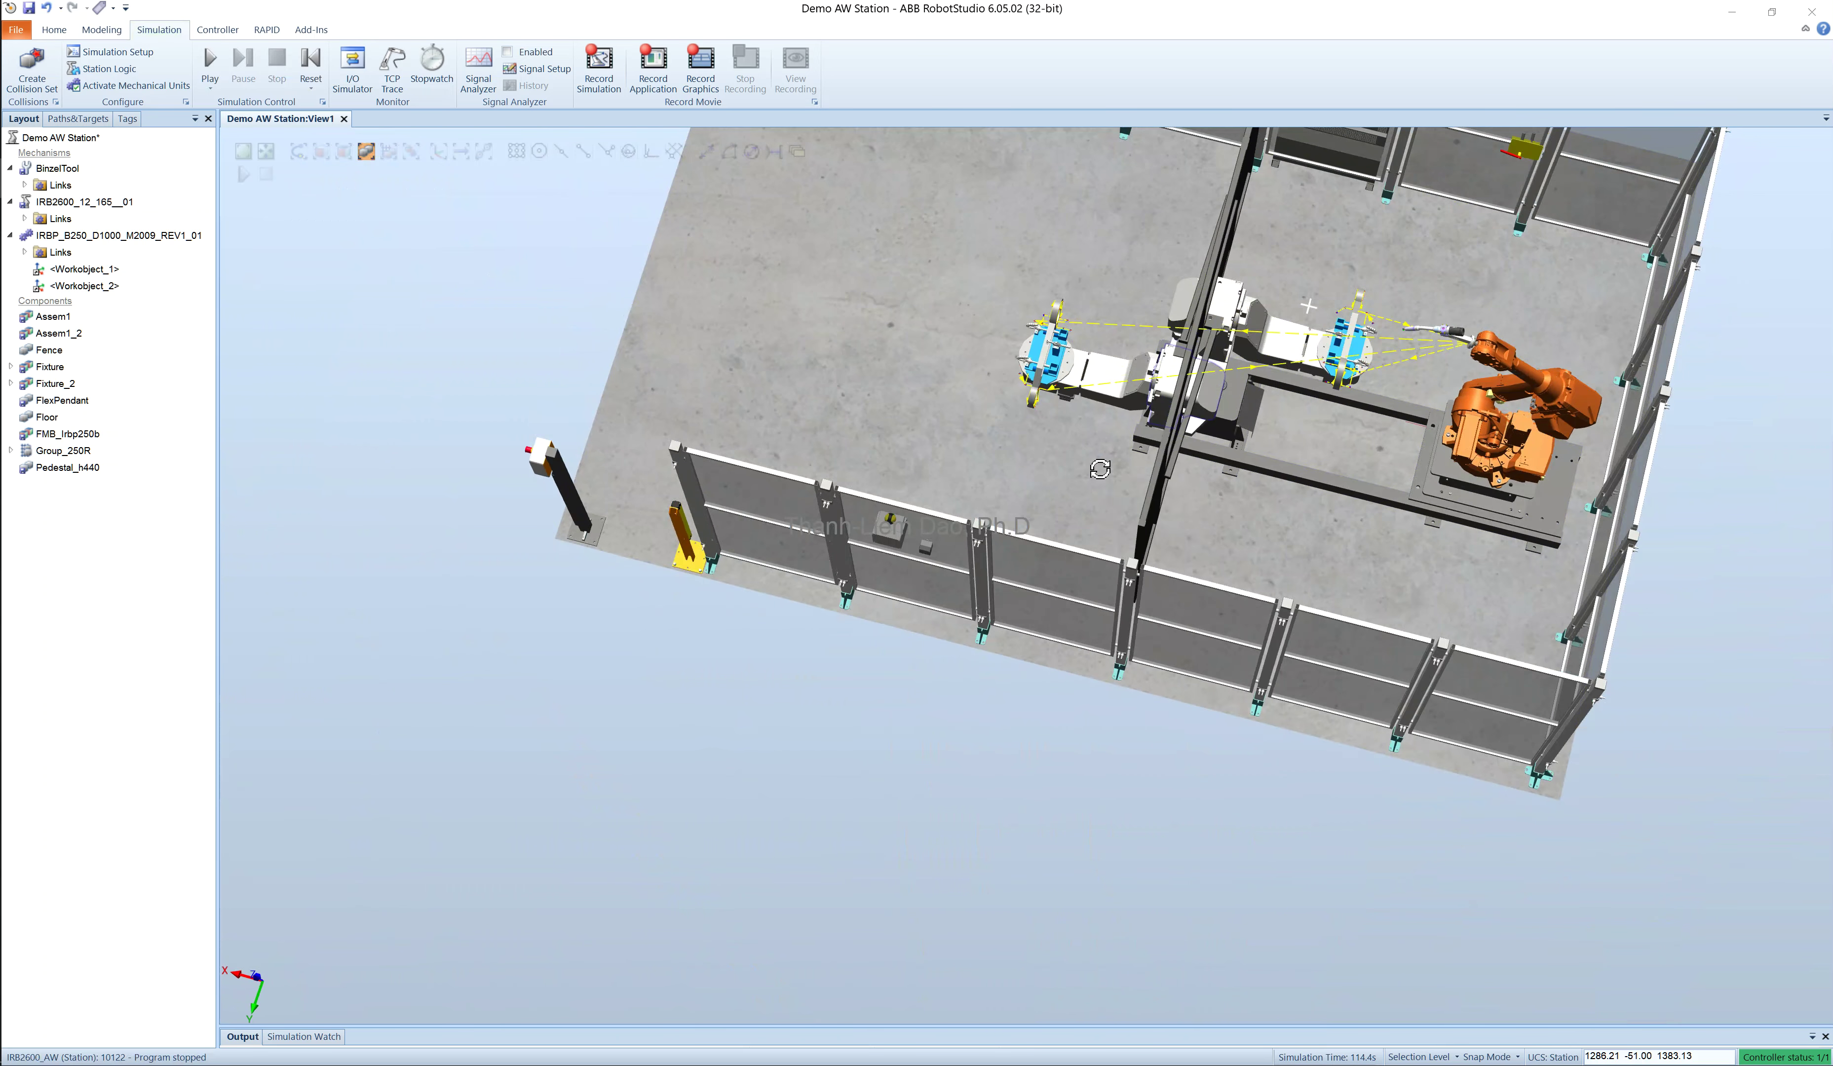
right_click(1098, 468)
left_click(1162, 733)
scroll(1127, 451, "down", 2)
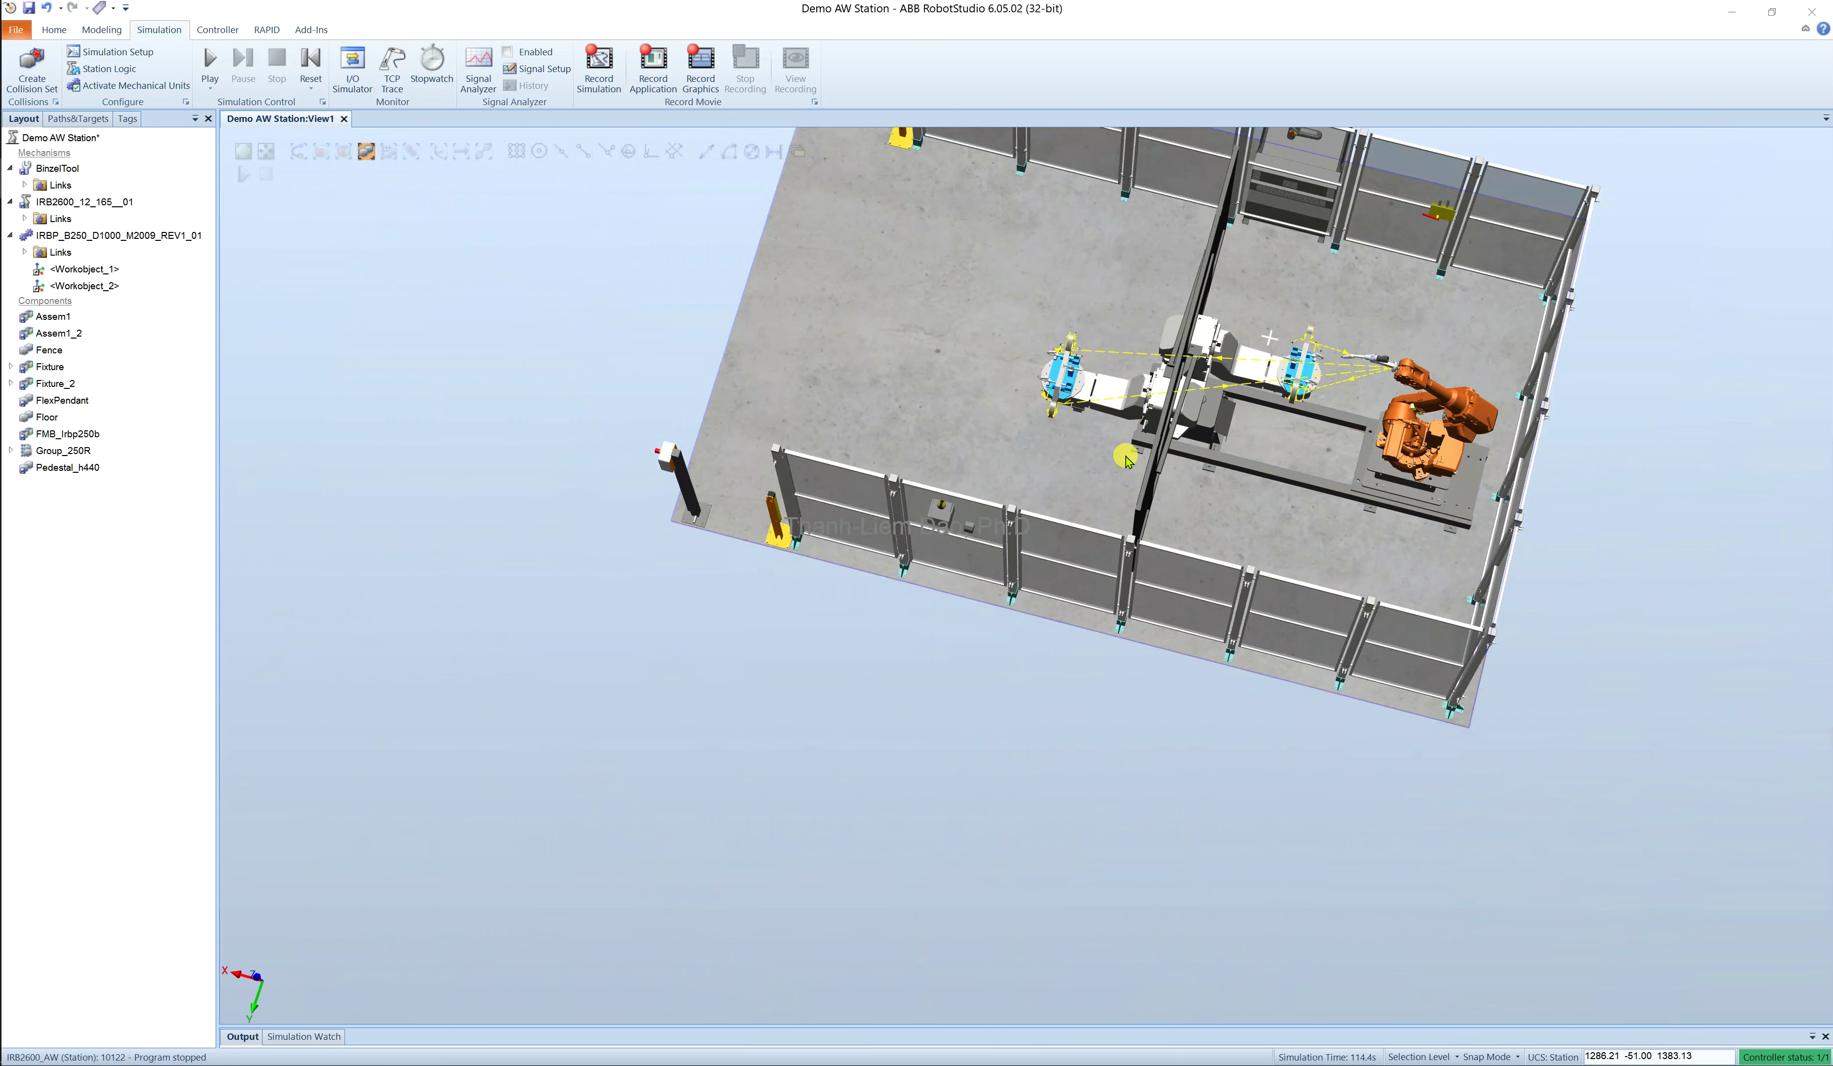
Examine the two positioner stations and the robot up close from above the fence
scroll(1302, 219, "up", 1)
scroll(1302, 219, "up", 3)
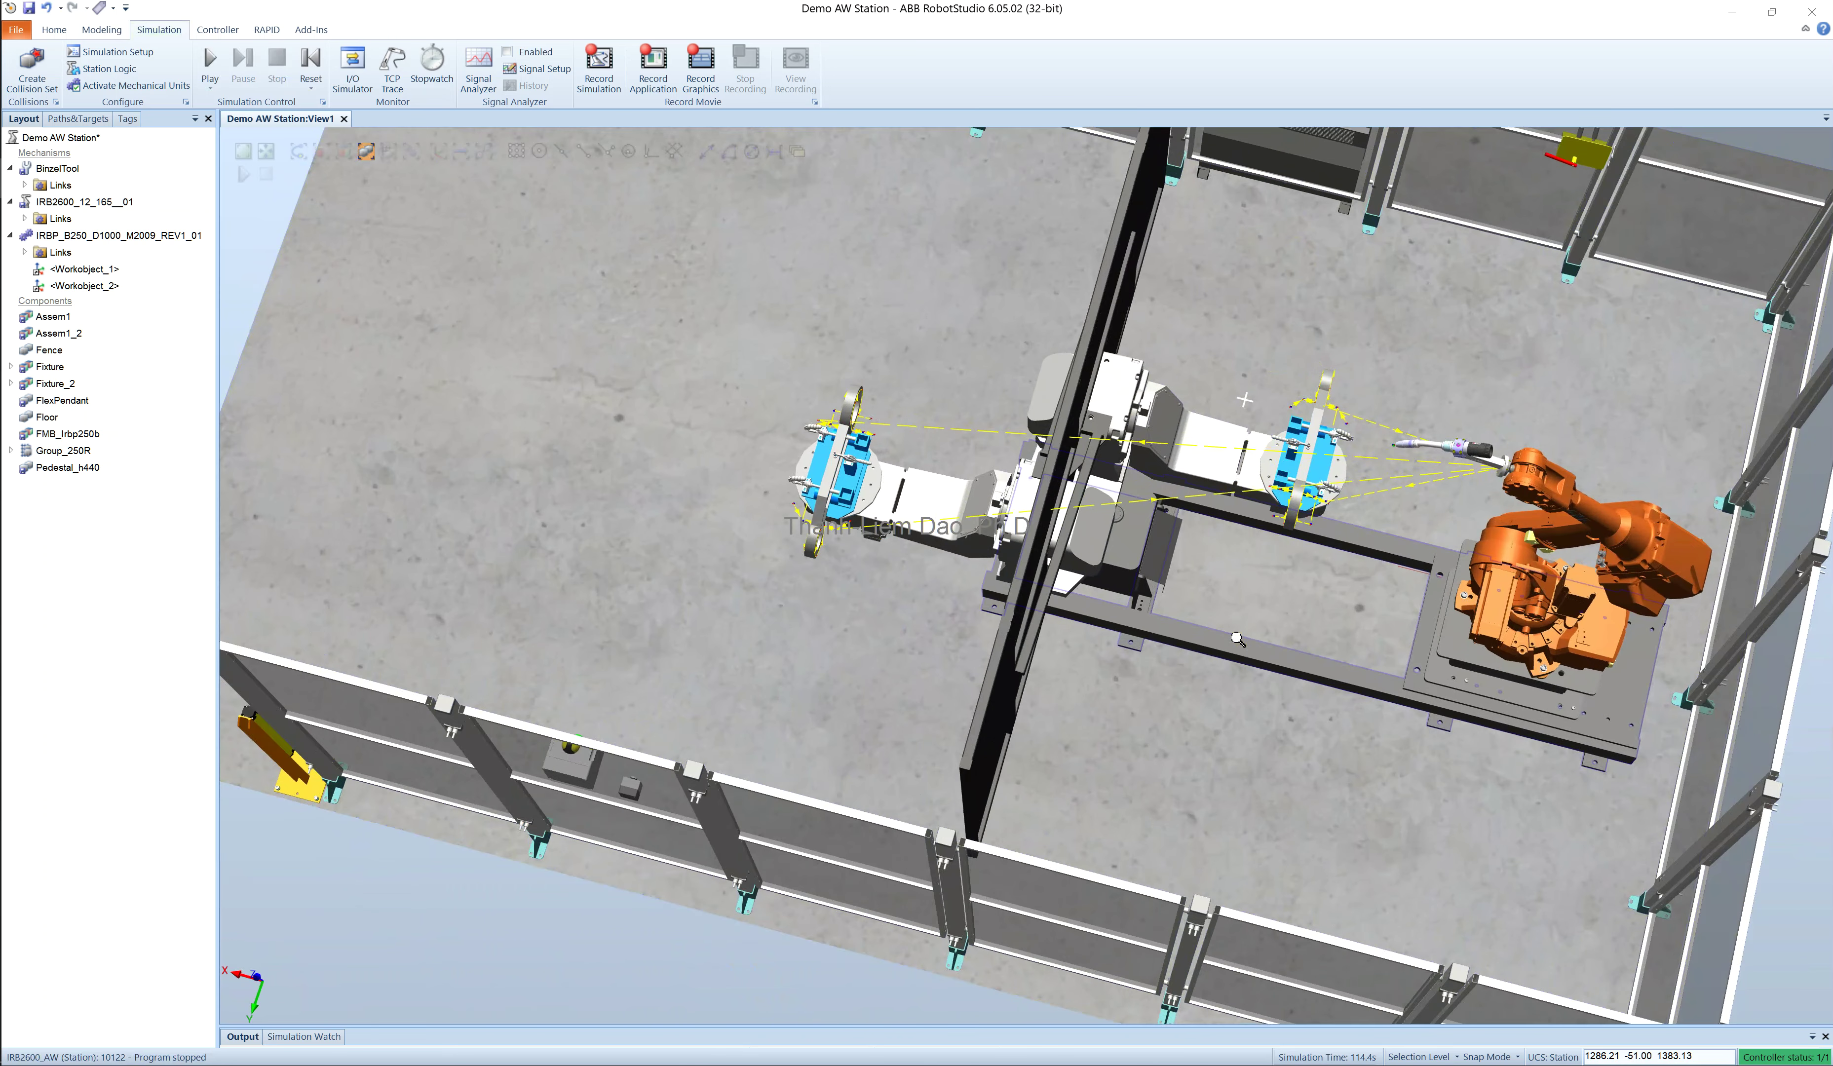
scroll(1238, 639, "down", 2)
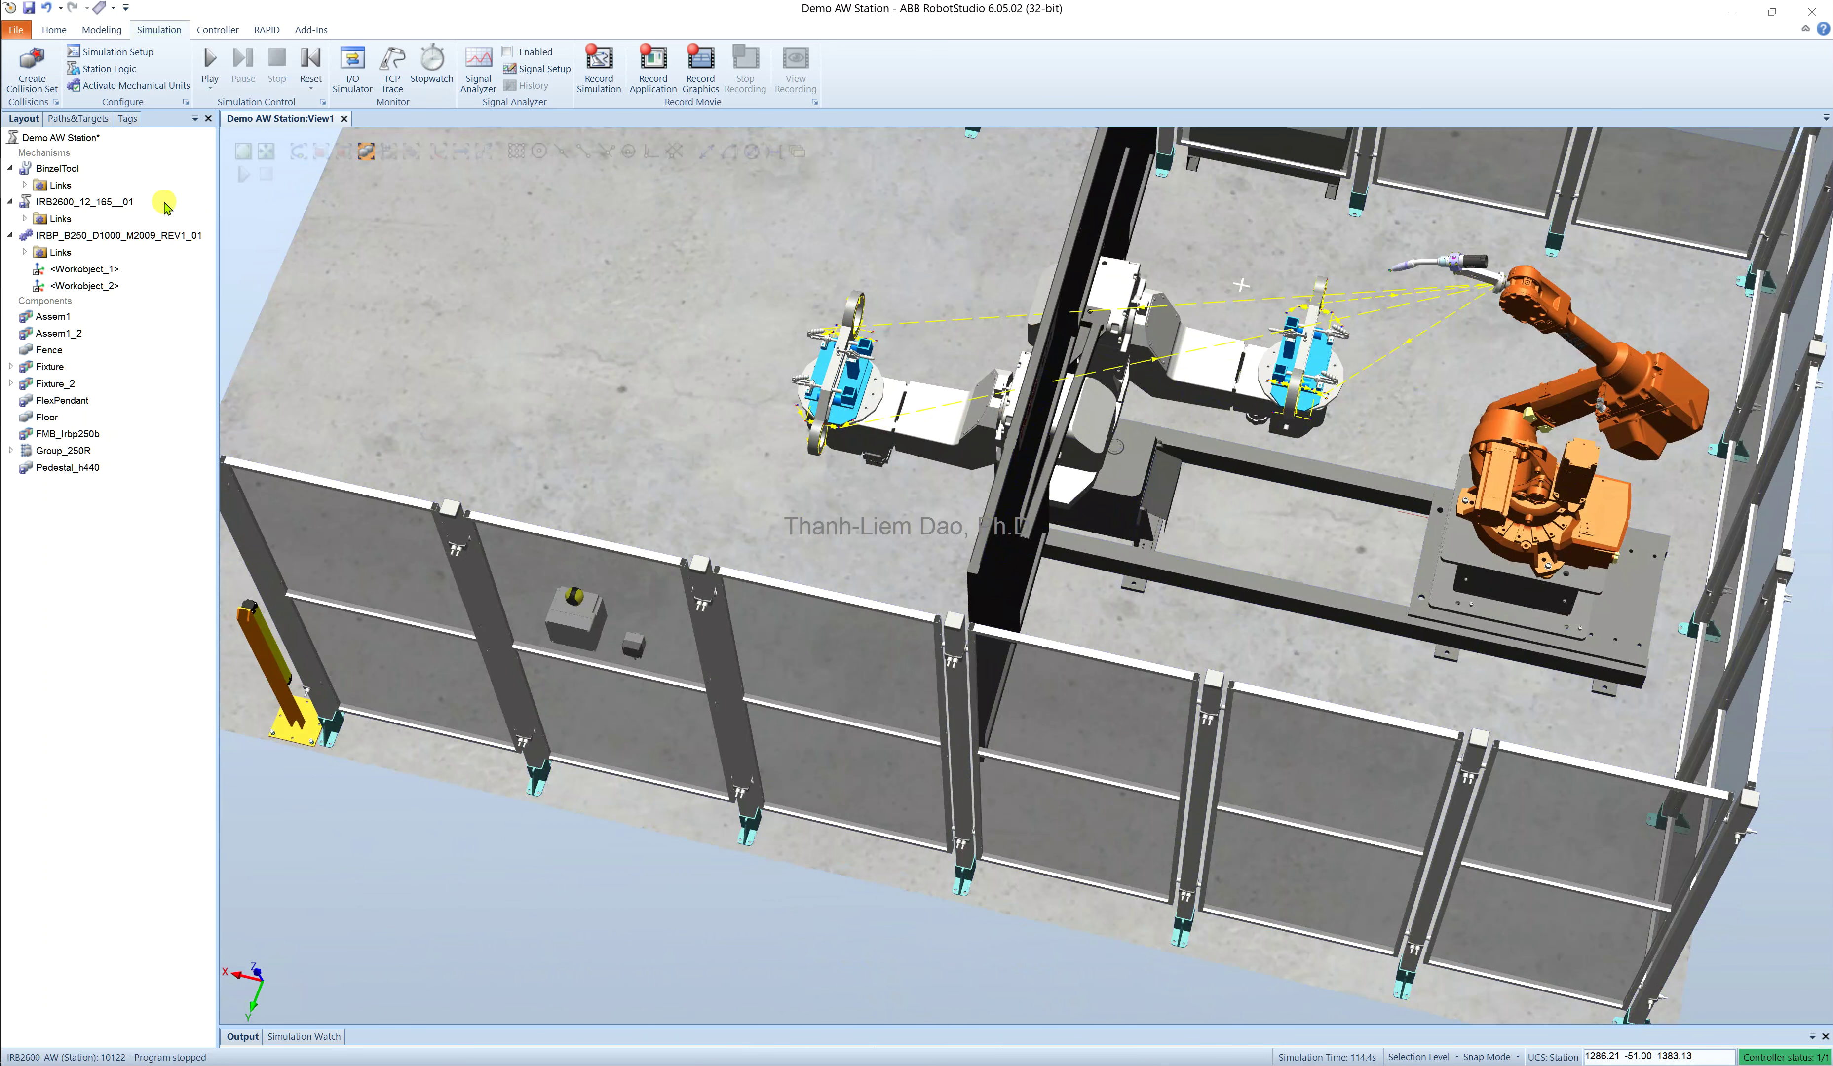
Inspect the instructions of paths Part_2_Pth_4, Part_1_Pth_1 and Part_2_Pth_1, checking which station unit each ActUnit activates
left_click(77, 119)
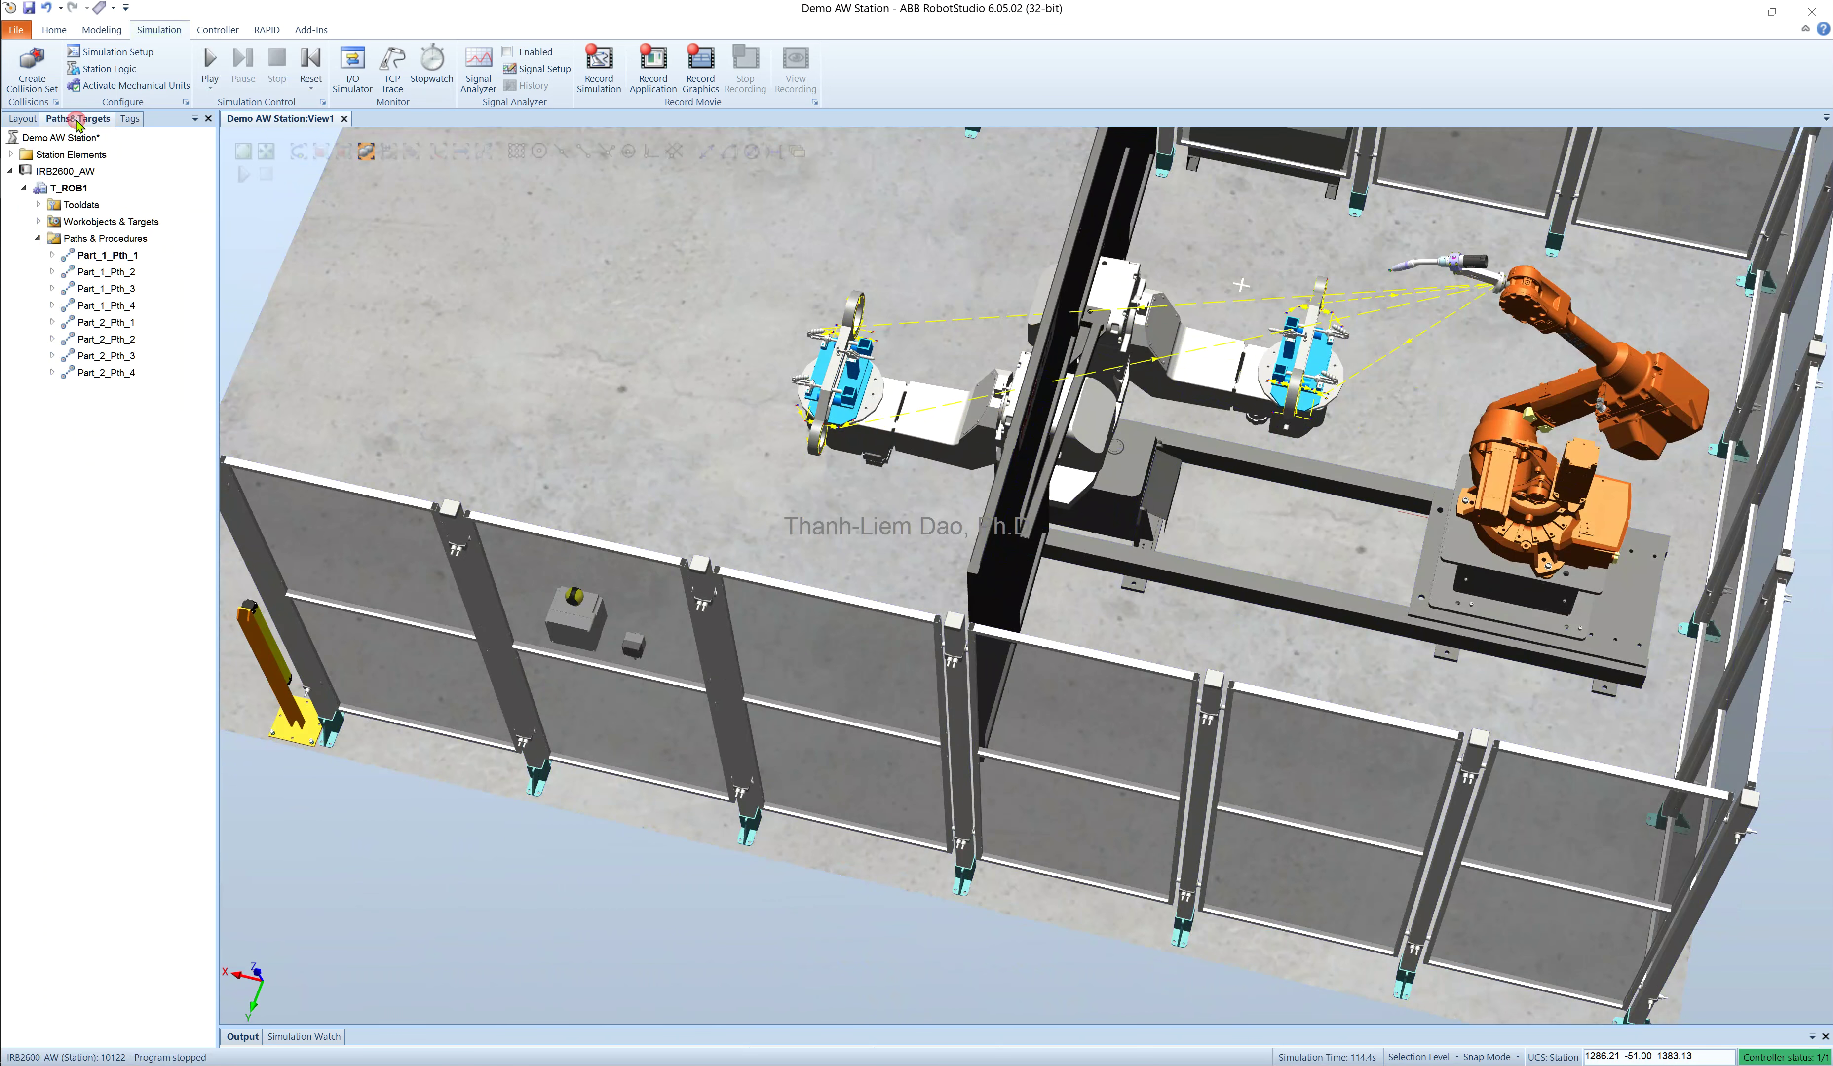
left_click(52, 372)
left_click(114, 389)
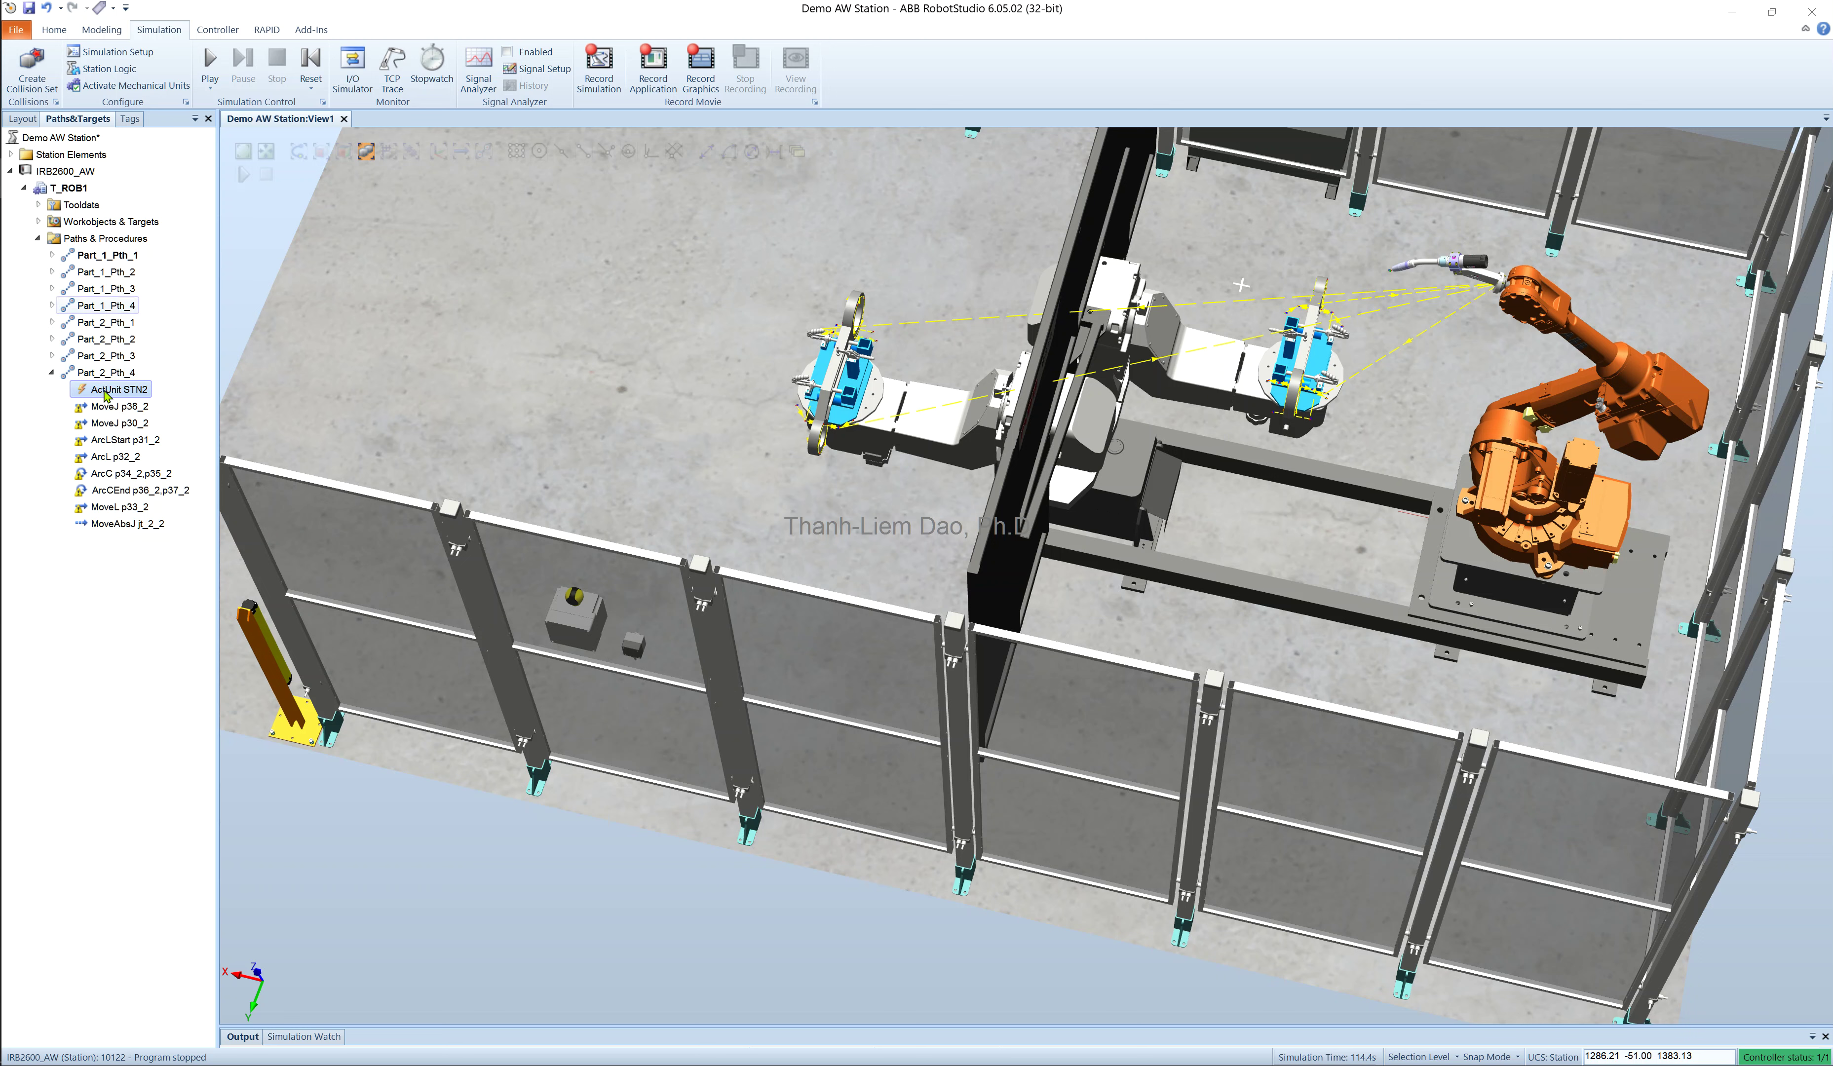
left_click(52, 257)
left_click(105, 273)
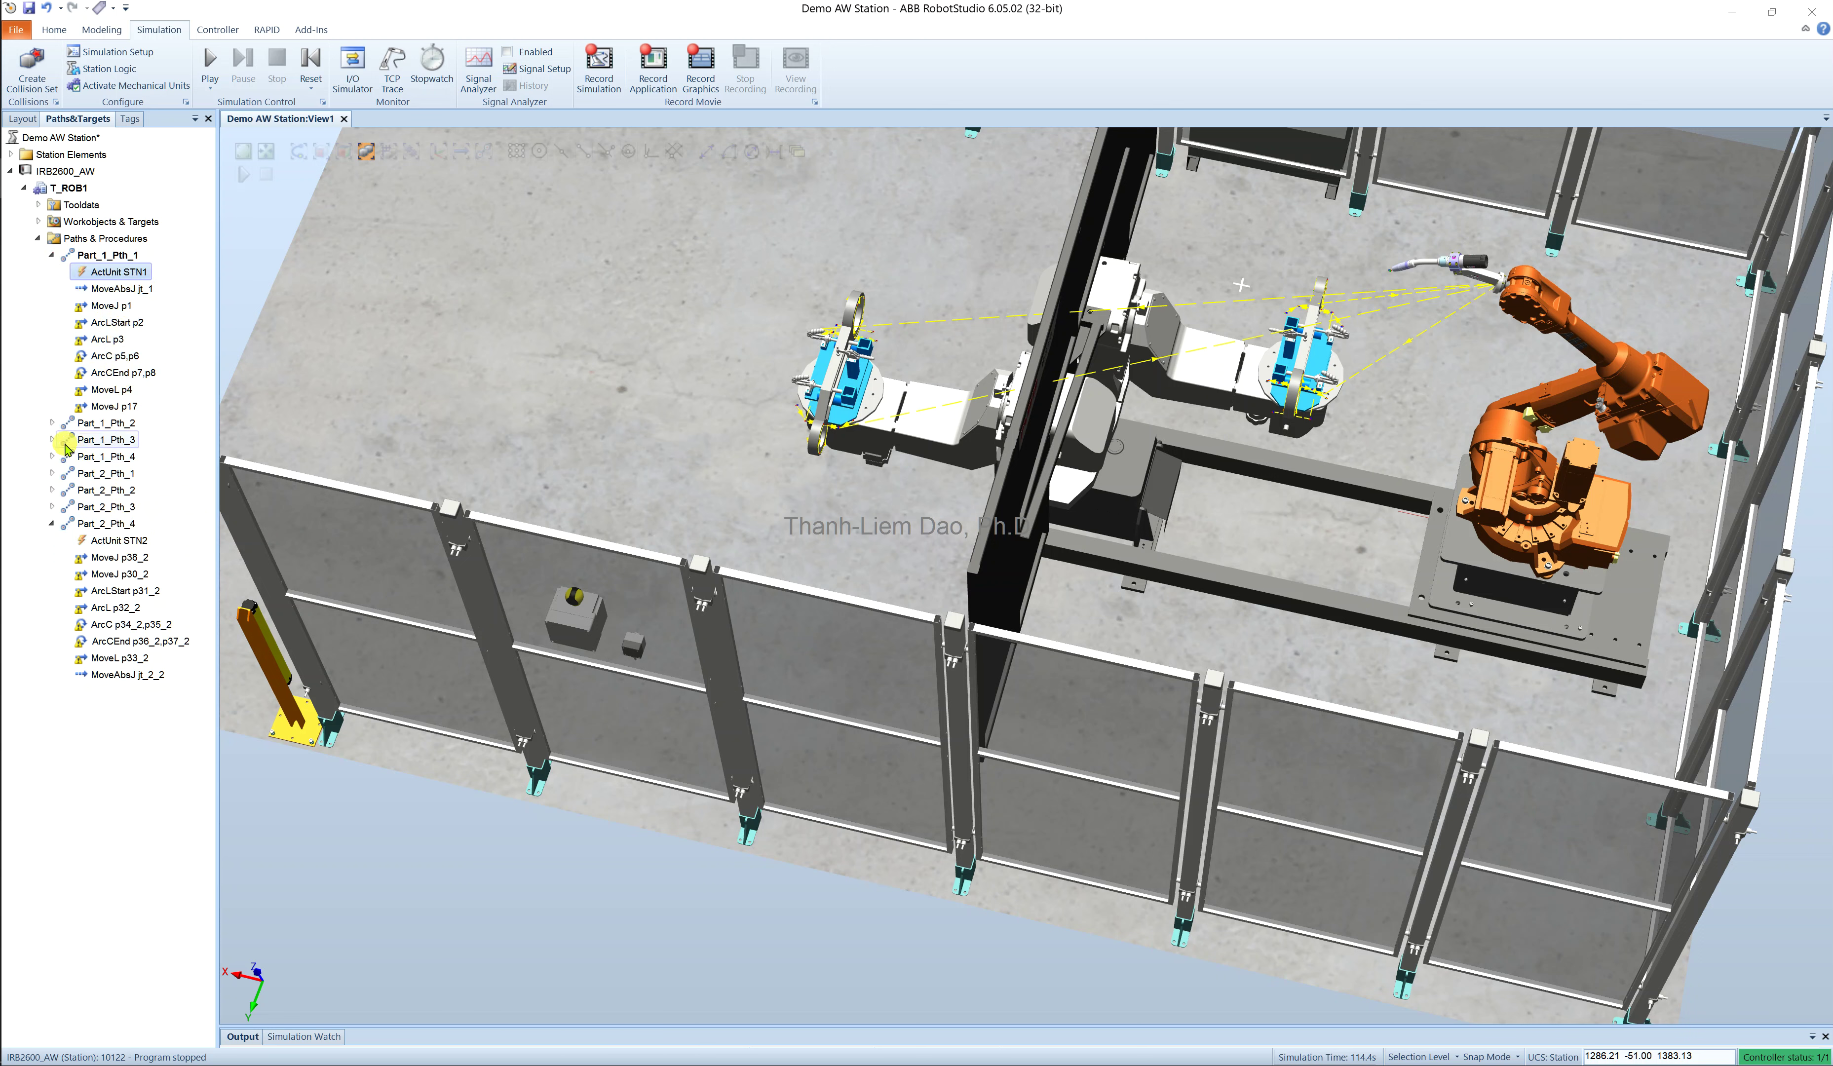
left_click(53, 474)
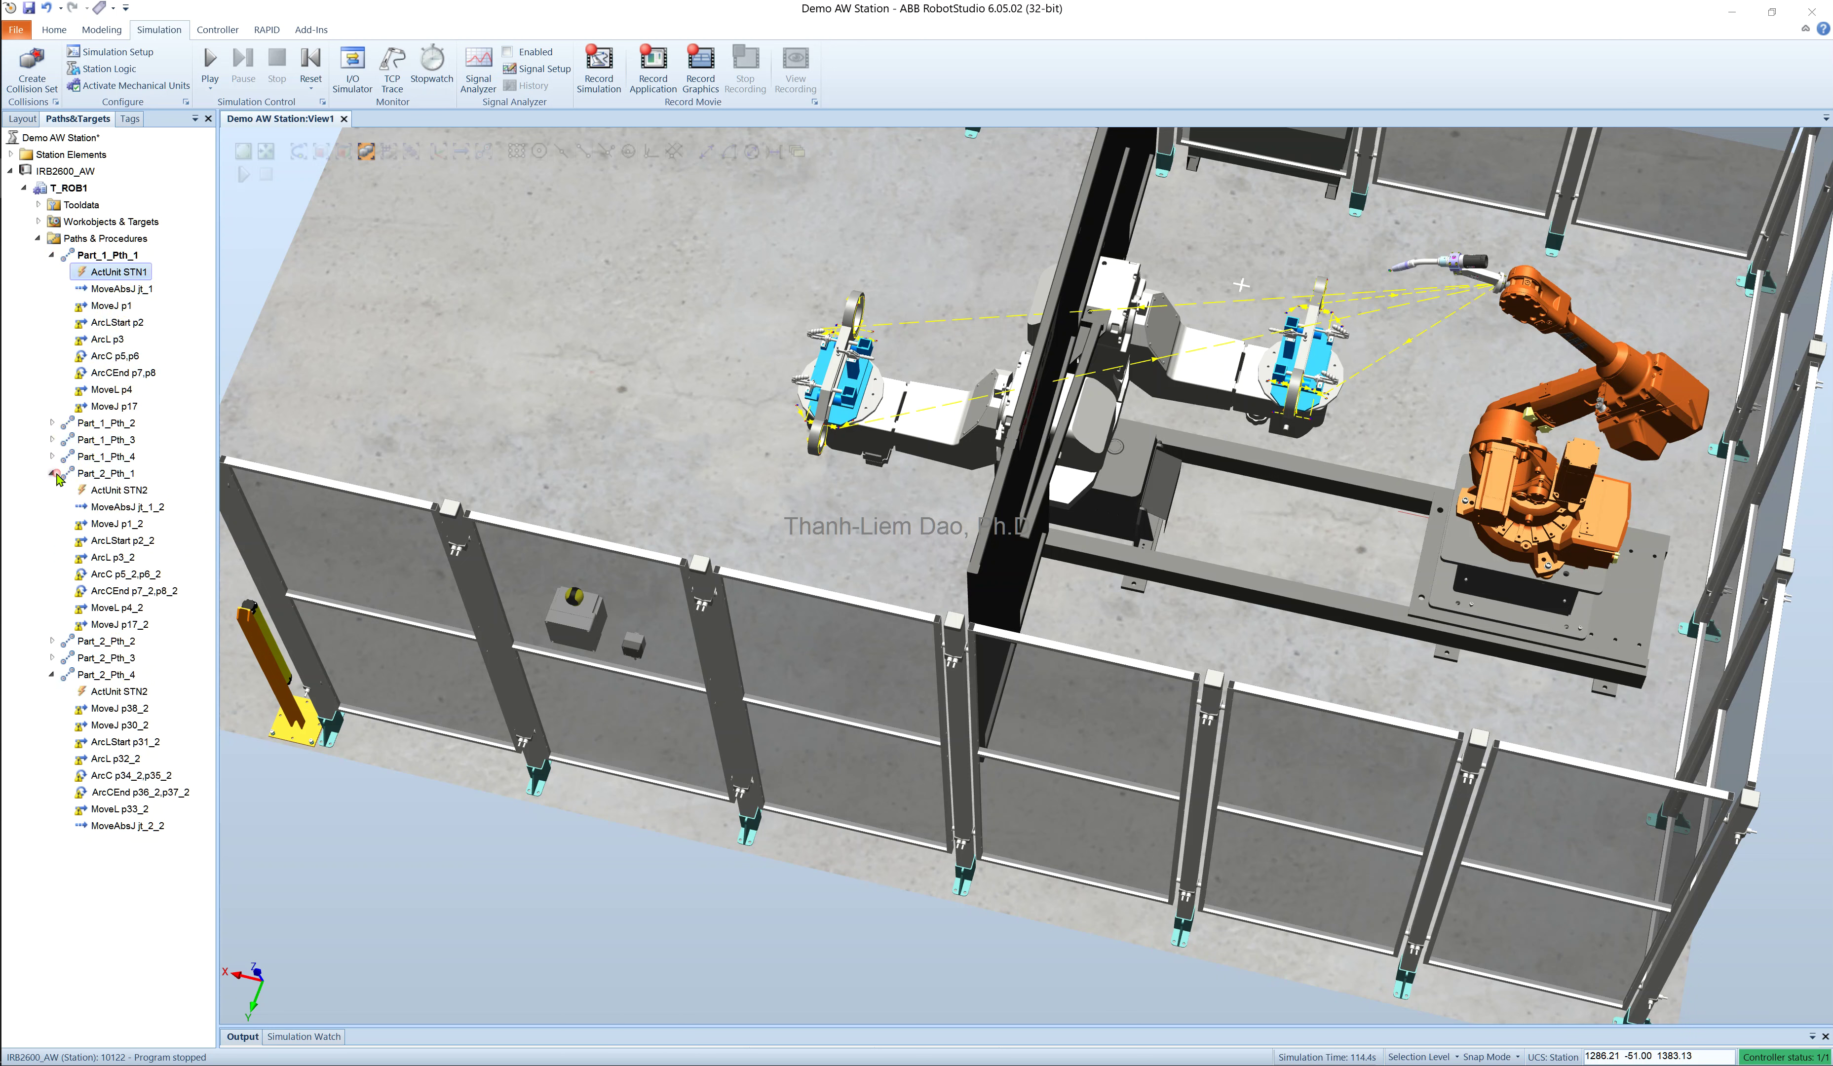
left_click(107, 498)
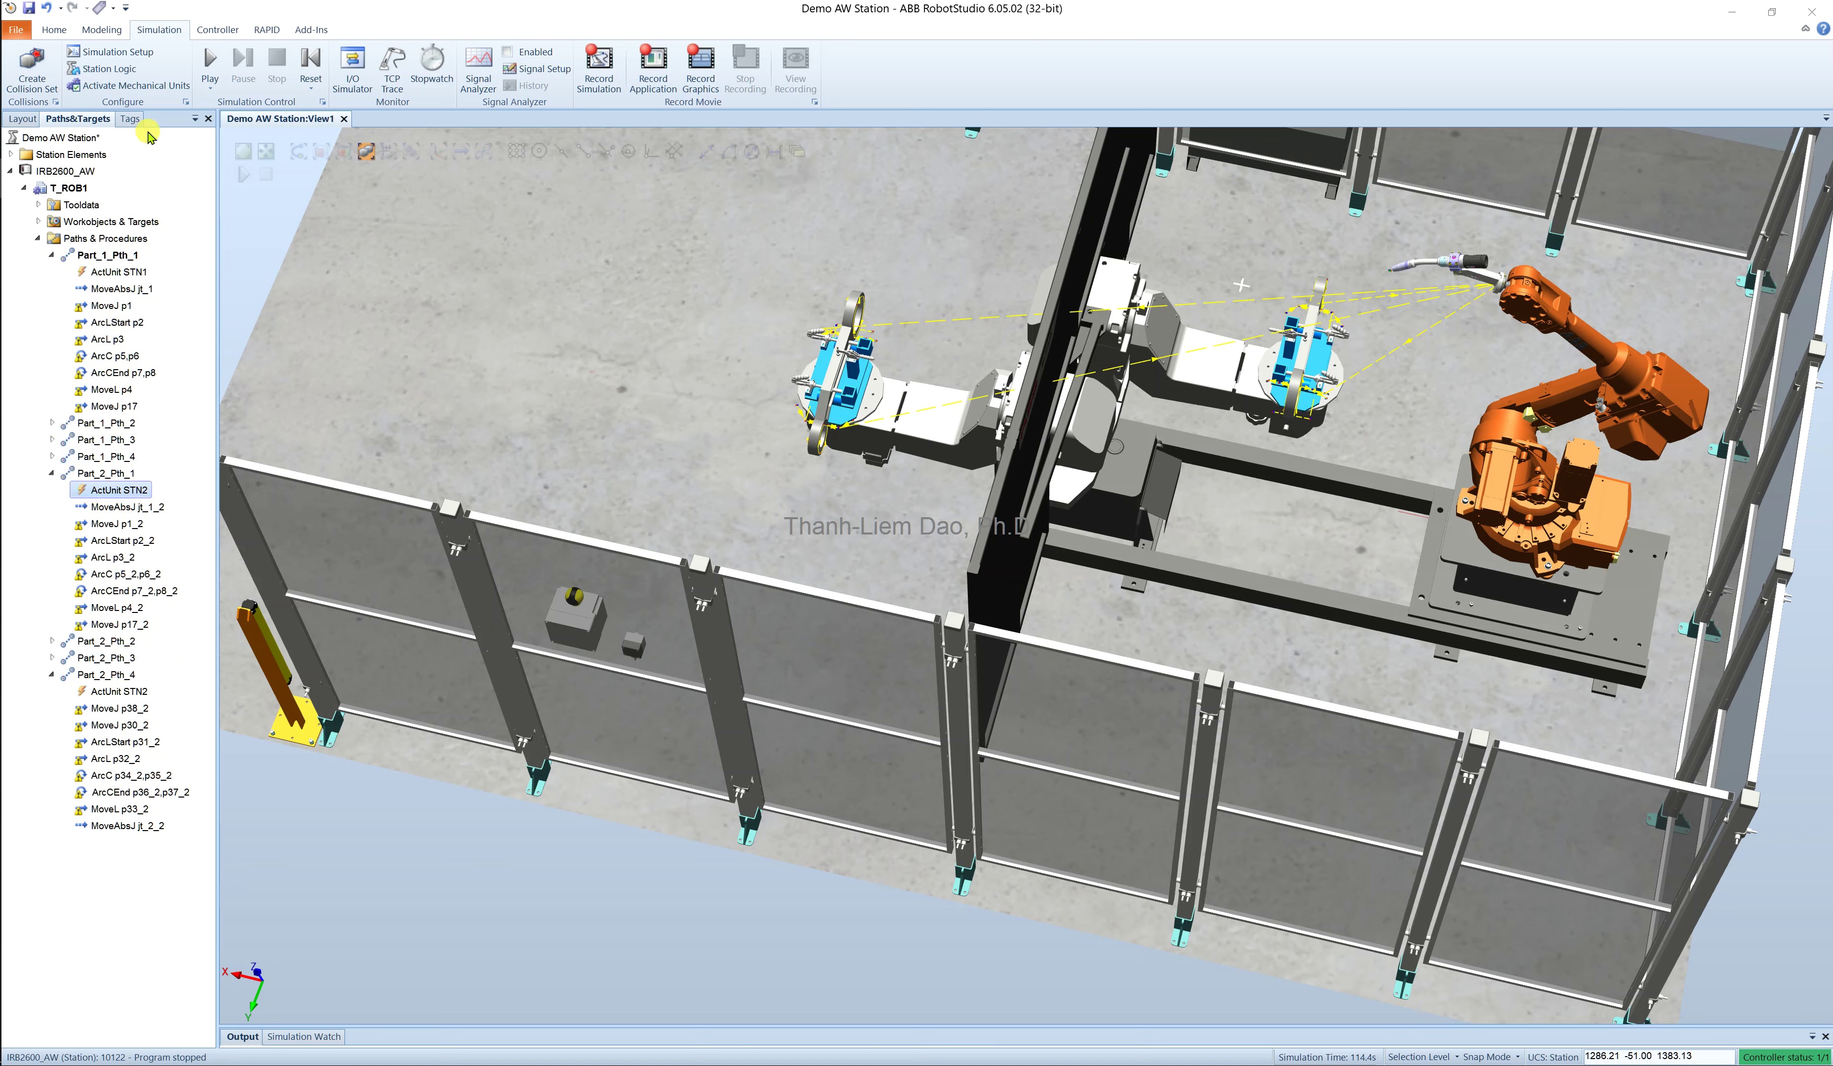
Locate the Intch routine in the RAPID module mPart_1 and review its calls to Intch_Pth_1 and Intch_Pth_2
left_click(217, 32)
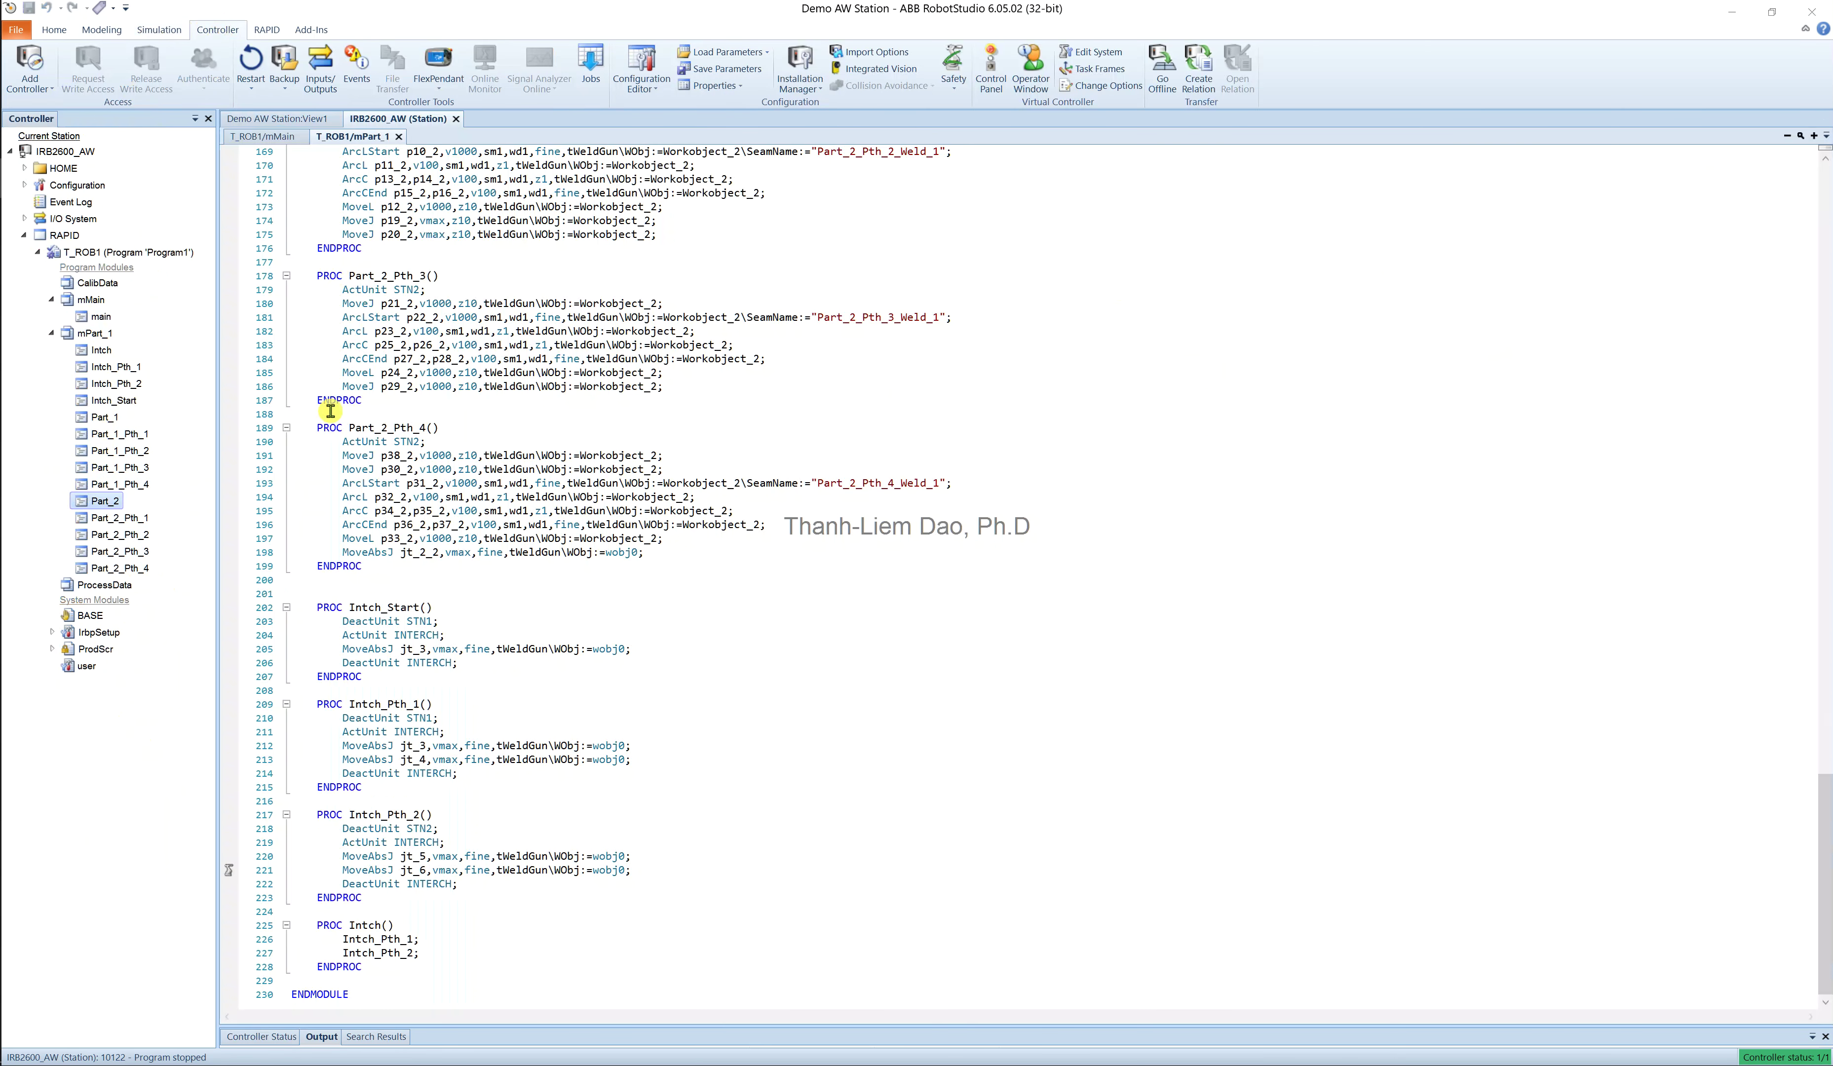
left_click(102, 351)
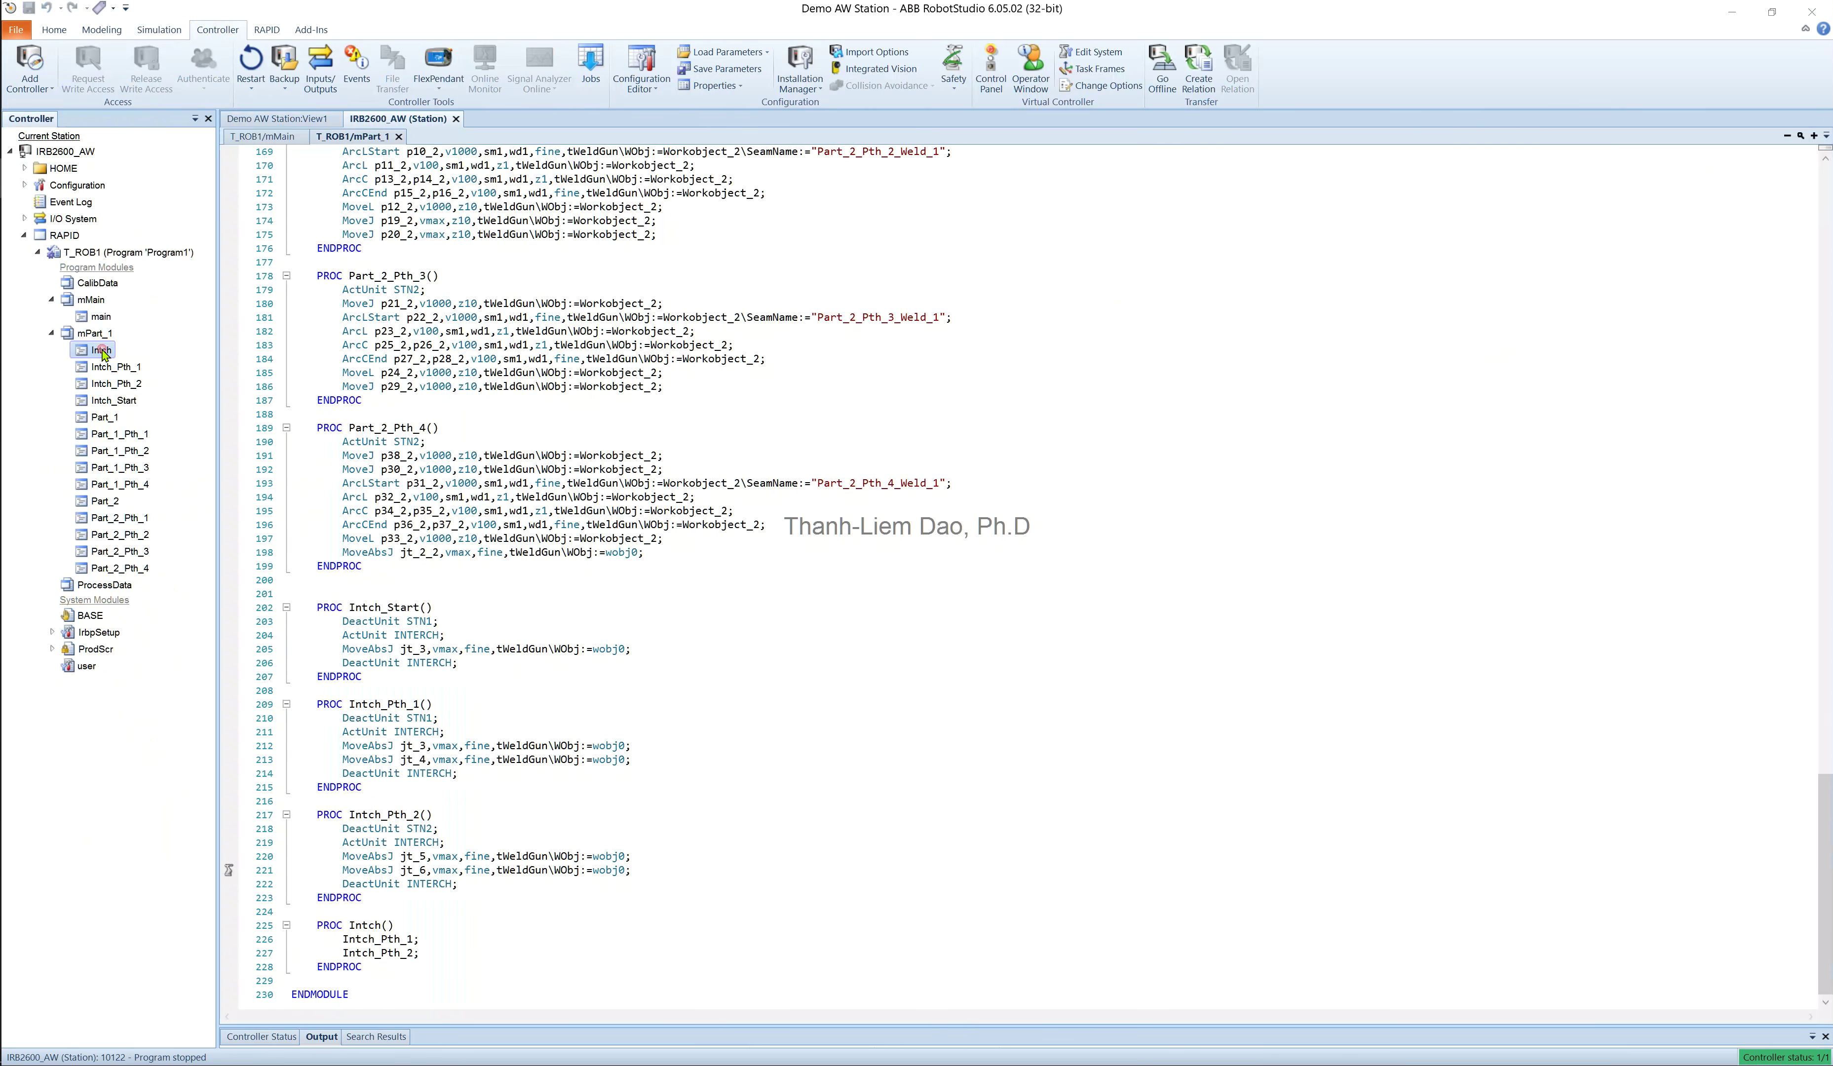
scroll(368, 430, "up", 14)
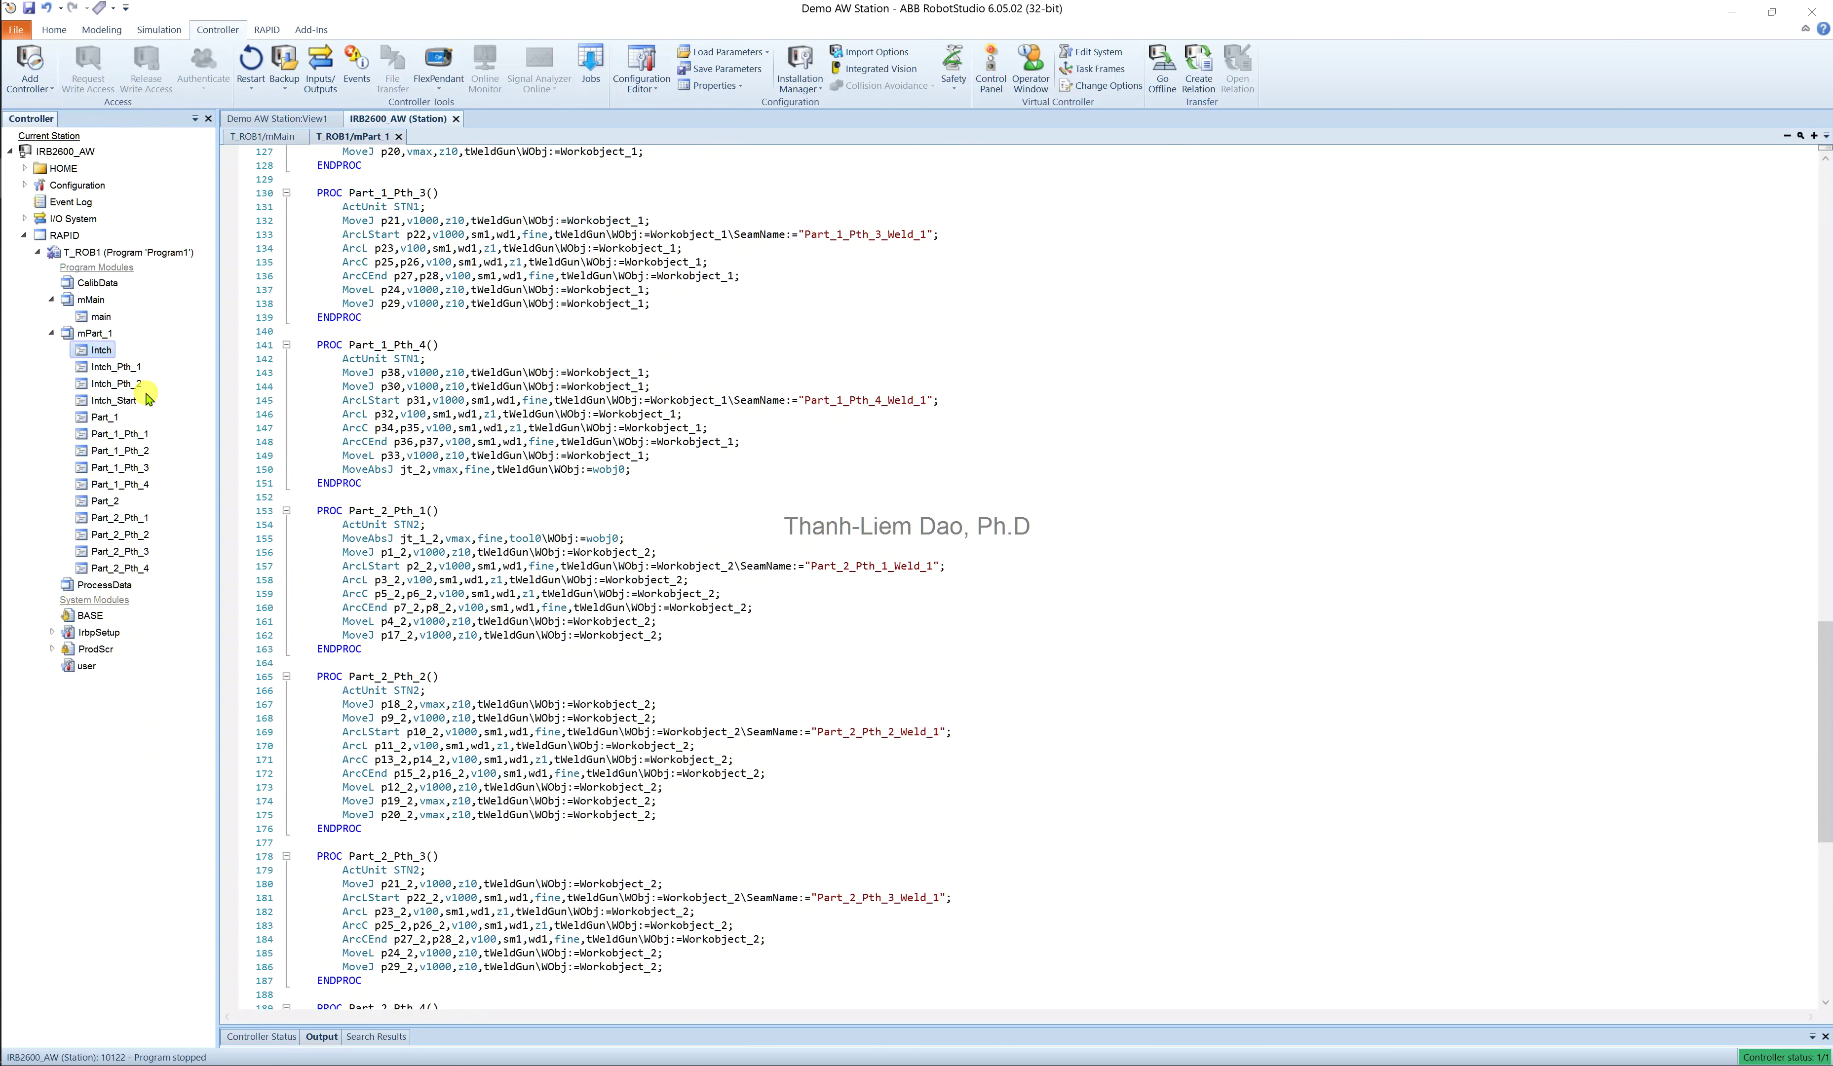
double_click(101, 351)
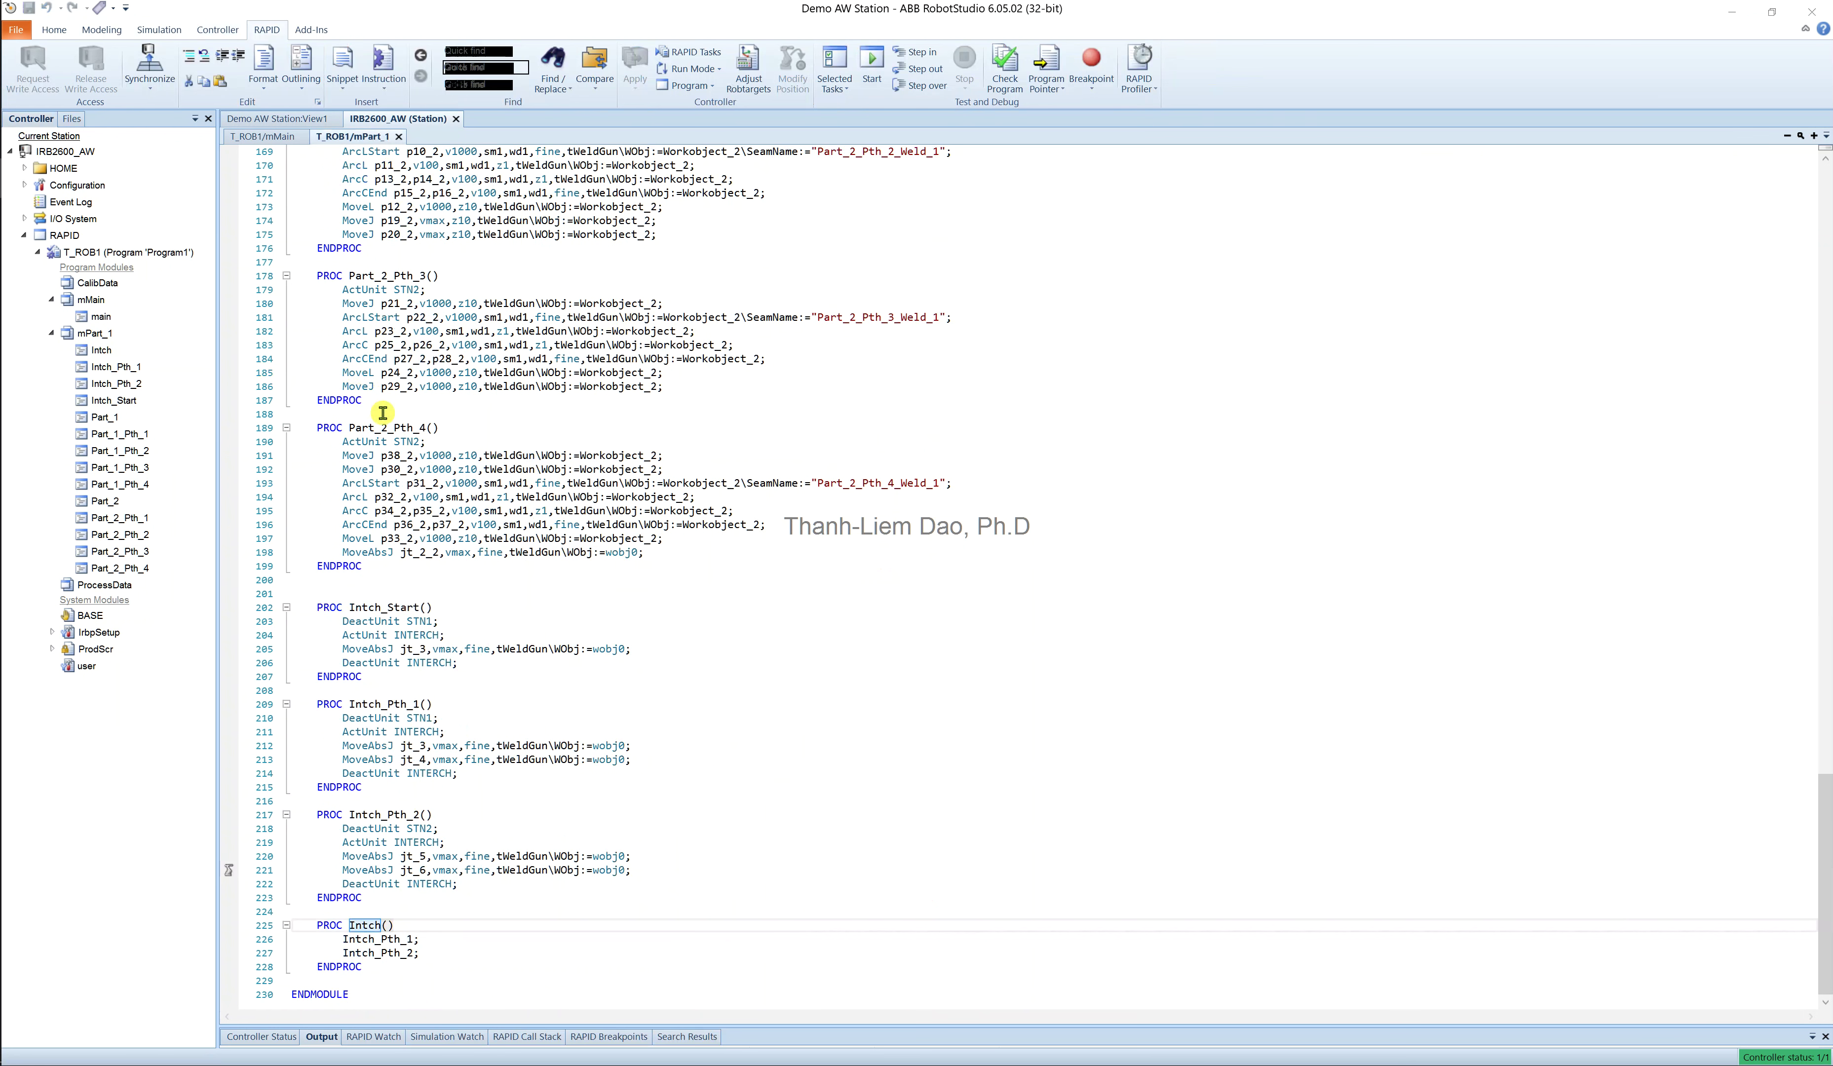
left_click(383, 939)
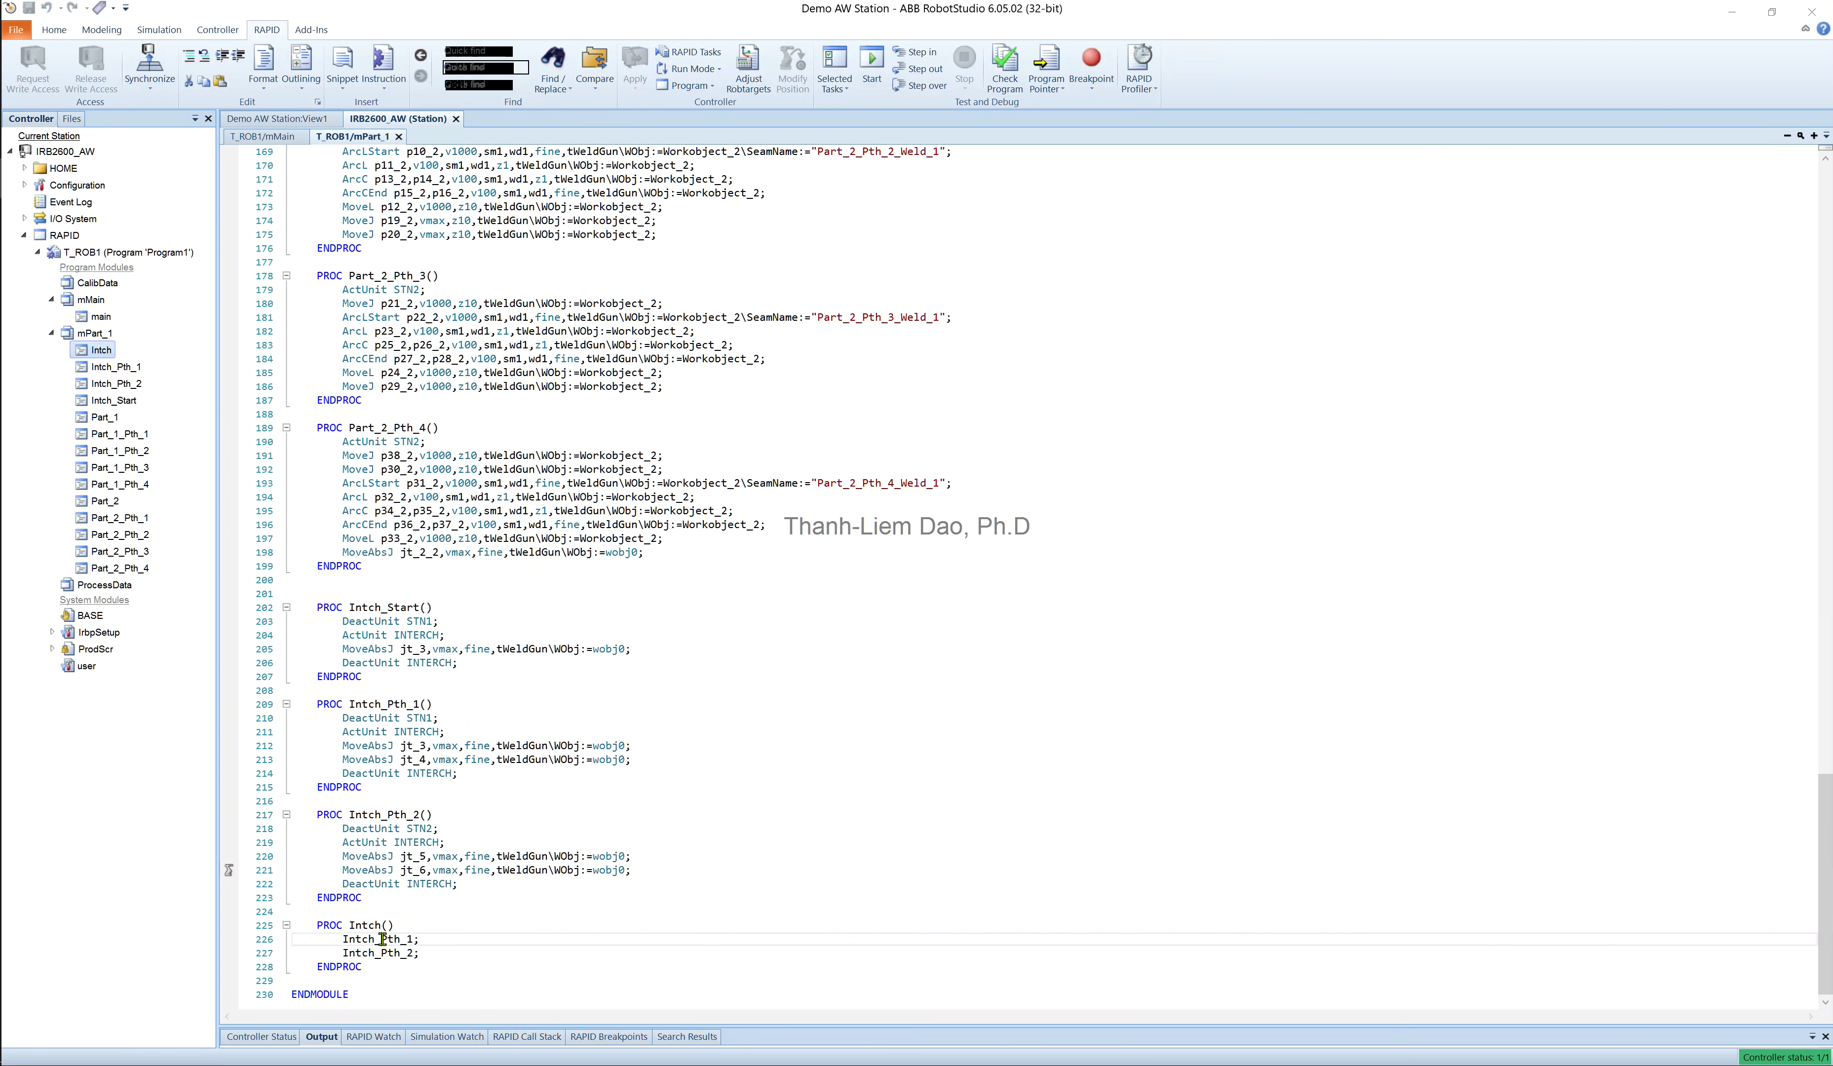
left_click(392, 950)
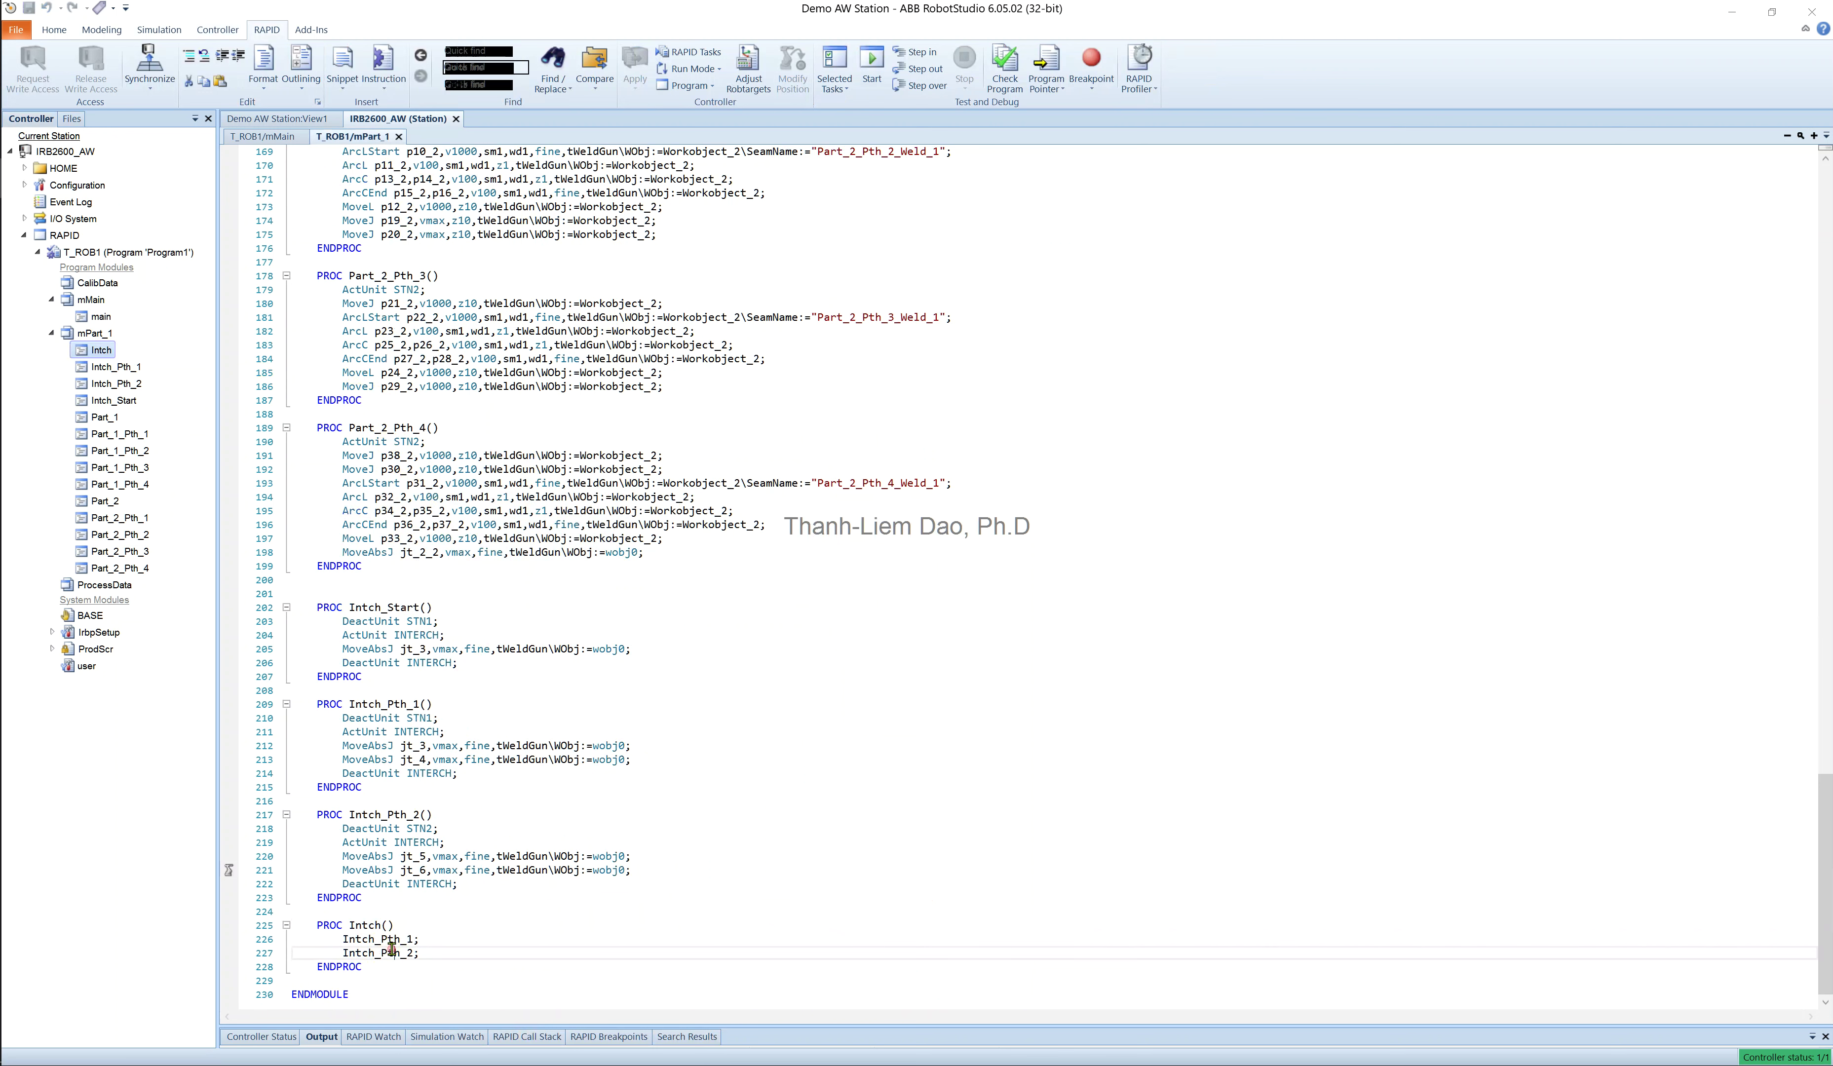
Review the Intch_Start routine's unit deactivation and activation instructions in module mPart_1
double_click(125, 401)
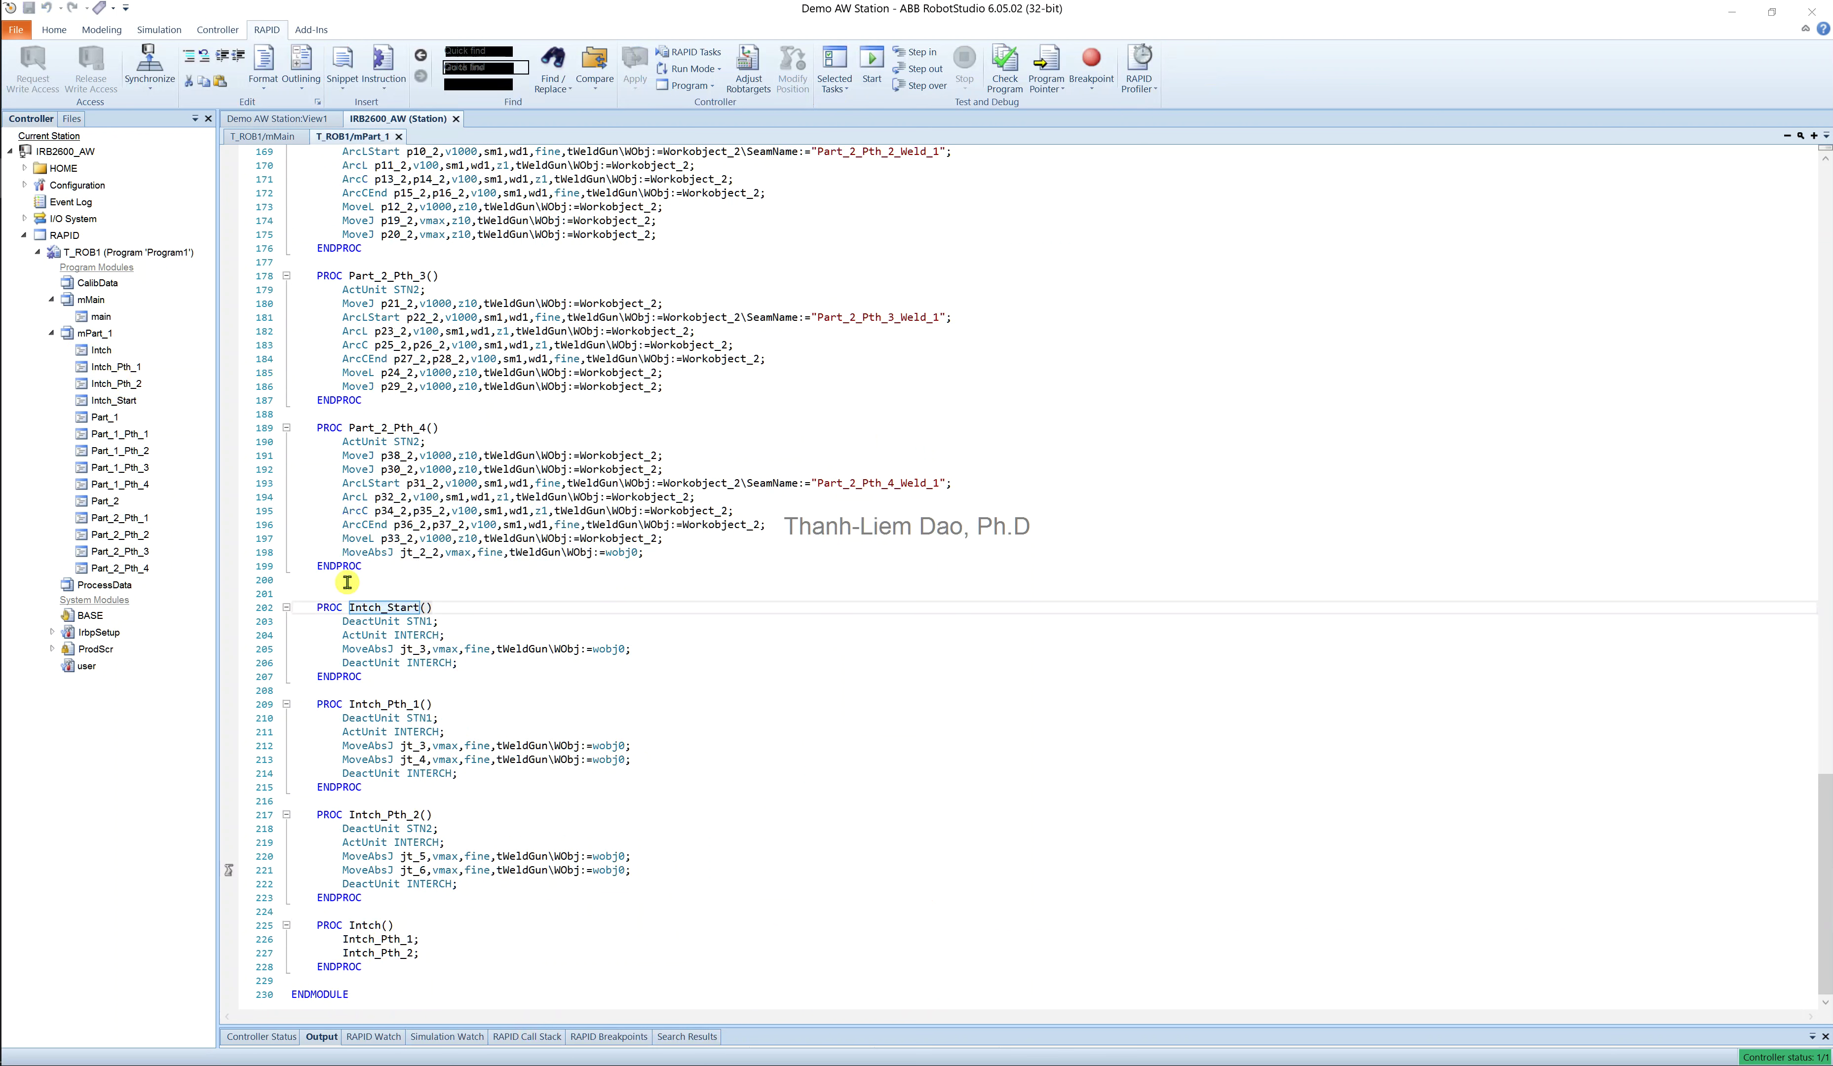
left_click(449, 621)
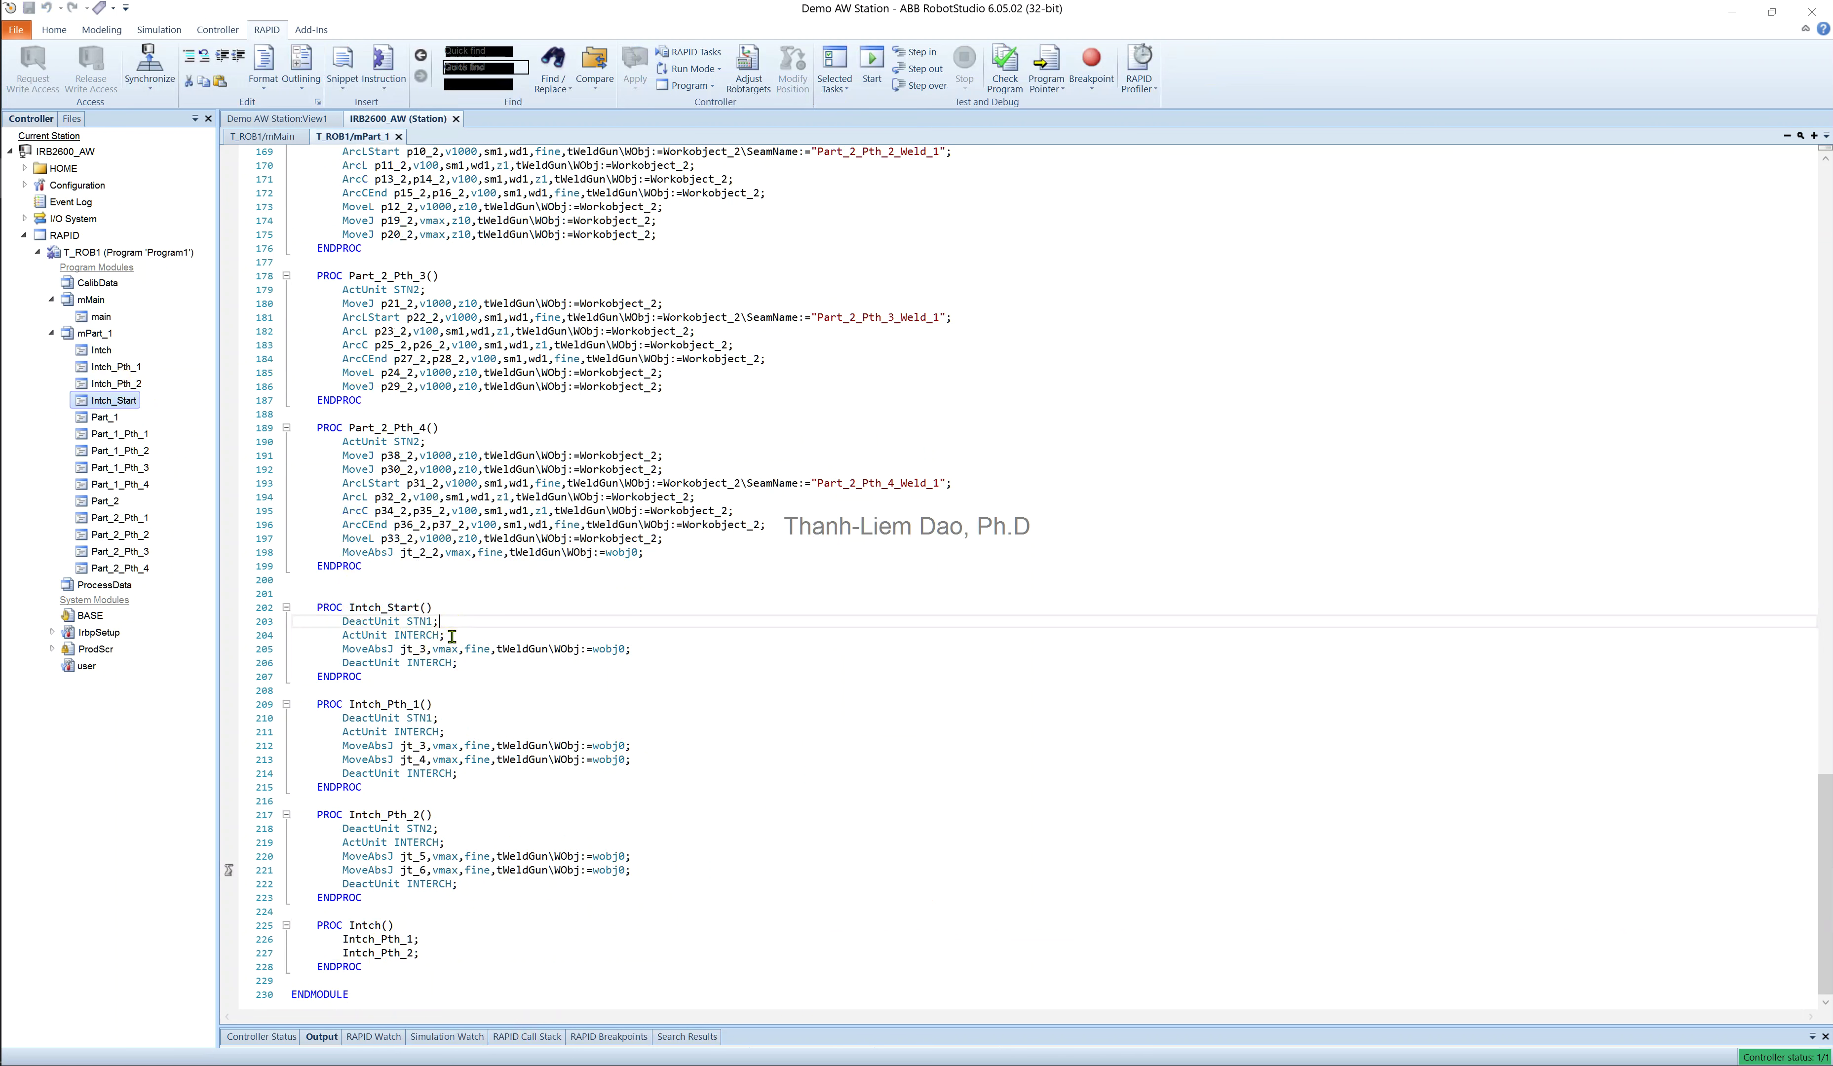
left_click(451, 636)
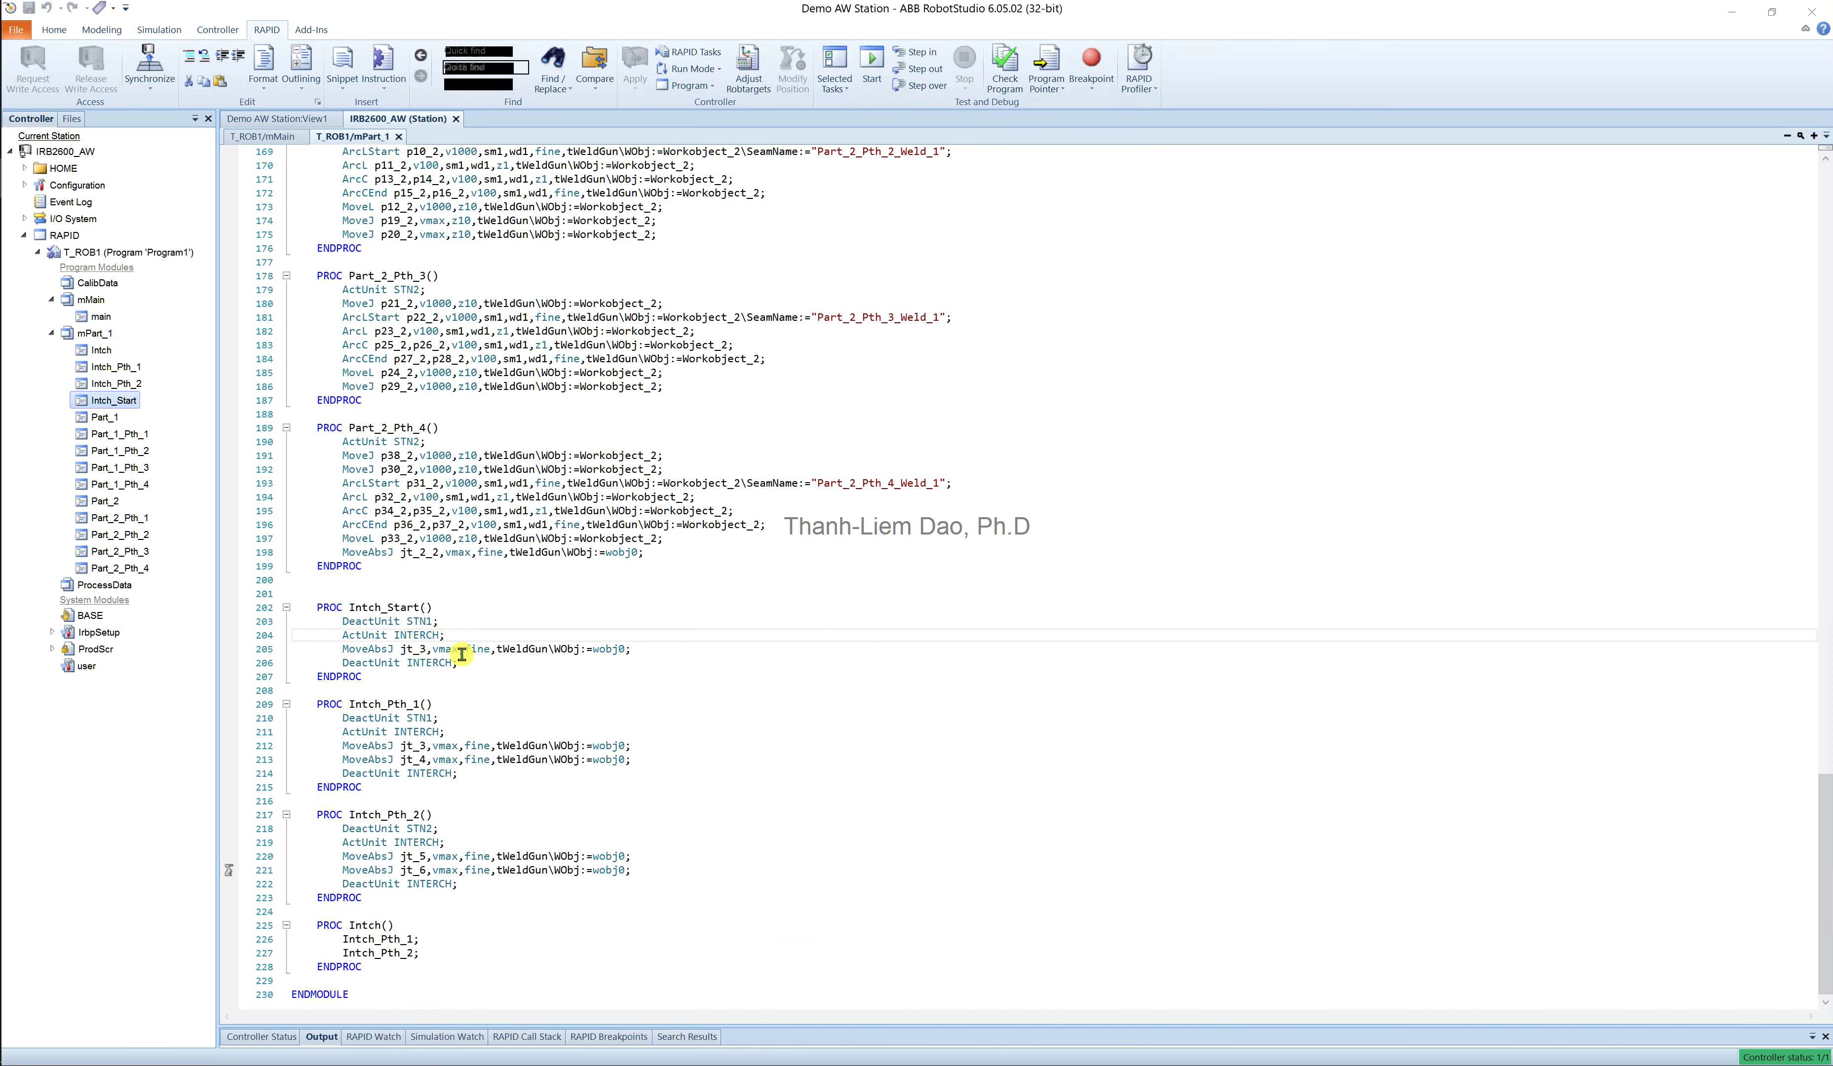
scroll(553, 656, "up", 5)
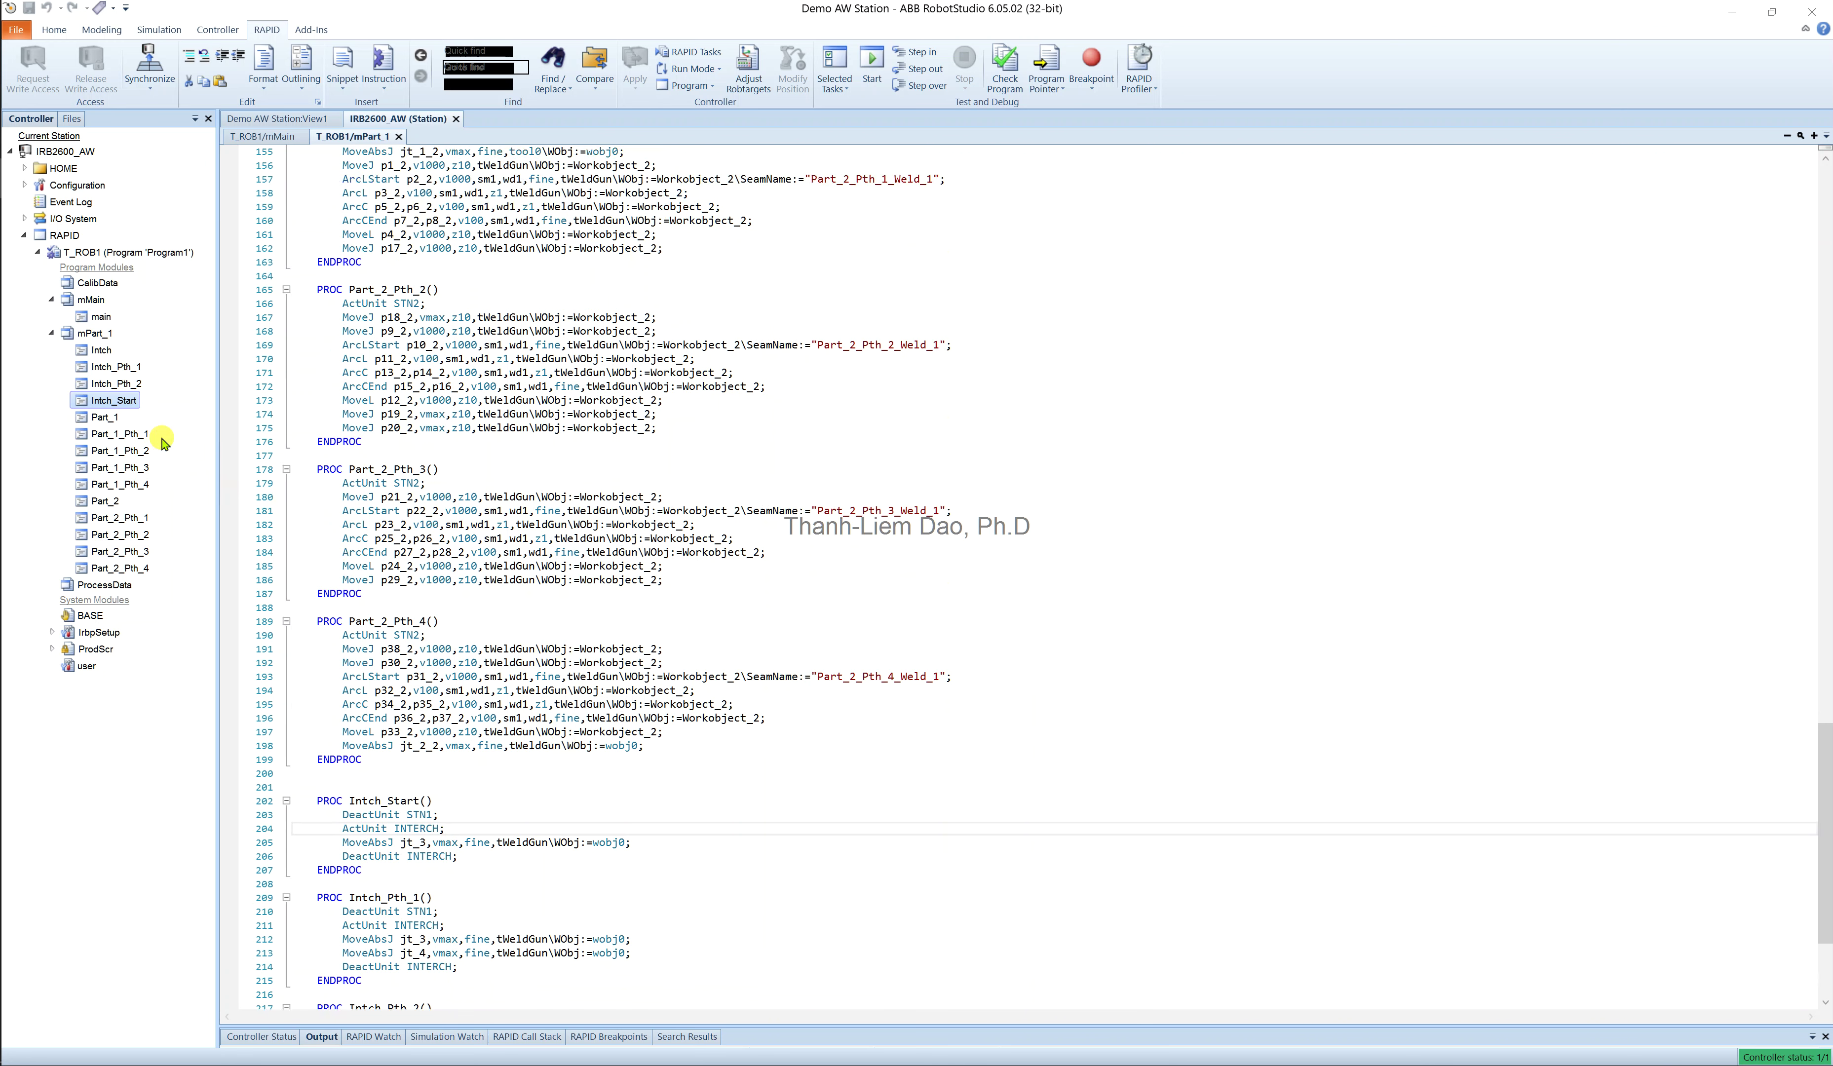
Review the Part_1 routine and its path routines Part_1_Pth_1 through Part_1_Pth_4 in the RAPID code
double_click(109, 418)
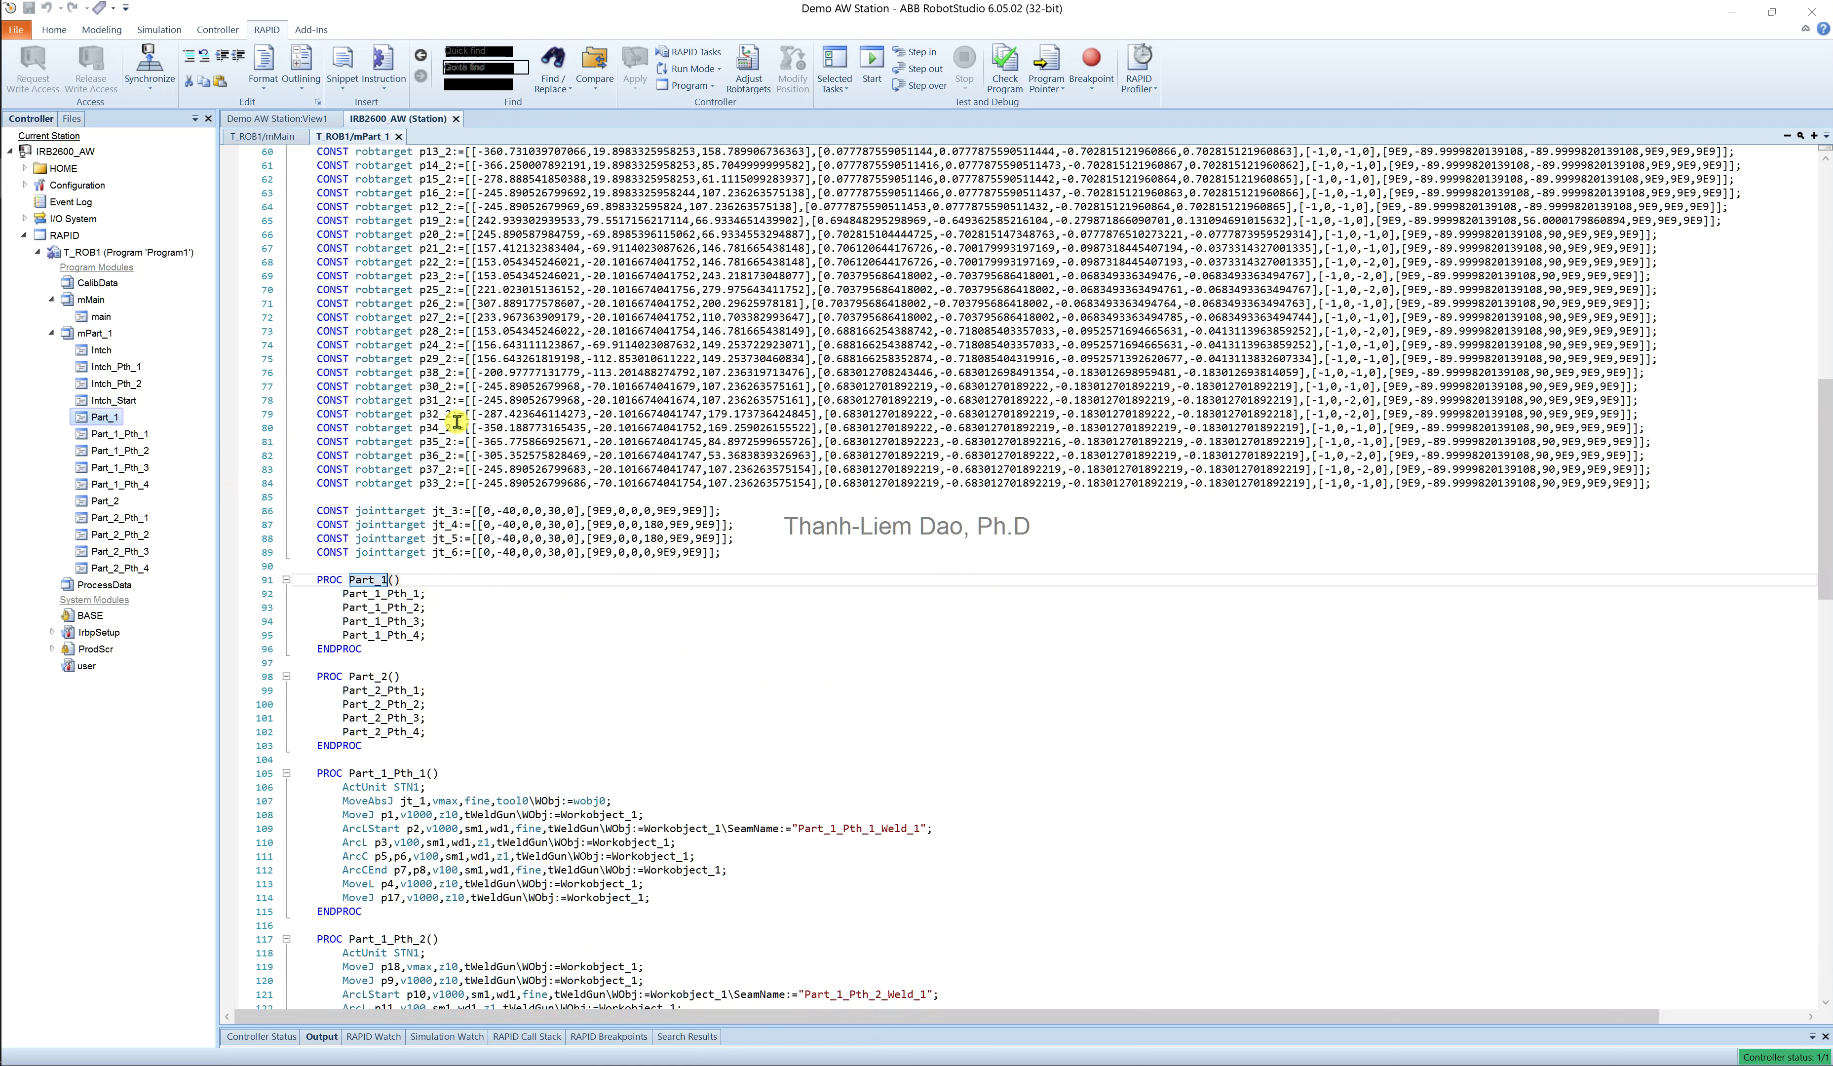
left_click(121, 435)
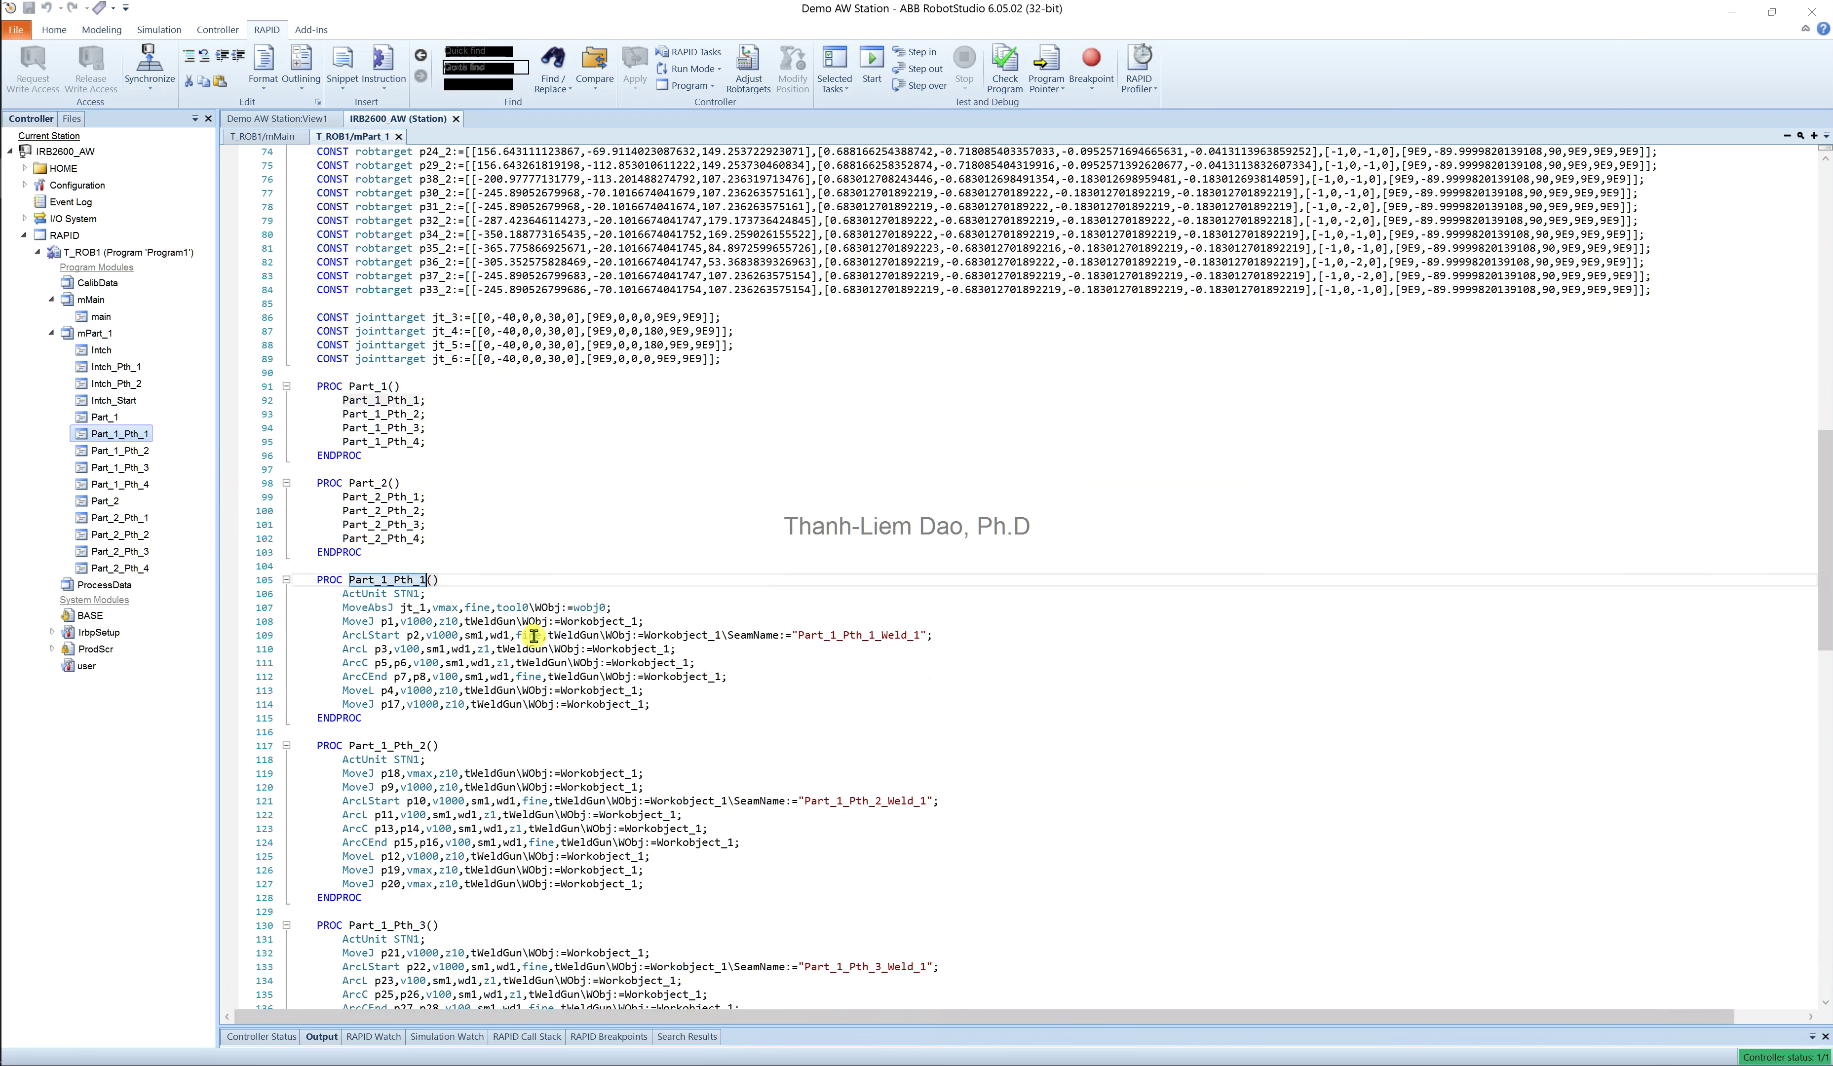
left_click(138, 452)
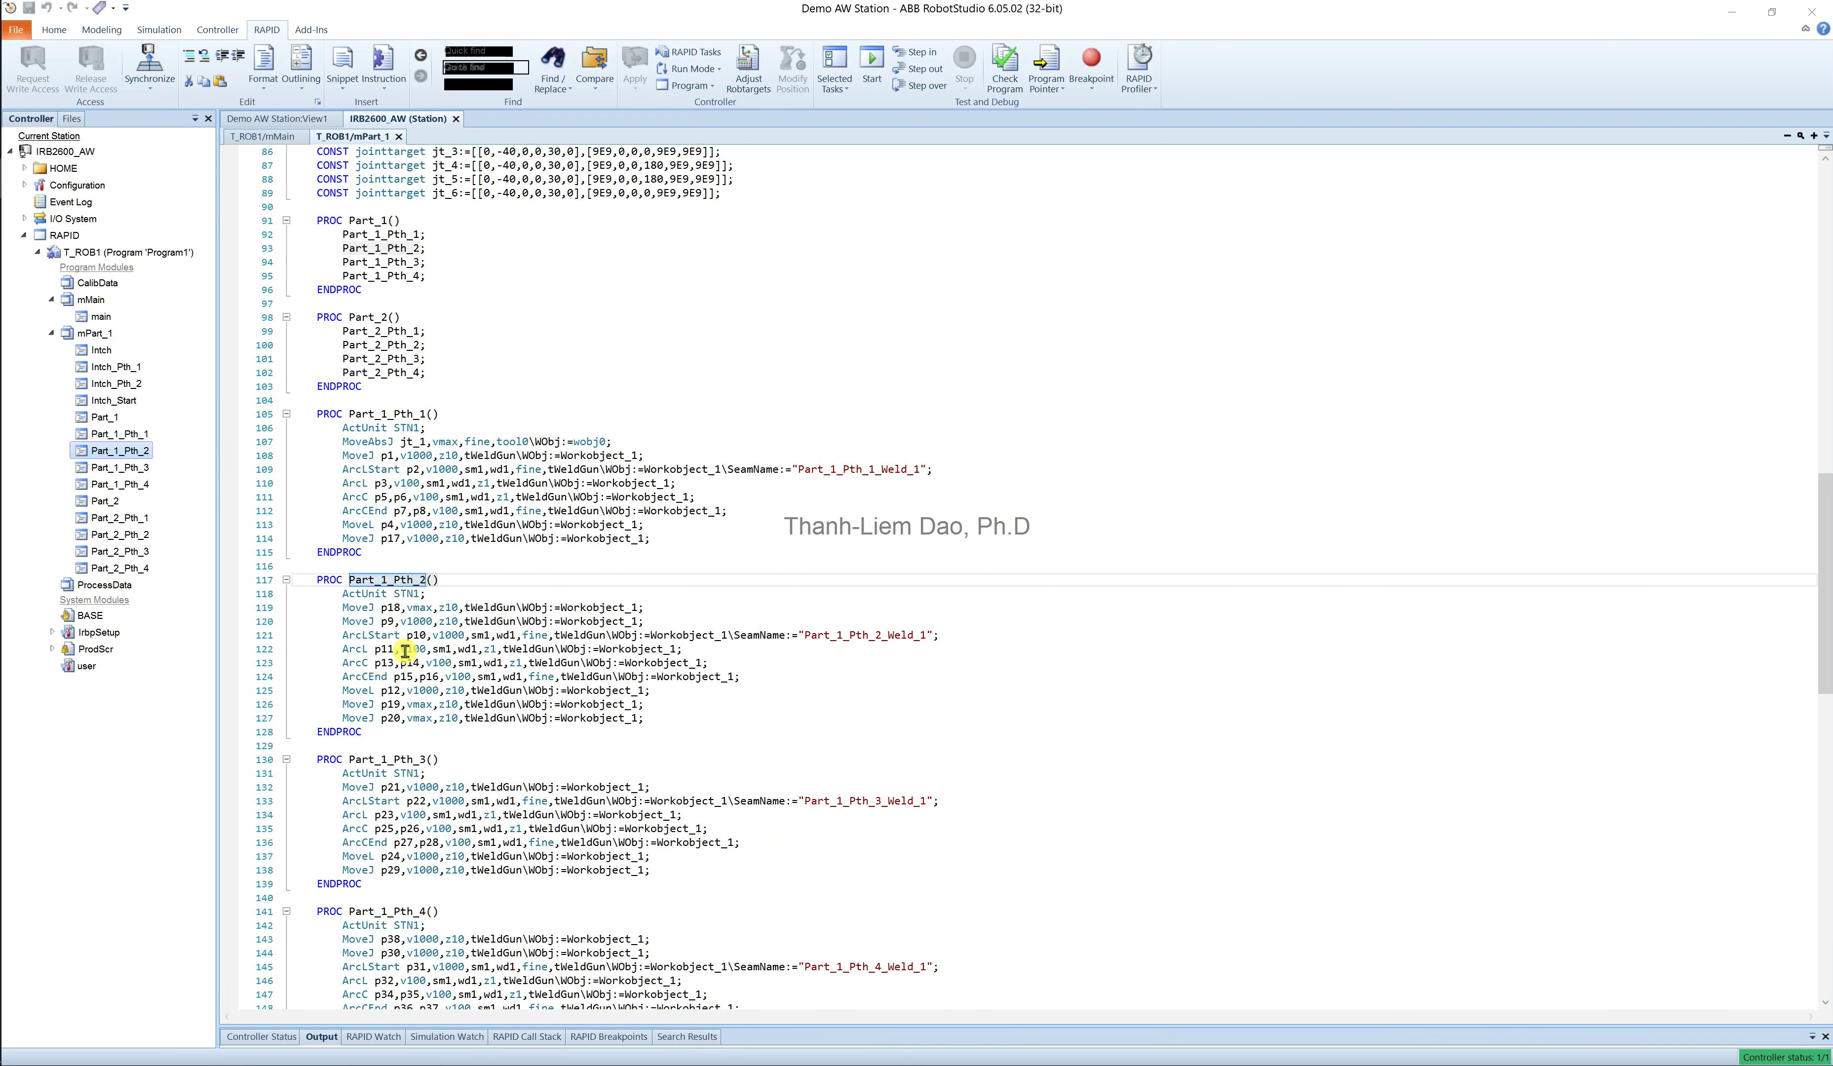
left_click(123, 467)
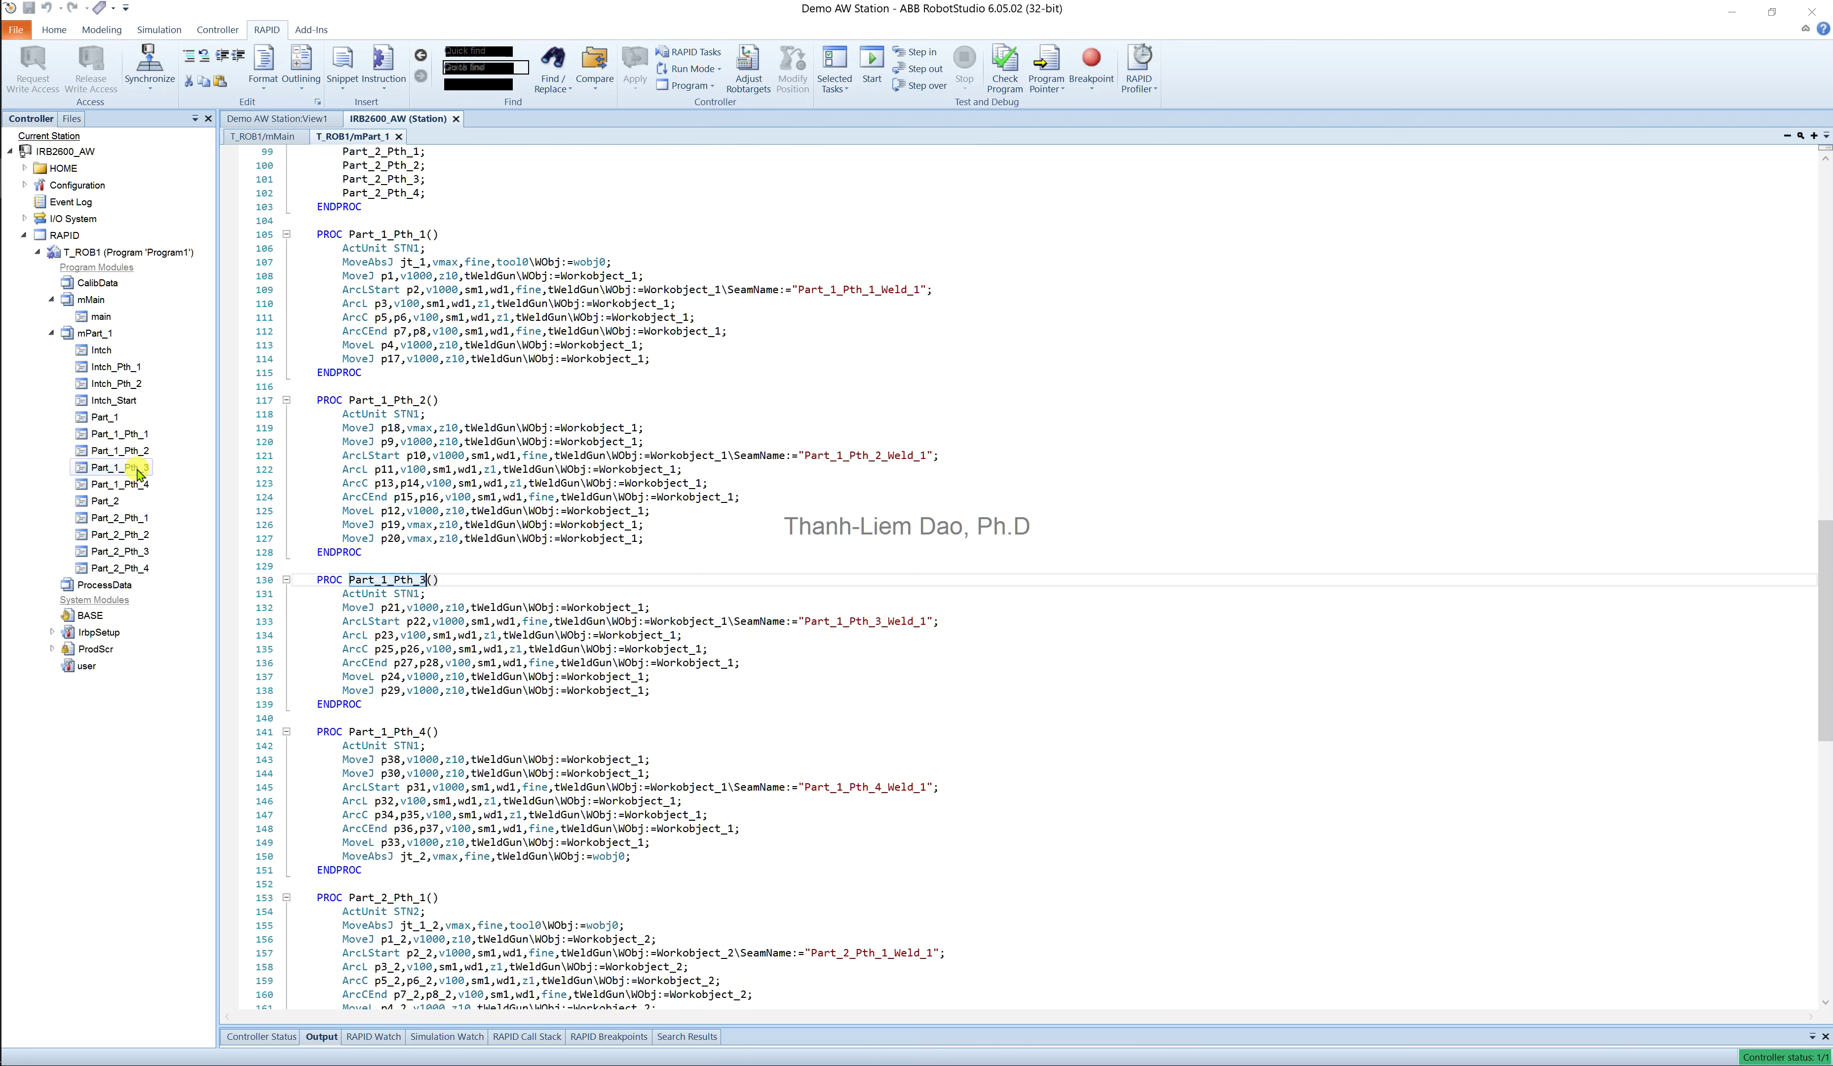
left_click(137, 487)
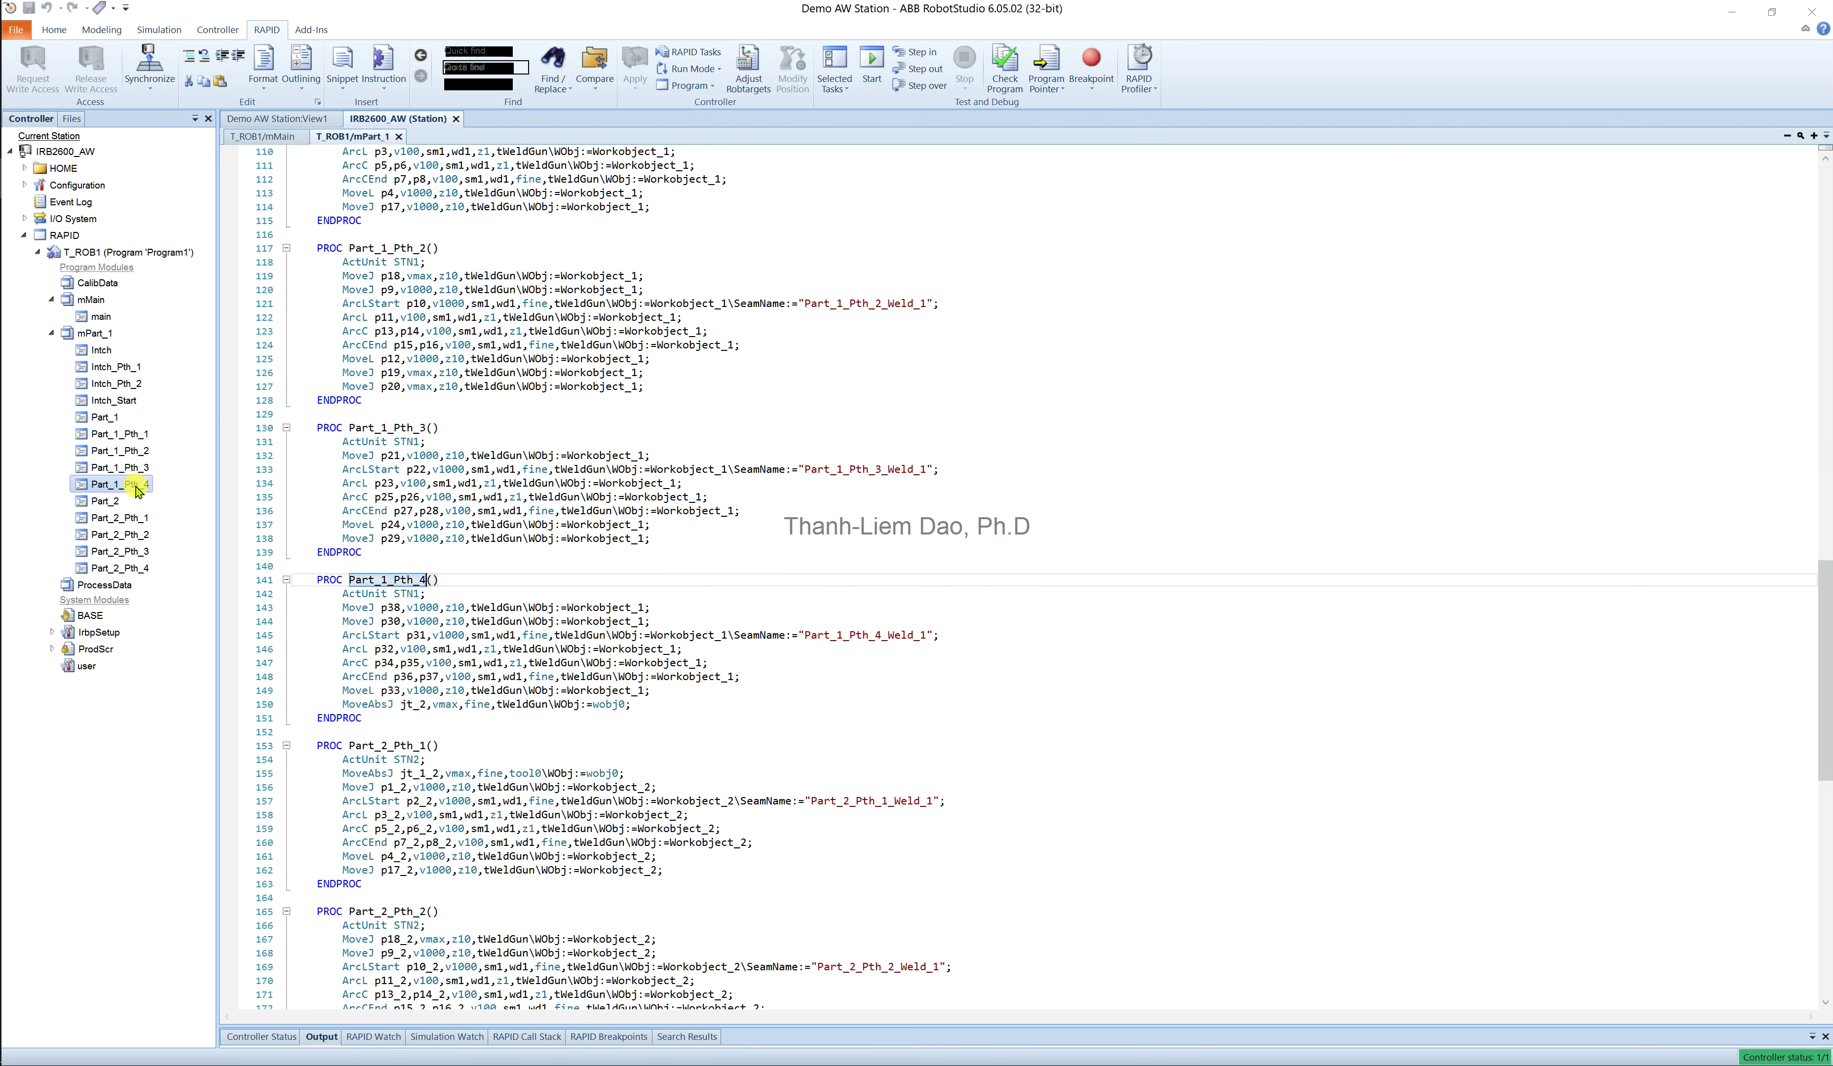
Review the Part_2 routine, its path routines Part_2_Pth_1 through Part_2_Pth_4, and the main routine in mMain
left_click(121, 504)
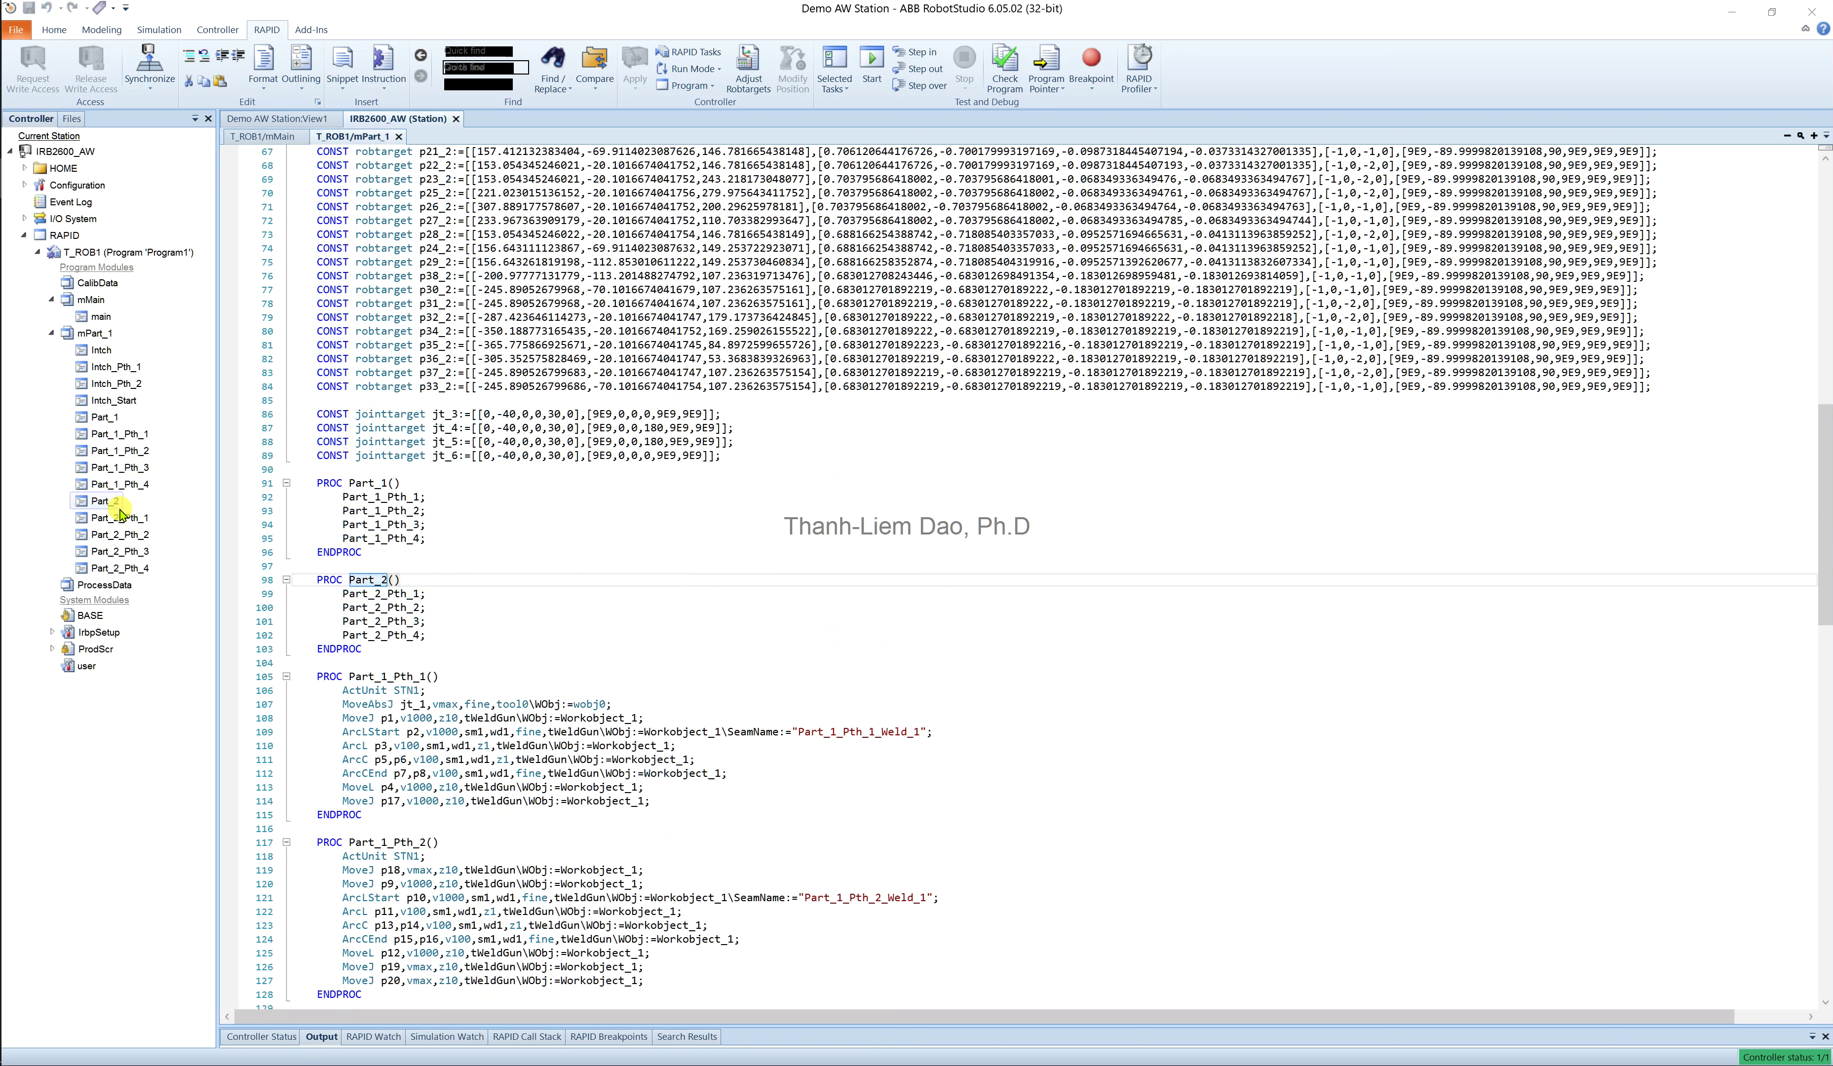
left_click(122, 516)
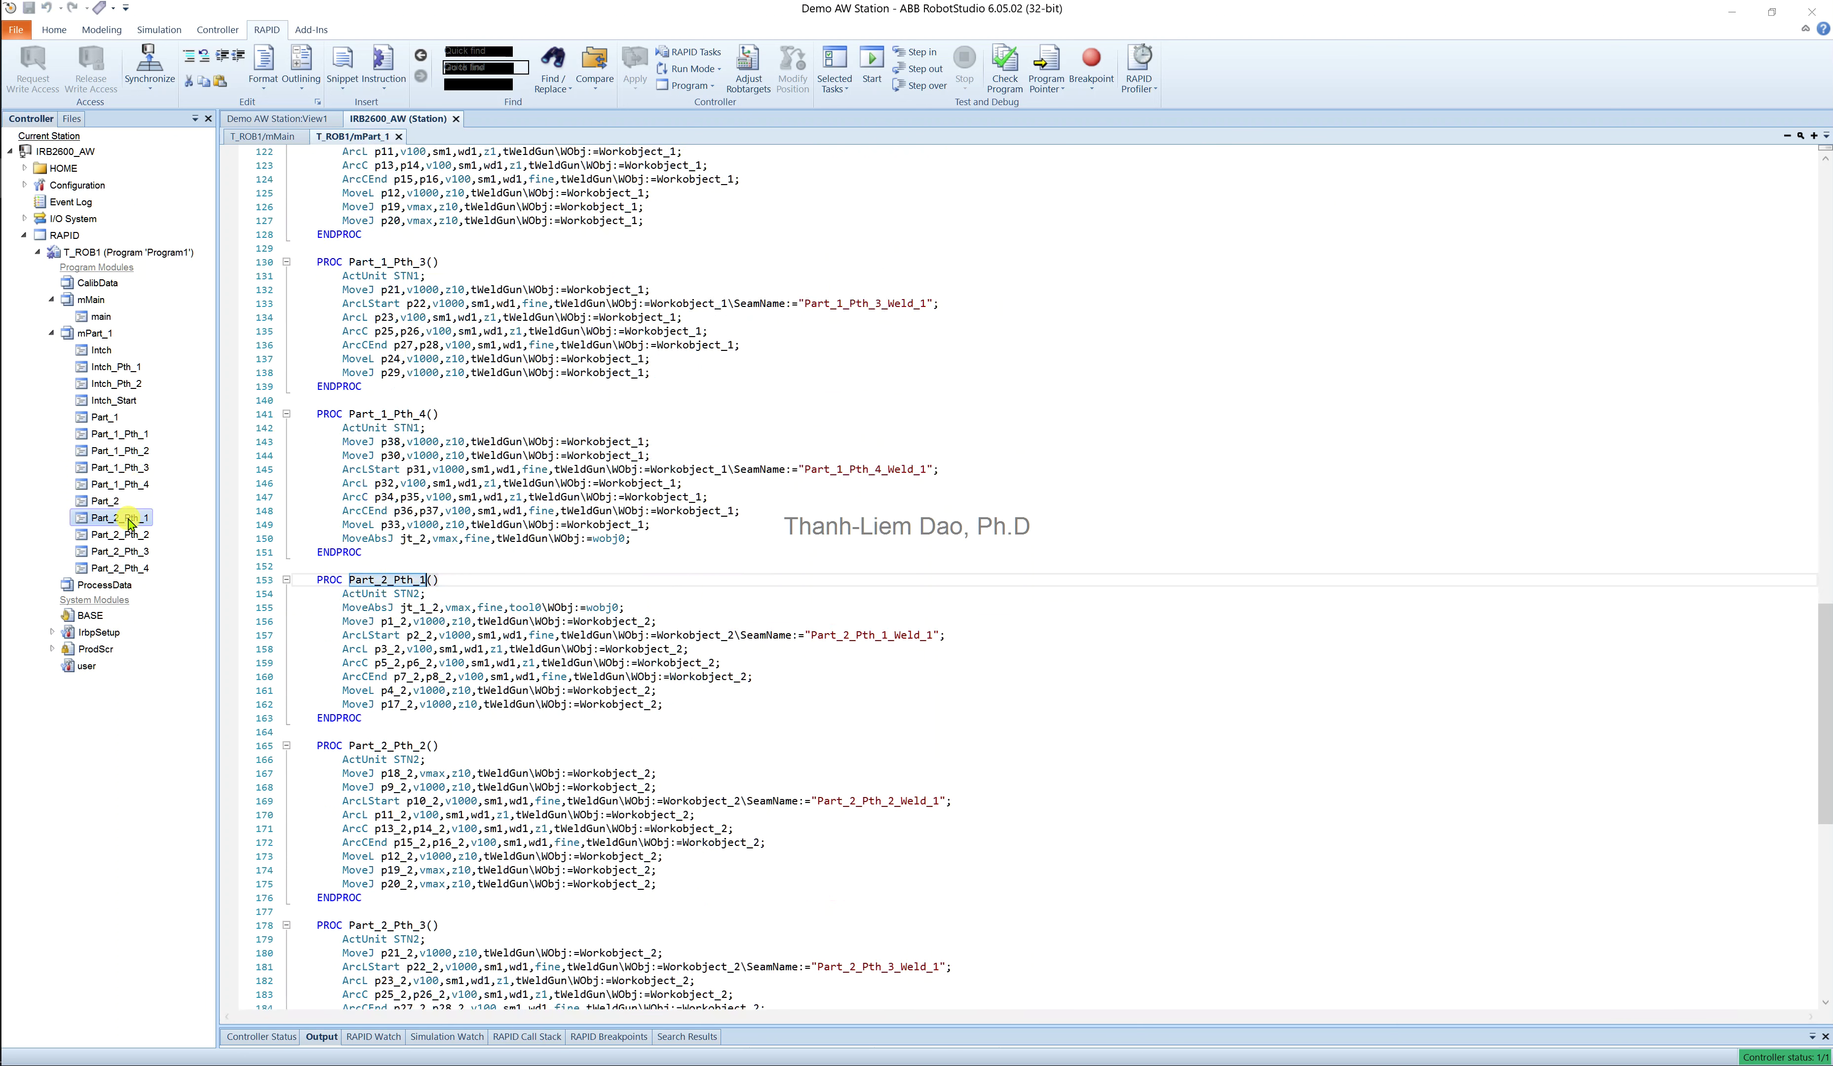
left_click(131, 535)
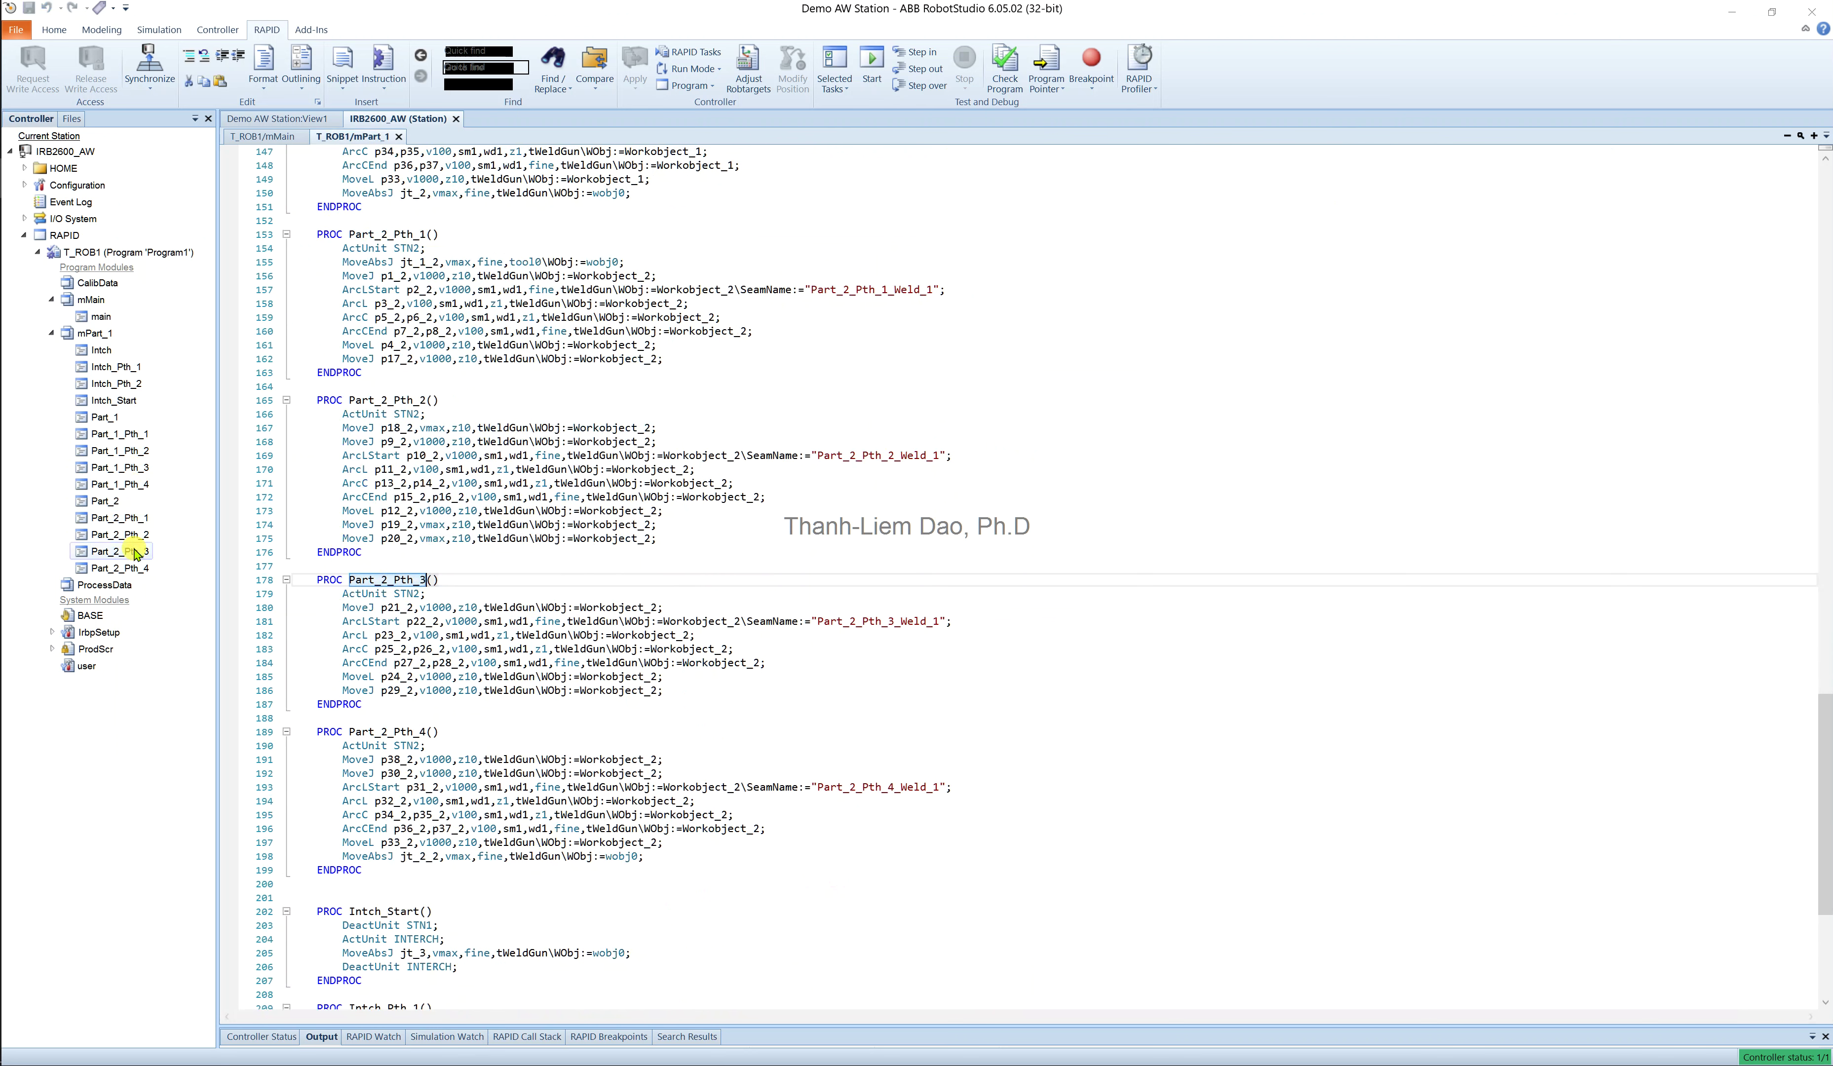
left_click(132, 555)
left_click(132, 570)
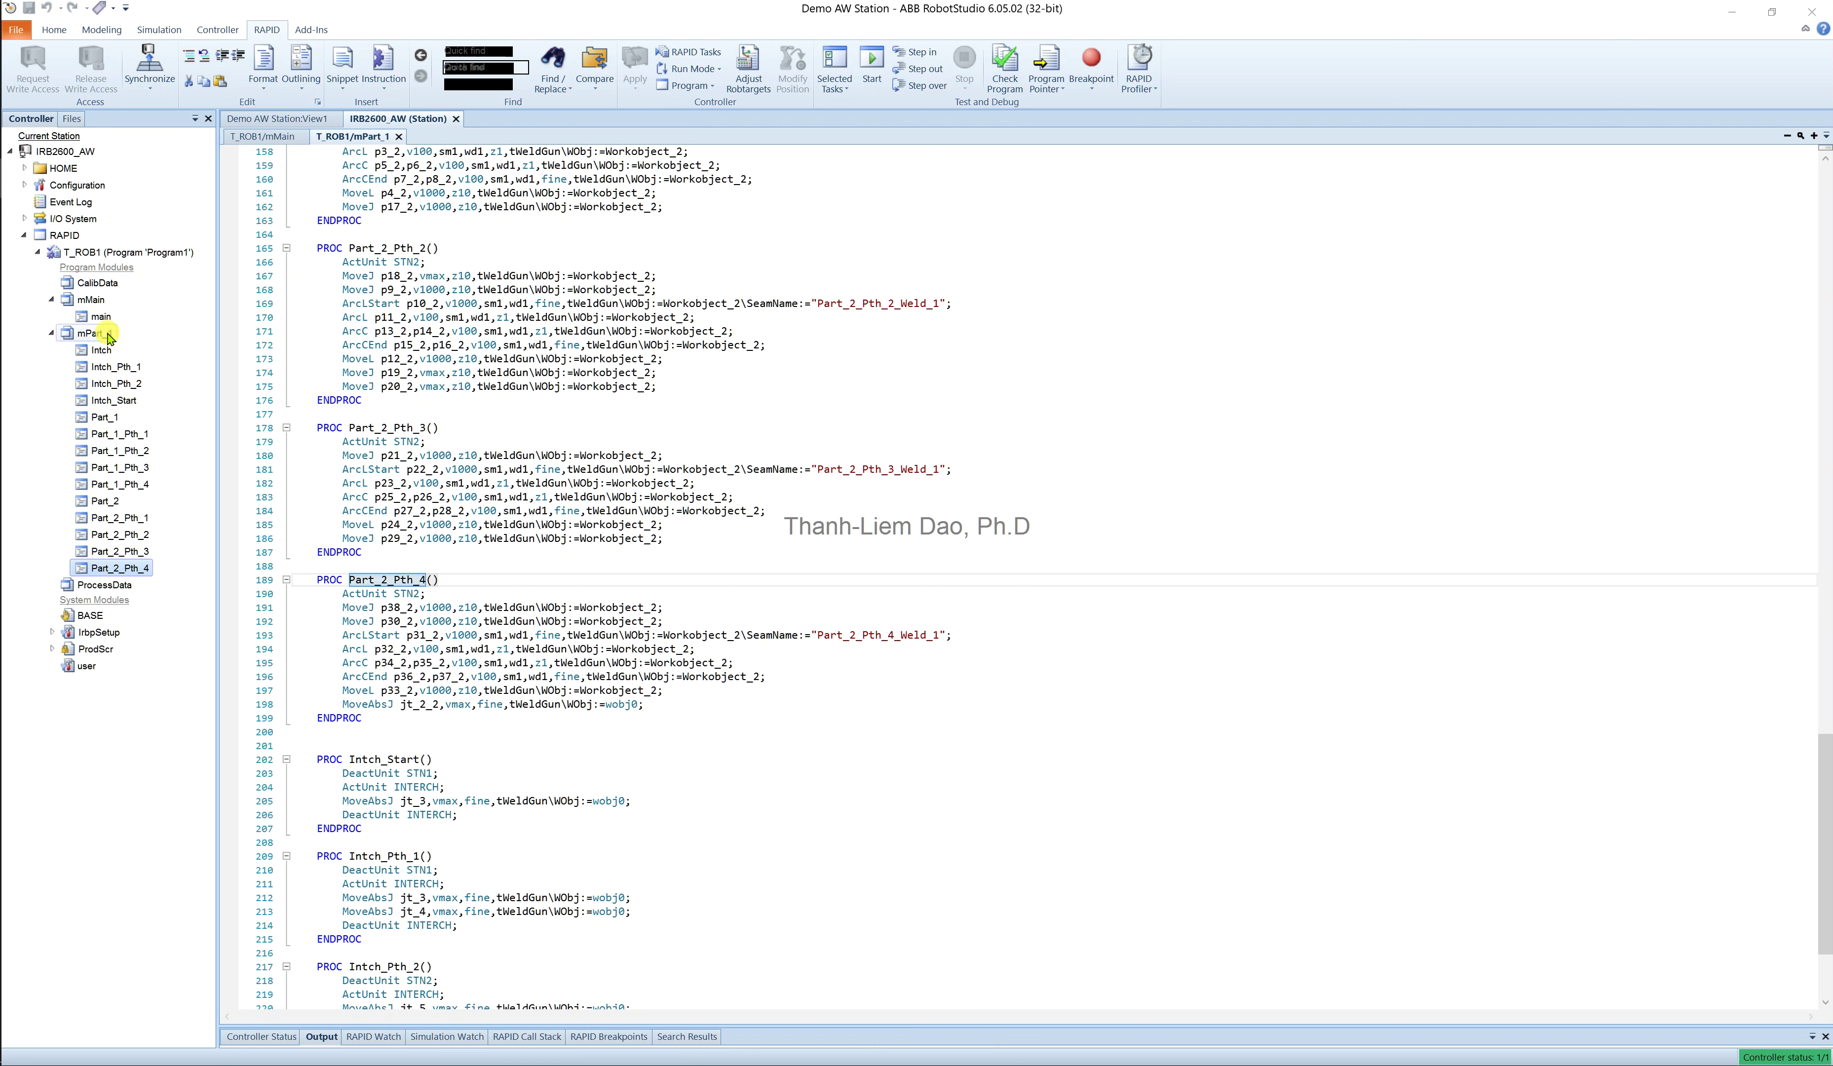
left_click(103, 317)
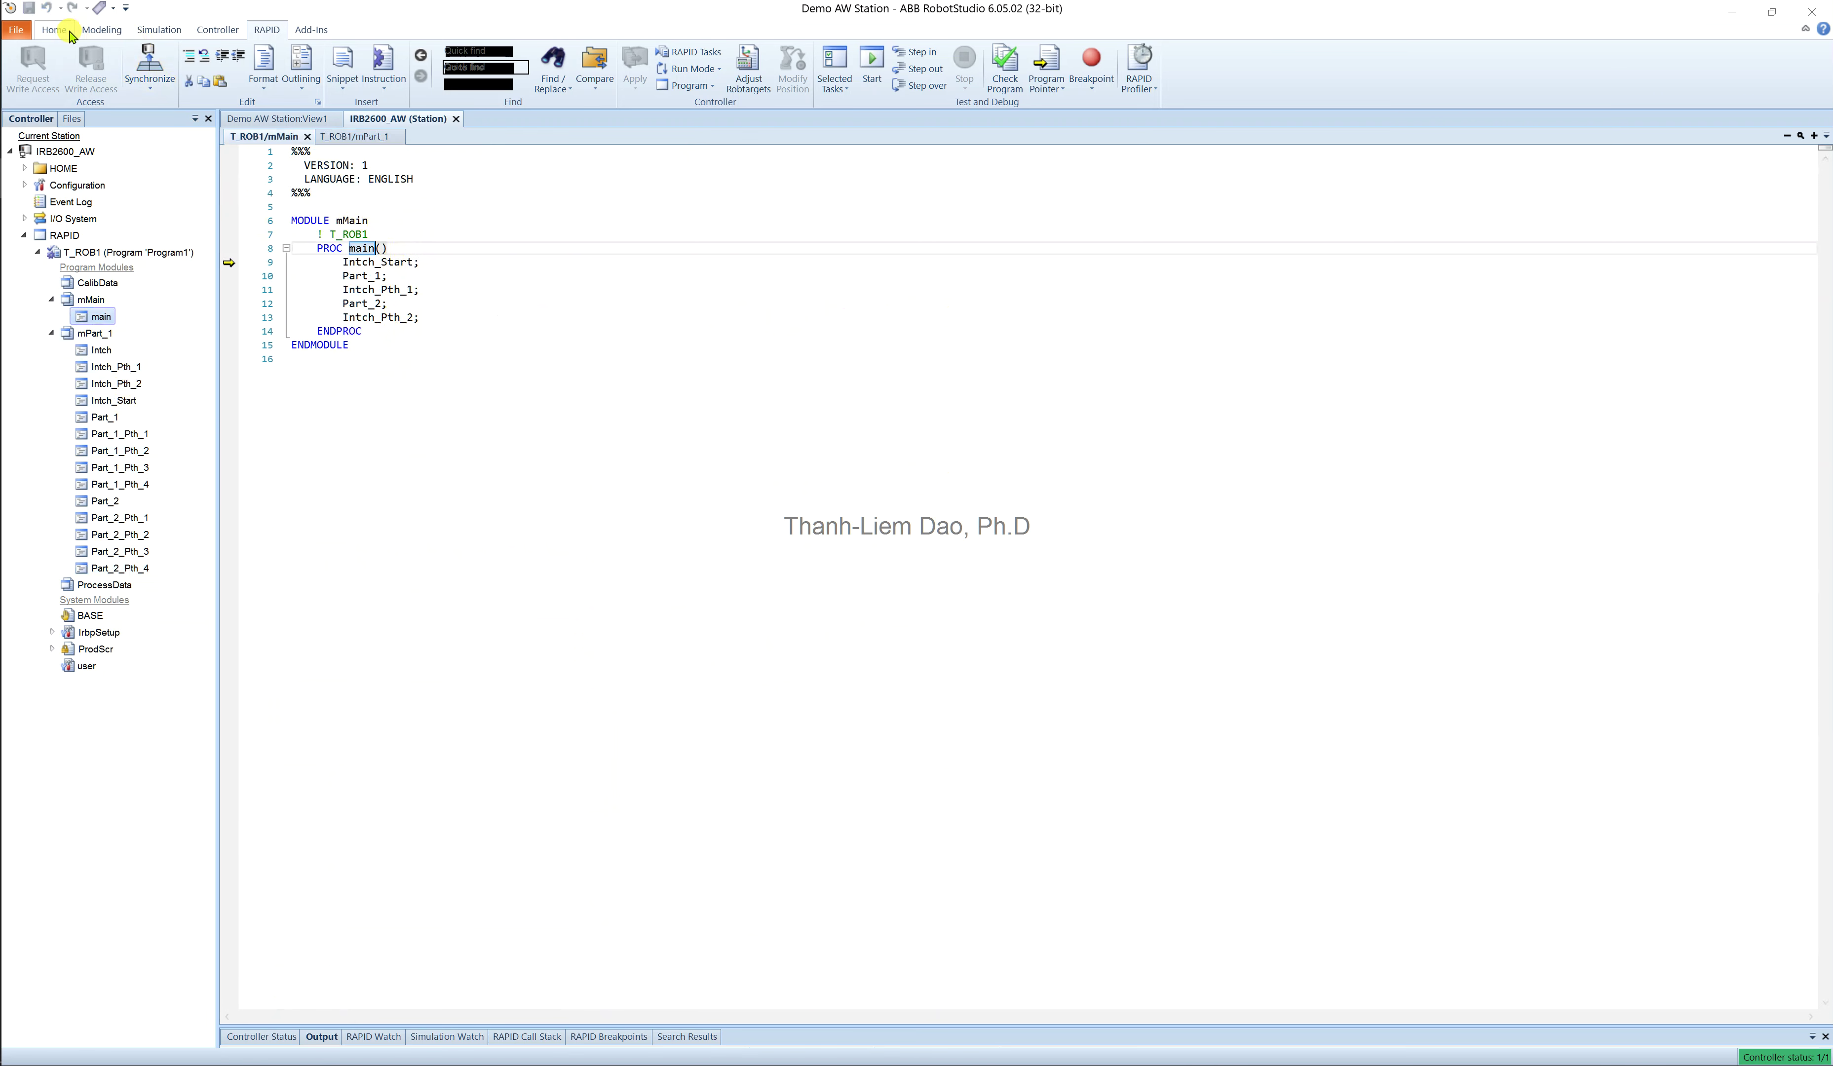
Return to the 3D station view and open the Virtual FlexPendant for the IRB2600_AW controller
left_click(54, 29)
scroll(626, 361, "down", 3)
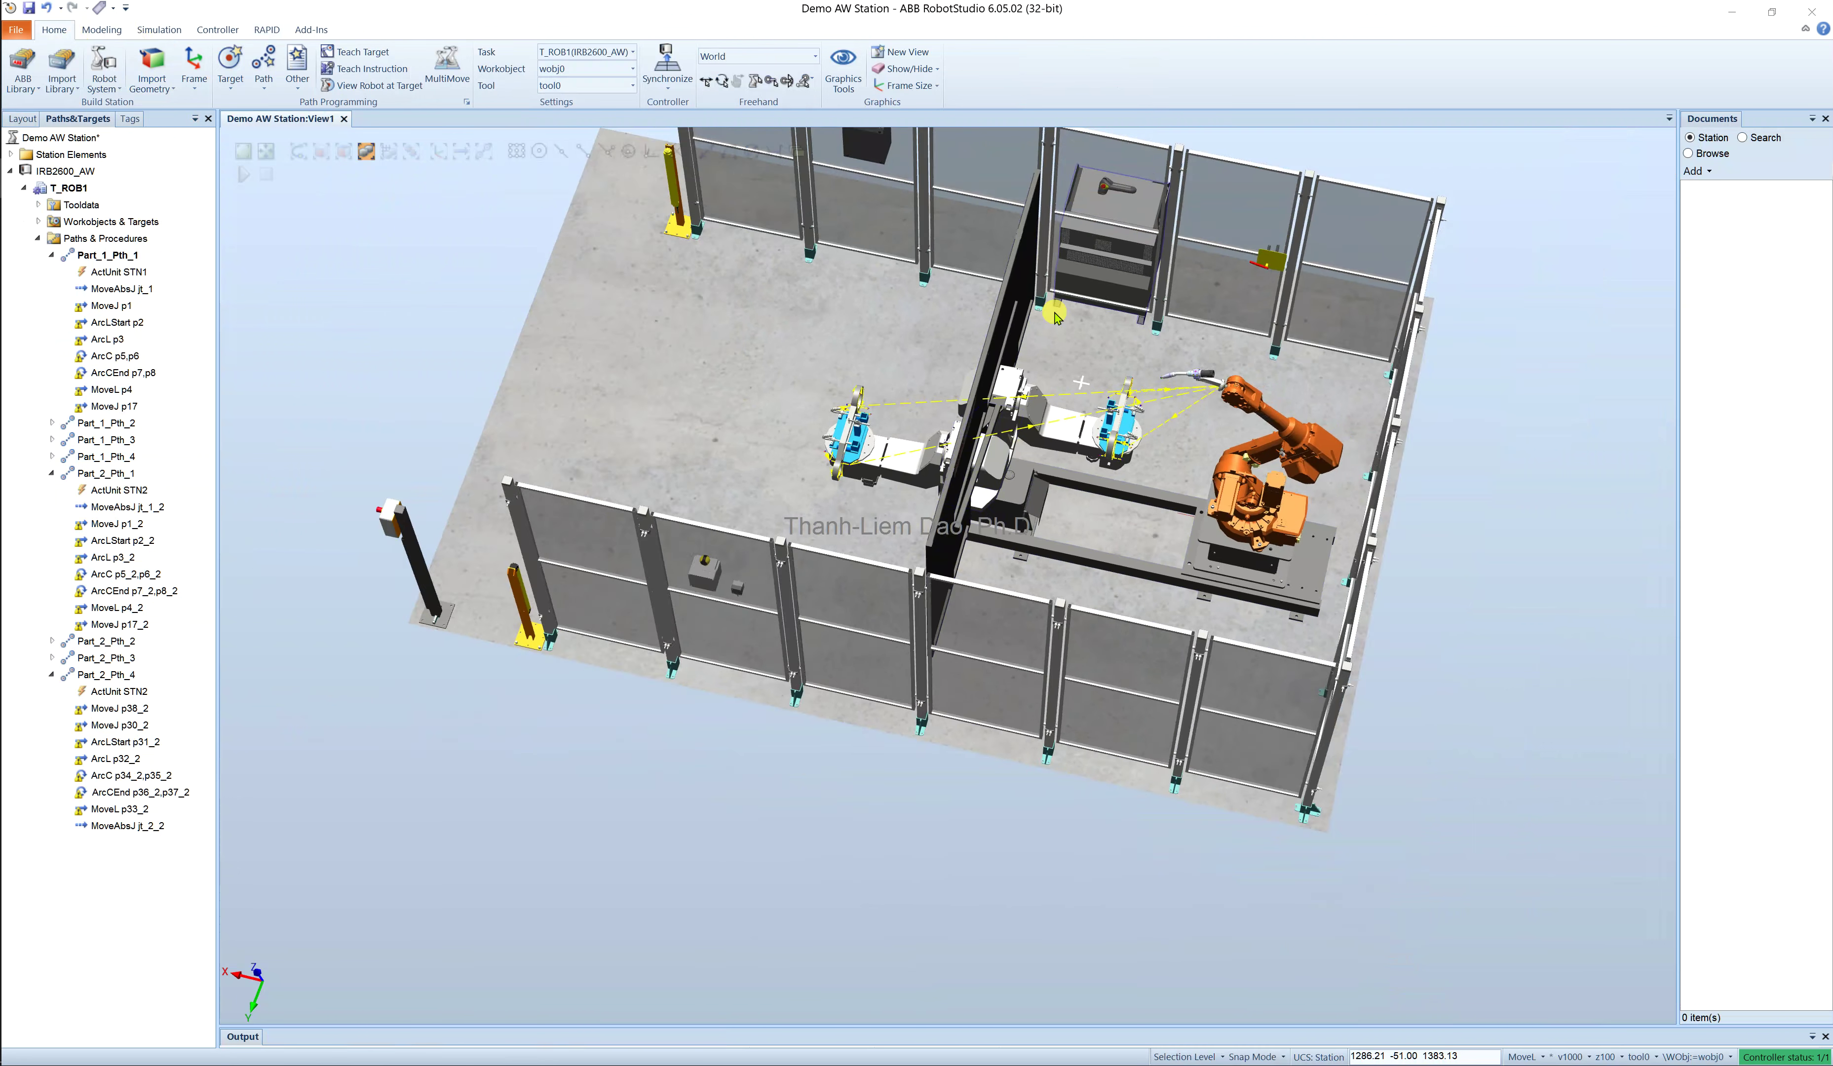
scroll(1055, 317, "up", 3)
left_click(159, 29)
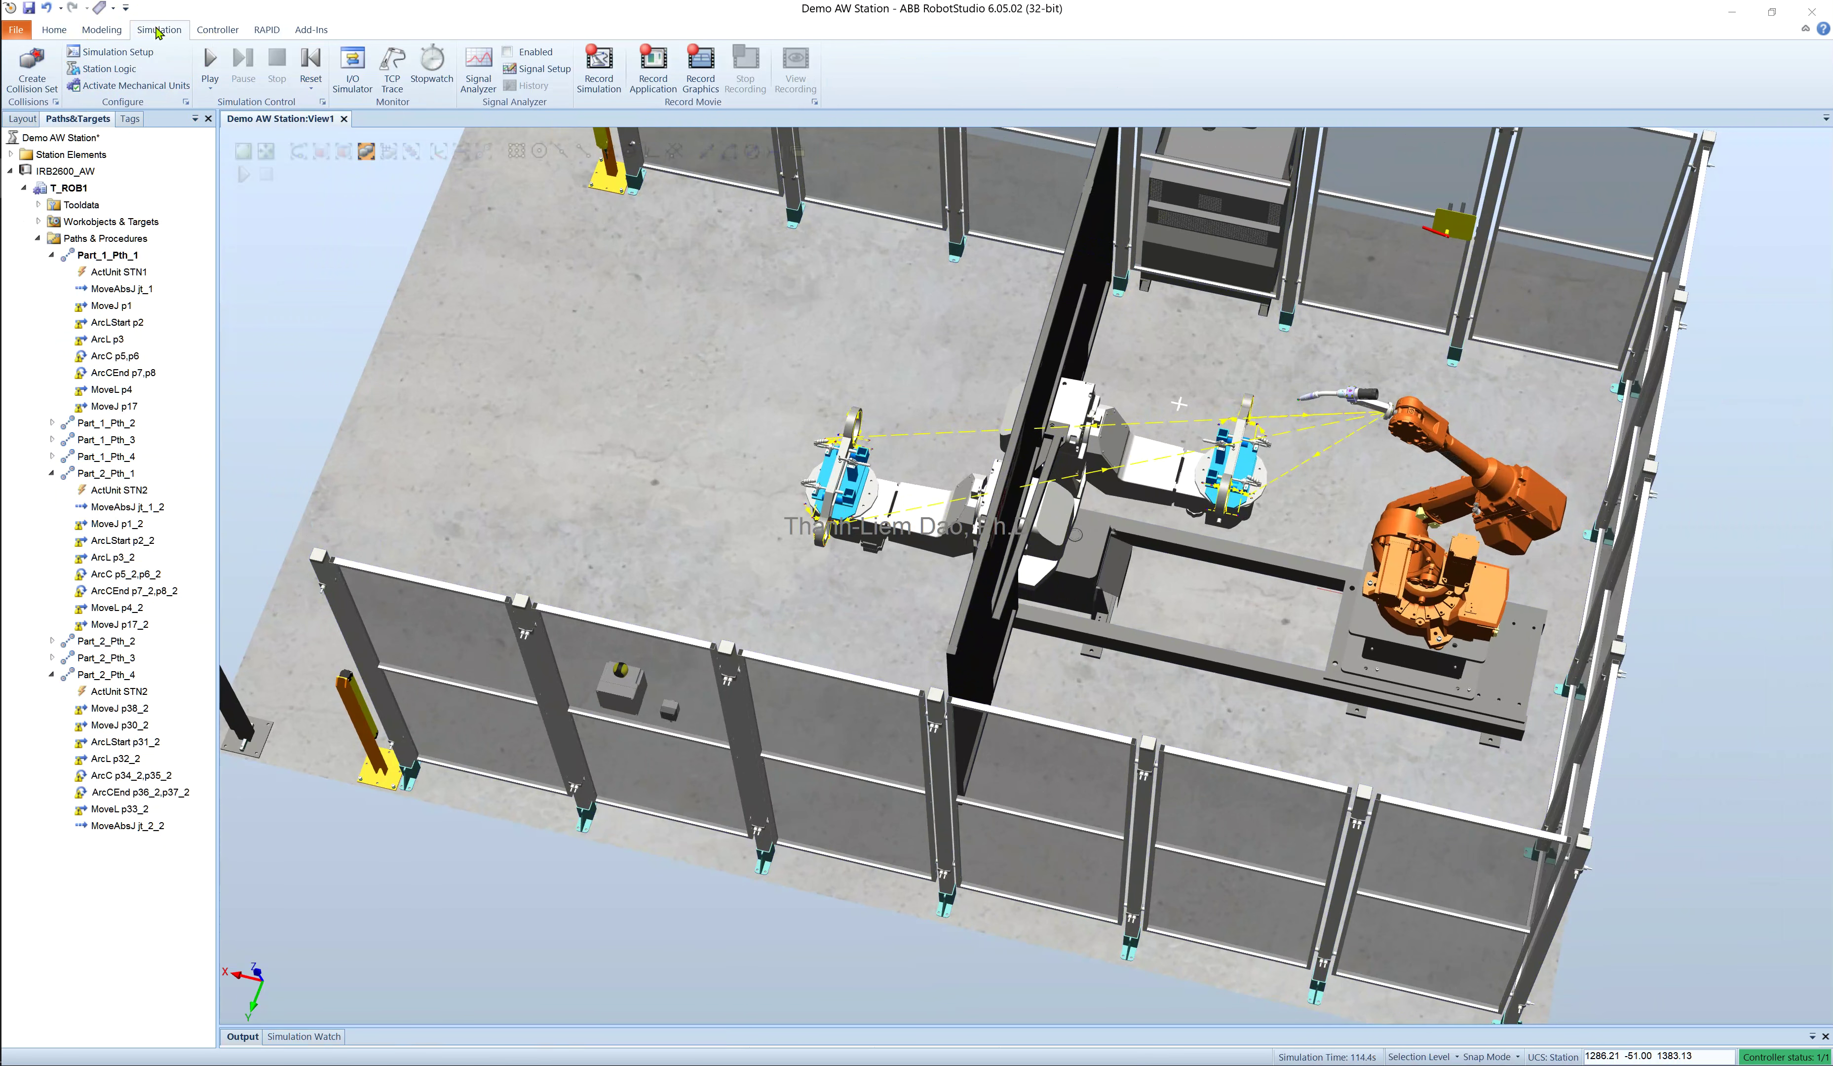
left_click(244, 82)
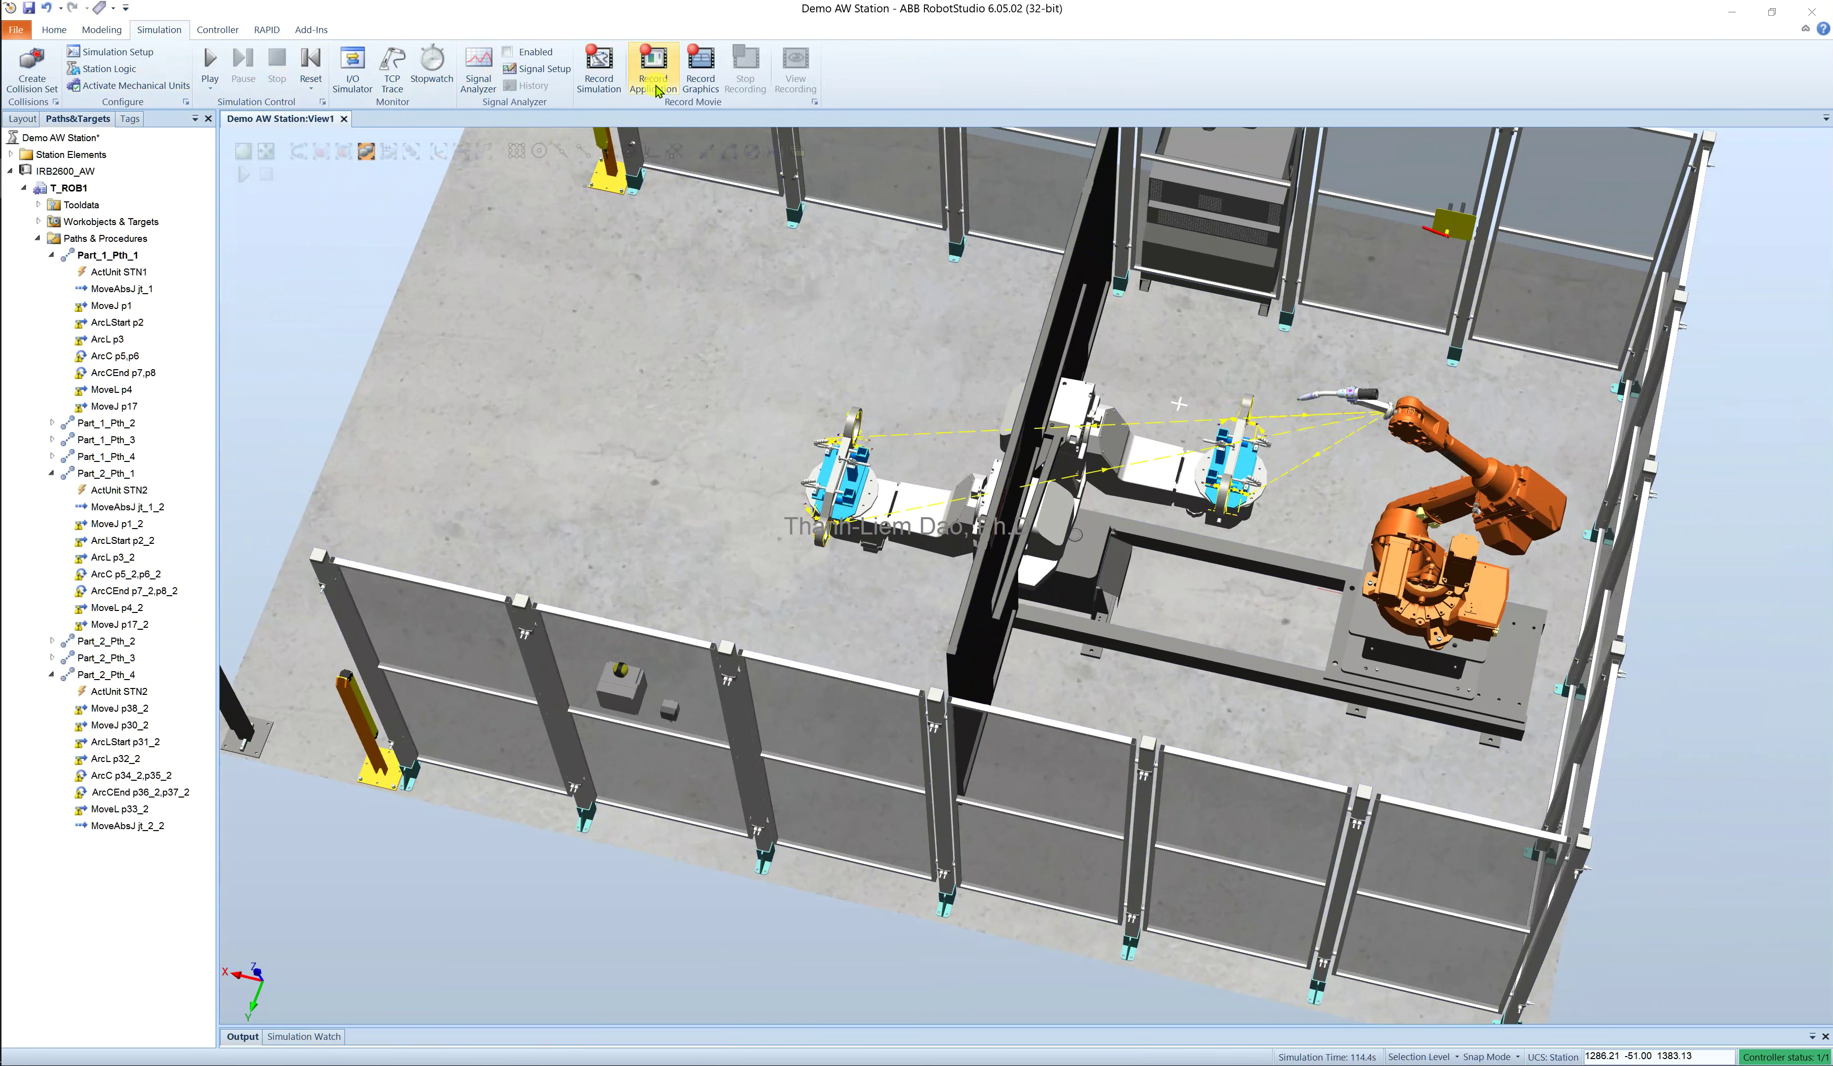
right_click(76, 171)
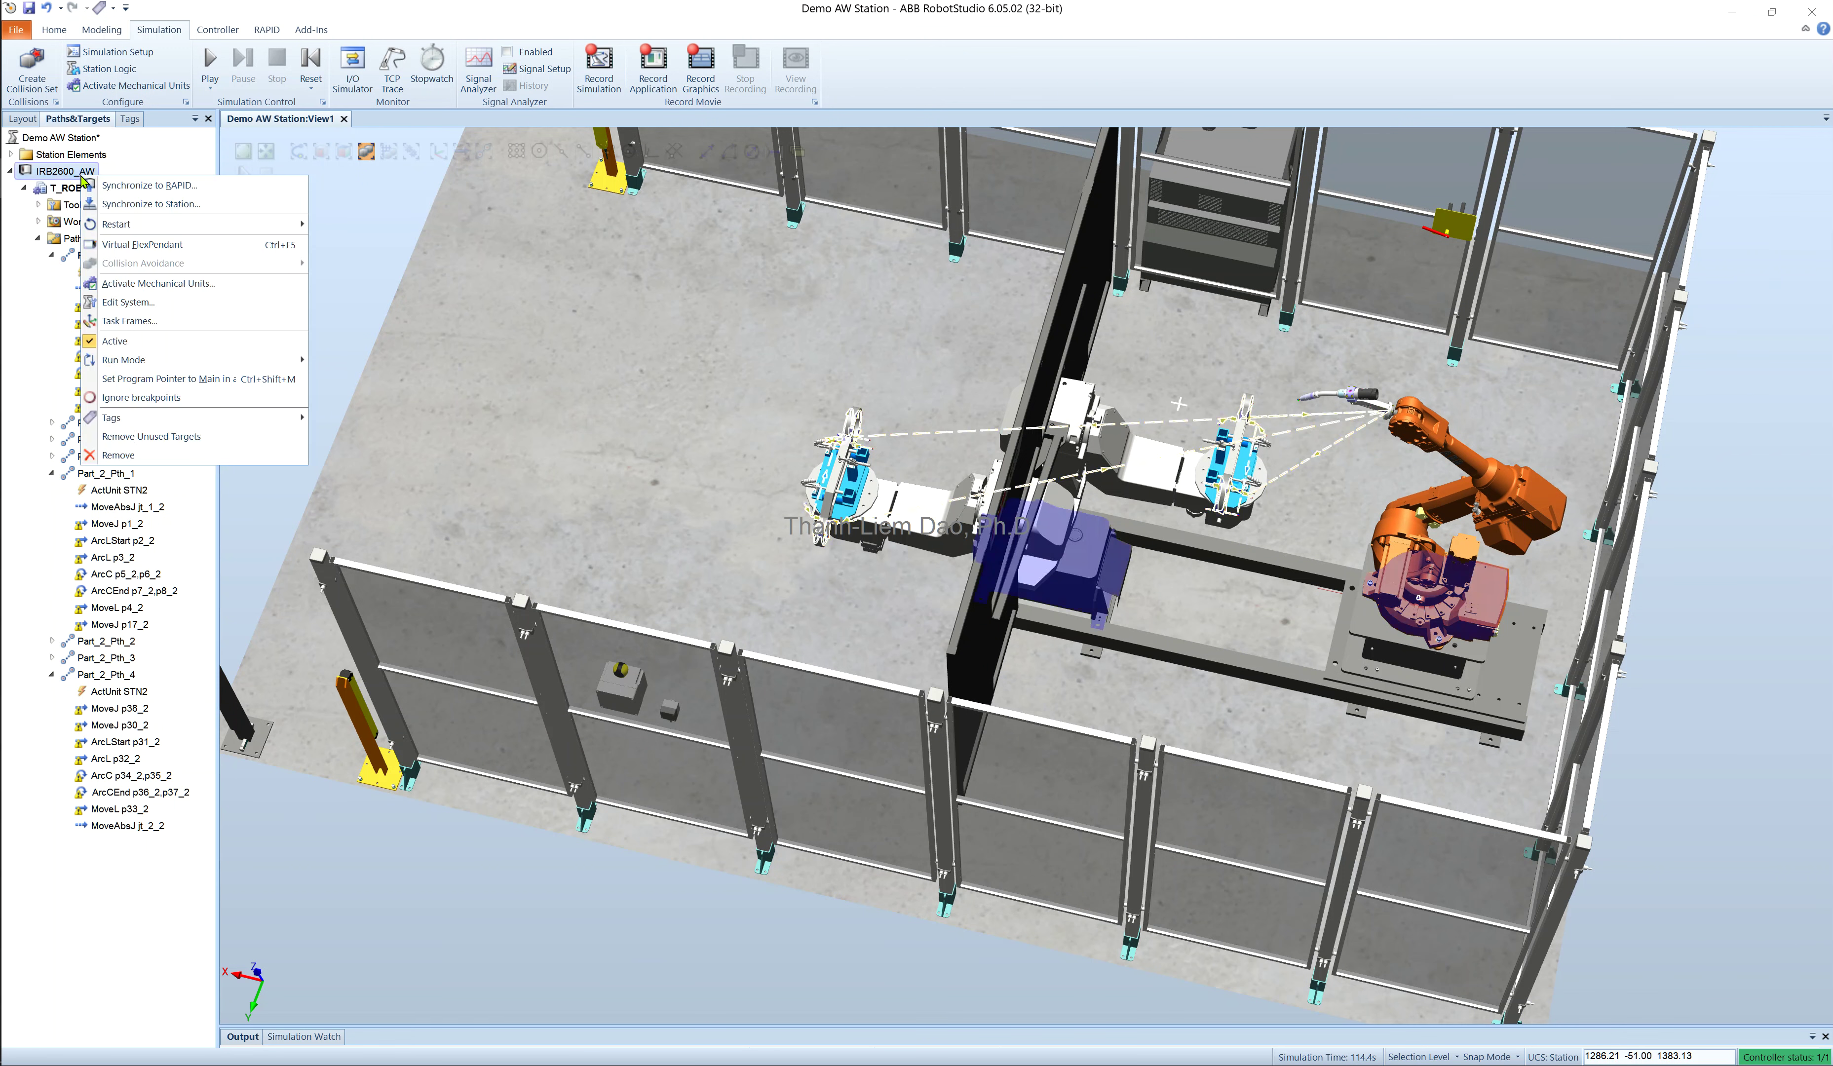
left_click(139, 244)
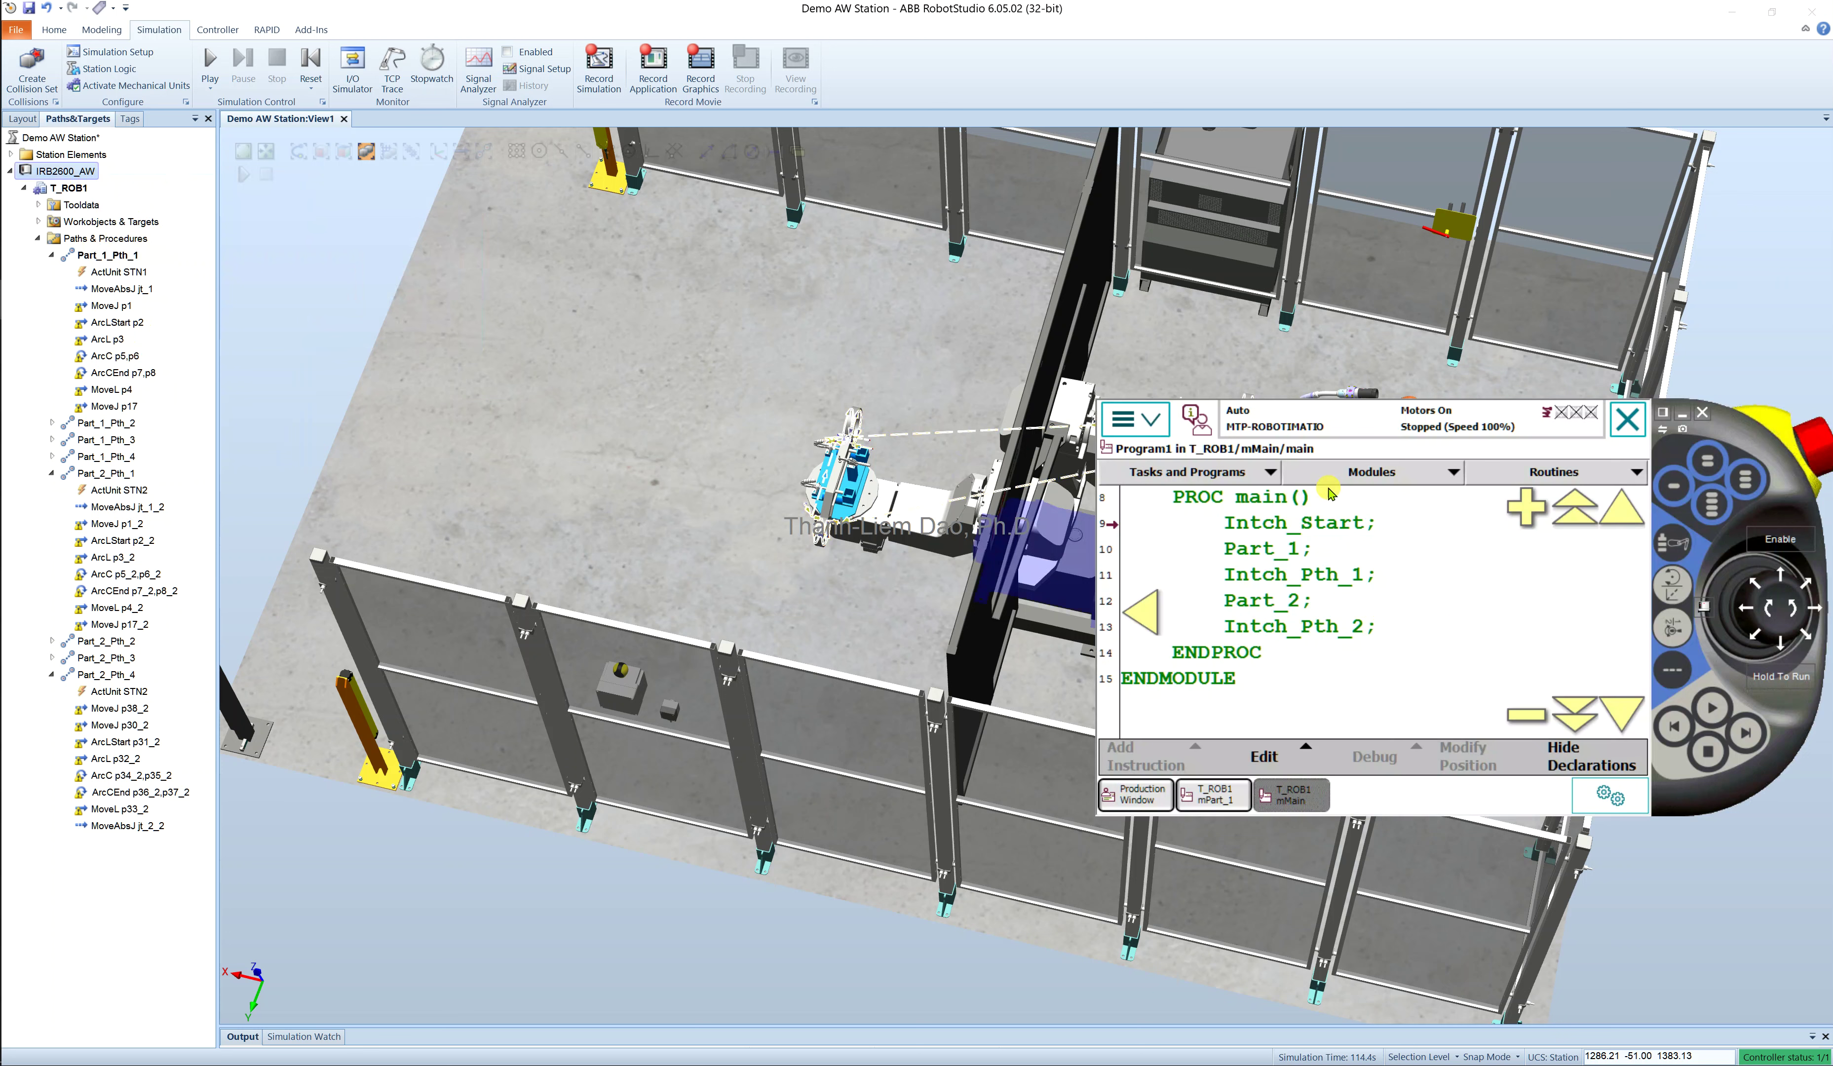
View the tasks and programs list and the operator messages on the FlexPendant, and open another Program Editor window
left_click(1265, 475)
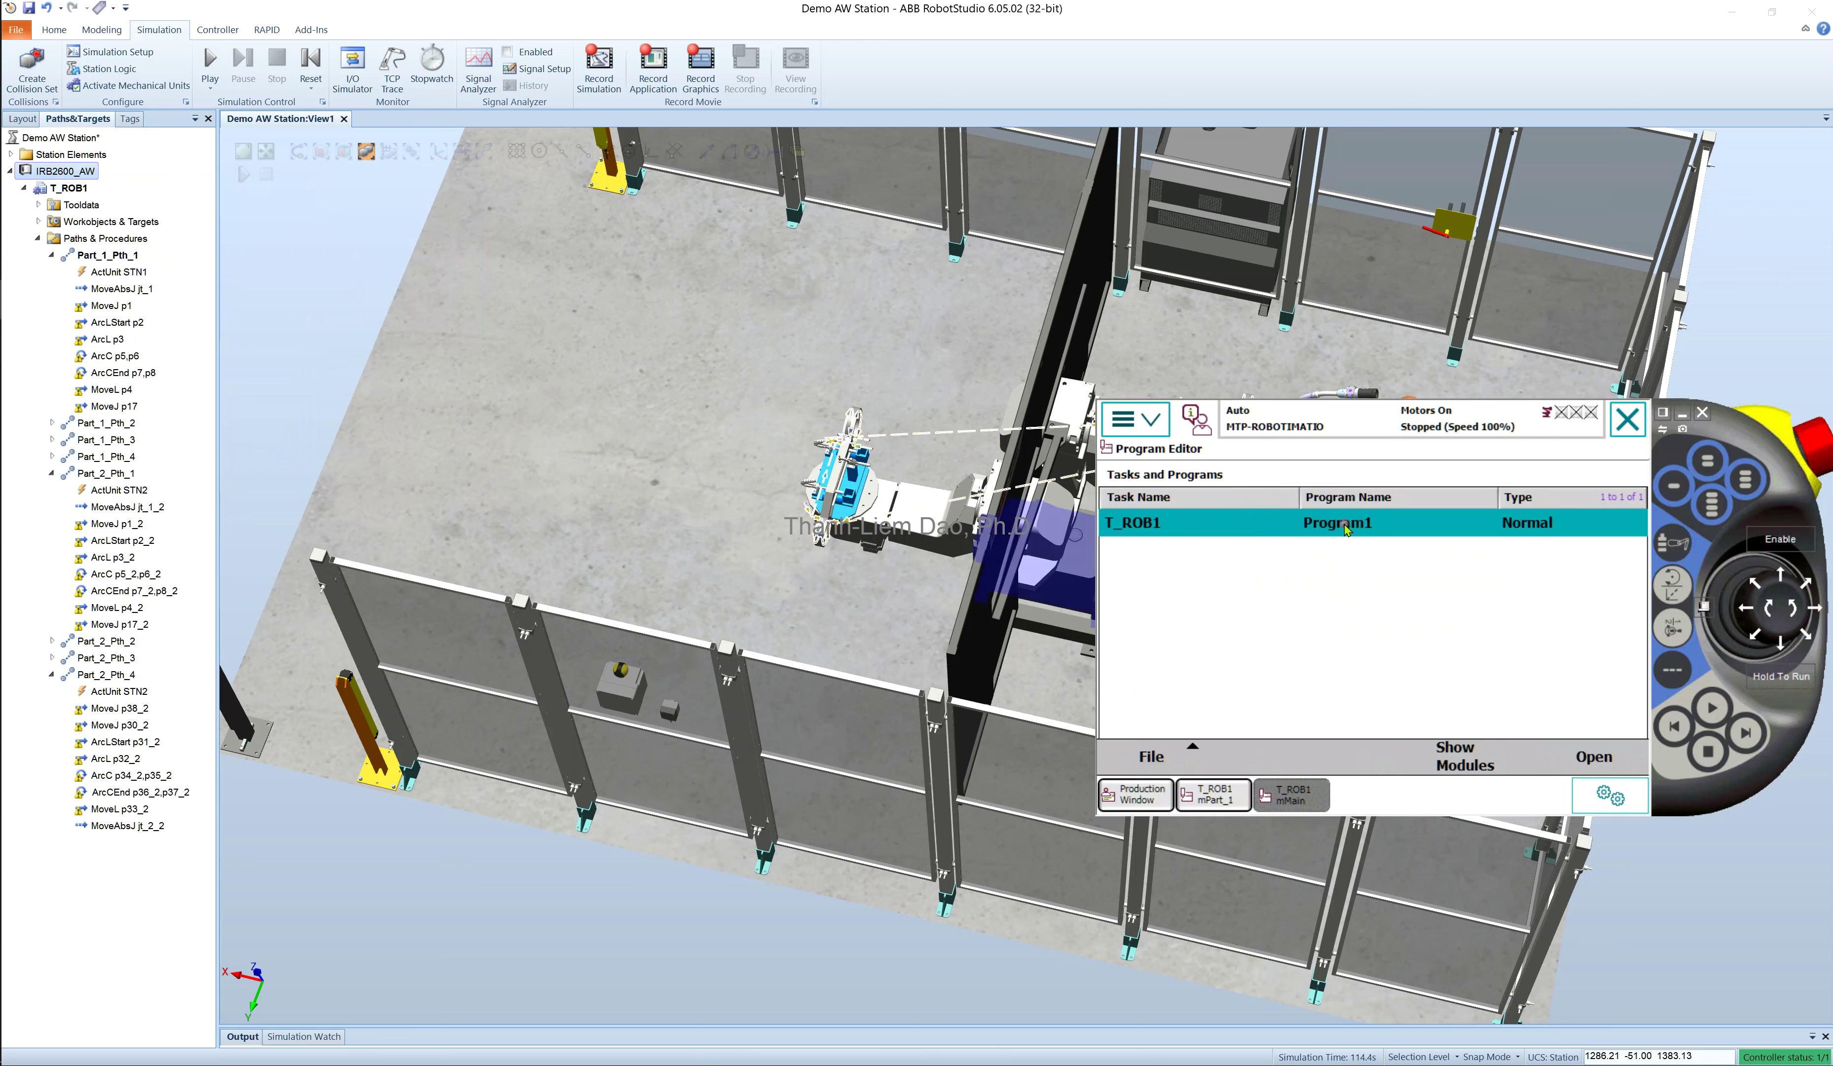
left_click(1192, 422)
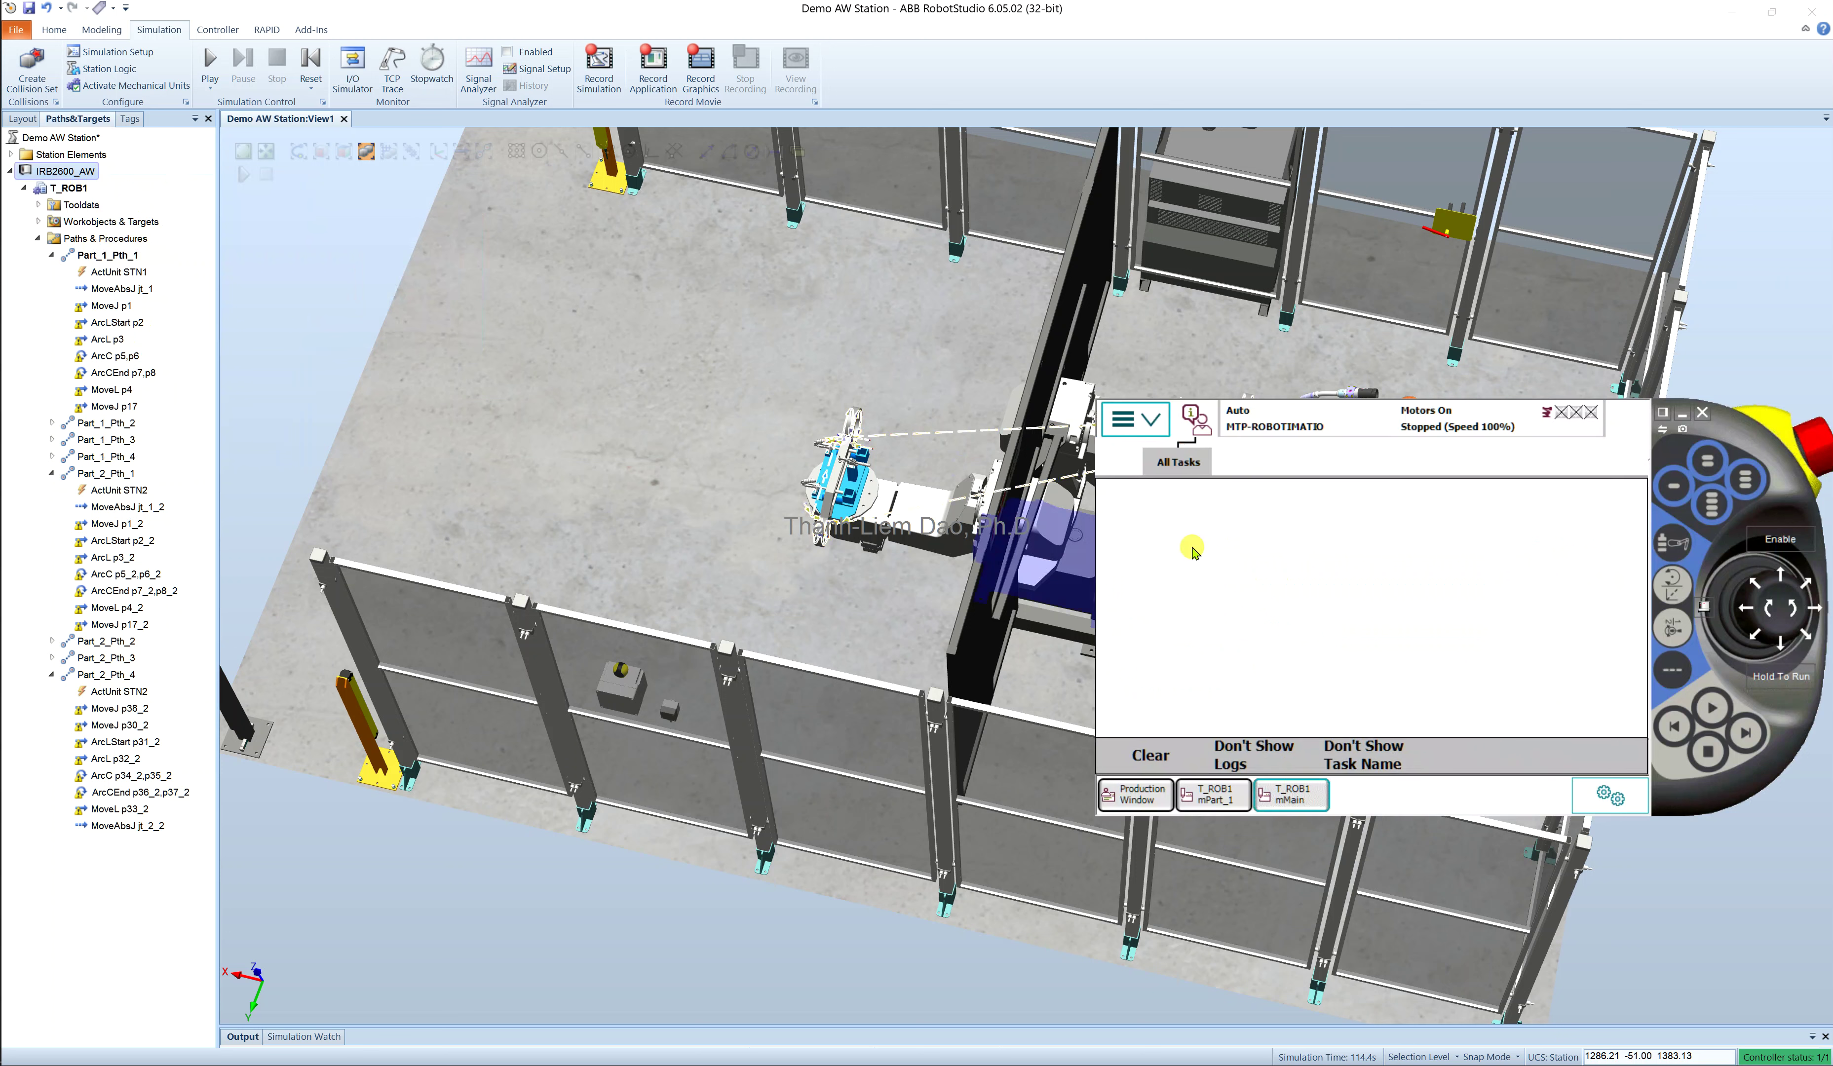
left_click(1134, 420)
left_click(1208, 652)
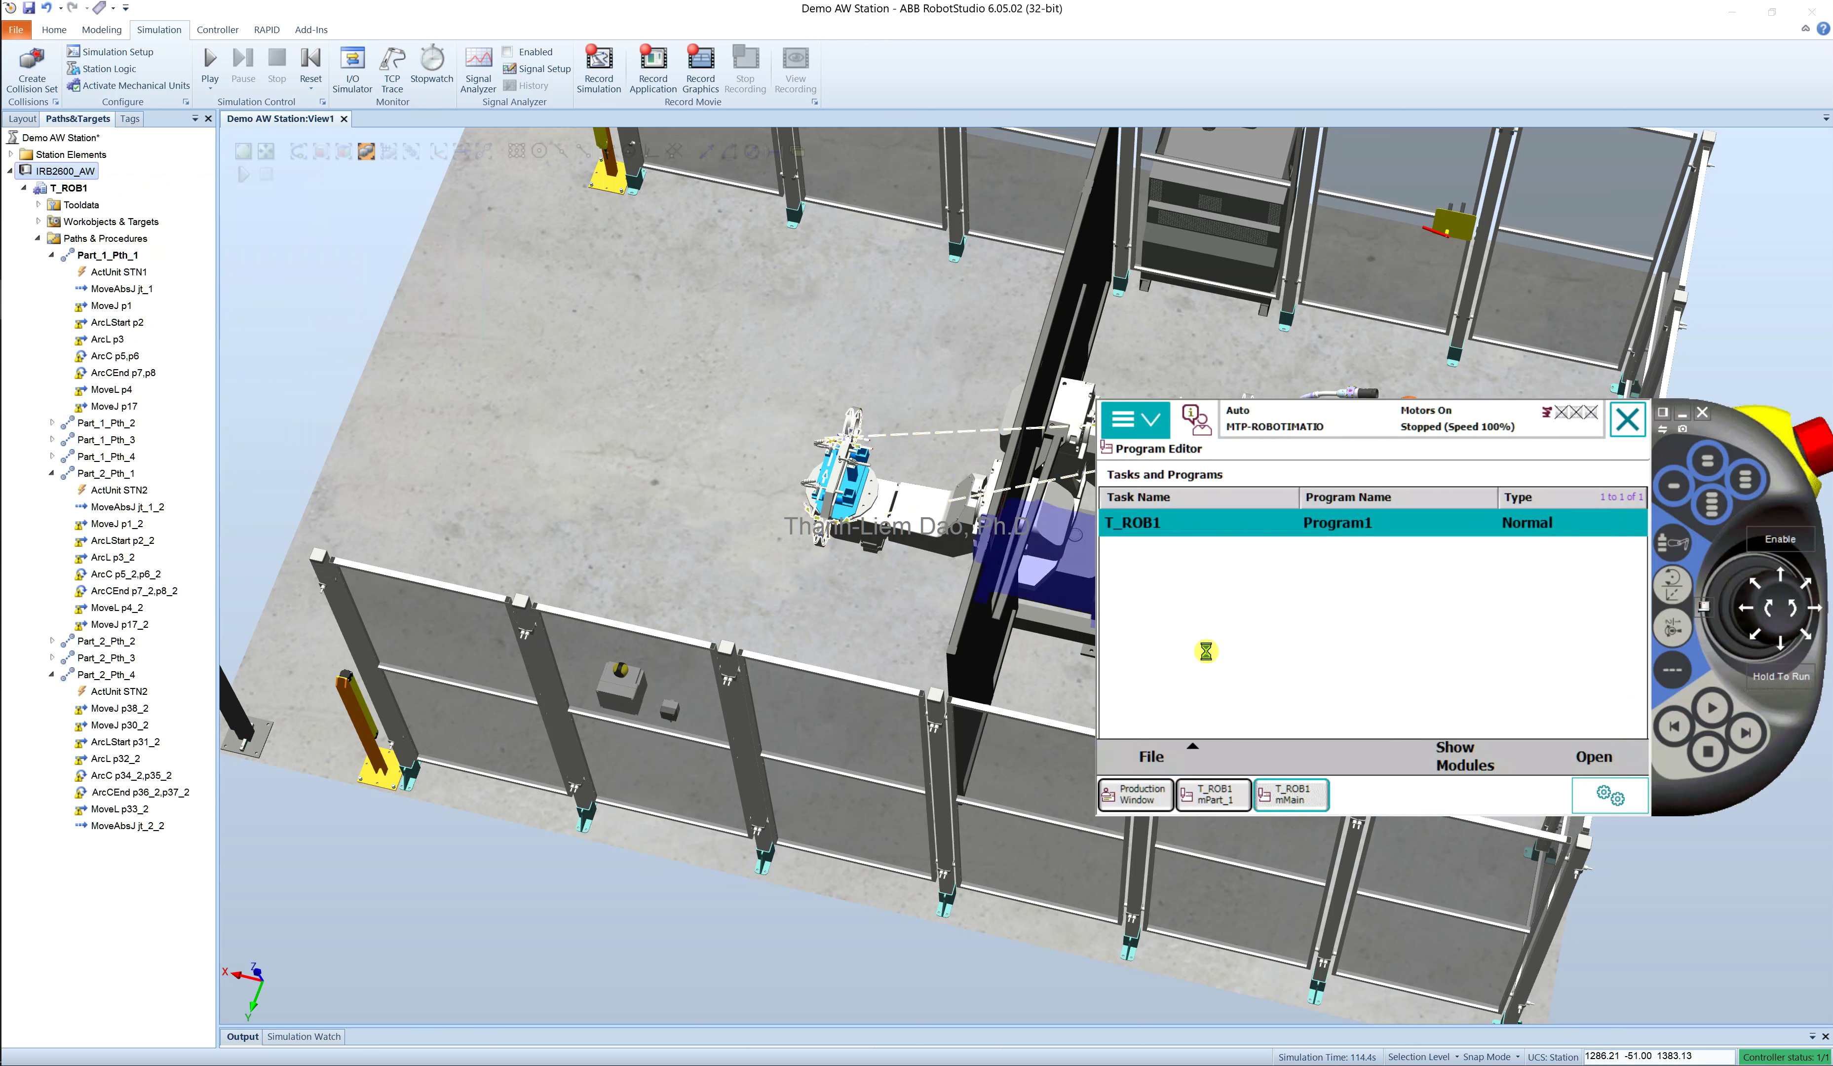
Open module mPart_1 from the T_ROB1 module list and look through its list of routines
left_click(1391, 474)
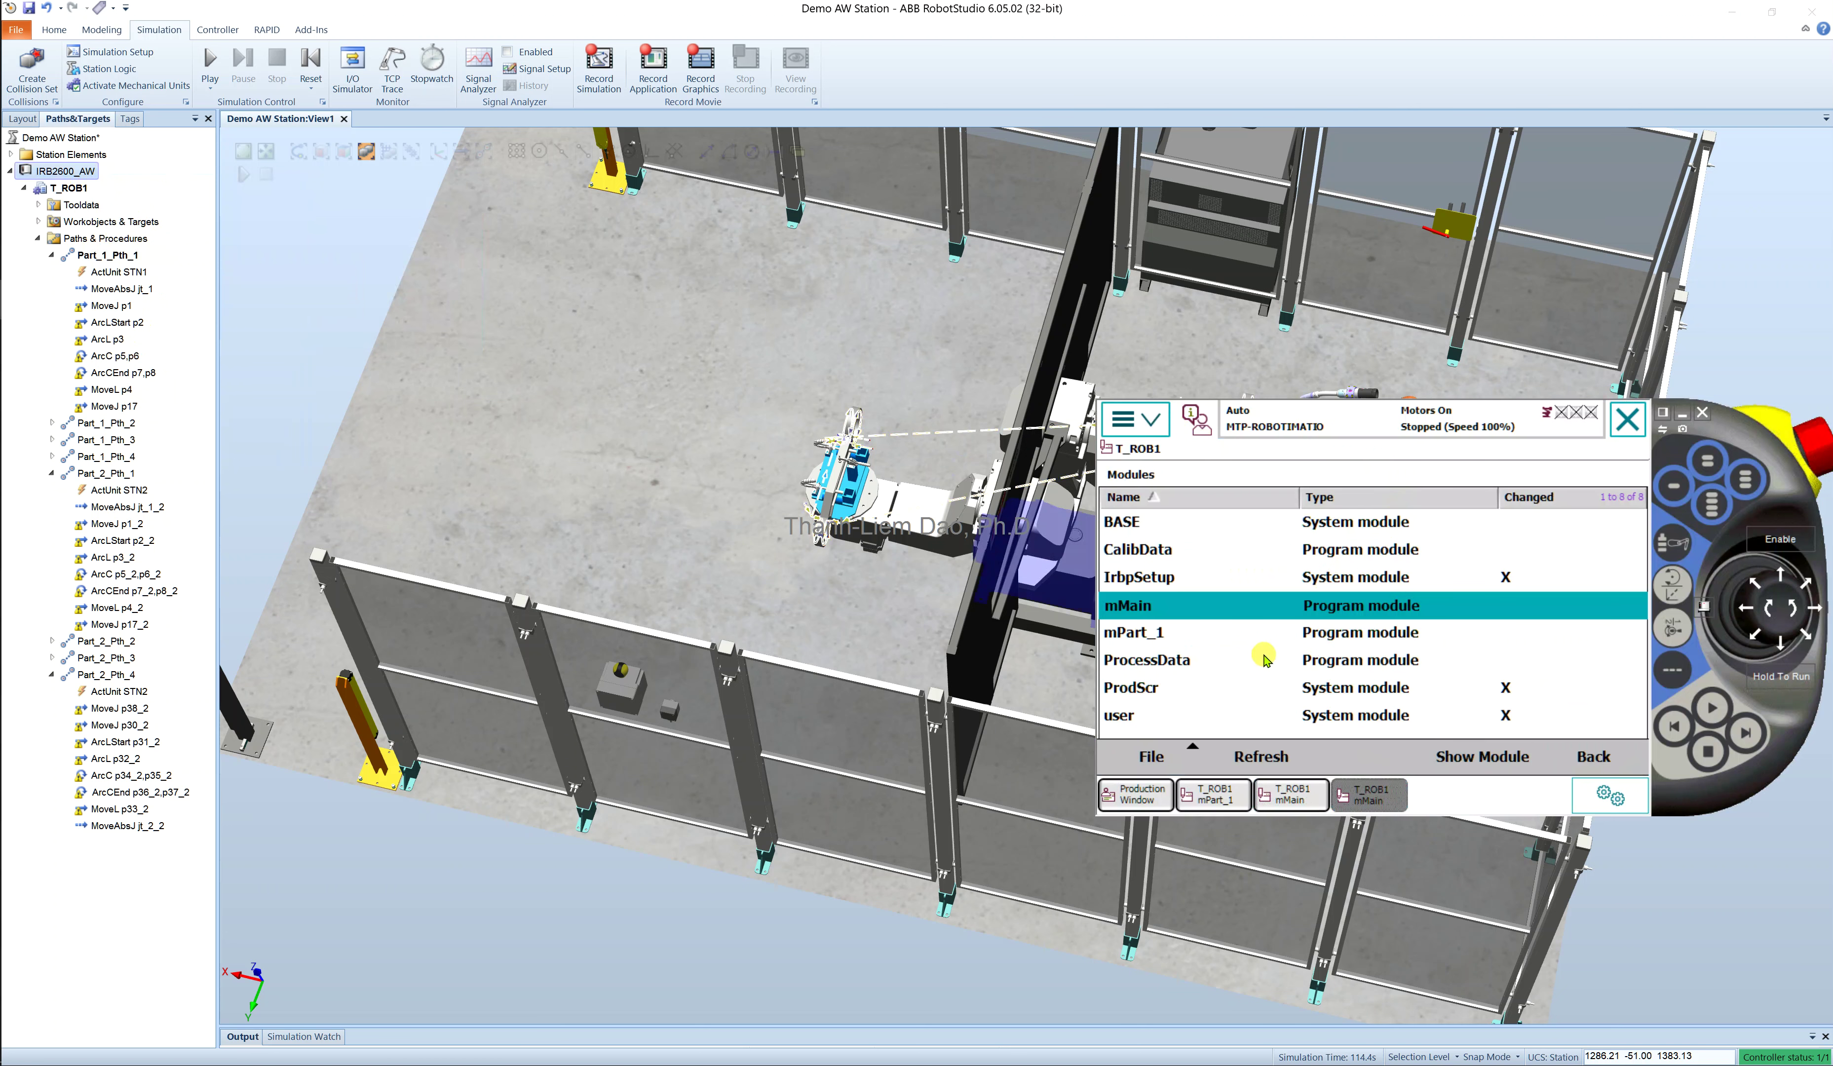
left_click(1151, 635)
left_click(1179, 634)
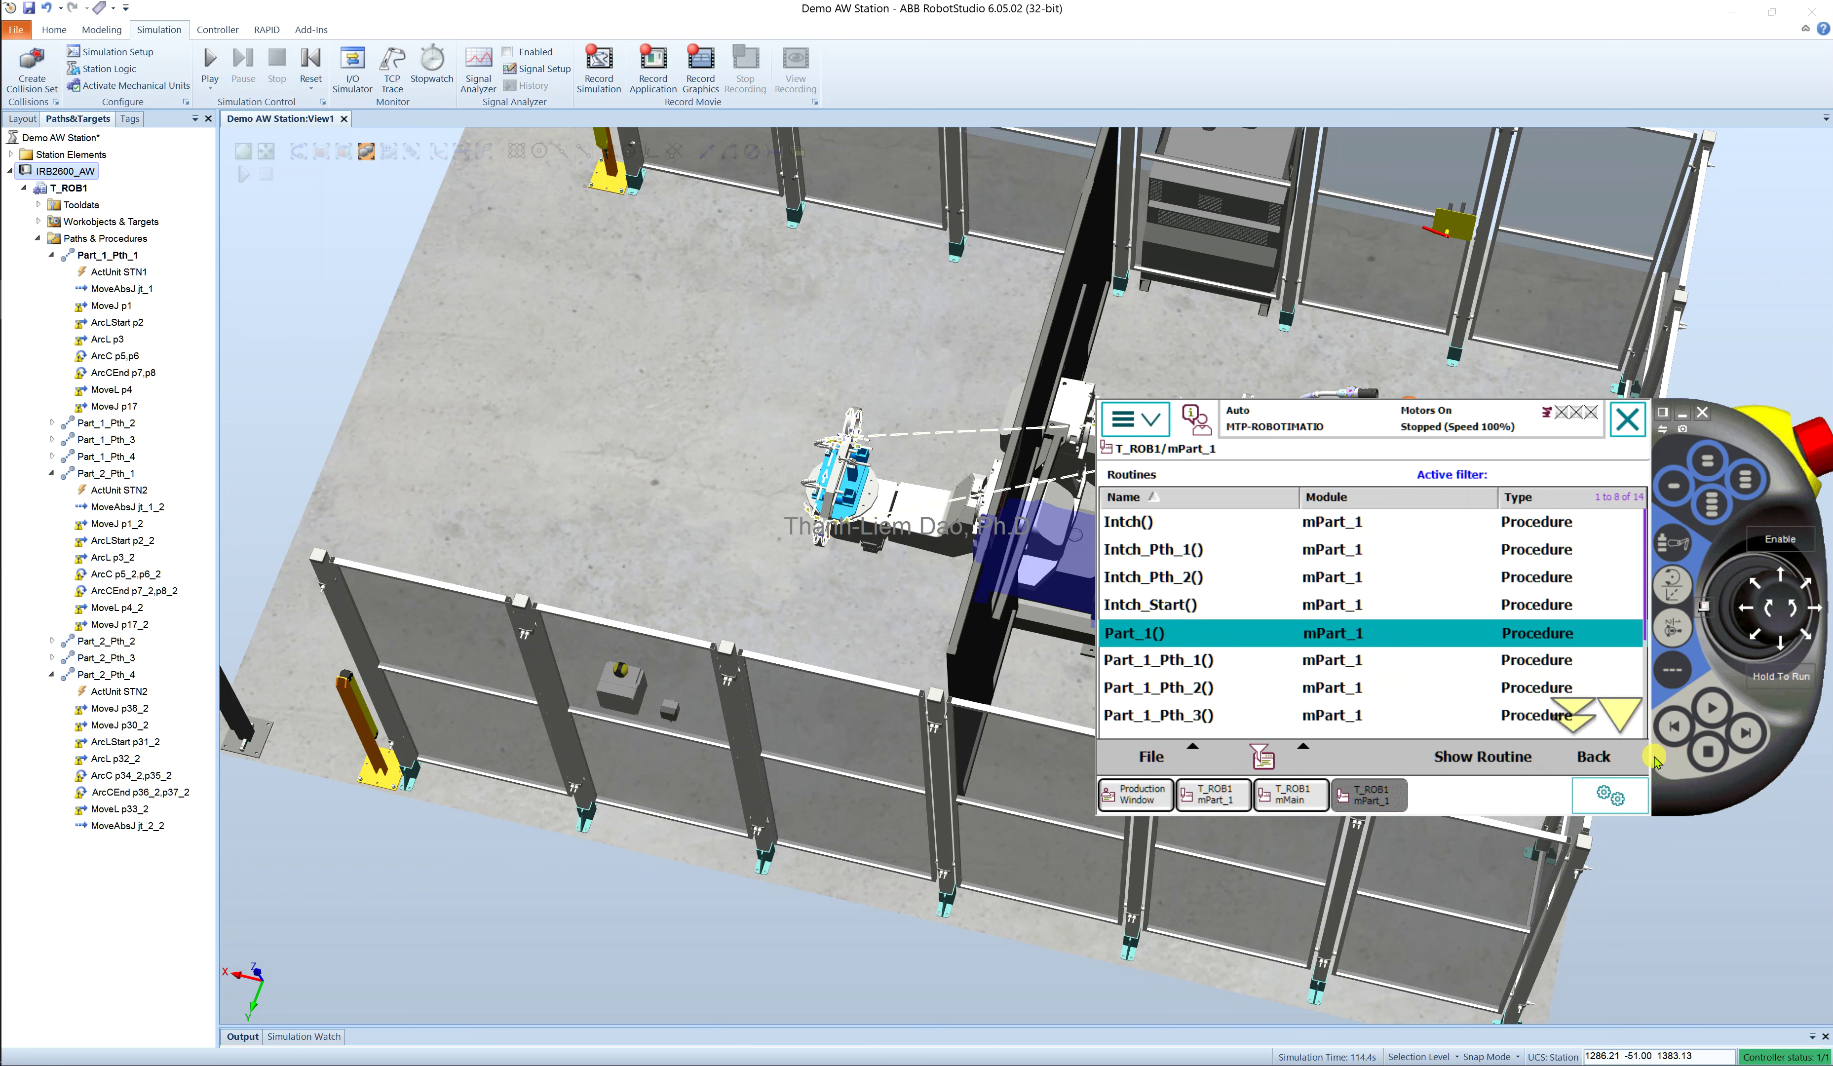
left_click(1621, 714)
left_click(1626, 716)
left_click(1627, 718)
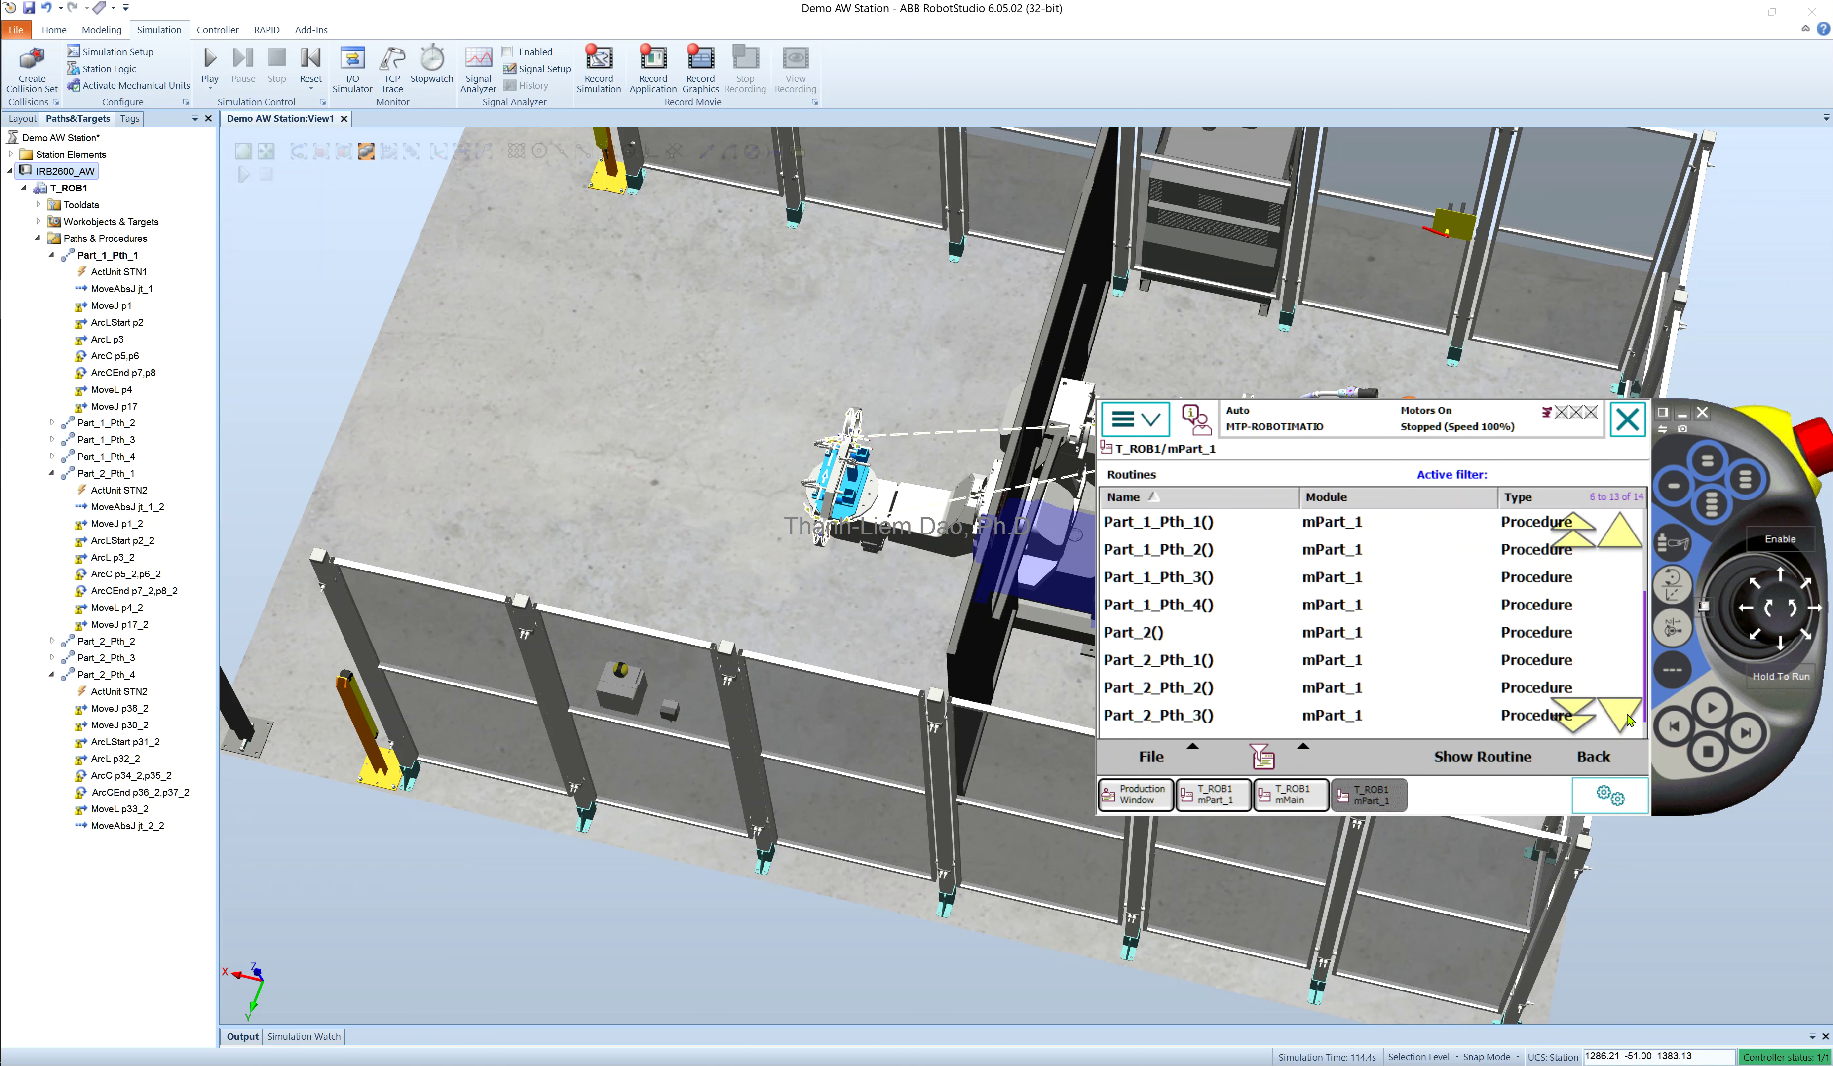
left_click(1627, 717)
left_click(1620, 533)
left_click(1621, 532)
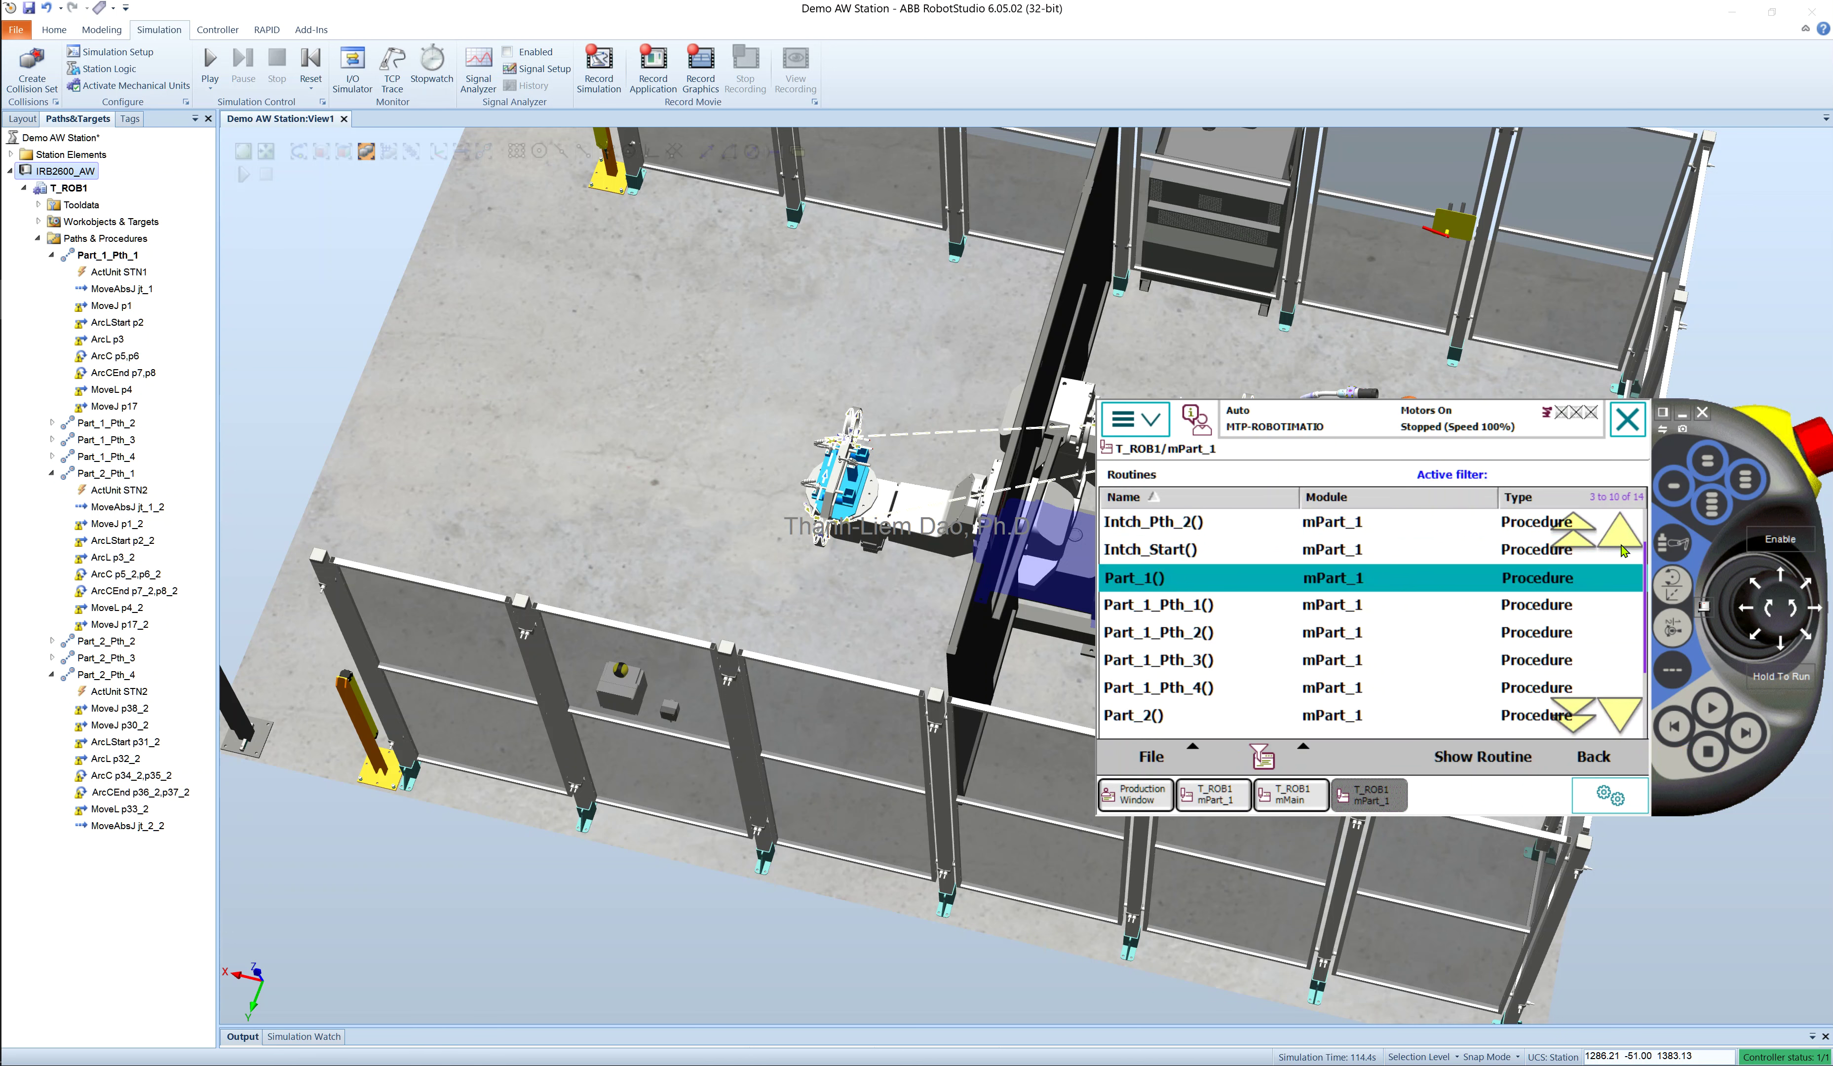
left_click(1622, 529)
Open the Intch routine in the Program Editor and review it together with the preceding Intch_Pth_2 routine
left_click(1205, 524)
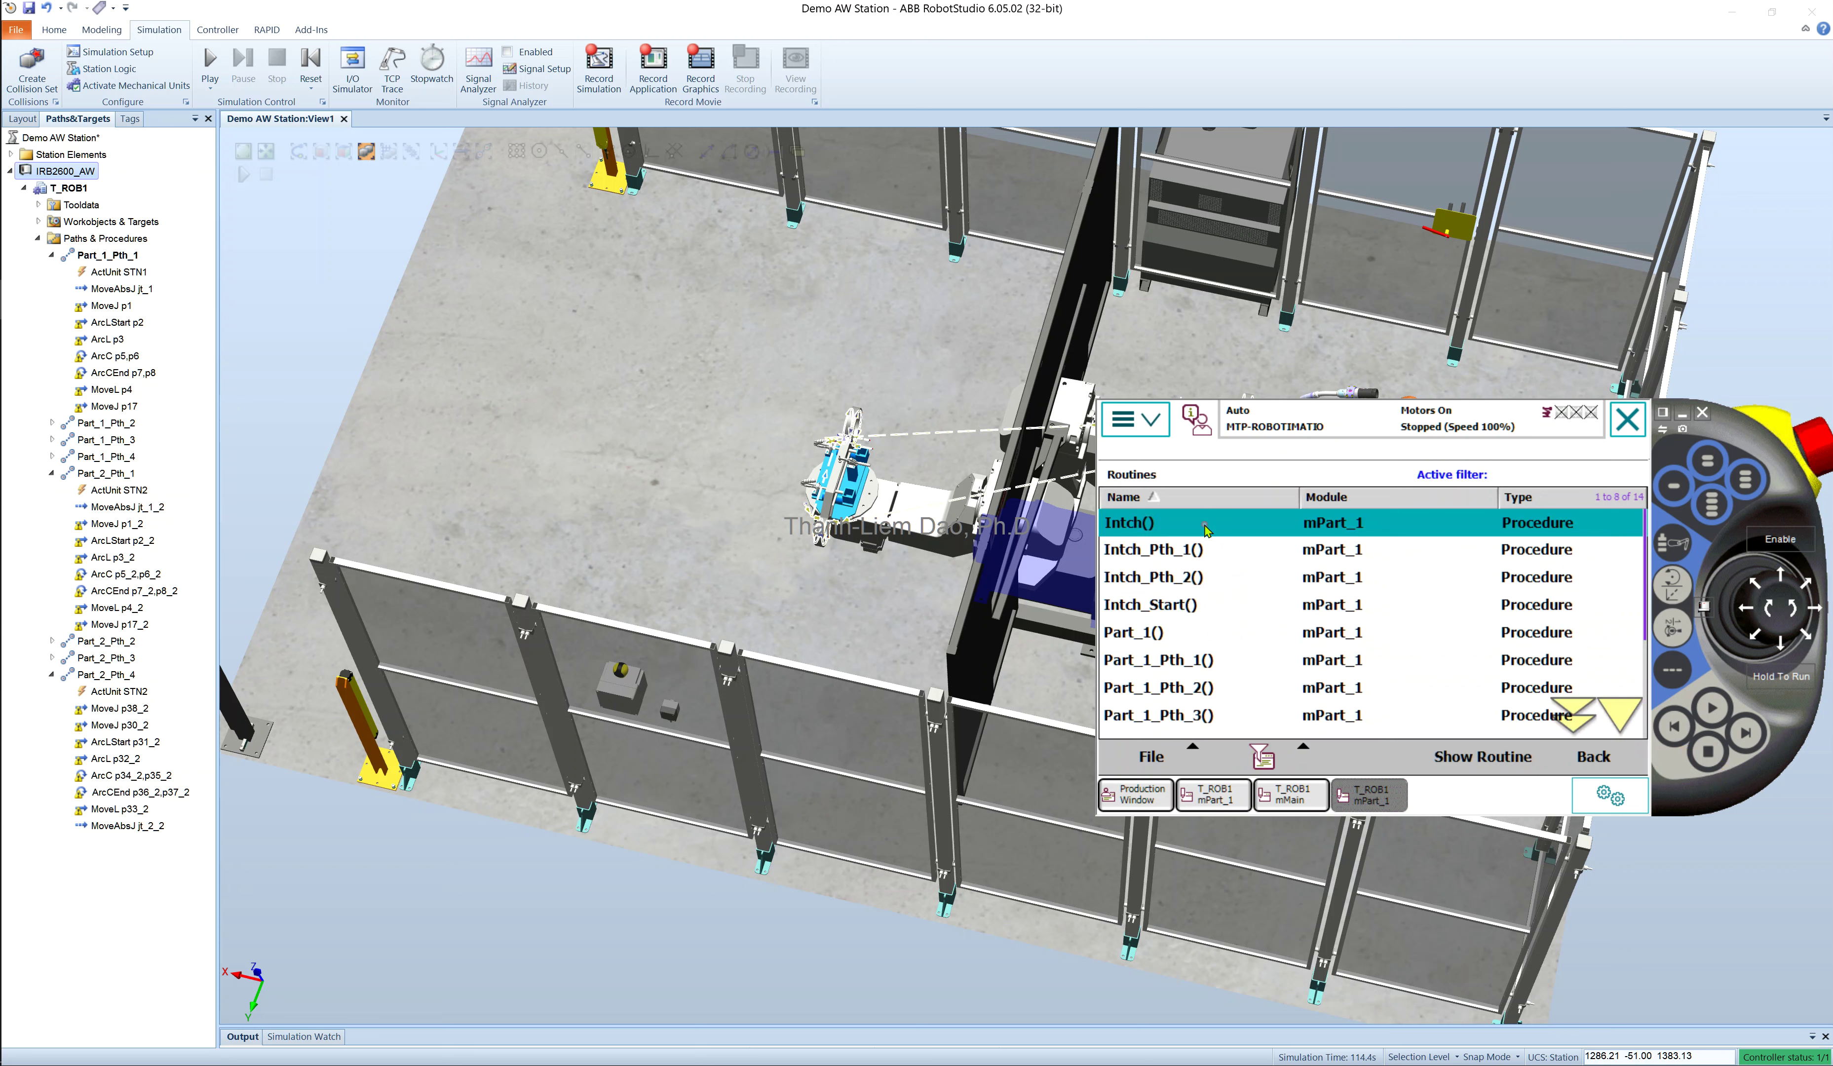
left_click(1204, 524)
left_click(1616, 515)
left_click(1615, 515)
left_click(1615, 514)
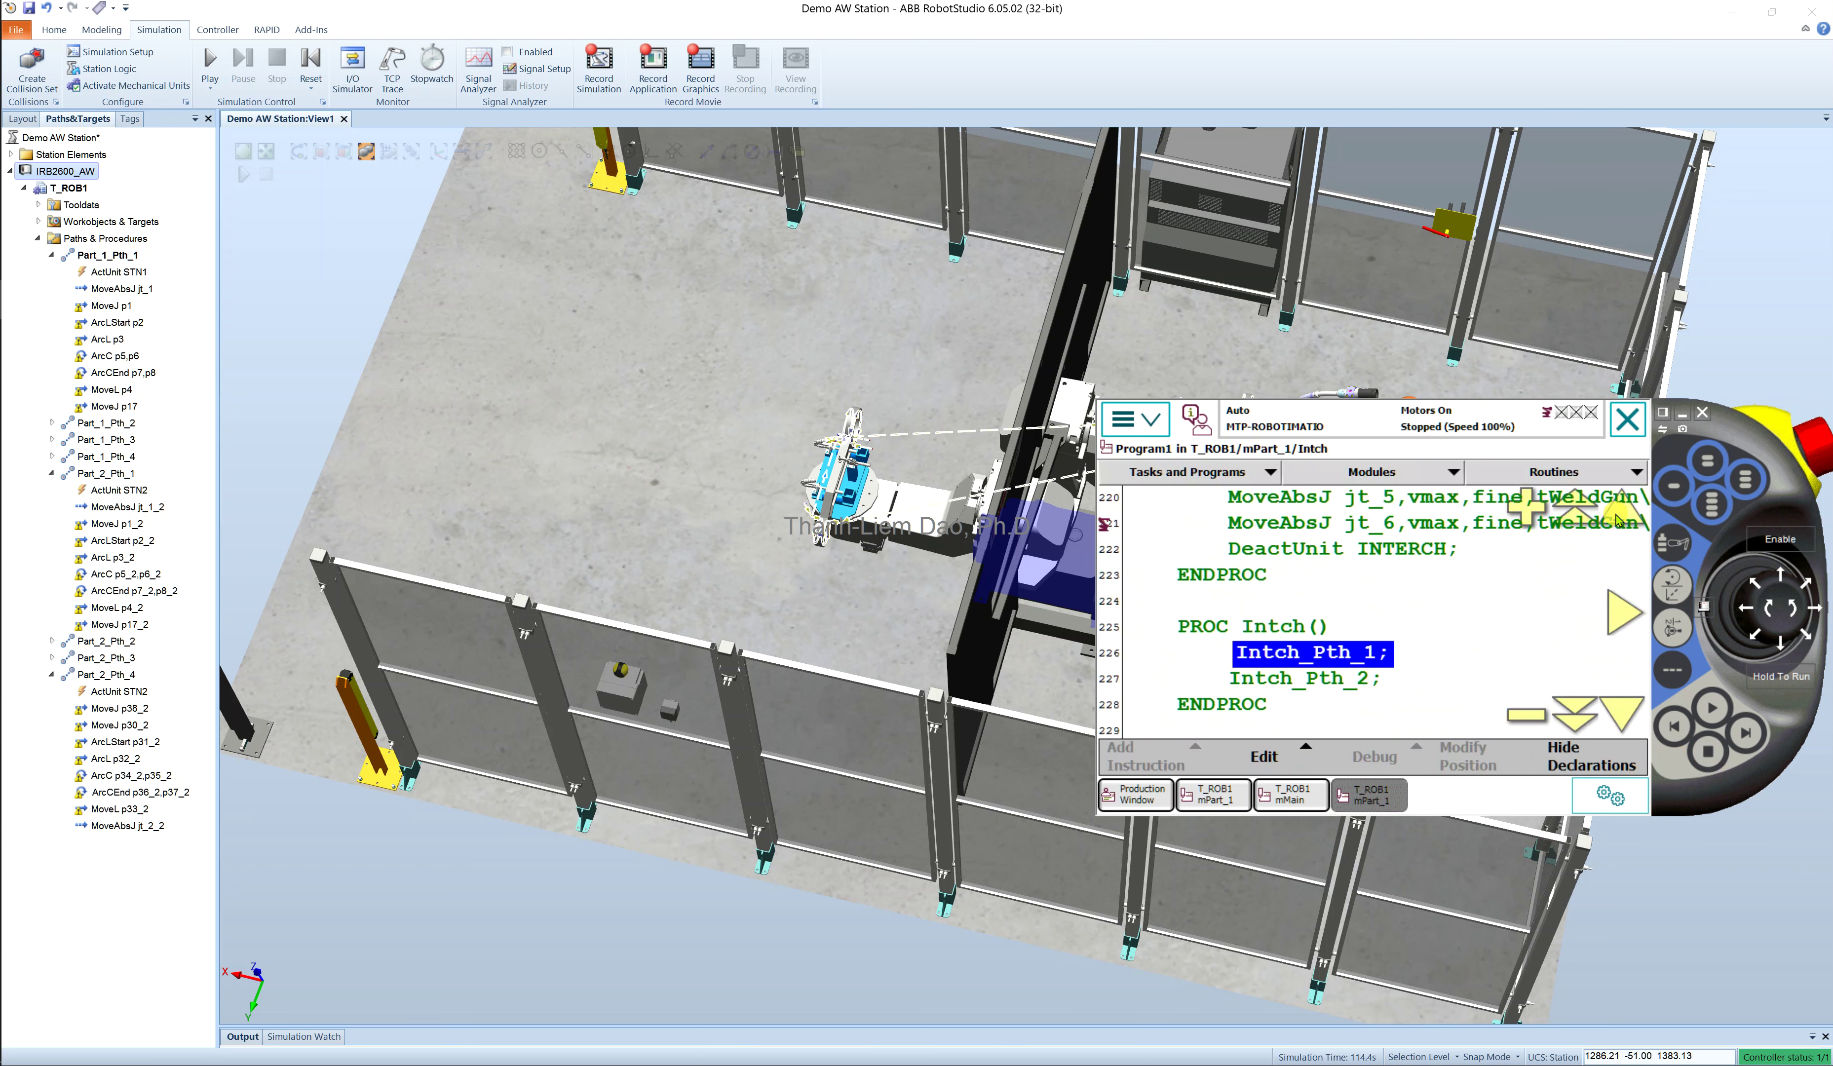
left_click(1616, 515)
left_click(1615, 515)
left_click(1616, 515)
left_click(1616, 515)
left_click(1616, 515)
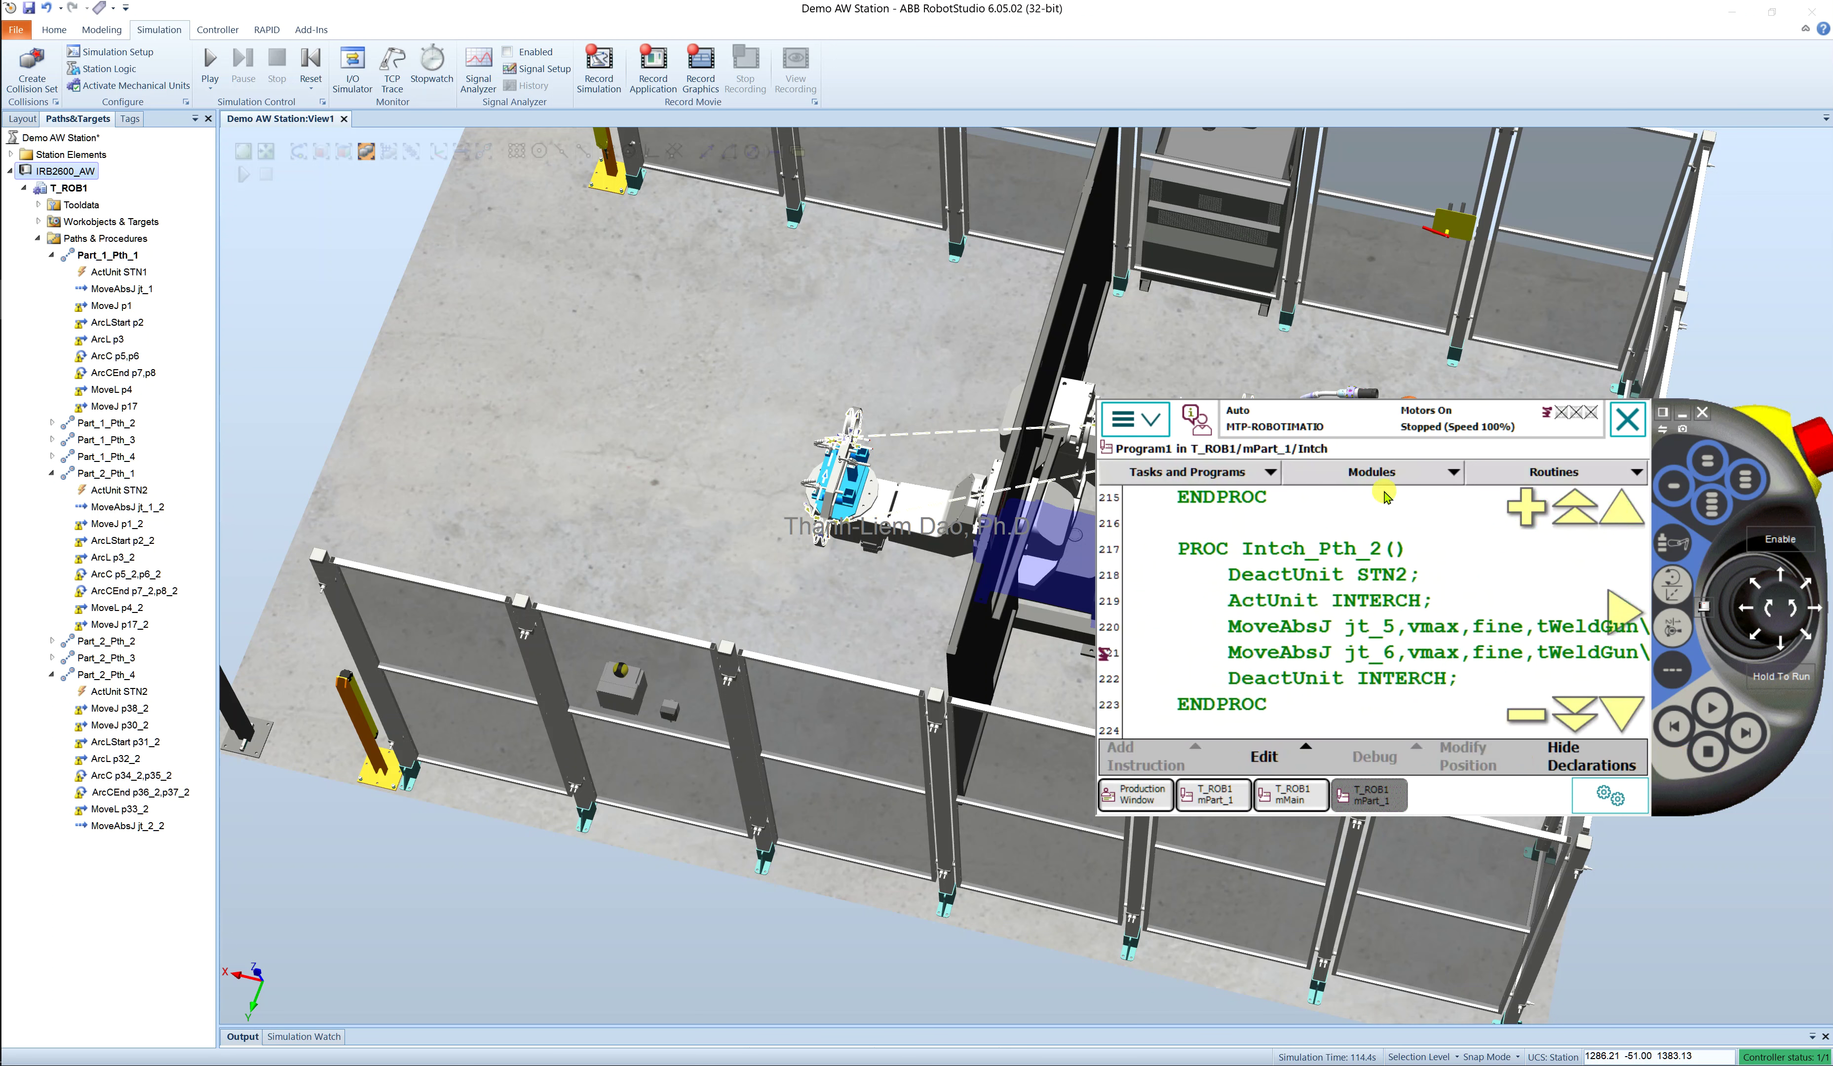
Reopen the routine list of mPart_1, open Part_2 and review its code on through Part_1_Pth_1 and Part_1_Pth_2
left_click(1436, 464)
double_click(1147, 635)
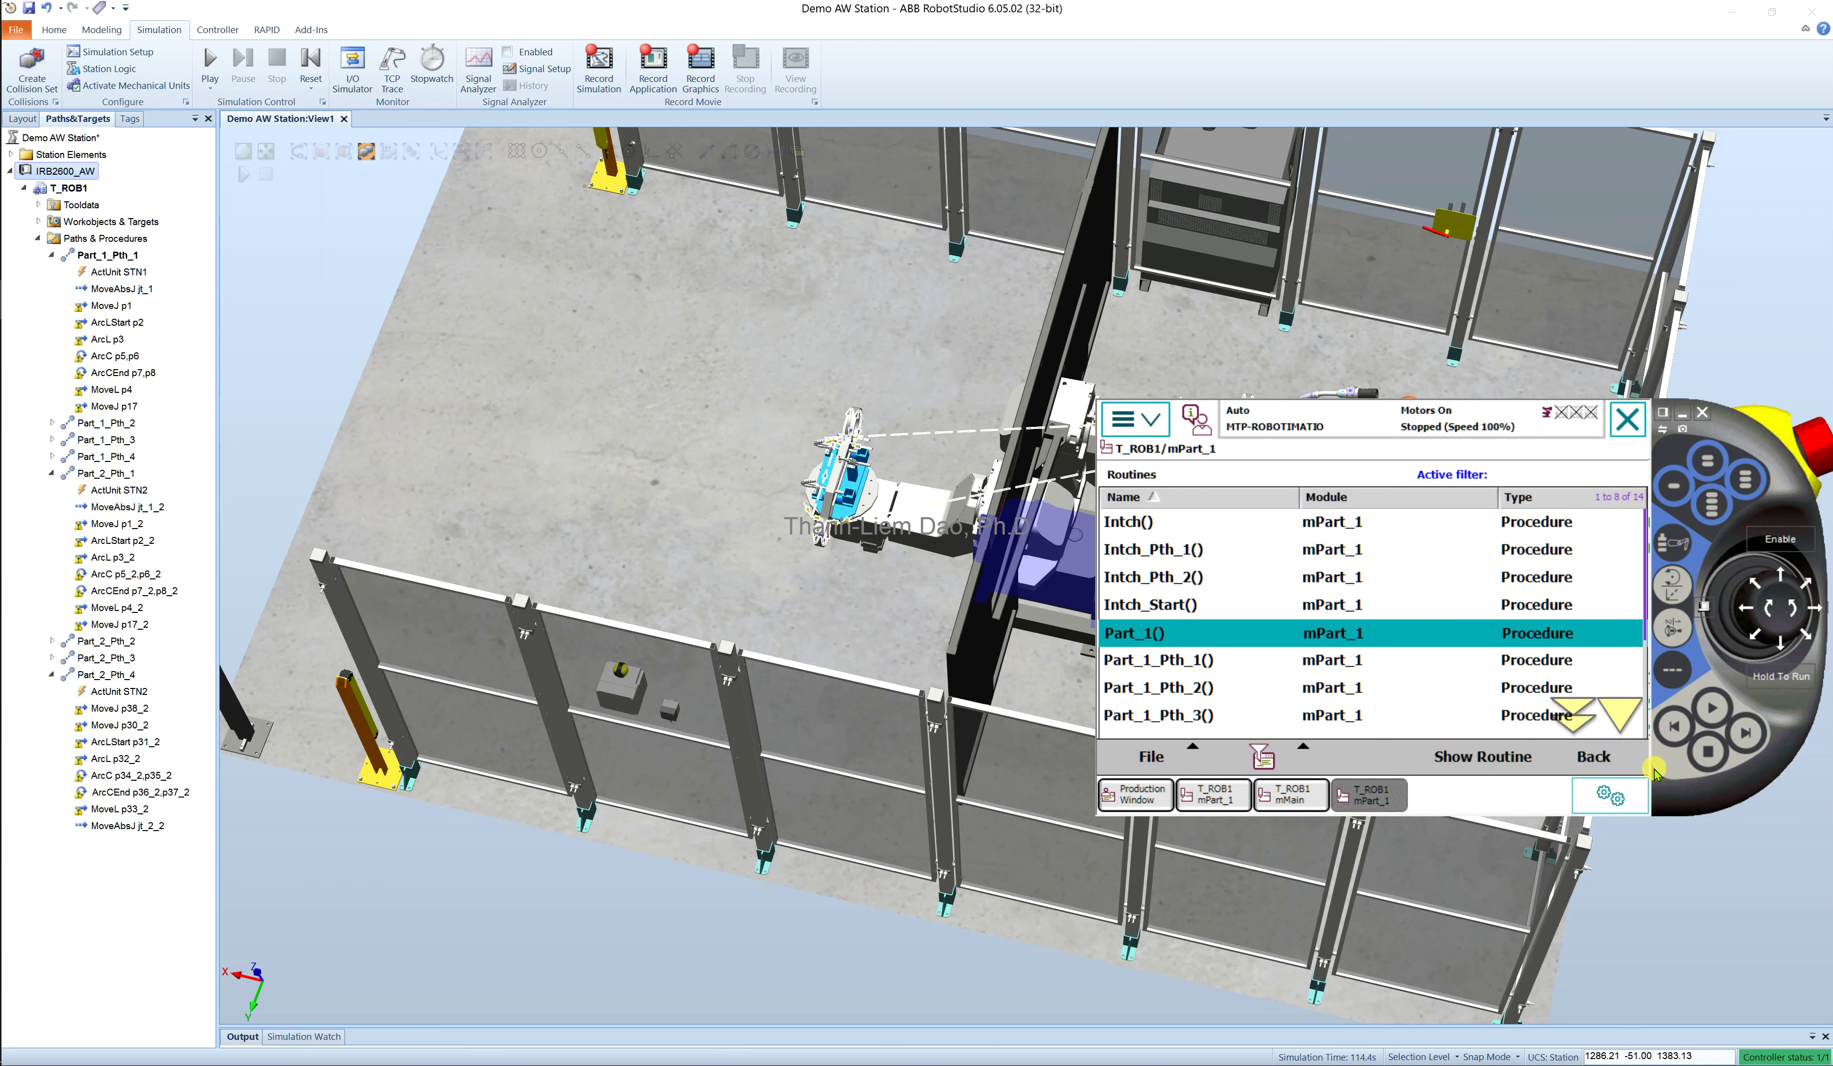
left_click(1625, 721)
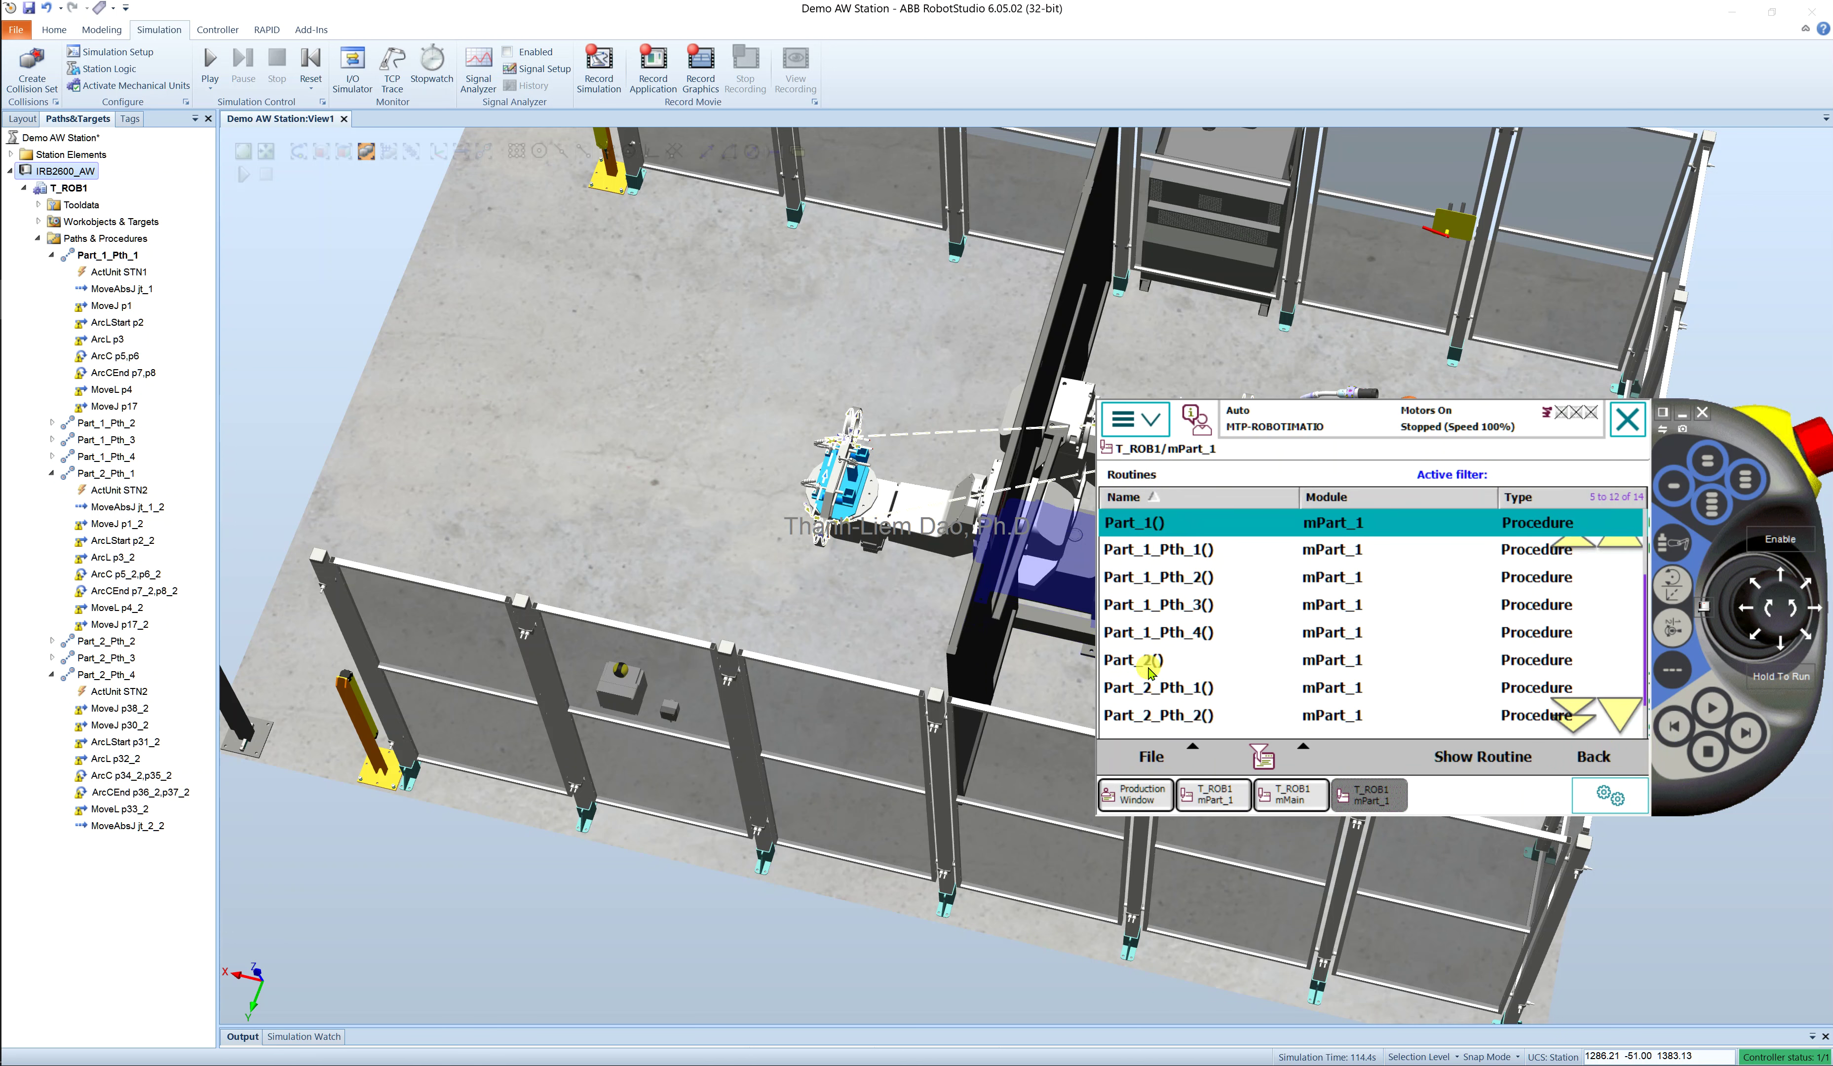
double_click(1149, 663)
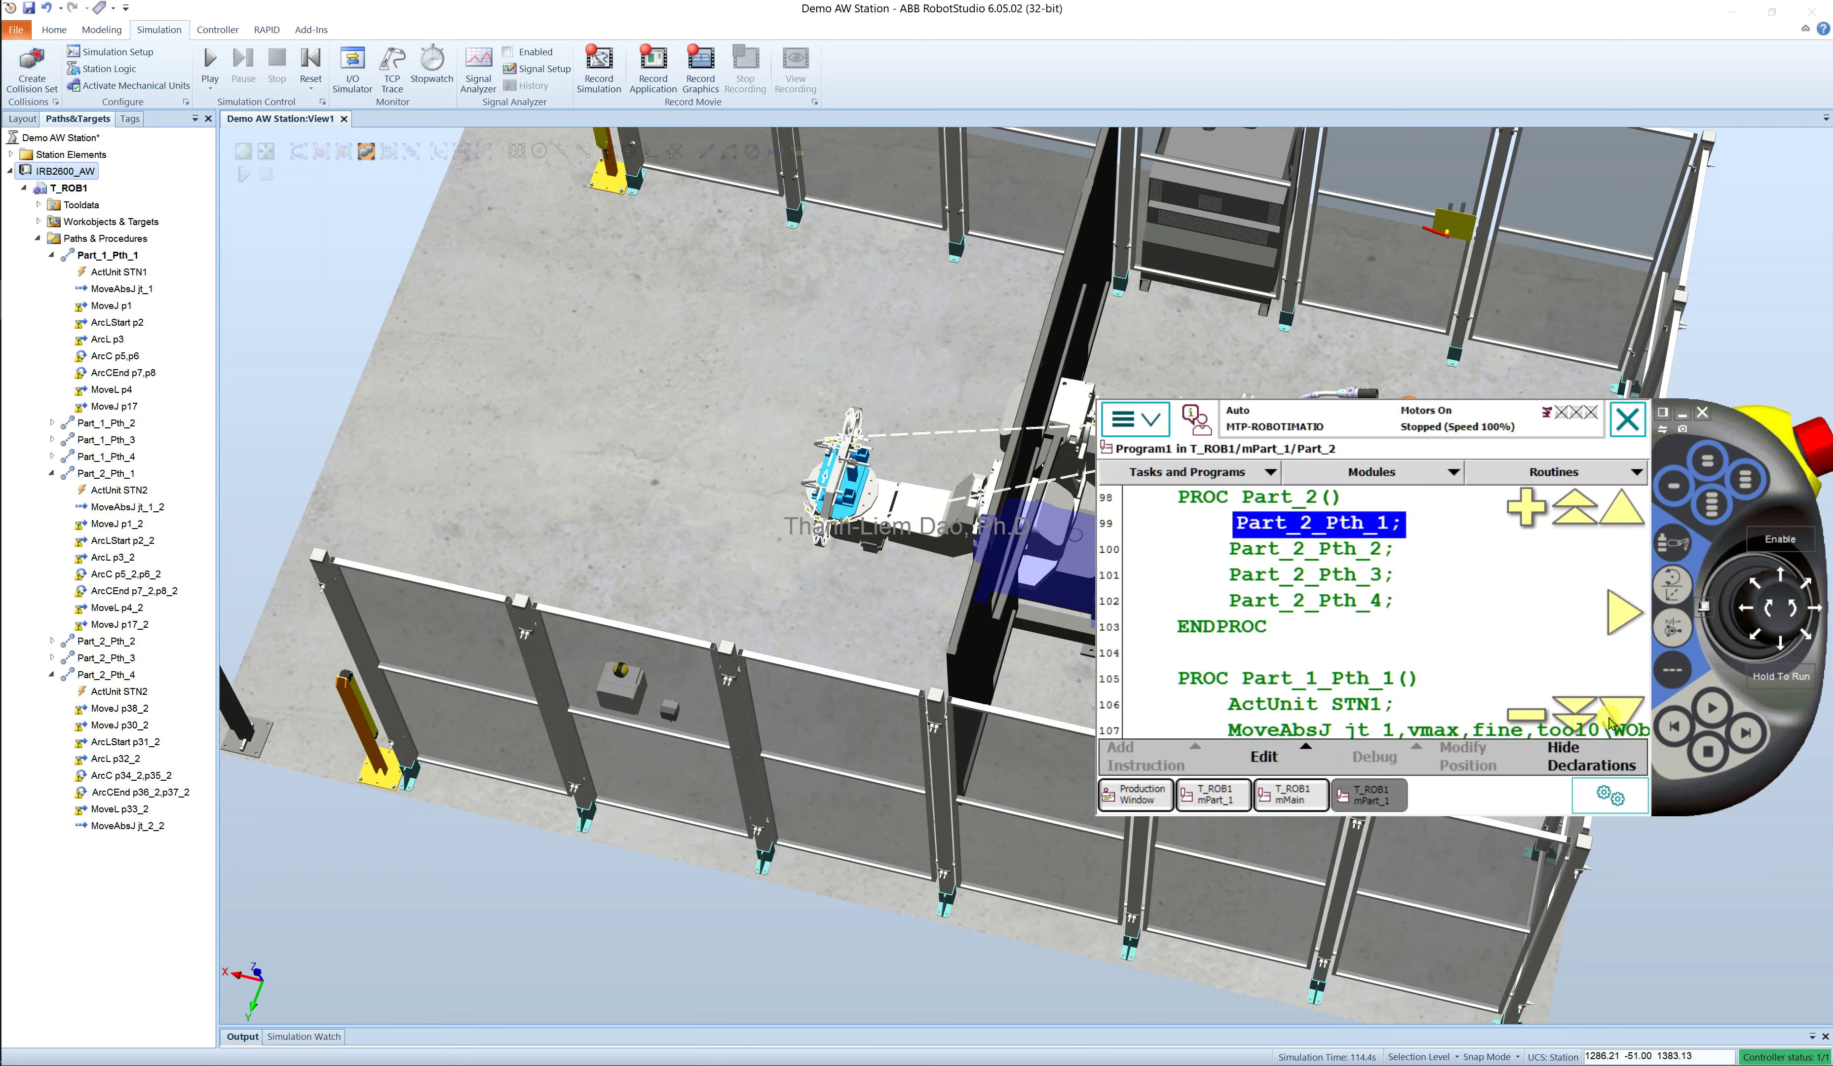
left_click(1611, 724)
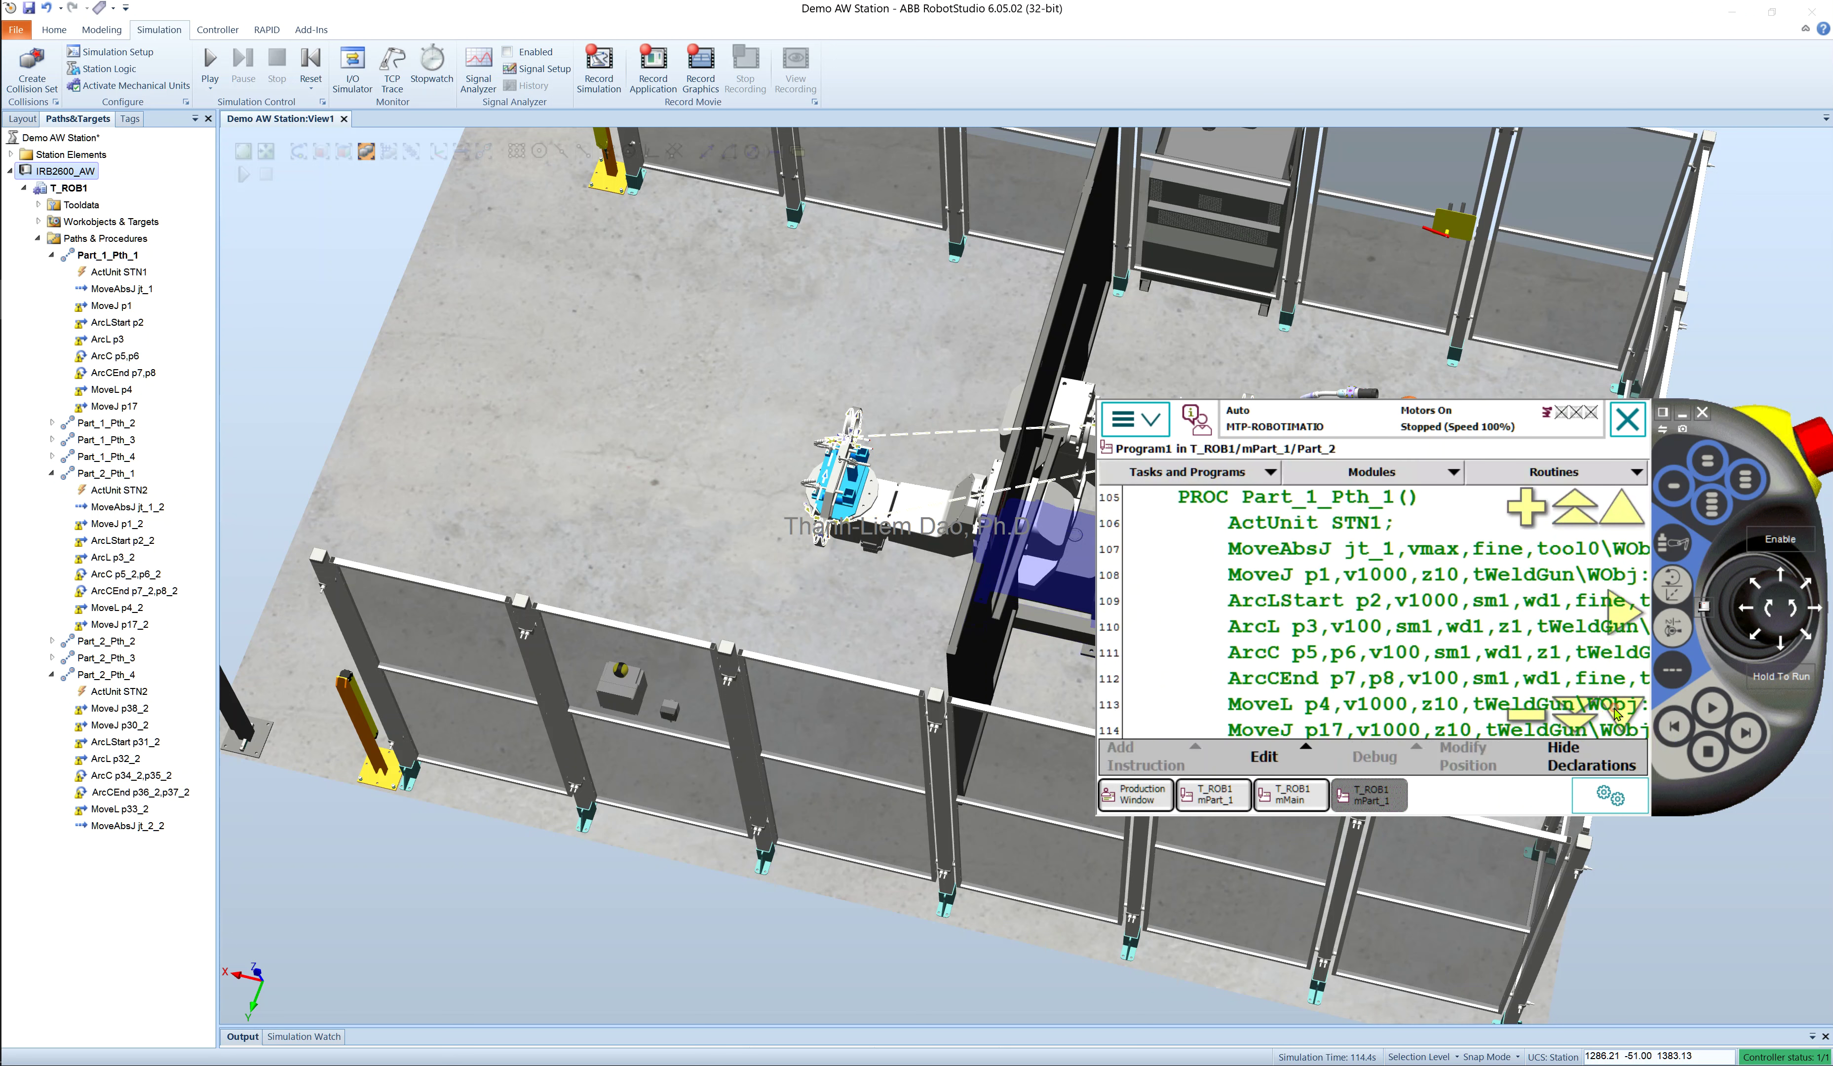
left_click(1615, 713)
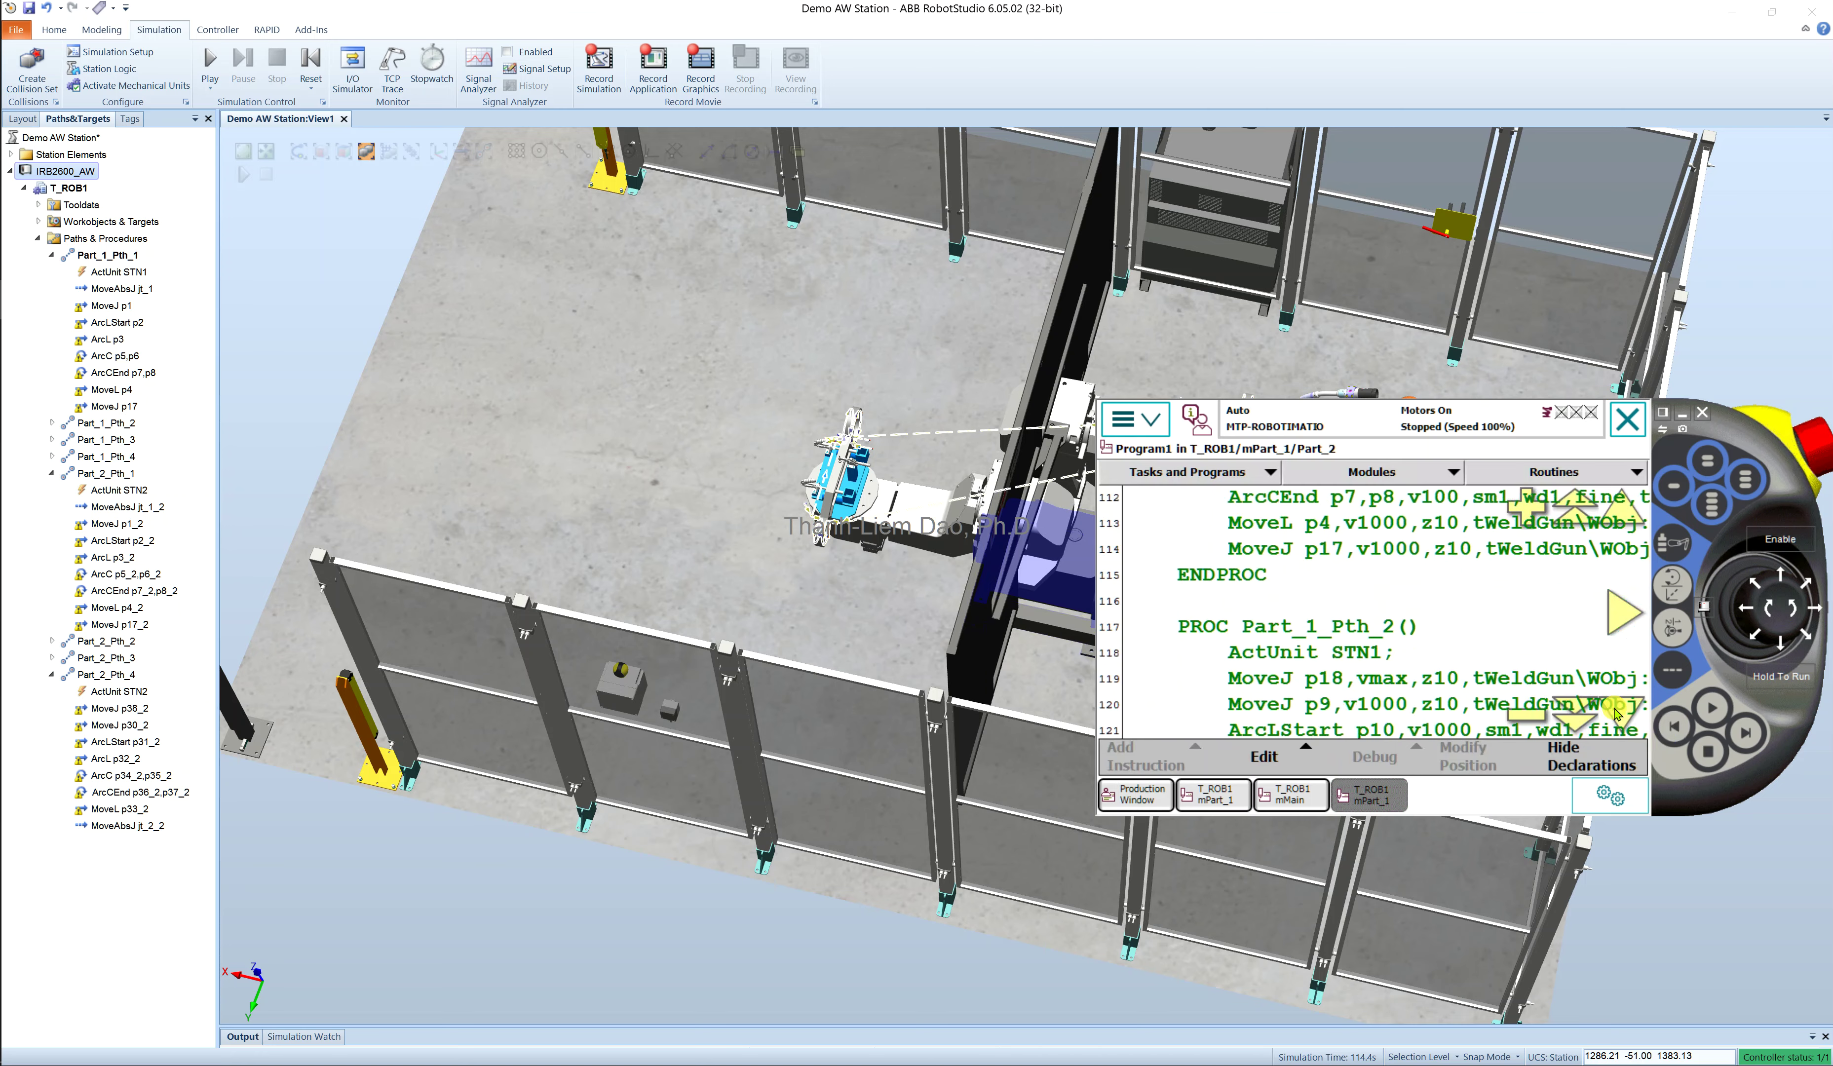
Leave the Virtual FlexPendant for the station's path programming tools and examine the whole welding cell with its robot and positioner
scroll(826, 534, "down", 6)
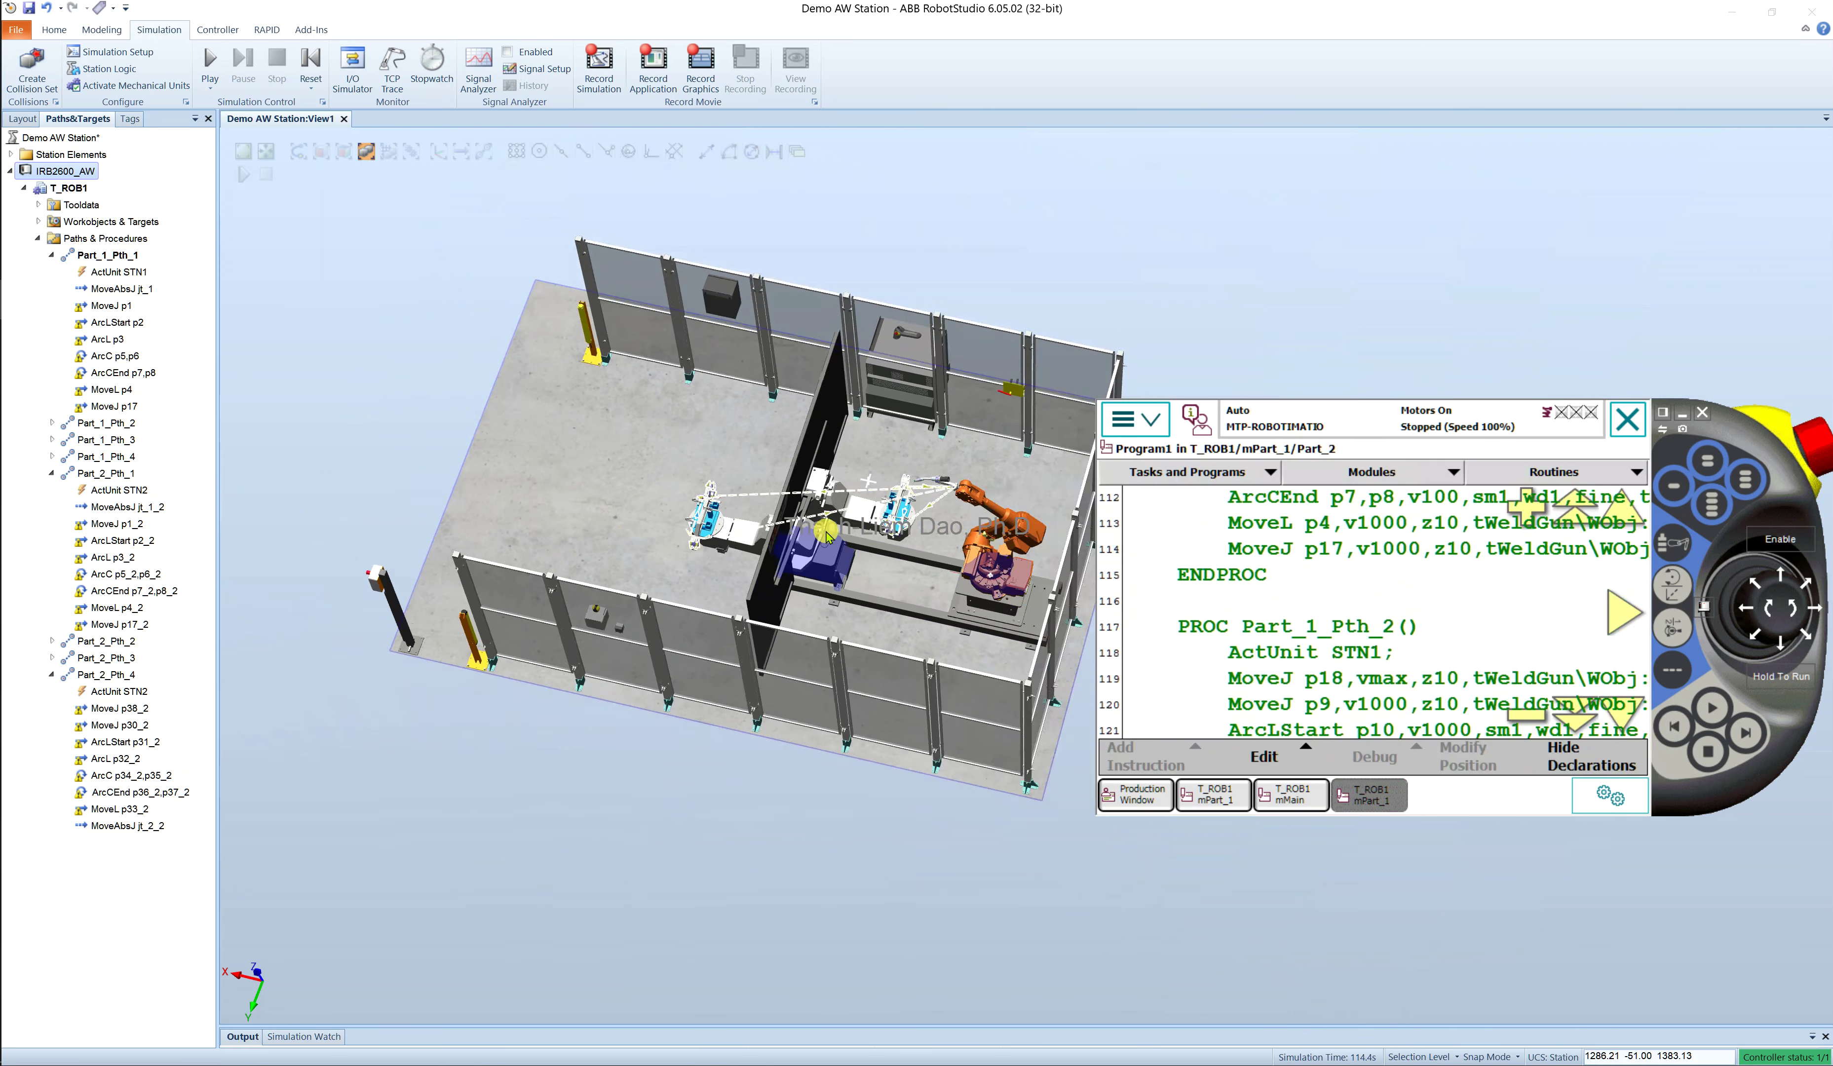
scroll(1040, 581, "up", 6)
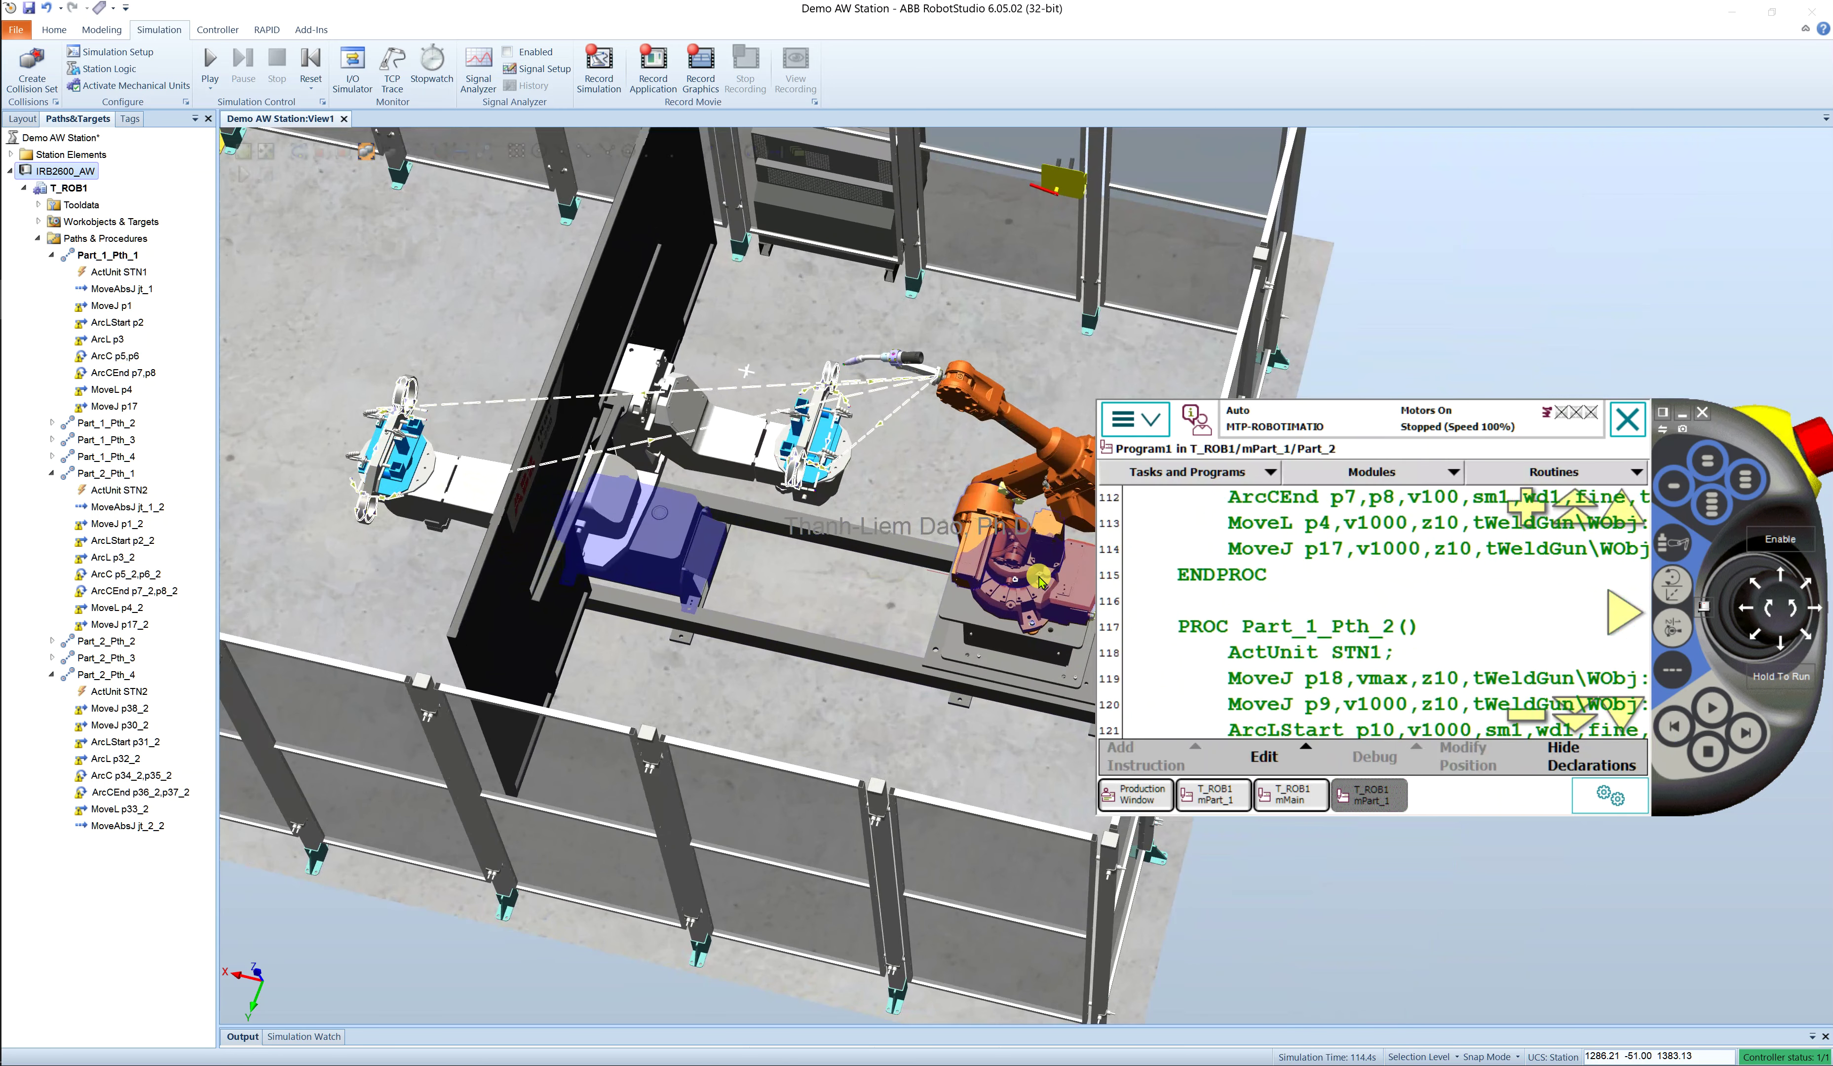
left_click(65, 31)
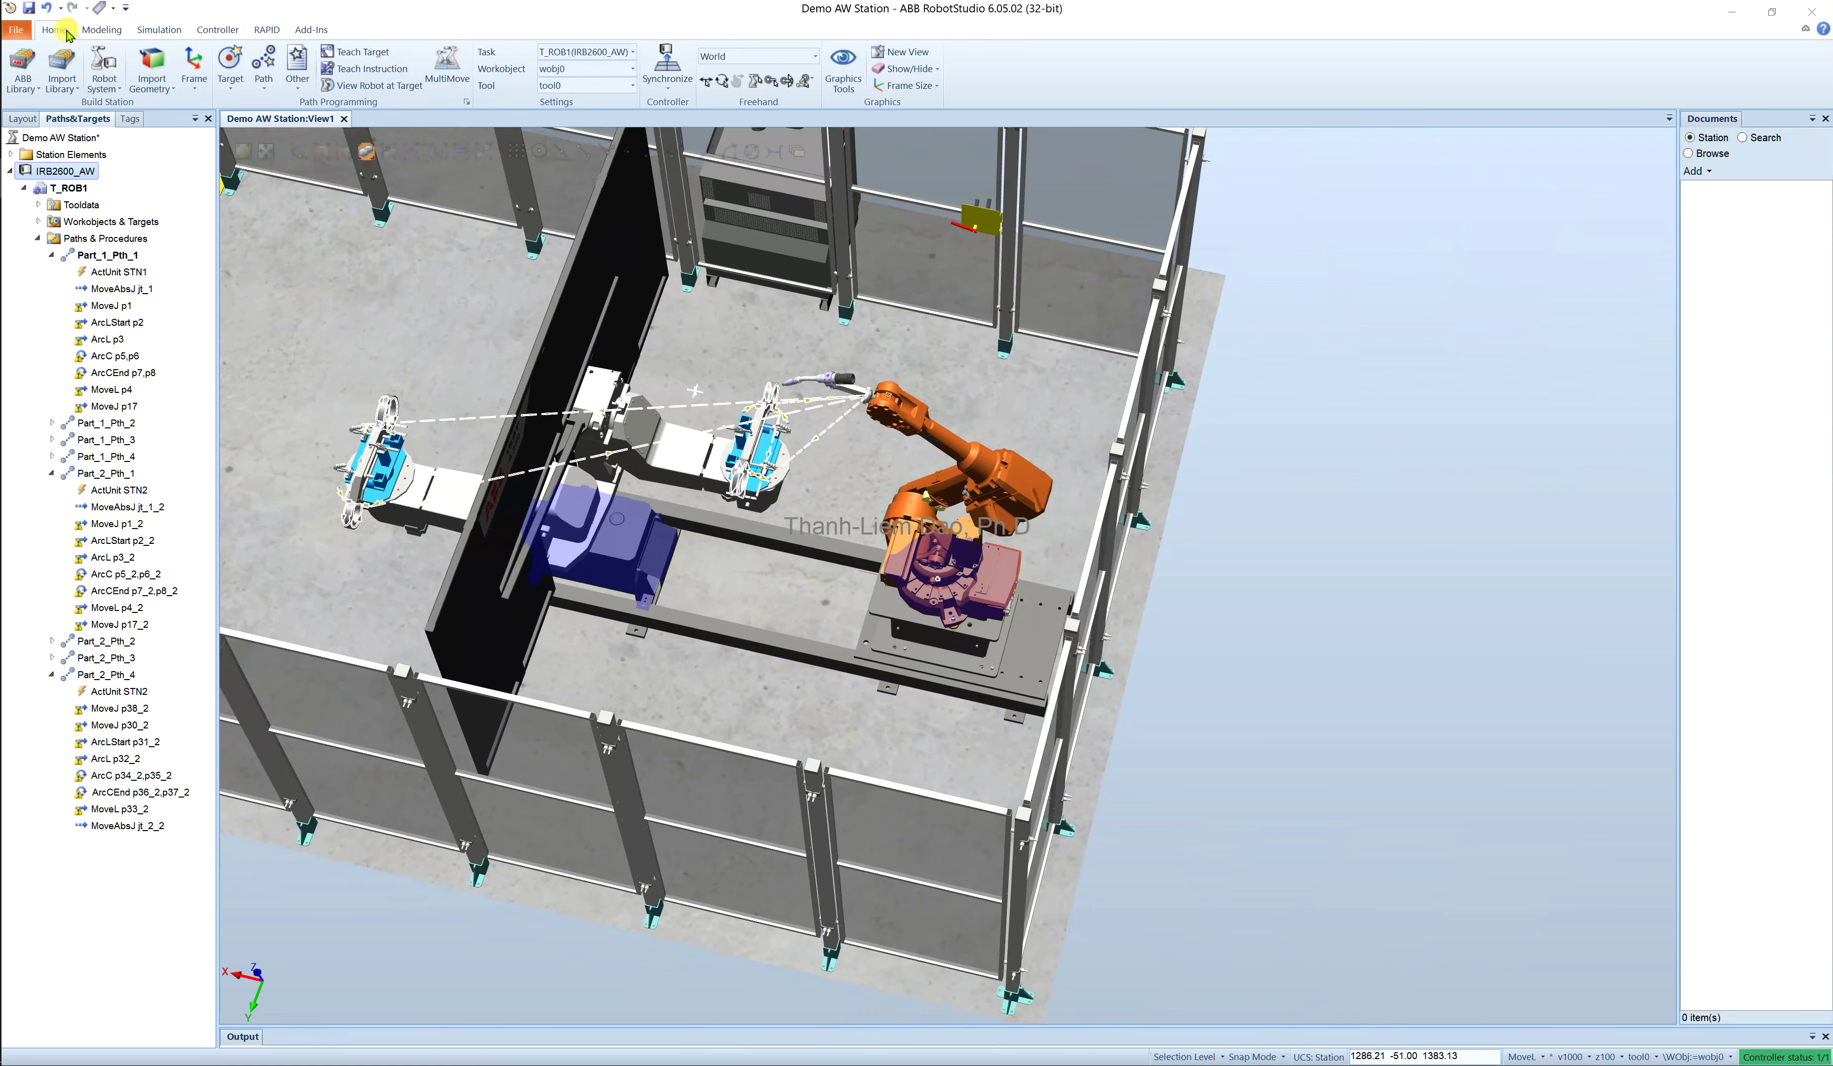
scroll(666, 505, "down", 2)
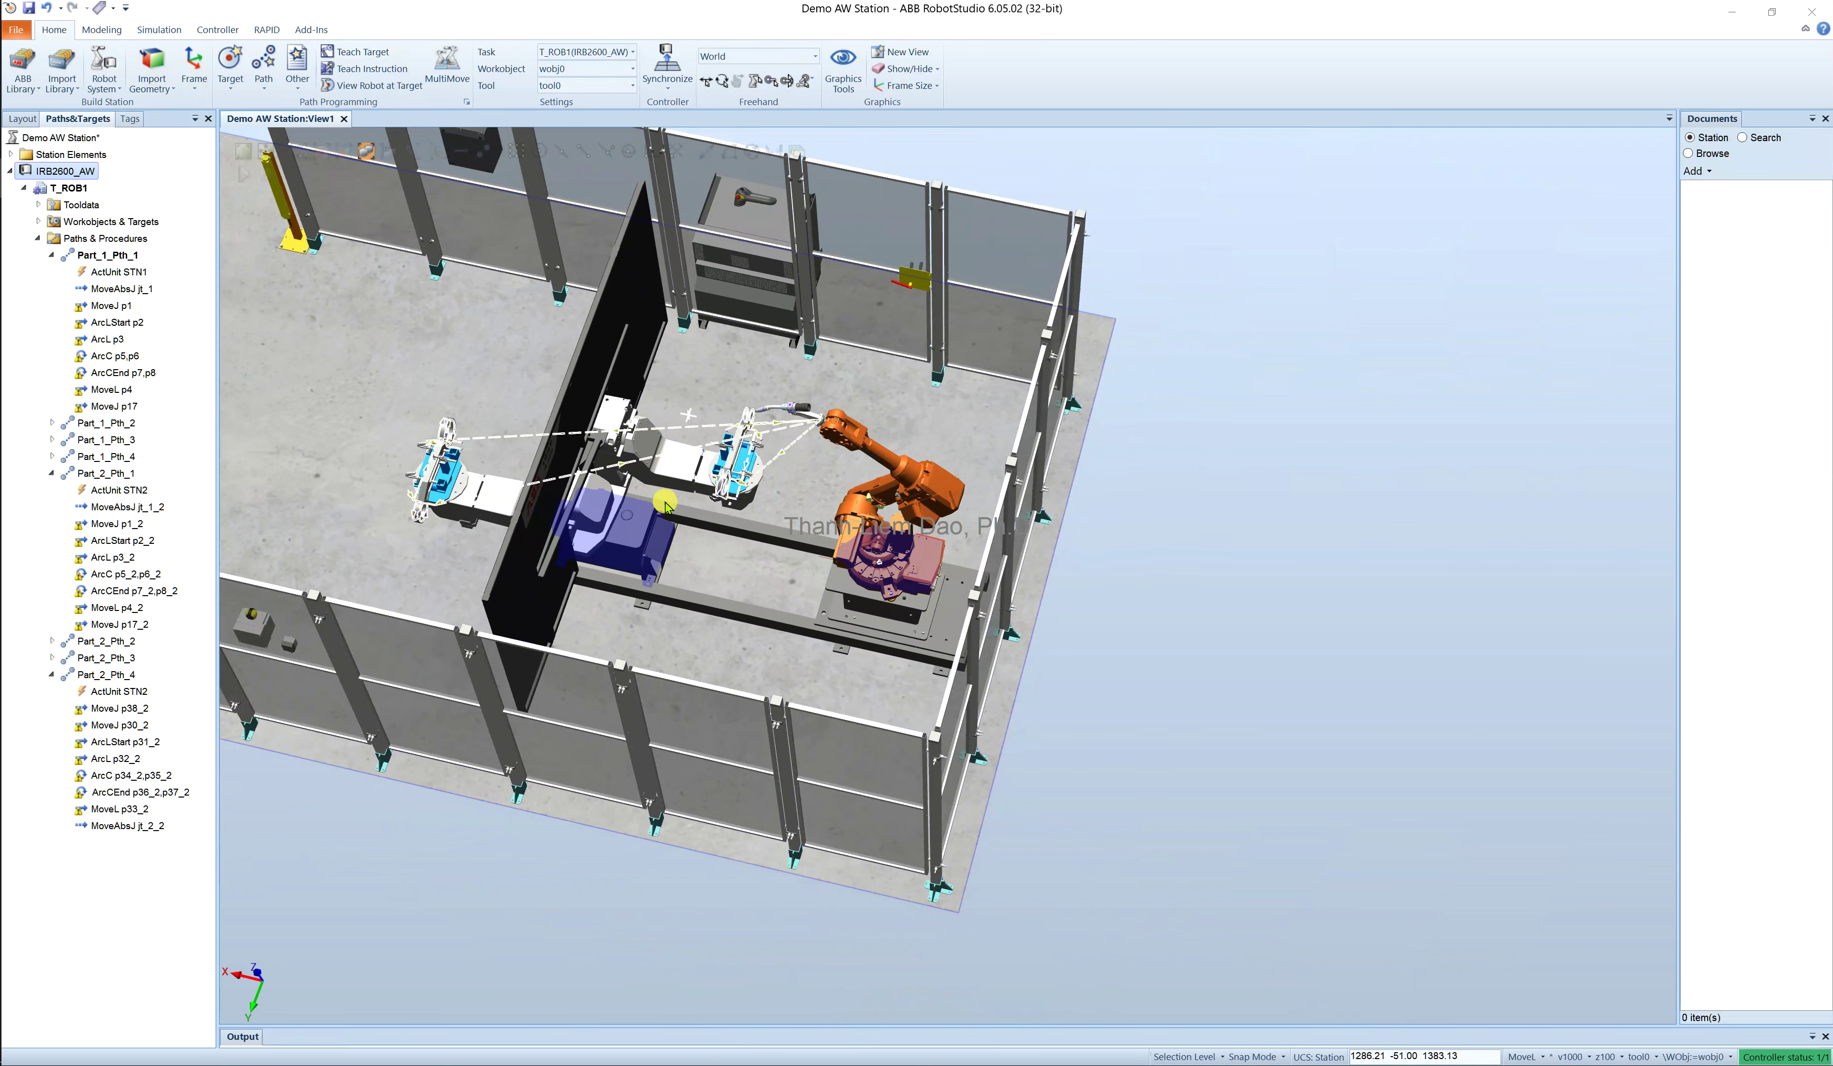
scroll(366, 366, "up", 3)
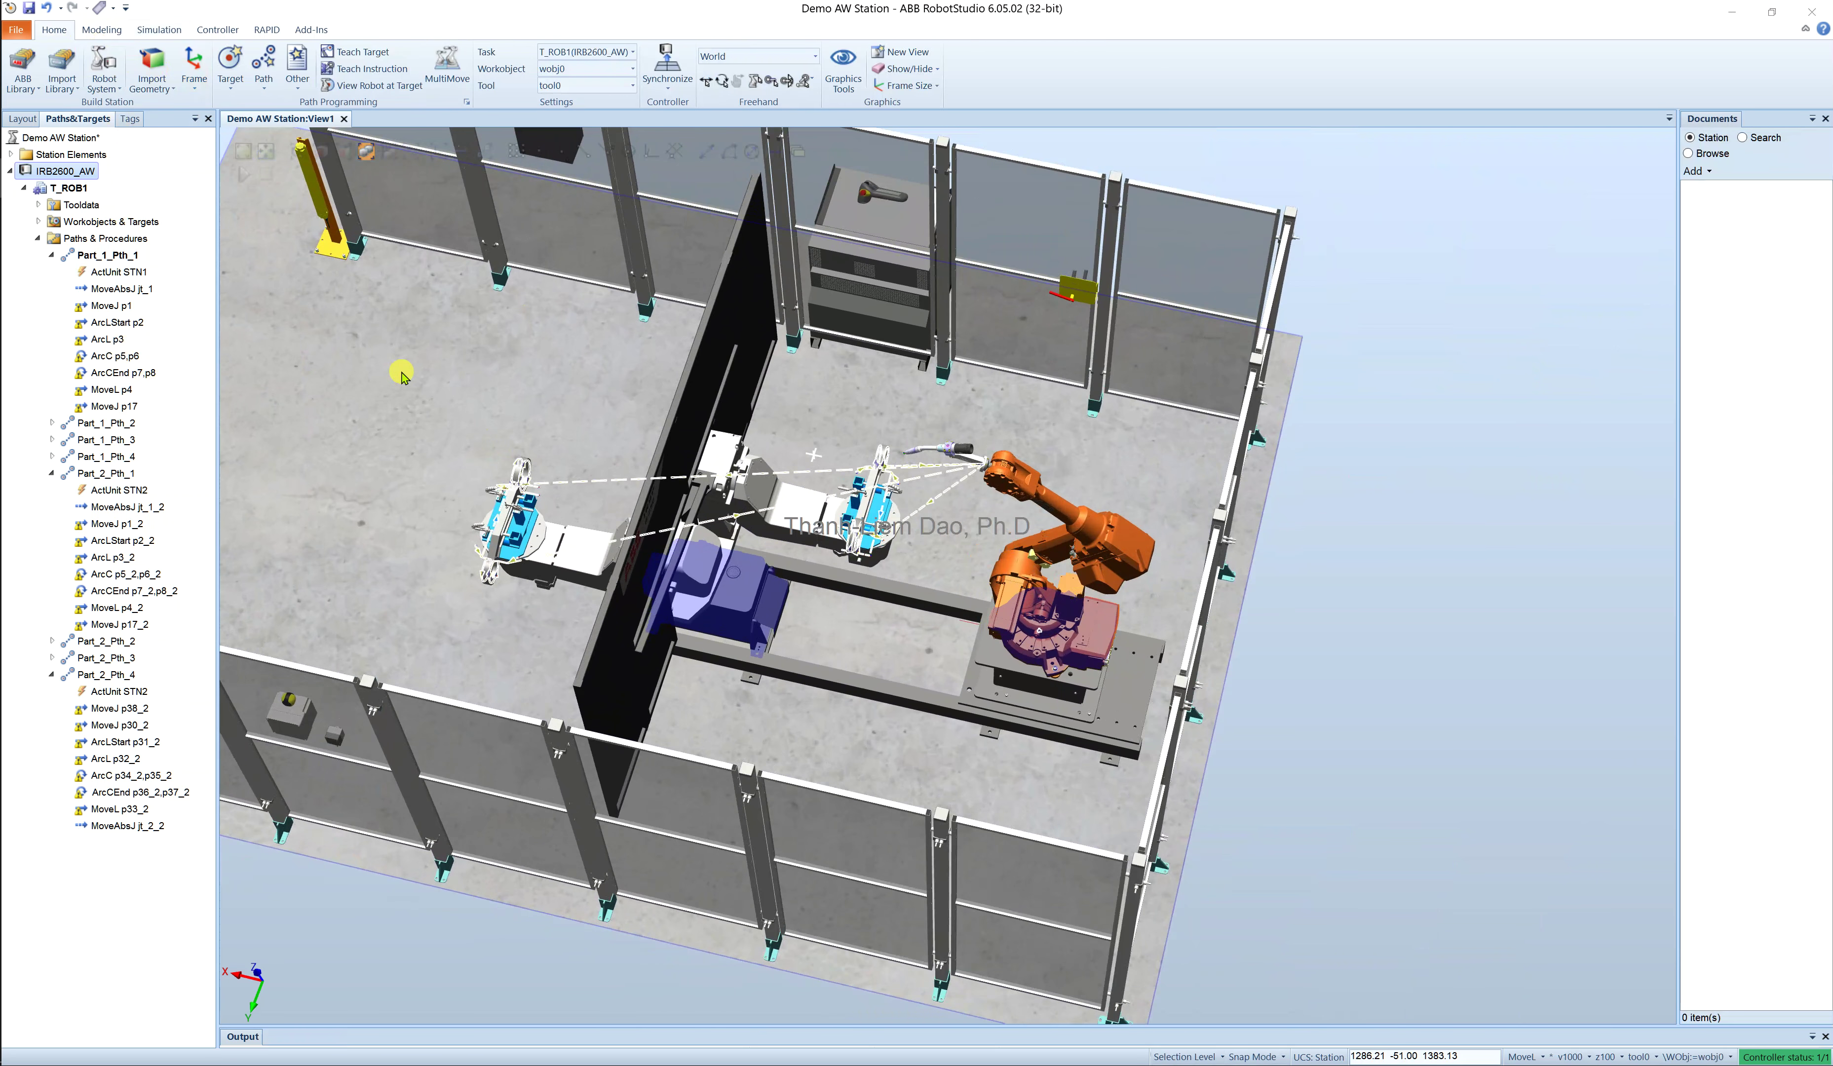